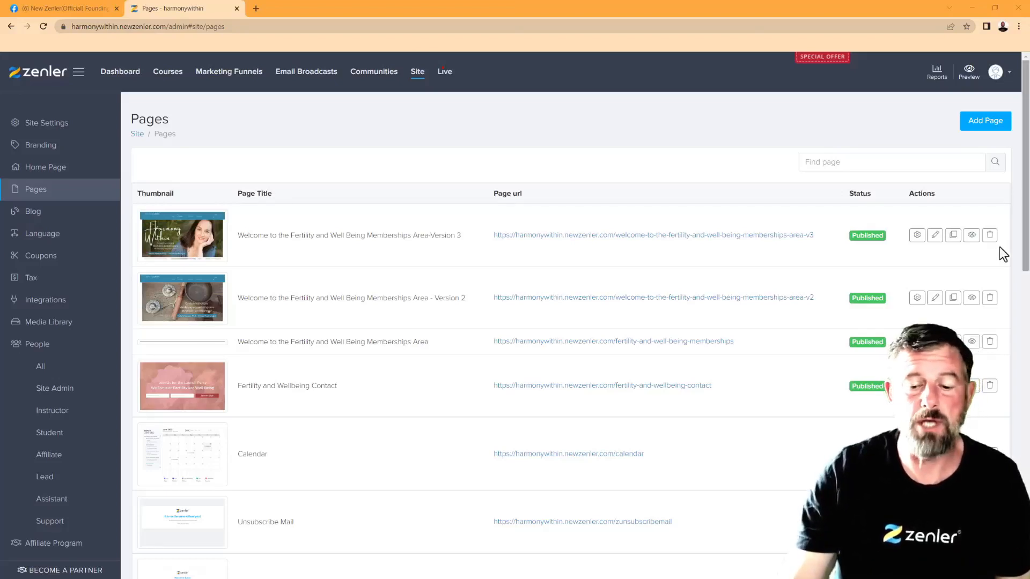
Preview the Version 3 memberships page and review the Pregnancy Support card
left_click(971, 239)
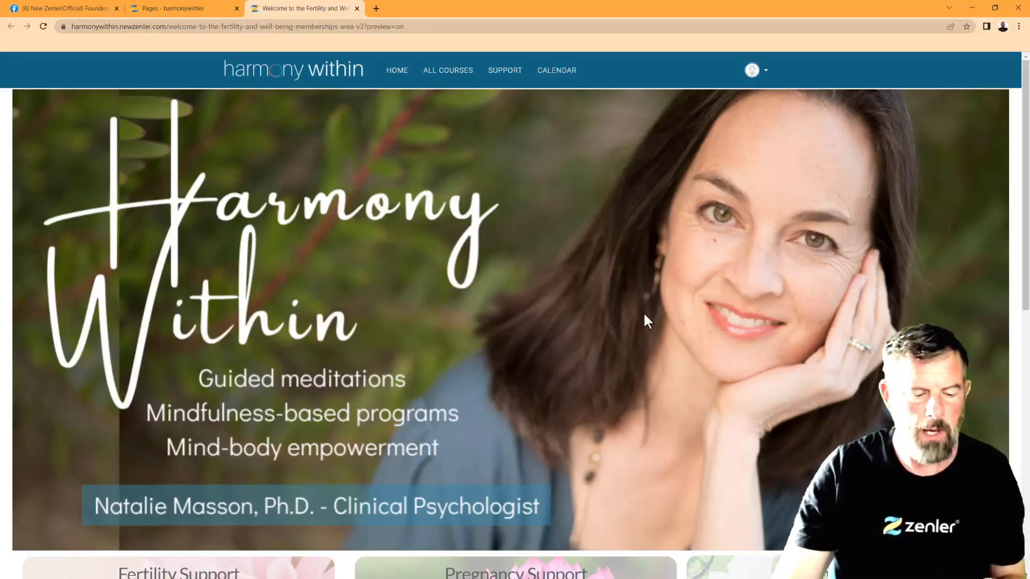
scroll(708, 304, "down", 6)
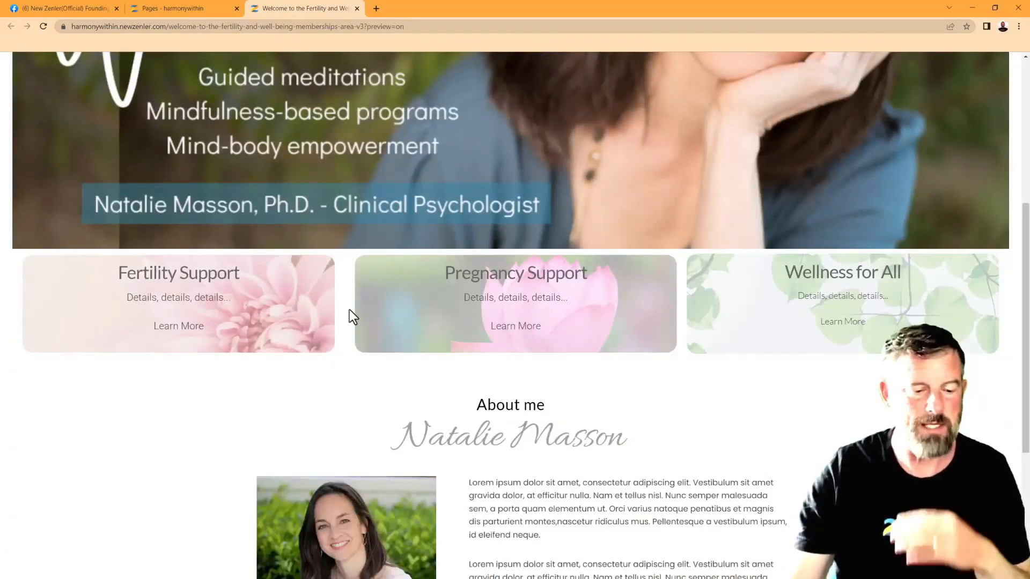
left_click_drag(574, 298, 427, 279)
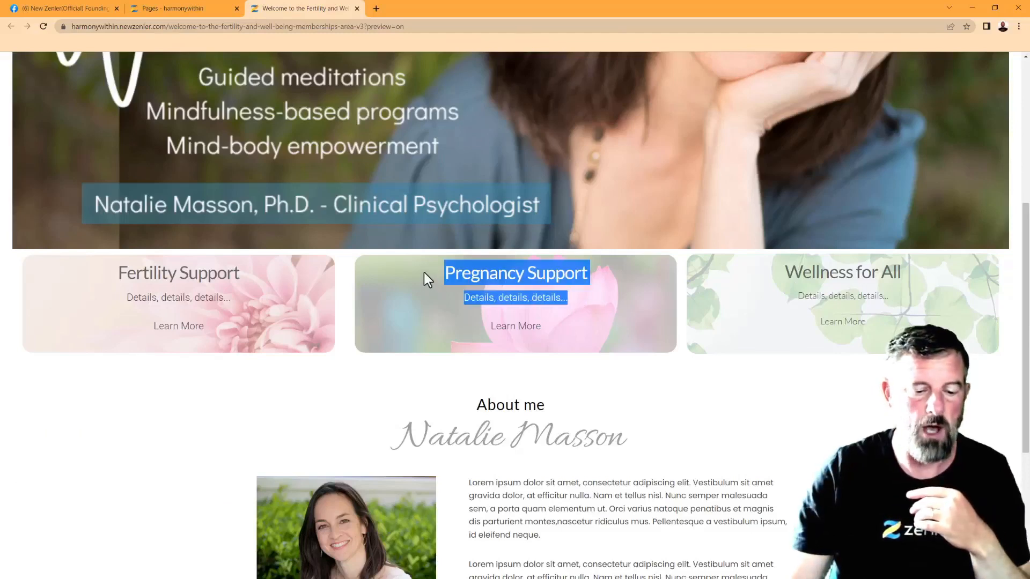
left_click(625, 319)
scroll(598, 341, "down", 4)
scroll(595, 347, "up", 9)
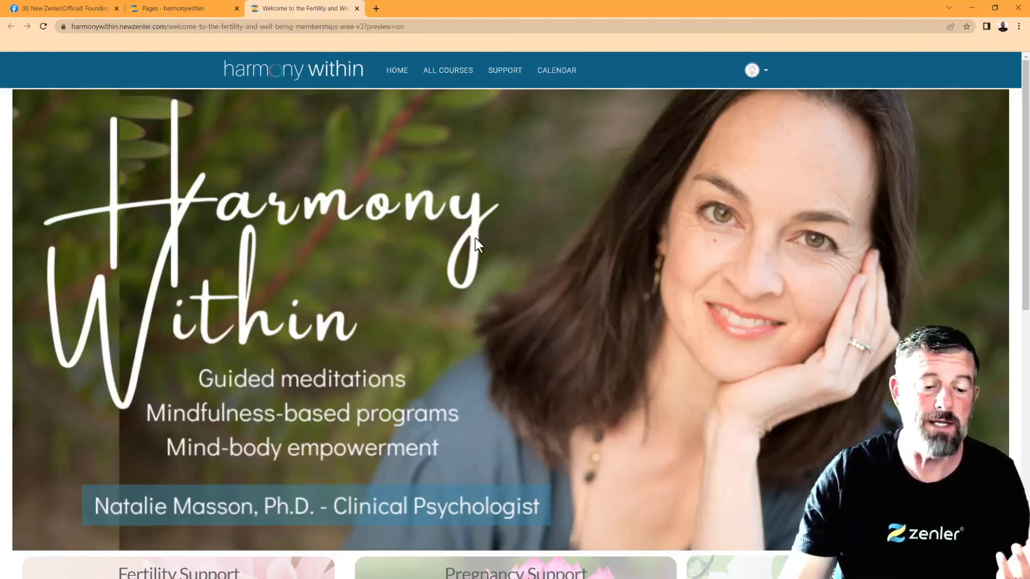
scroll(474, 238, "down", 5)
scroll(486, 320, "down", 2)
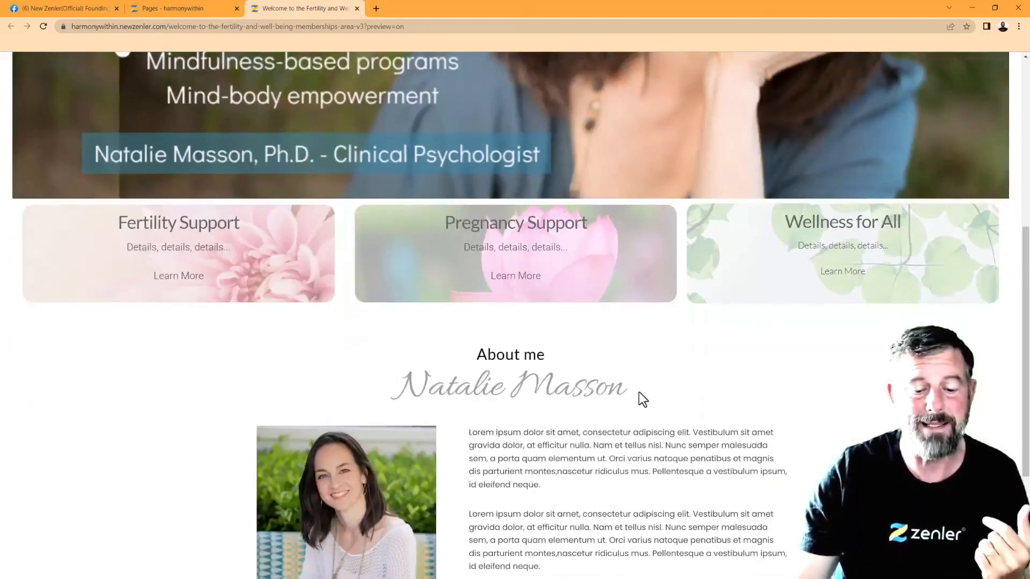
Check the name heading under About me, then scroll back up the preview
left_click_drag(621, 389, 356, 386)
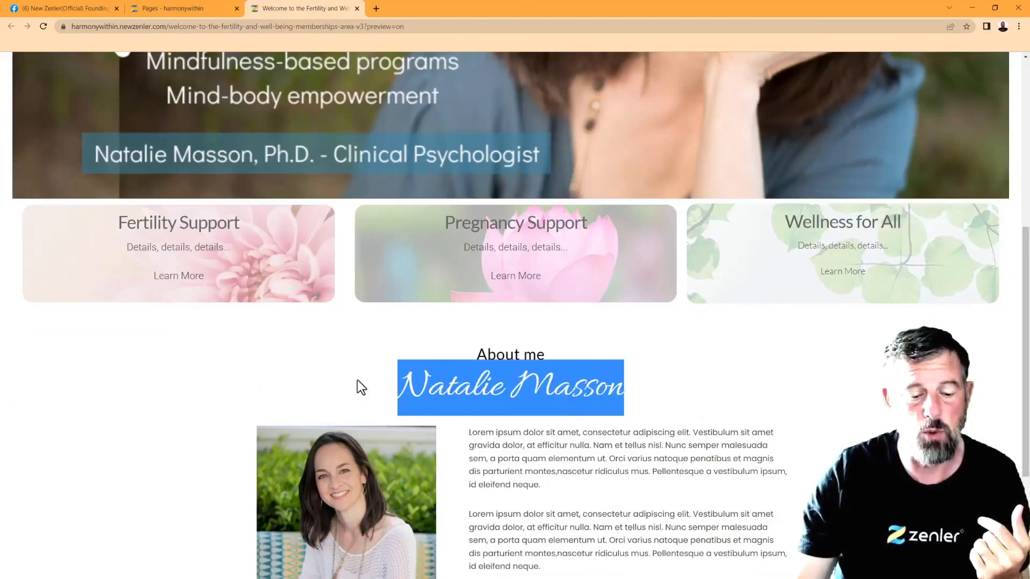
left_click(675, 354)
scroll(670, 349, "up", 6)
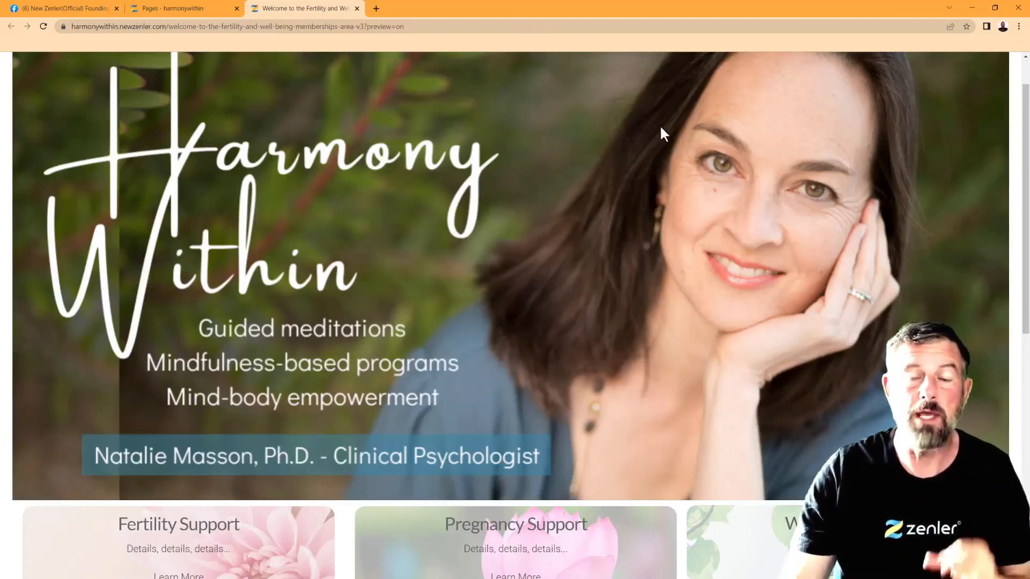
scroll(669, 231, "up", 1)
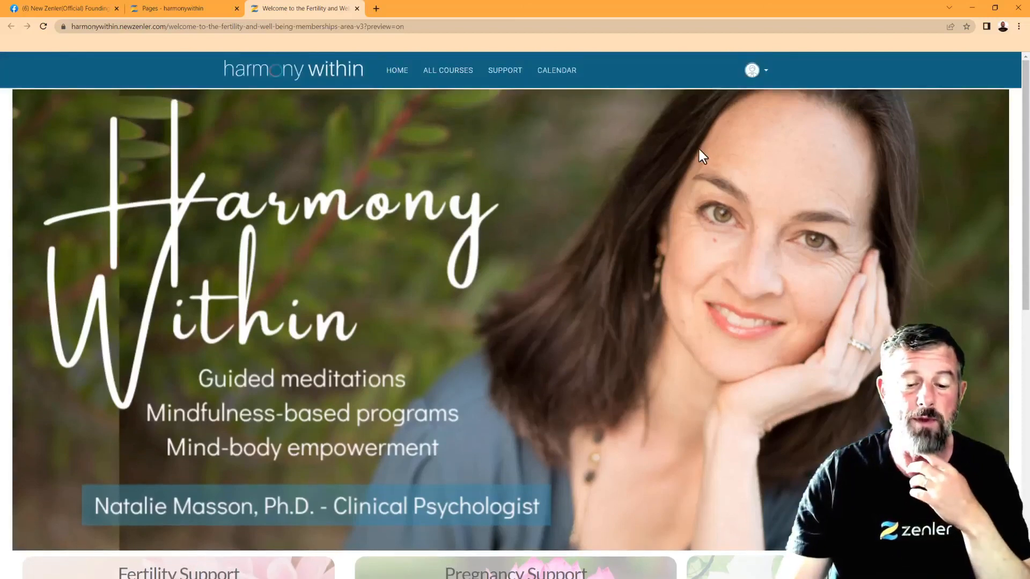
scroll(699, 149, "down", 1)
scroll(652, 121, "up", 1)
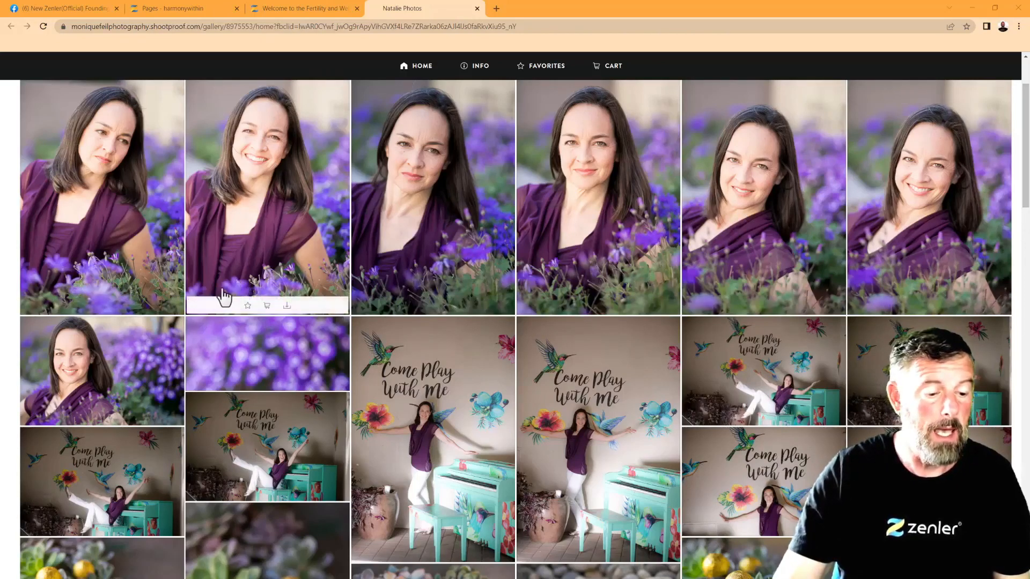
scroll(668, 268, "down", 2)
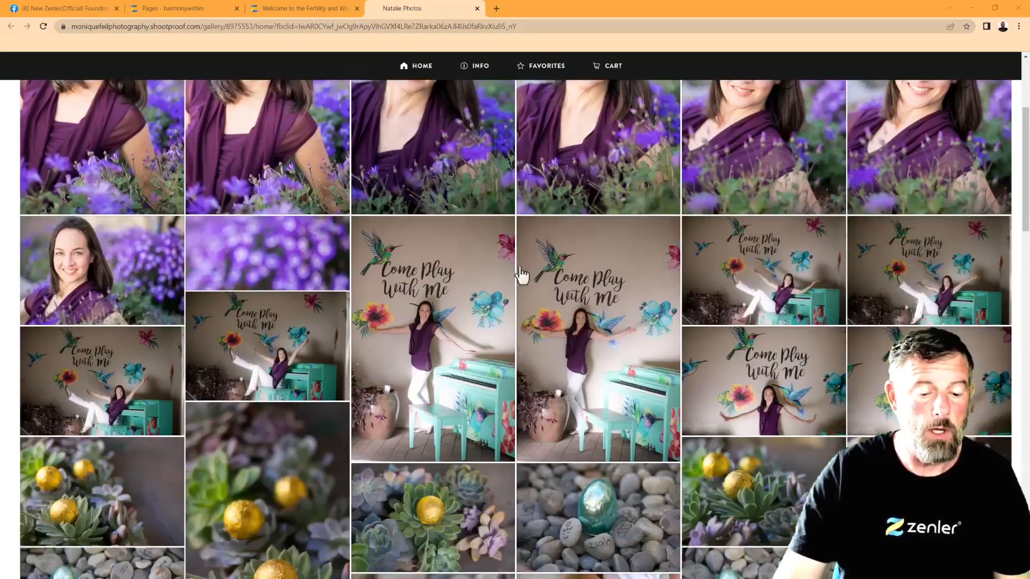
scroll(465, 303, "down", 2)
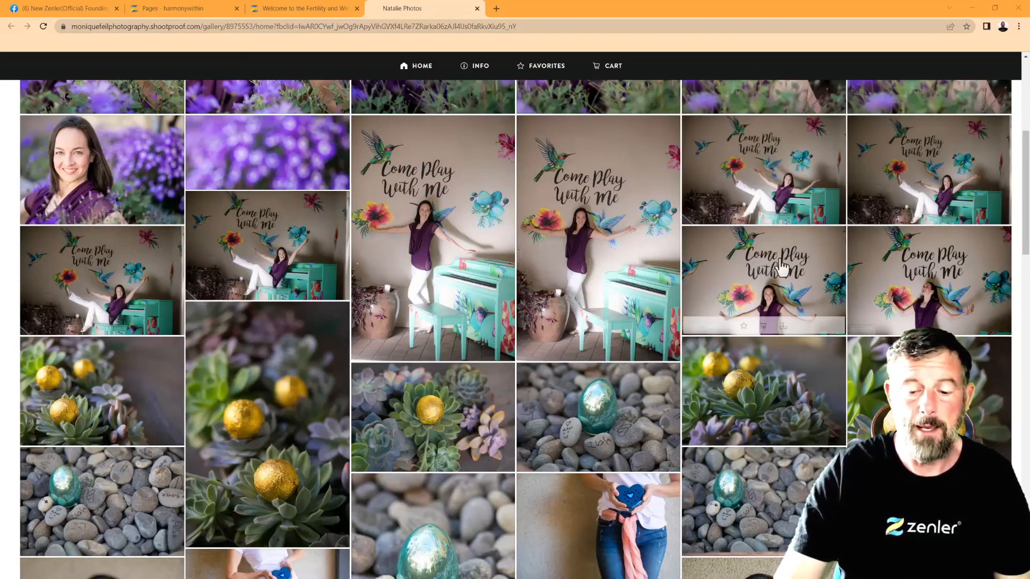
scroll(778, 271, "down", 3)
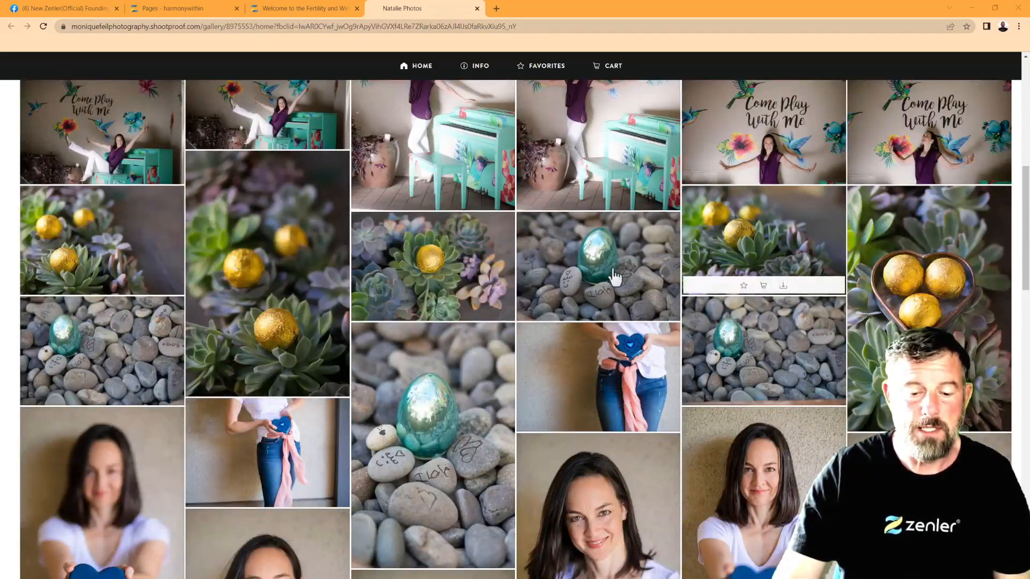
scroll(657, 373, "down", 1)
scroll(658, 373, "down", 5)
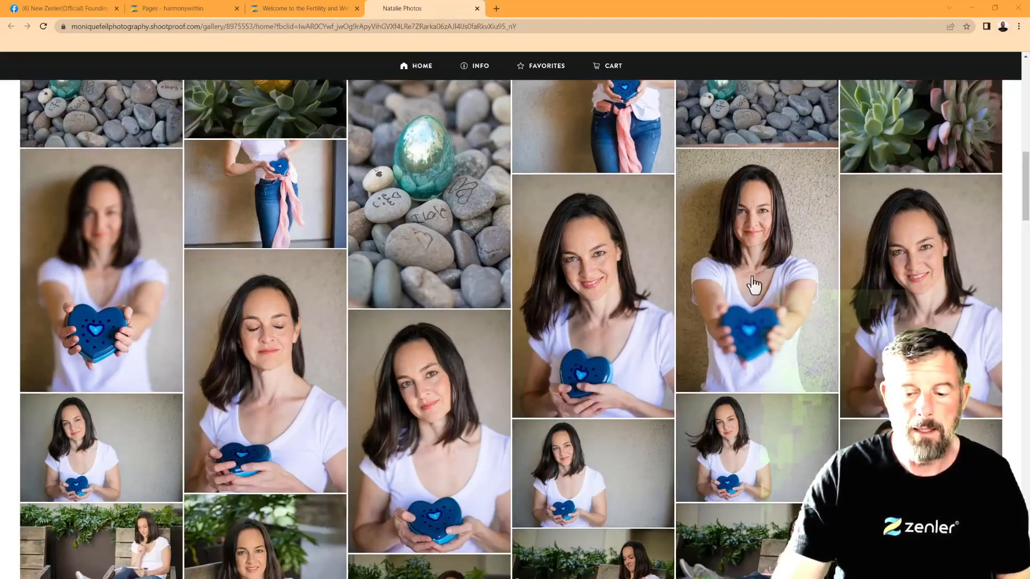
scroll(765, 311, "down", 4)
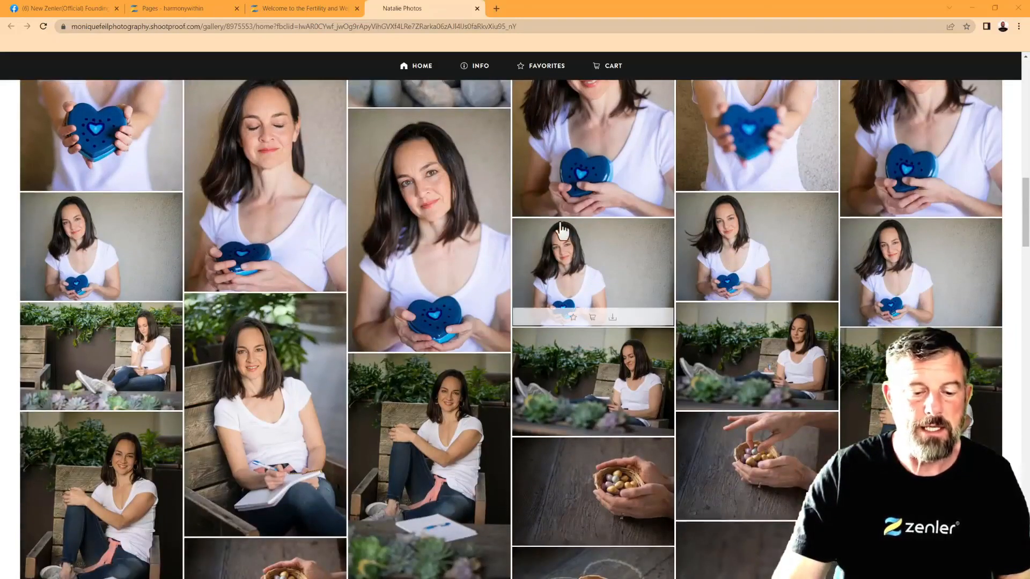
scroll(745, 255, "down", 2)
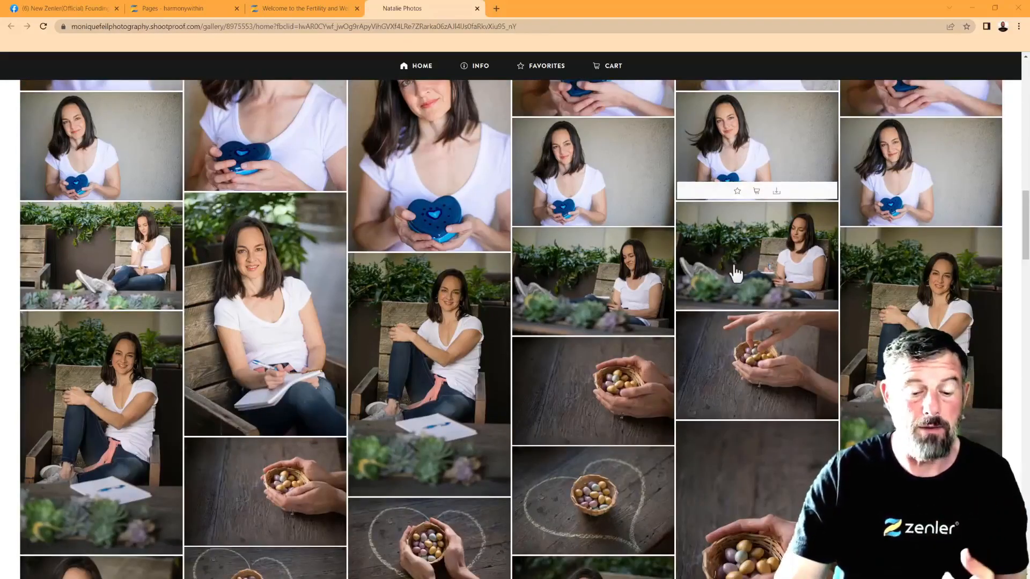
scroll(733, 275, "down", 3)
scroll(733, 274, "down", 5)
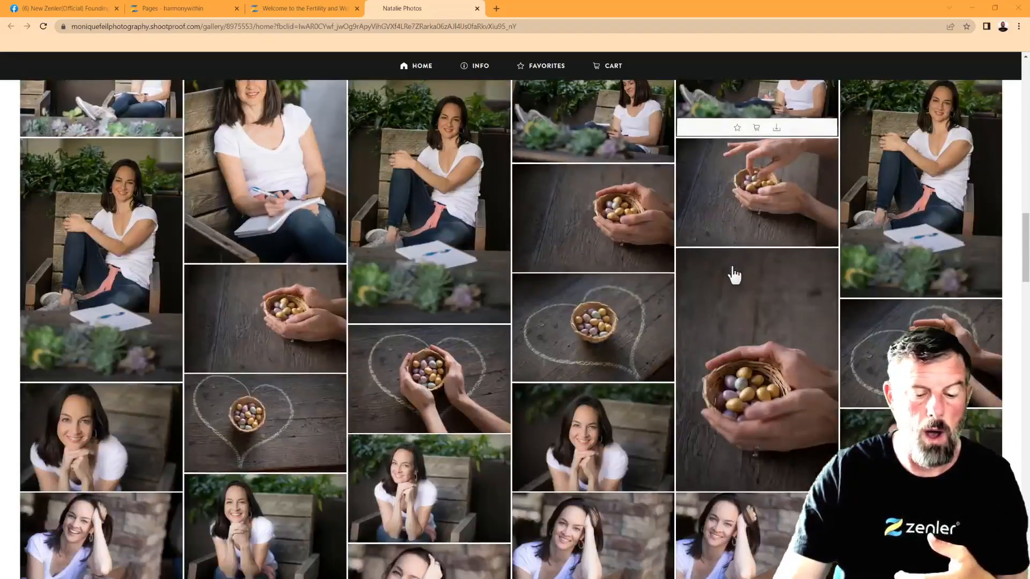
scroll(734, 275, "down", 6)
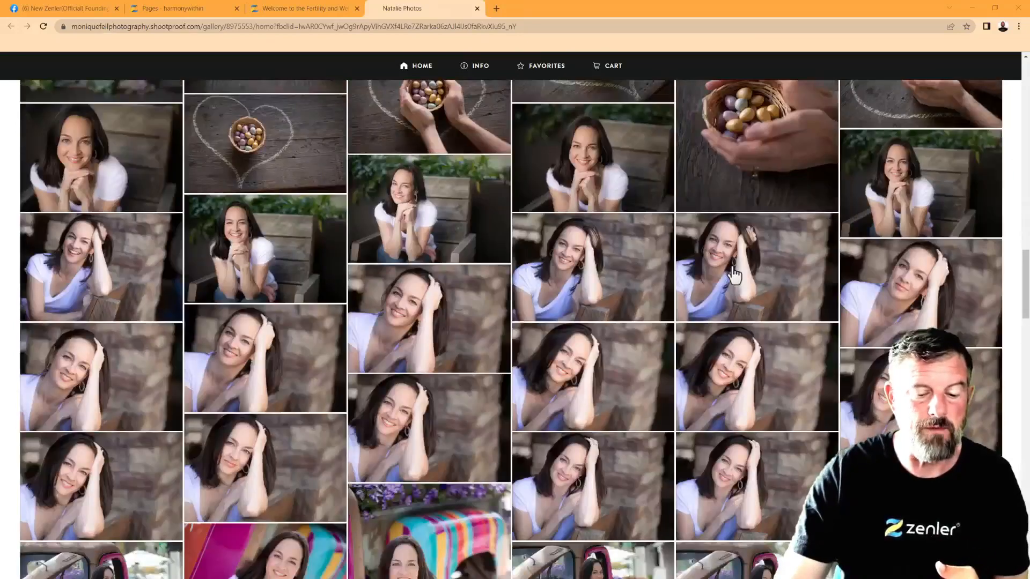
scroll(734, 275, "down", 2)
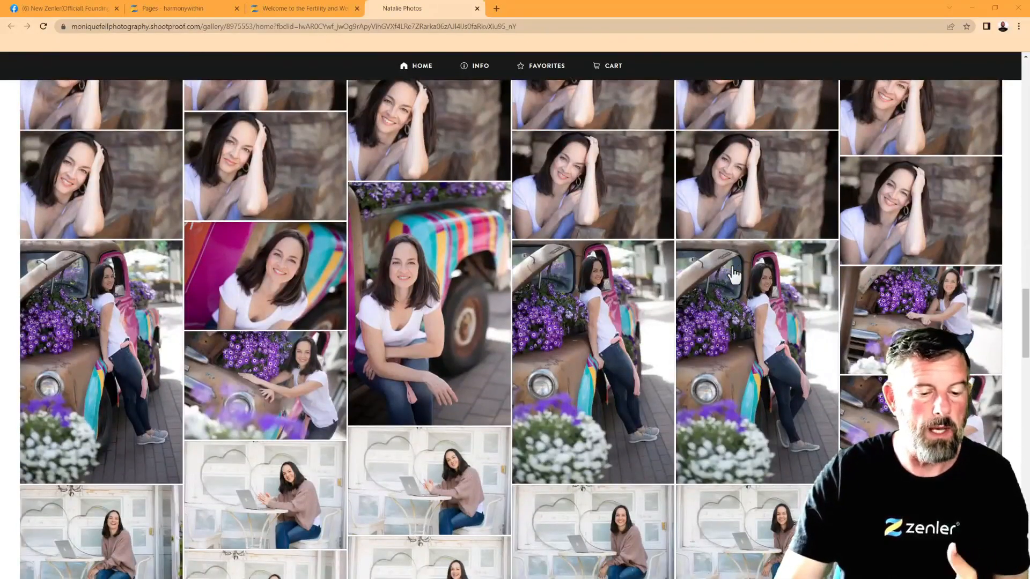
scroll(733, 274, "down", 2)
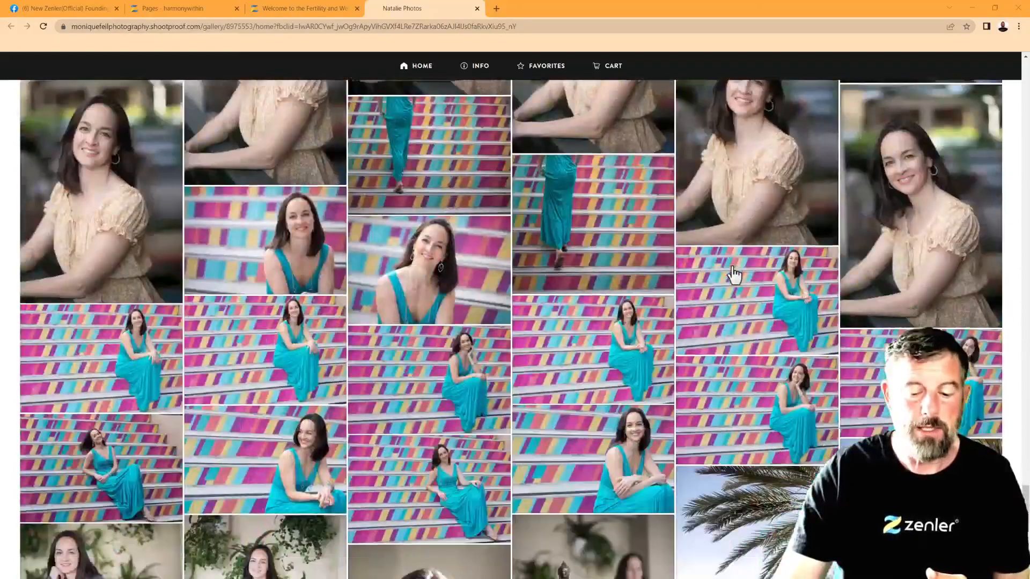
Scroll down the ShootProof gallery past the yoga shots
scroll(733, 275, "down", 3)
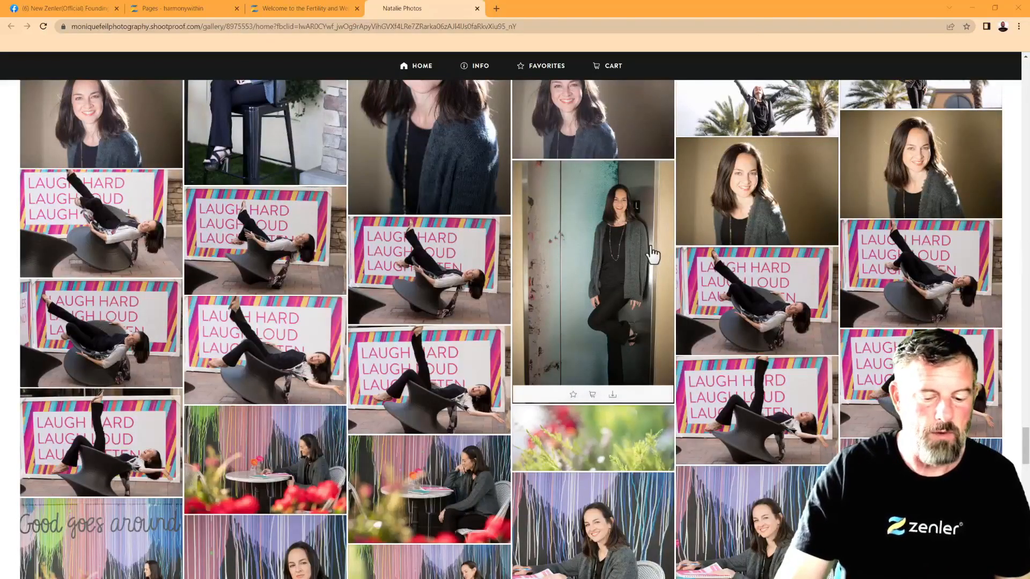
scroll(652, 254, "down", 5)
scroll(653, 254, "down", 8)
scroll(653, 254, "down", 10)
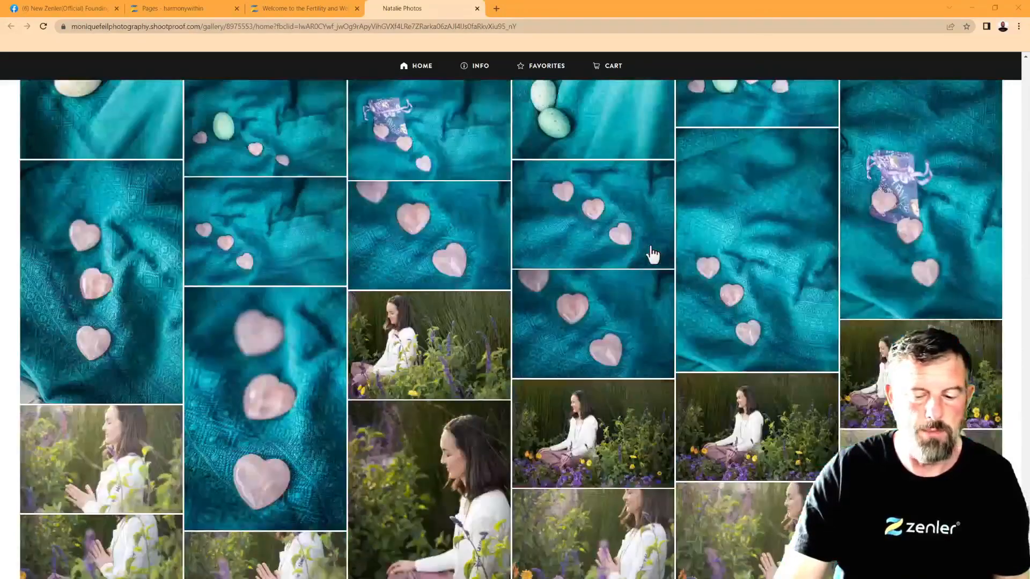
scroll(652, 254, "down", 10)
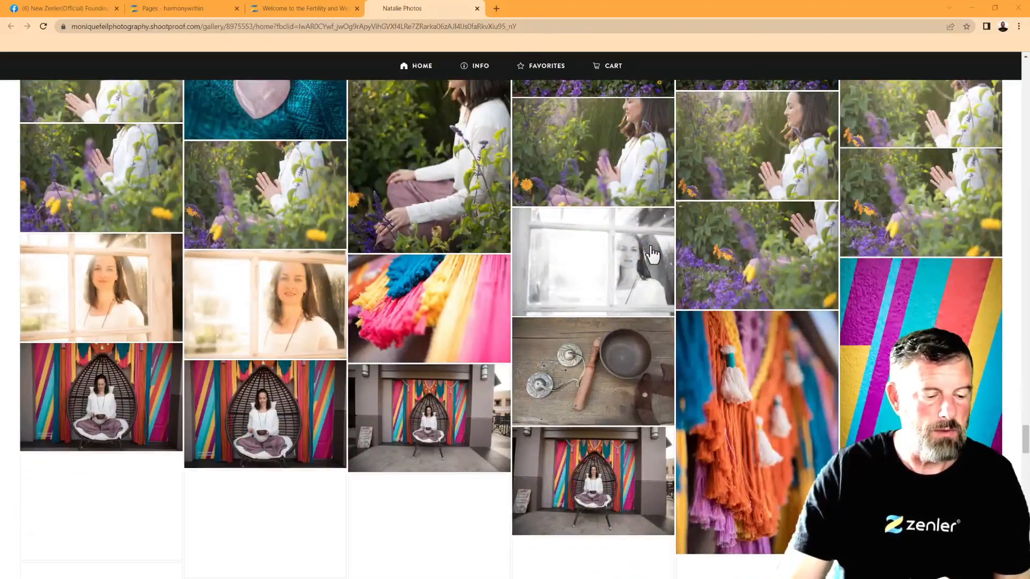
scroll(653, 254, "down", 3)
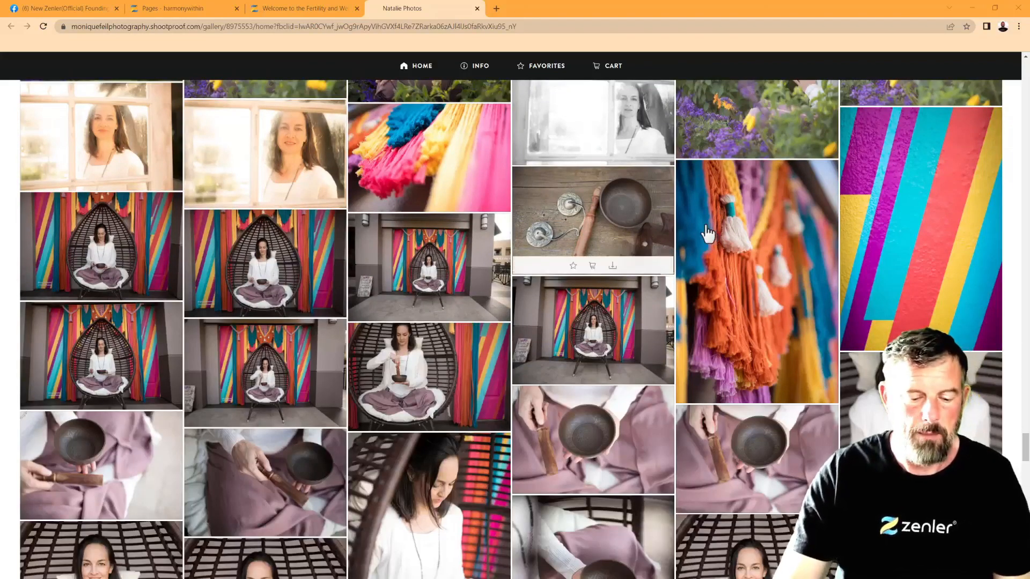
scroll(708, 233, "down", 2)
scroll(708, 233, "down", 6)
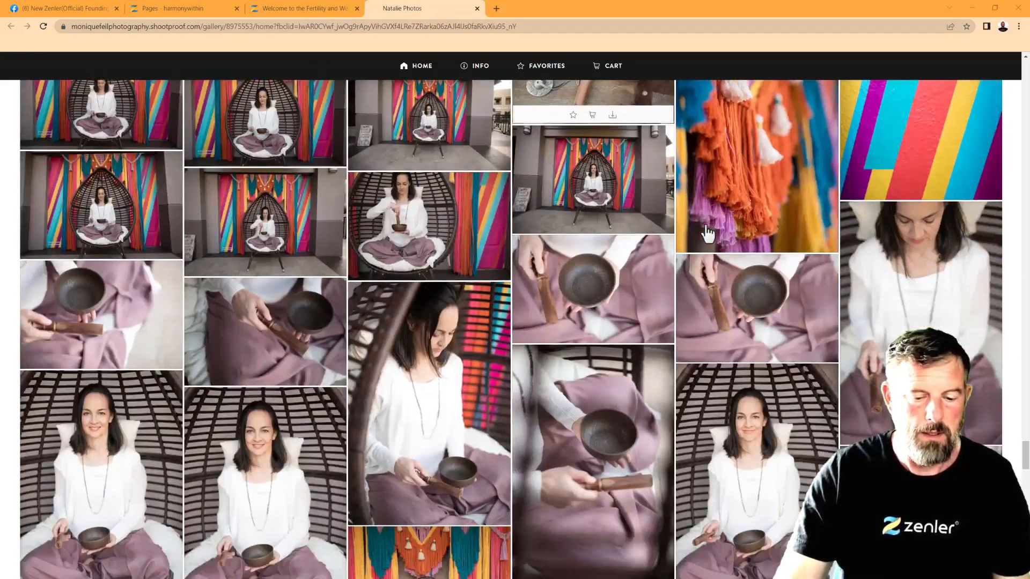
scroll(599, 261, "down", 2)
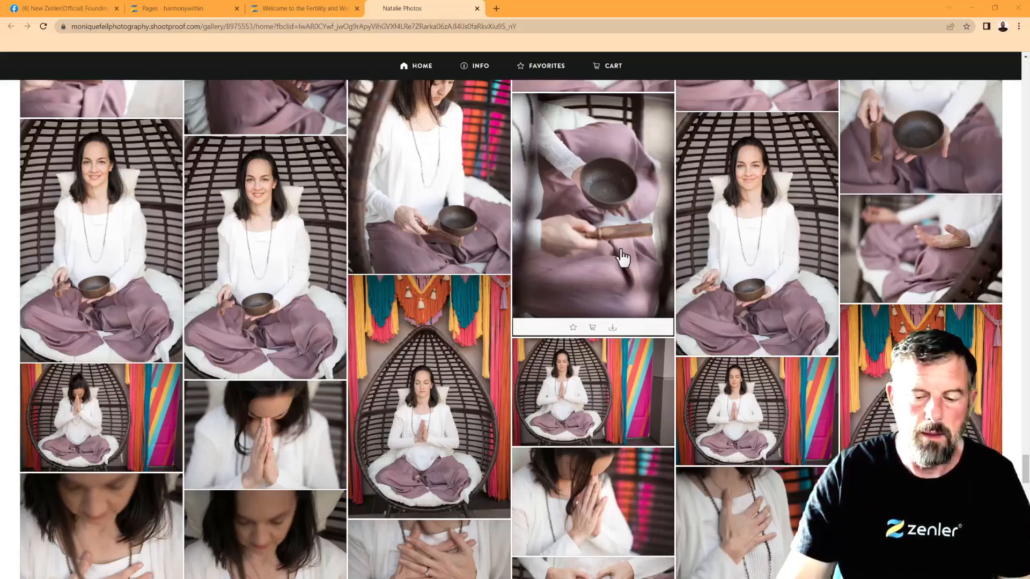
scroll(611, 246, "down", 4)
scroll(607, 236, "down", 5)
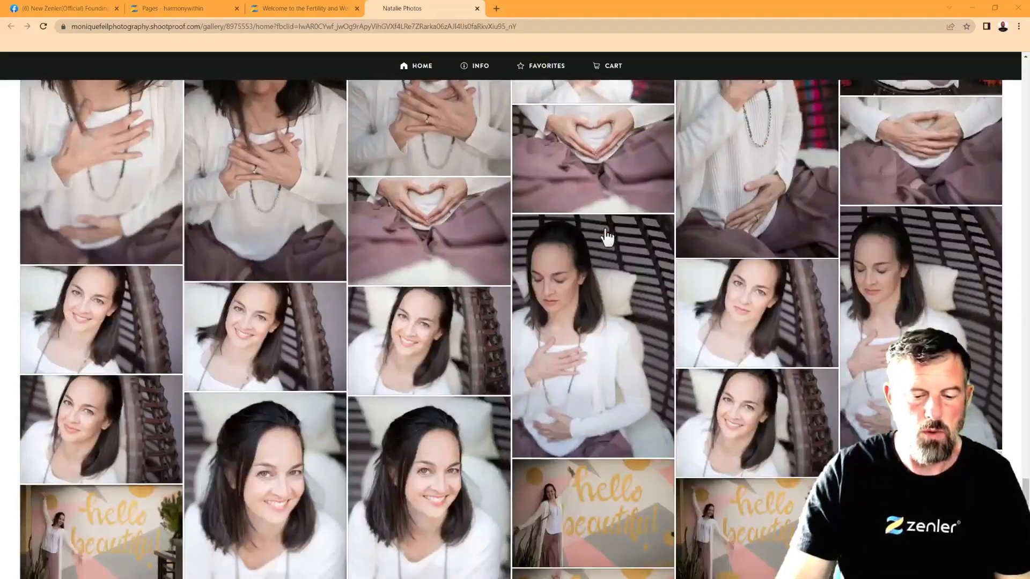
scroll(607, 236, "down", 5)
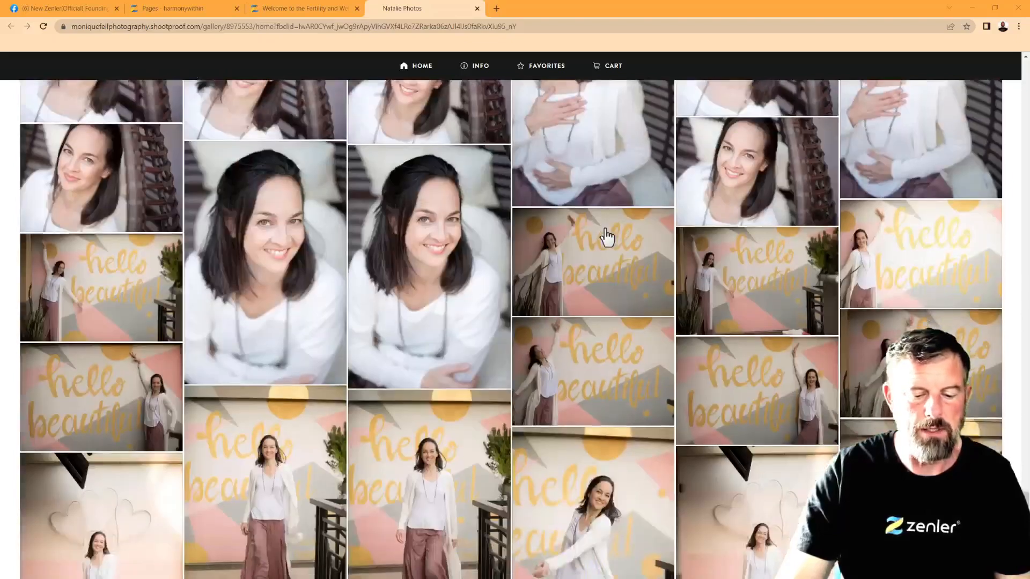
scroll(607, 236, "down", 8)
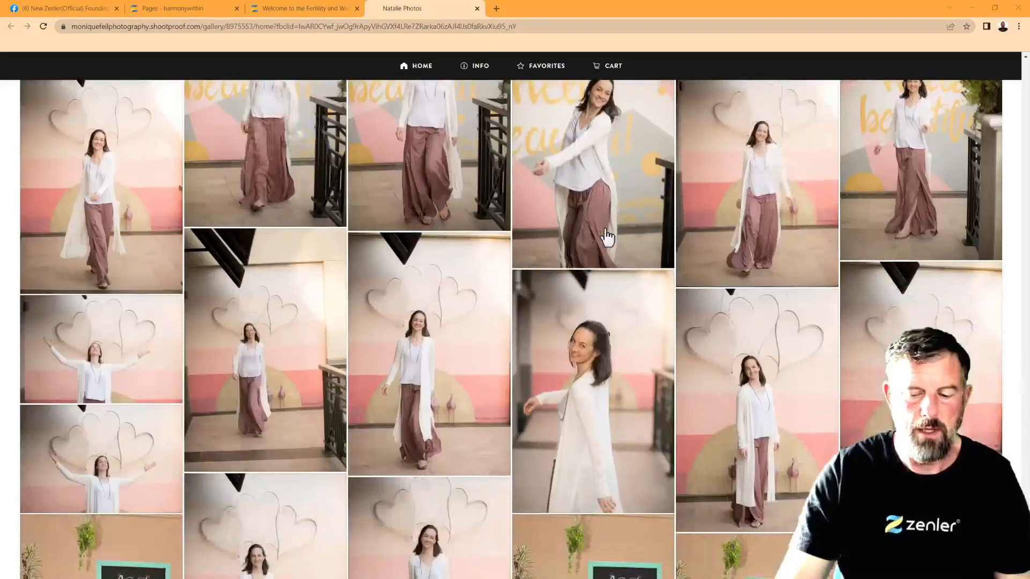
scroll(607, 236, "down", 3)
scroll(607, 236, "down", 5)
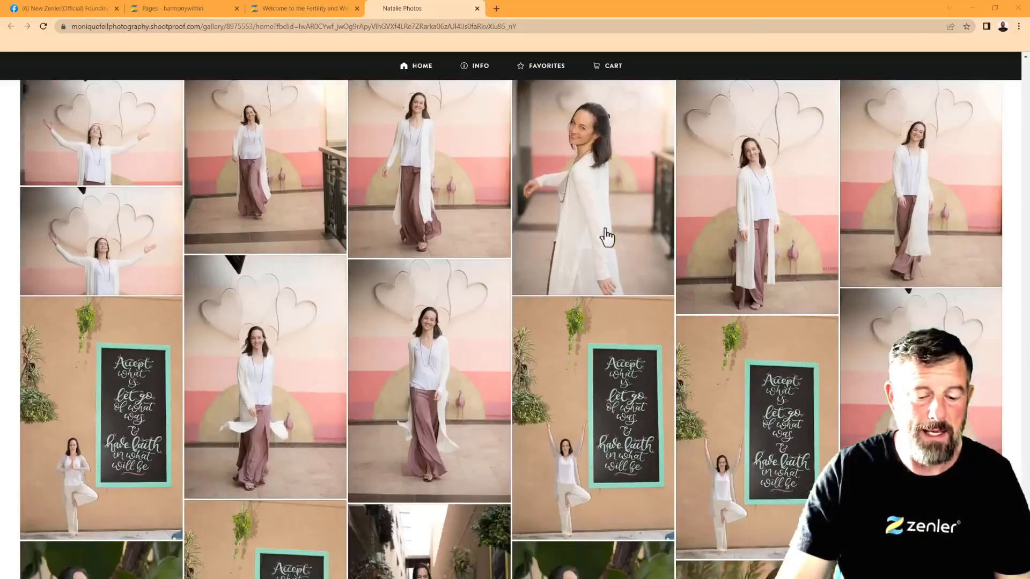
scroll(607, 236, "down", 3)
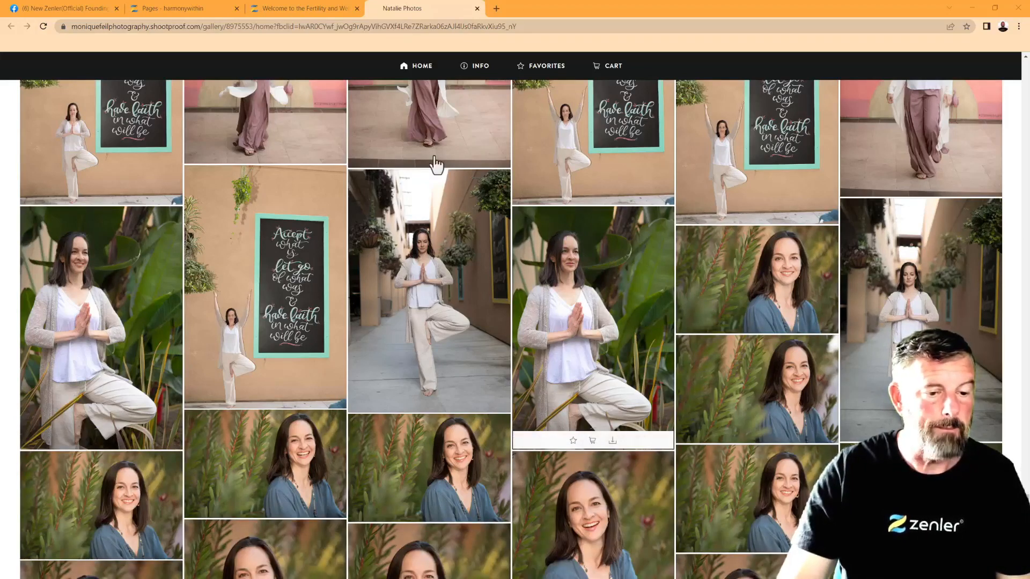
Glance at the Harmony Within tab, return, and scroll on to the blue-top headshots
left_click(301, 12)
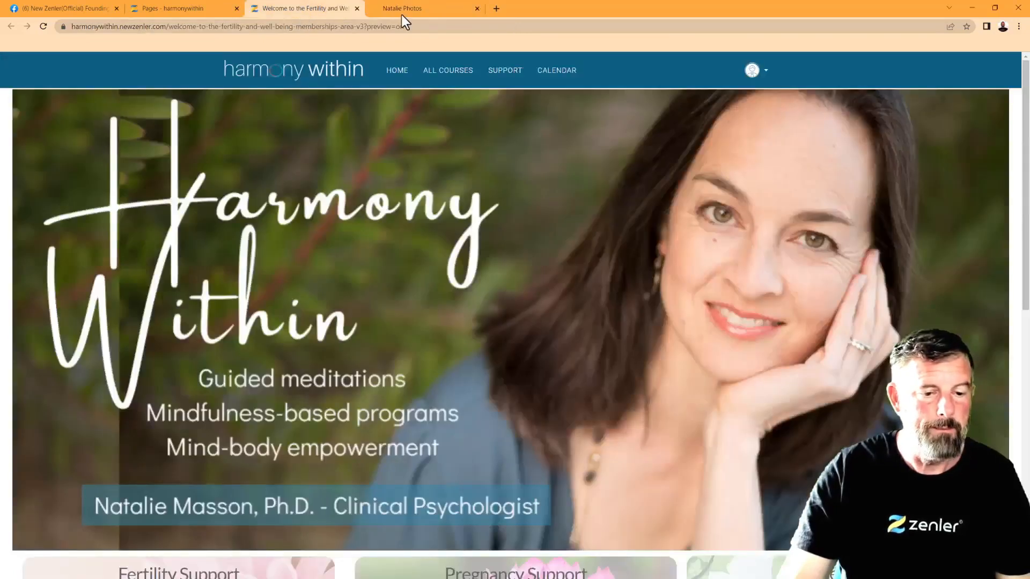
left_click(416, 11)
scroll(659, 342, "down", 10)
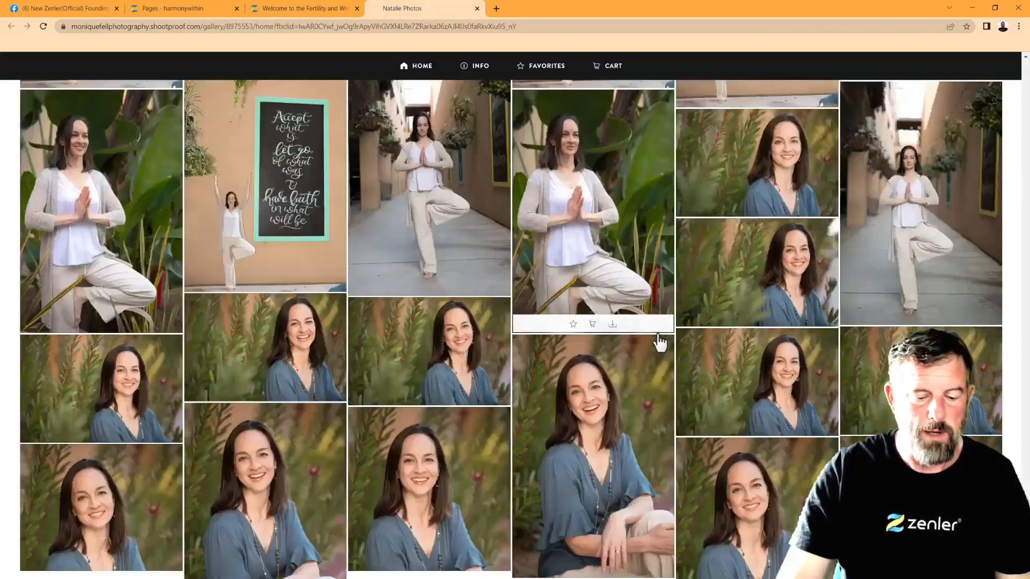
scroll(648, 318, "down", 10)
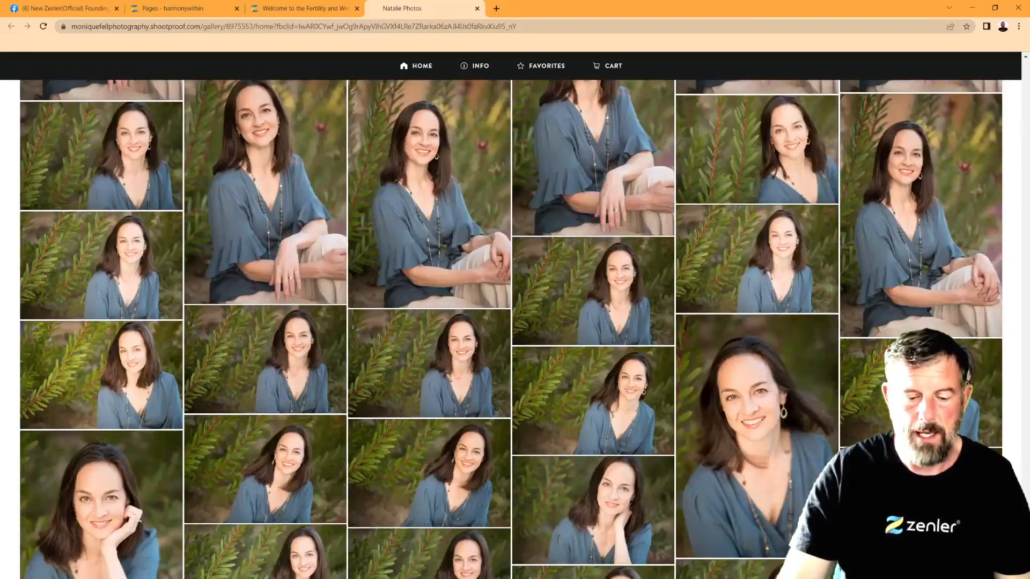
scroll(655, 379, "down", 2)
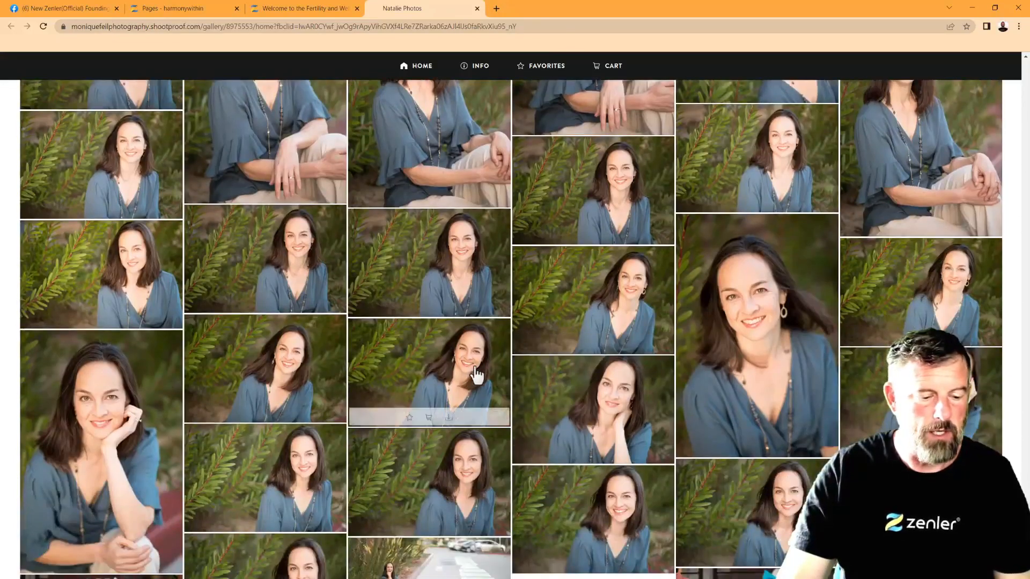
scroll(614, 370, "down", 3)
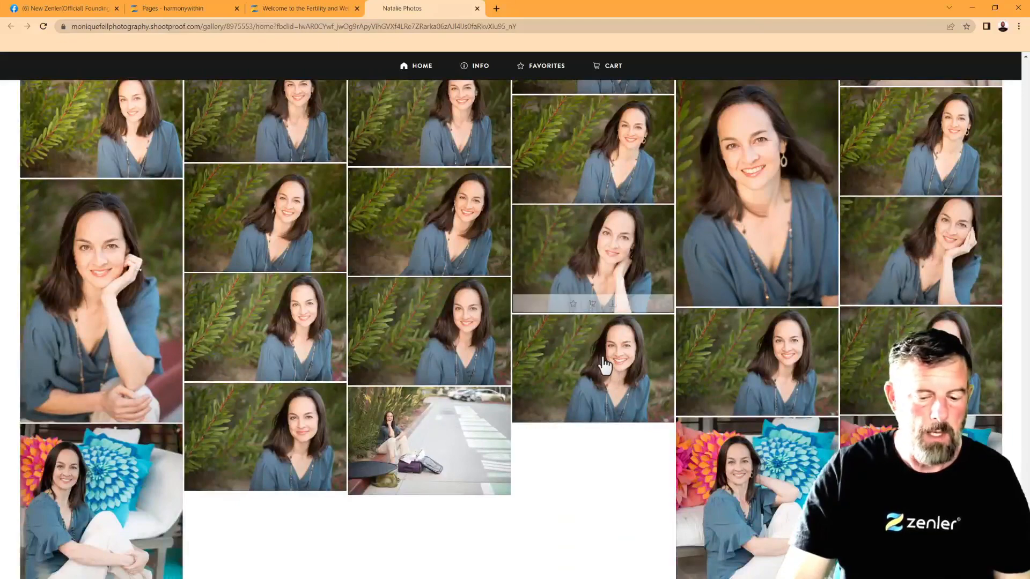
scroll(605, 366, "up", 1)
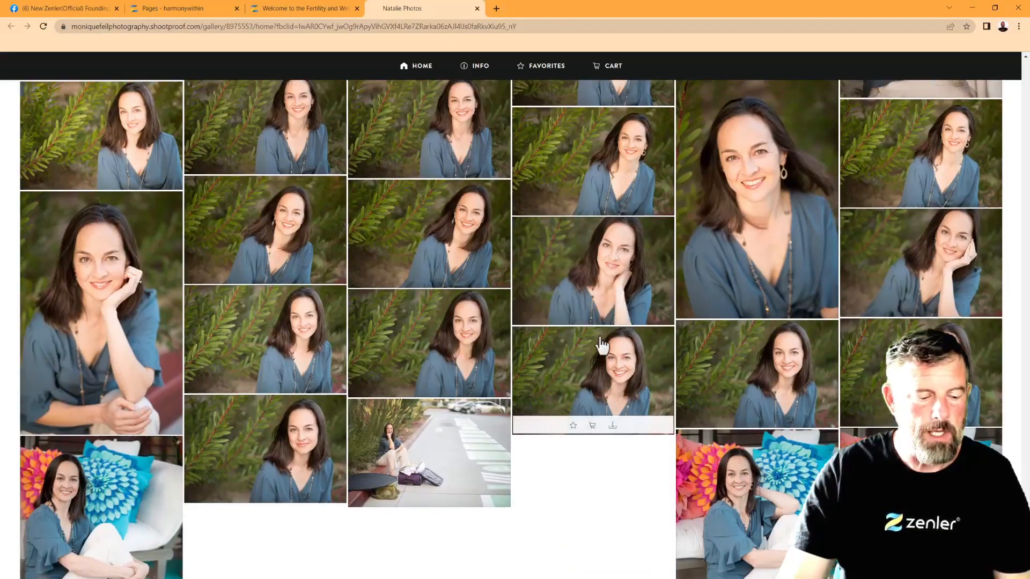
scroll(601, 344, "up", 5)
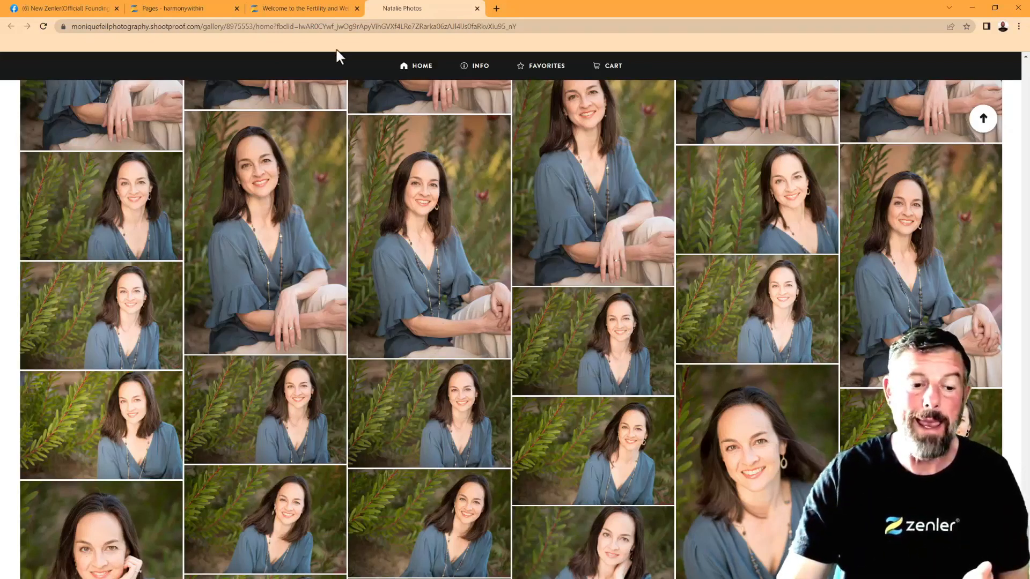
left_click(315, 10)
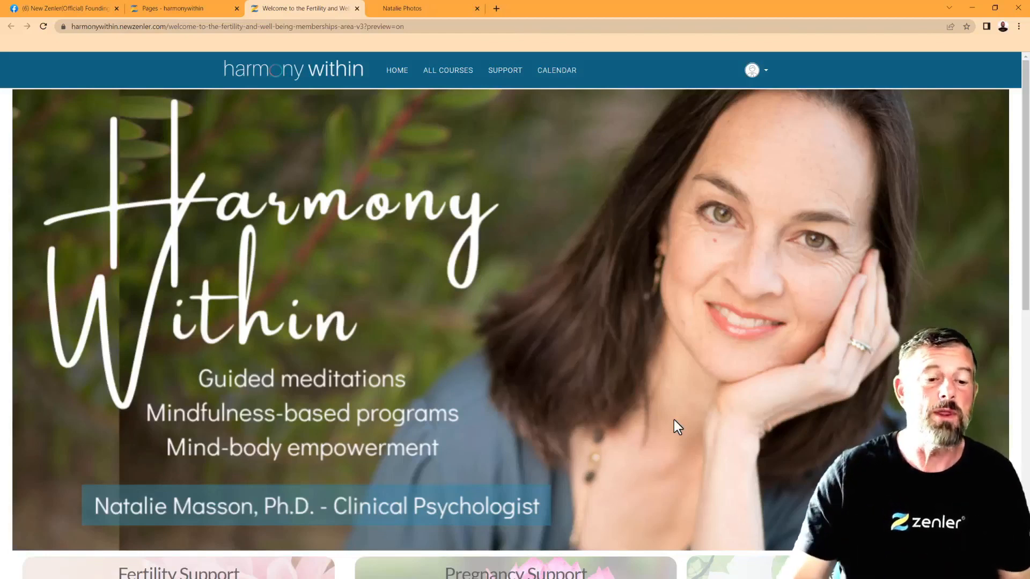
left_click(420, 10)
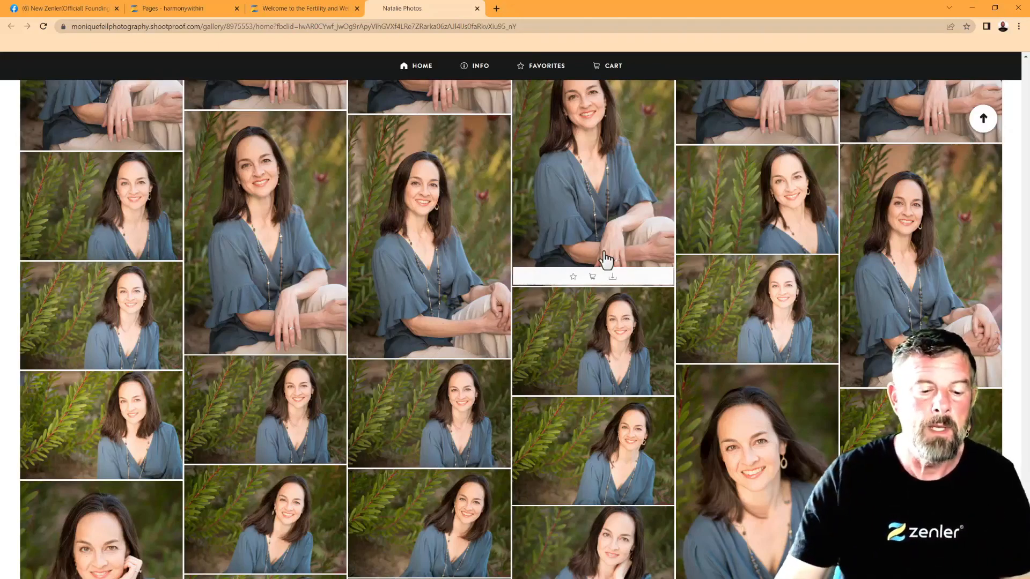
Review the seated blue-top headshots, then go to the Harmony Within tab
scroll(674, 236, "up", 5)
scroll(657, 259, "up", 2)
scroll(654, 262, "up", 4)
scroll(653, 265, "down", 6)
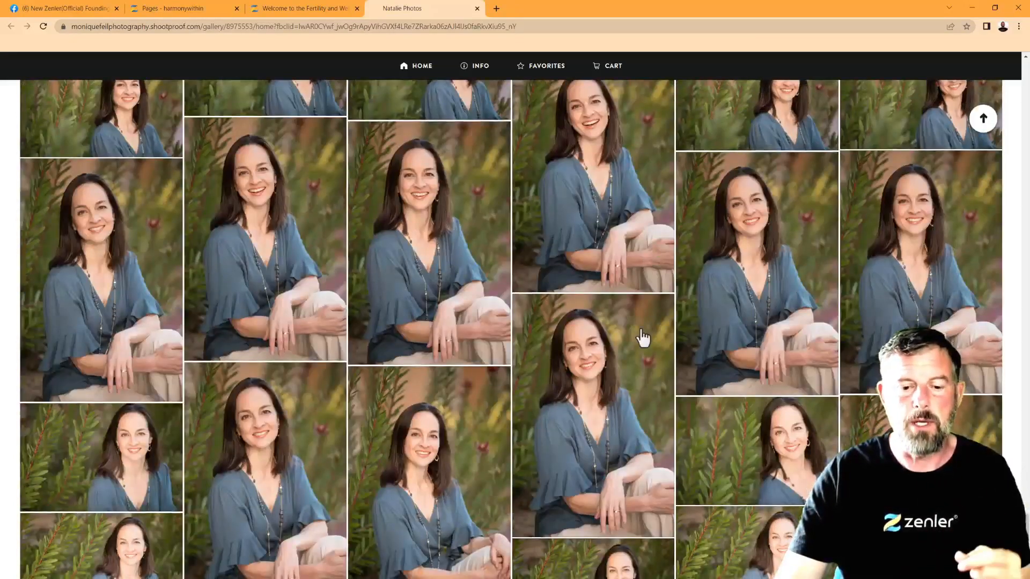
mouse_move(643, 339)
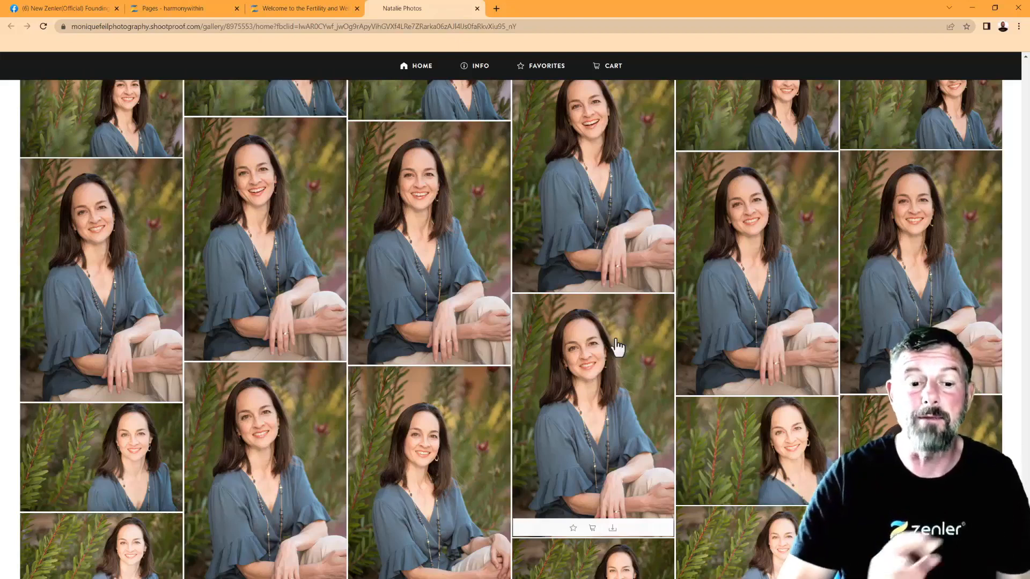
left_click(311, 8)
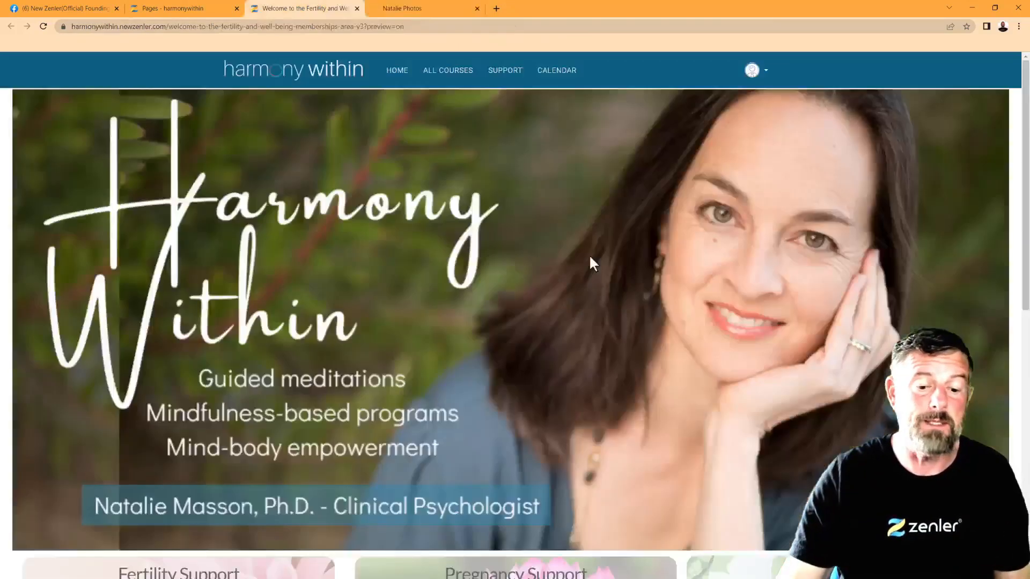
Minimize and restore the Harmony Within window full screen, then bring up the banner photo's context menu
left_click(985, 8)
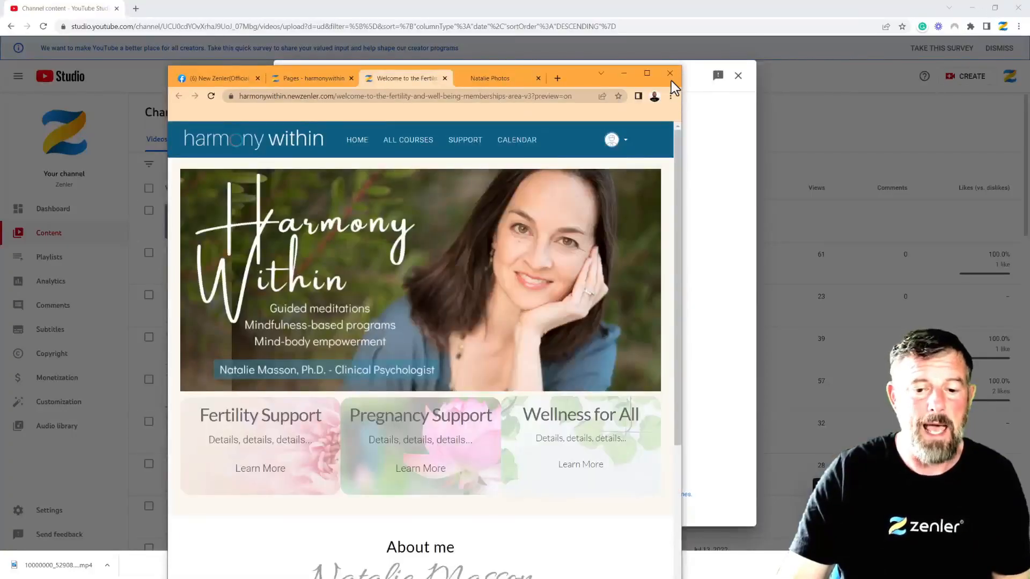
left_click(647, 73)
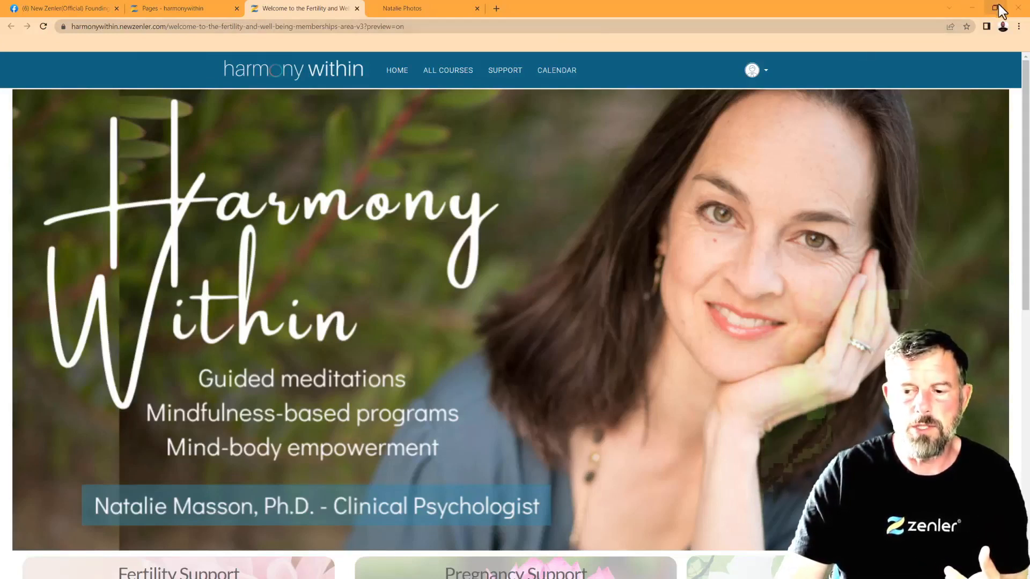
right_click(564, 230)
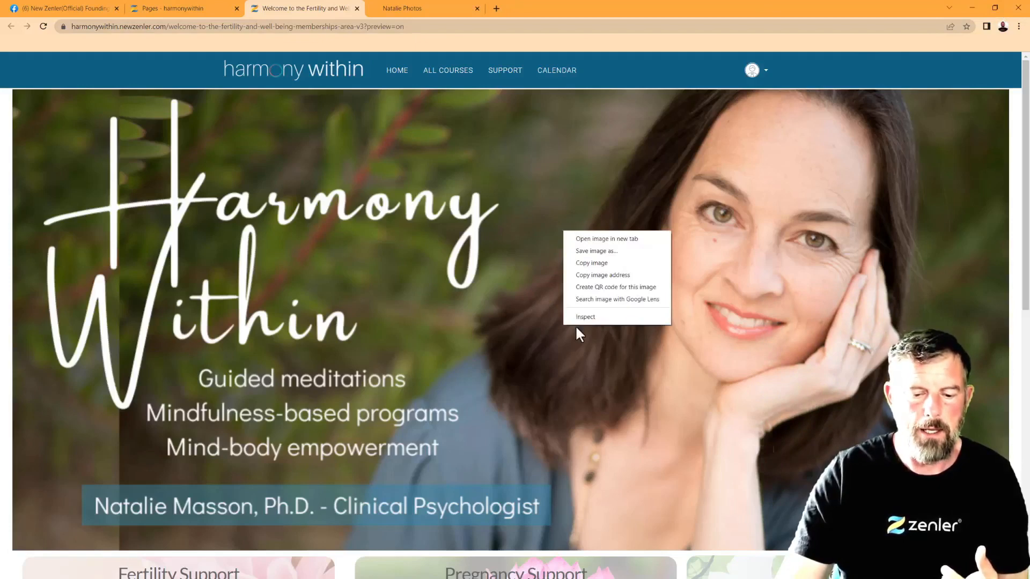
Dismiss the context menu and compare the page in iPhone XR and desktop views
key("Escape")
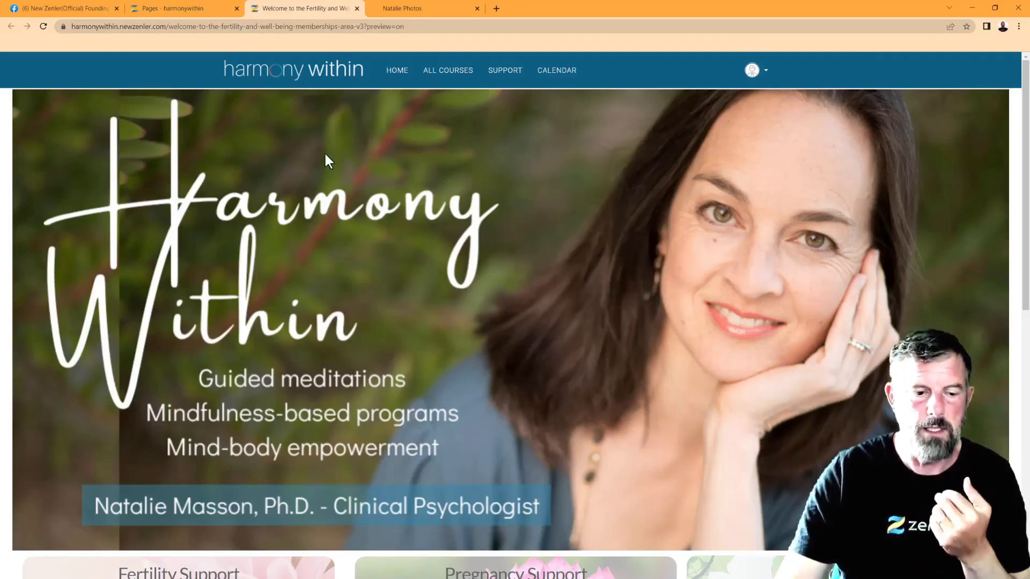
key("ctrl+shift+i")
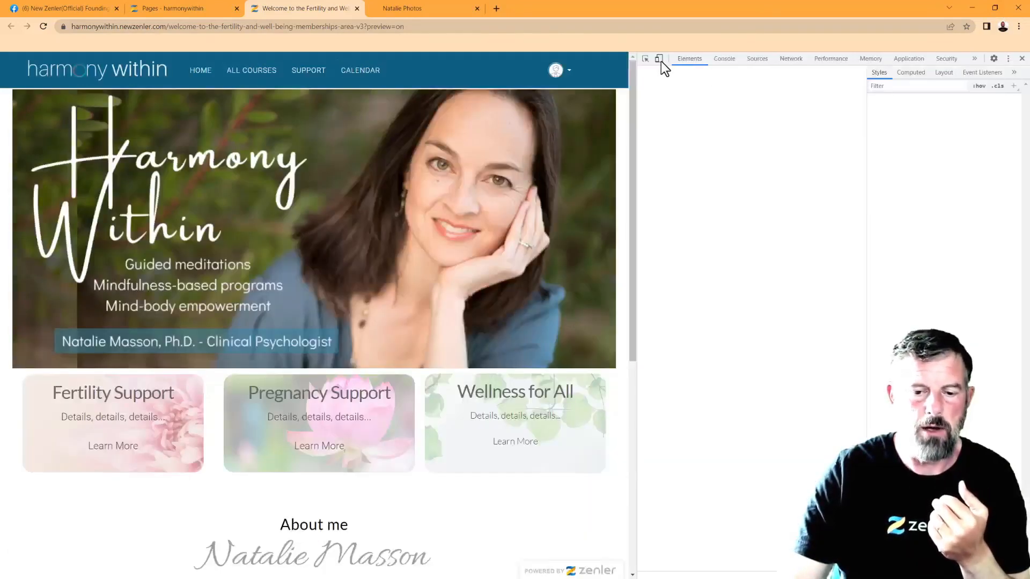
left_click(659, 59)
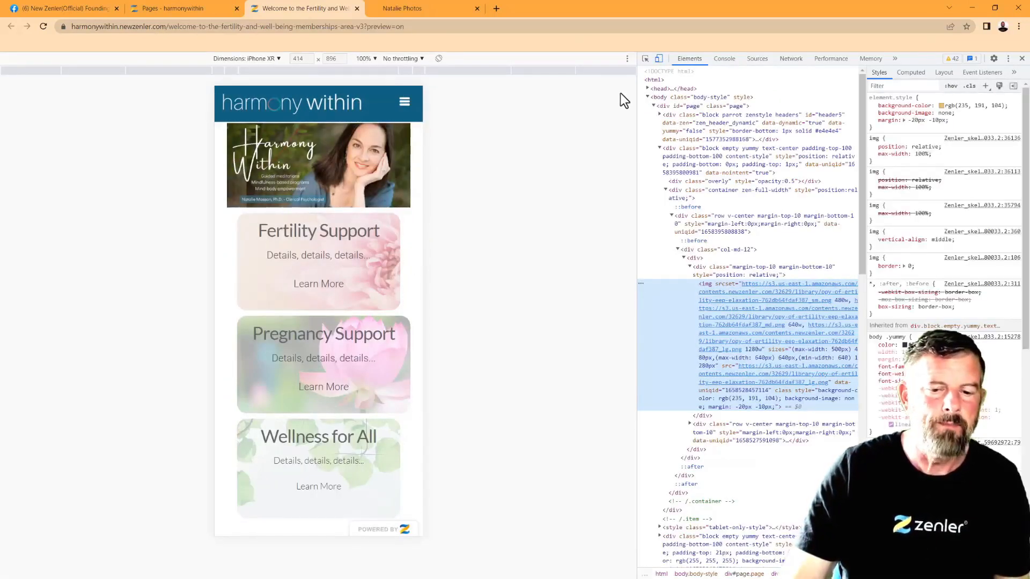
left_click(659, 59)
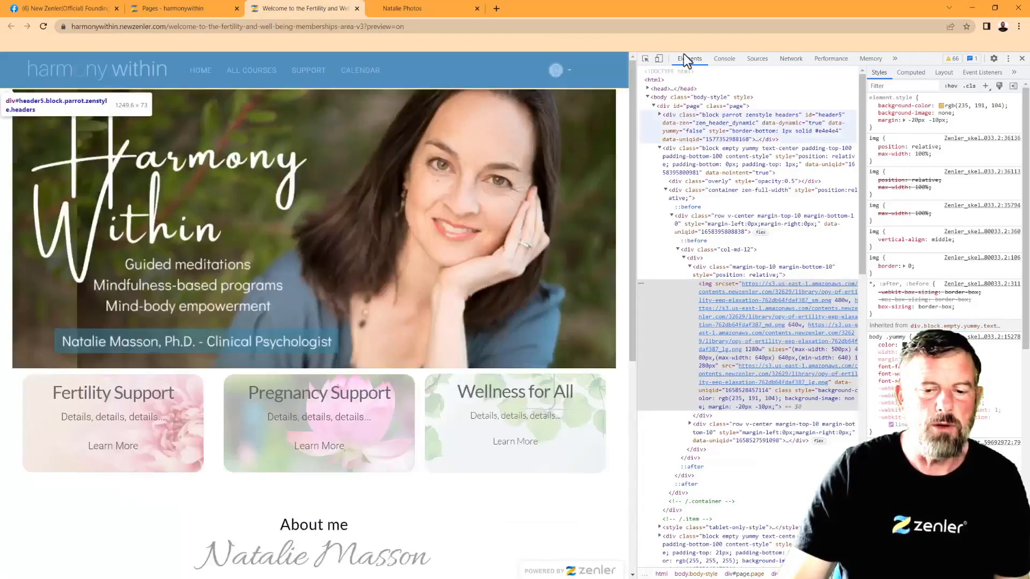
Recheck the iPhone XR view, return to desktop layout, and close DevTools
left_click_drag(457, 390, 592, 457)
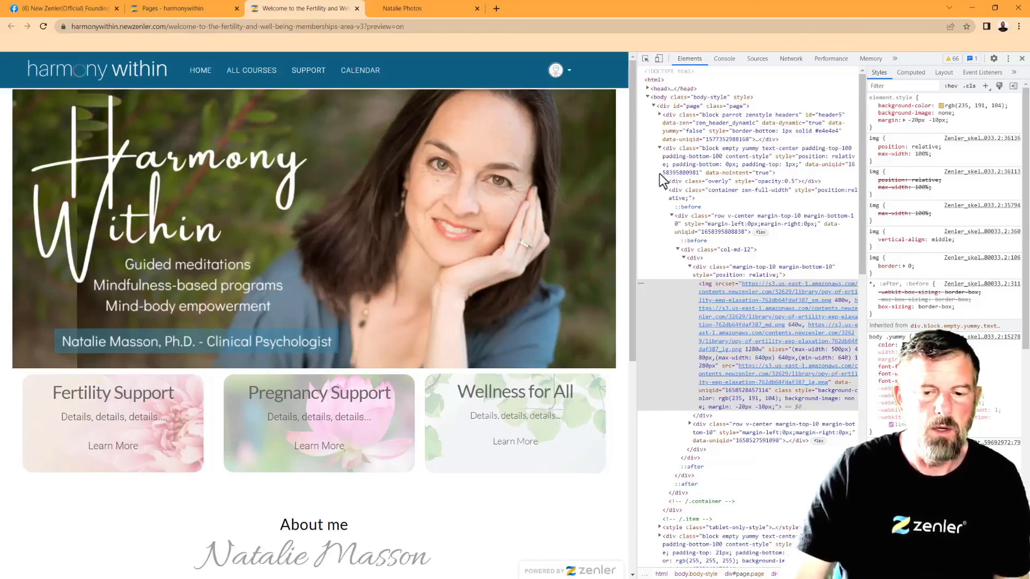
left_click(658, 59)
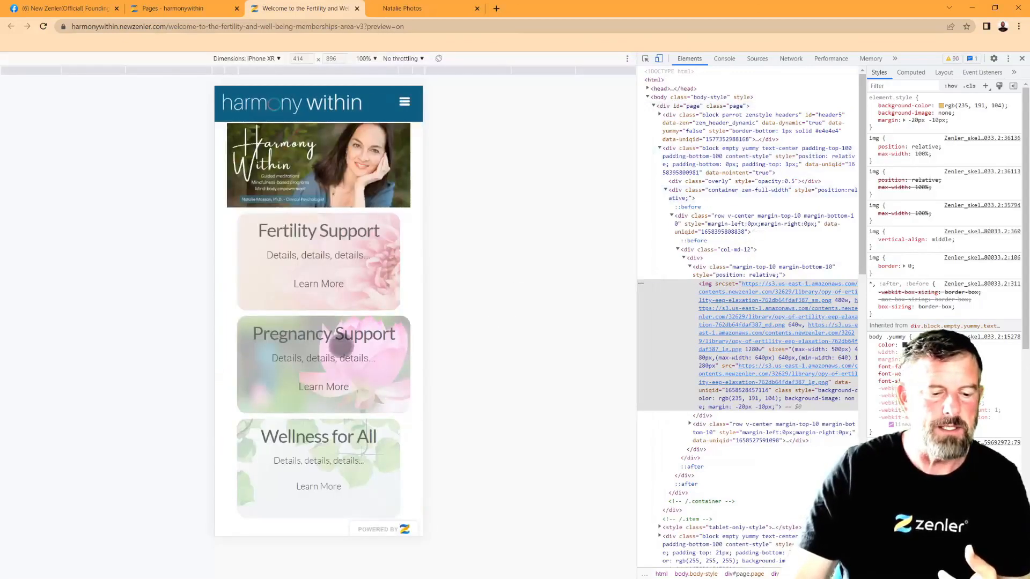
left_click(660, 59)
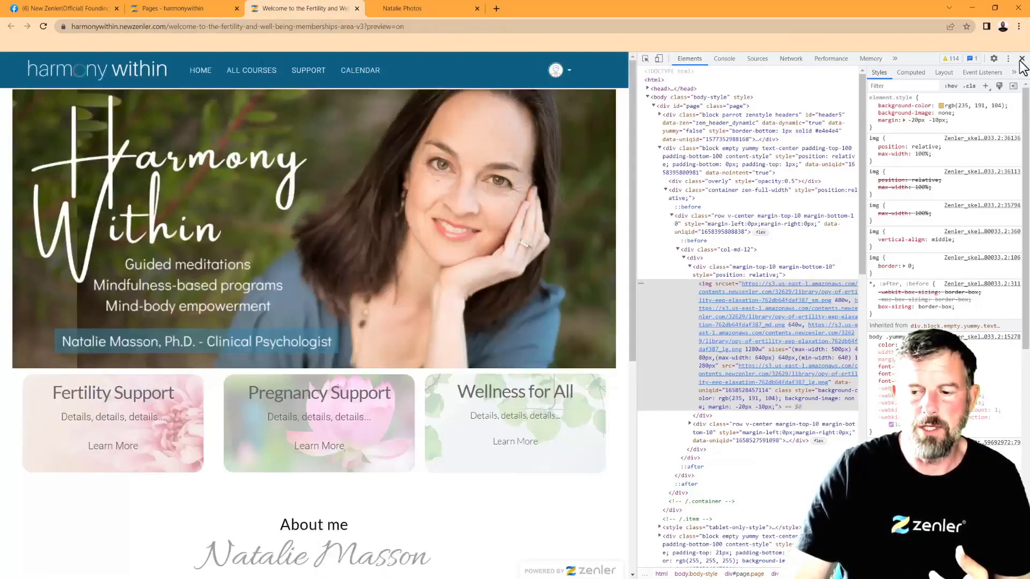
left_click(1022, 59)
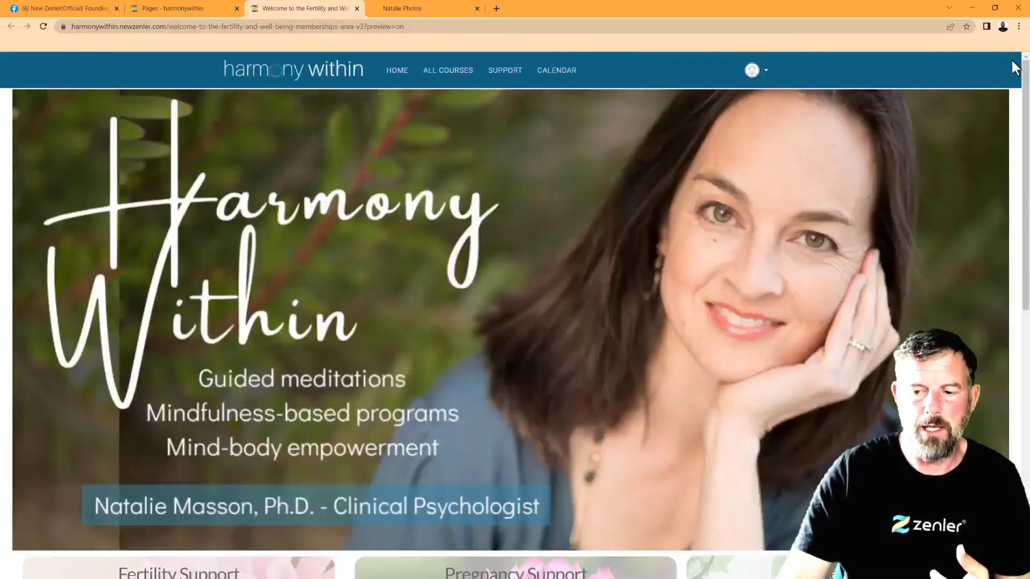
left_click(994, 8)
Narrow the browser window to see the mobile reflow, then maximize it again
left_click_drag(682, 258, 588, 246)
left_click_drag(411, 463, 494, 391)
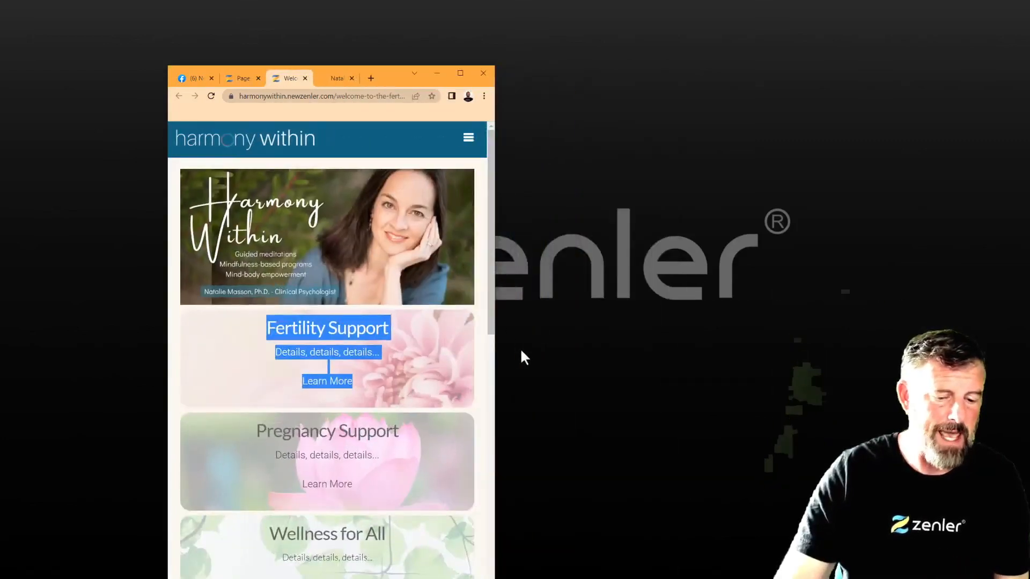
left_click_drag(494, 364, 354, 344)
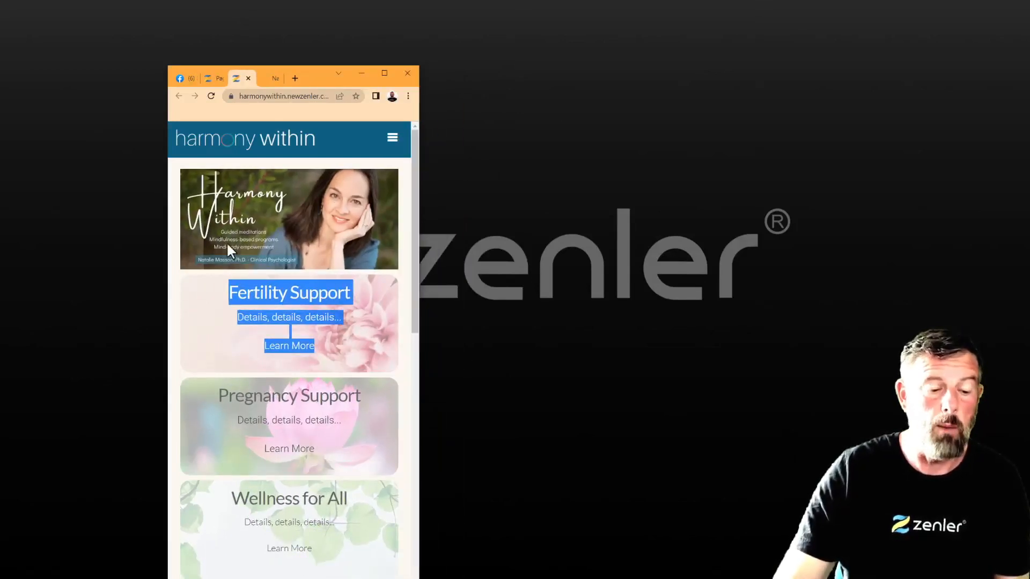
left_click(269, 323)
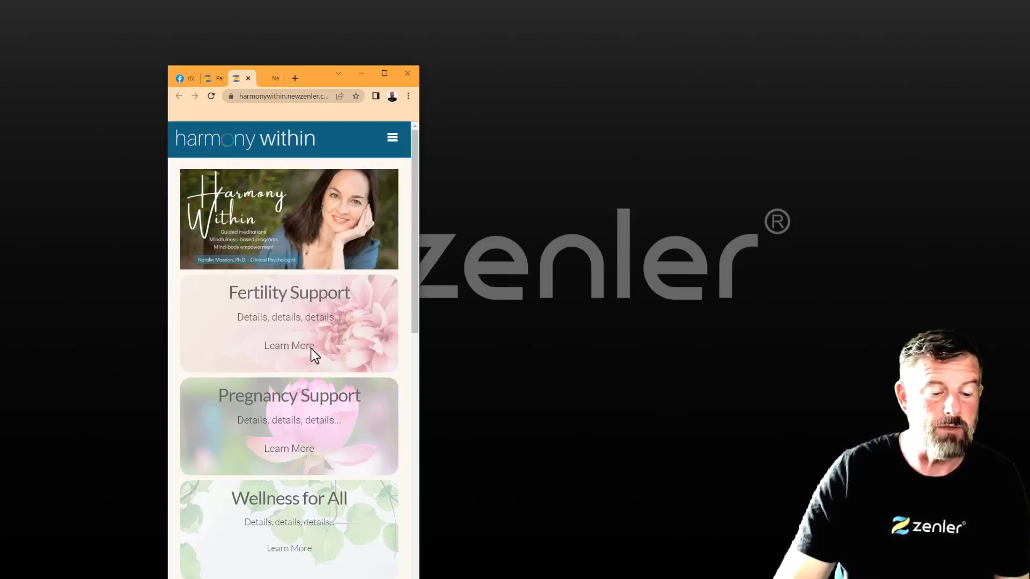
left_click_drag(412, 316, 421, 461)
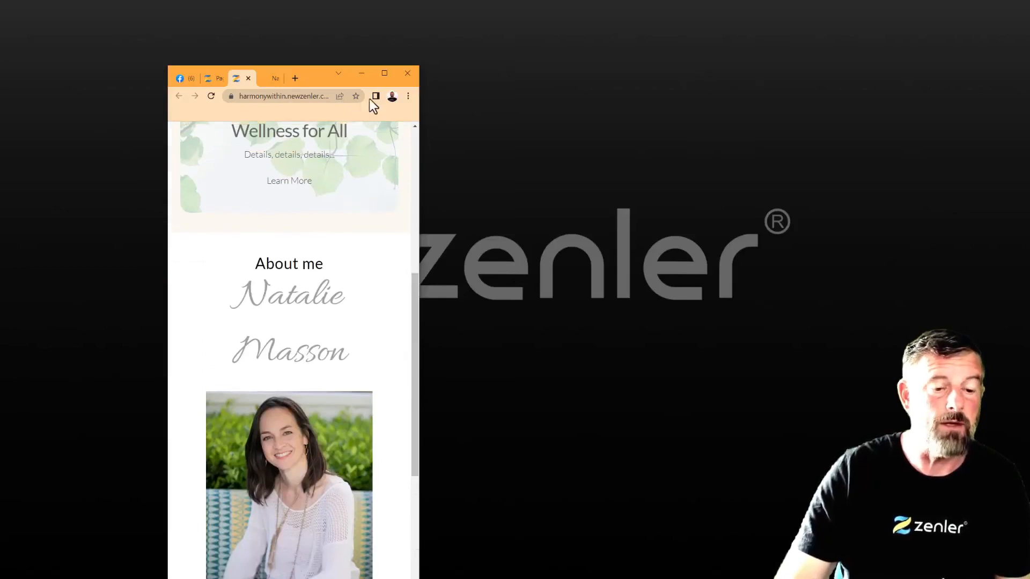
left_click(384, 73)
Scroll back to the top of the Harmony Within preview
scroll(738, 249, "up", 5)
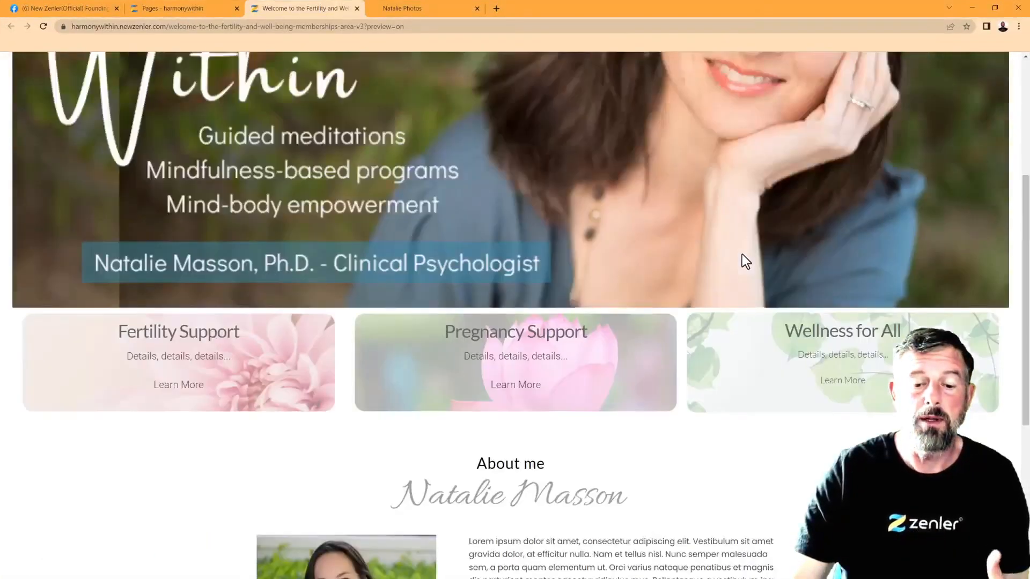
scroll(713, 320, "up", 1)
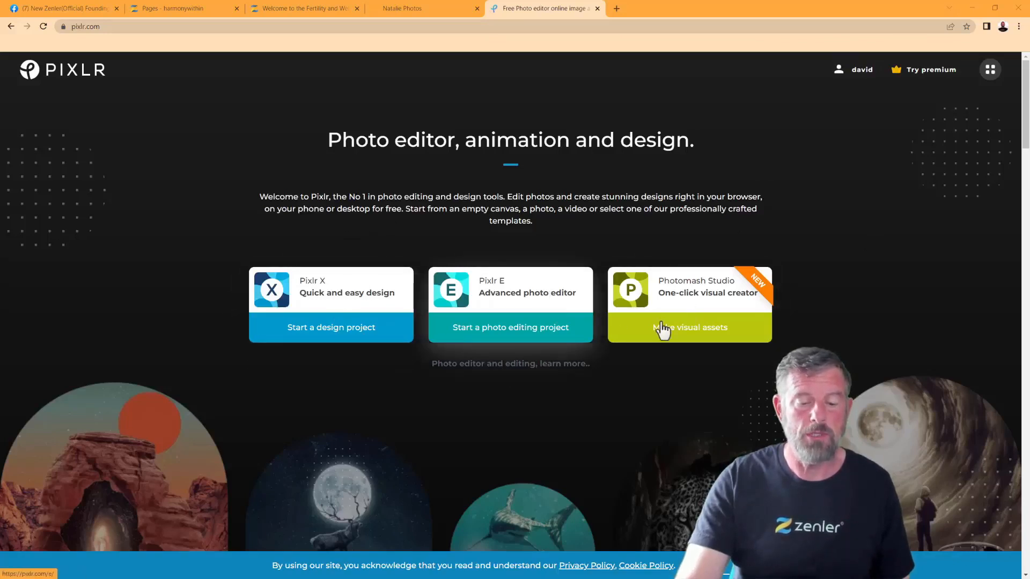
Start a Pixlr E photo editing project, close What's new, and bring the NATALIE folder into view
left_click(515, 300)
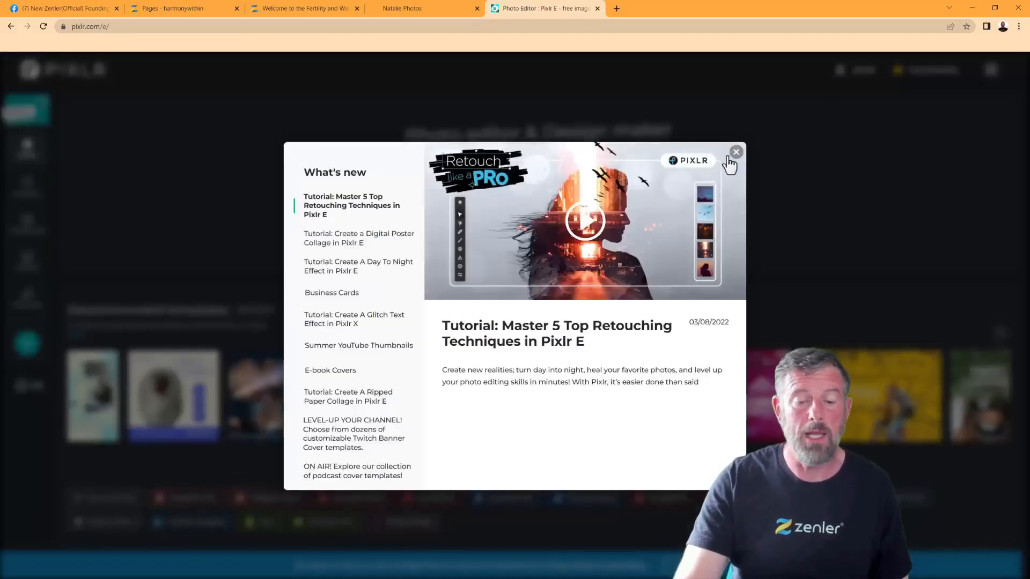
left_click(736, 153)
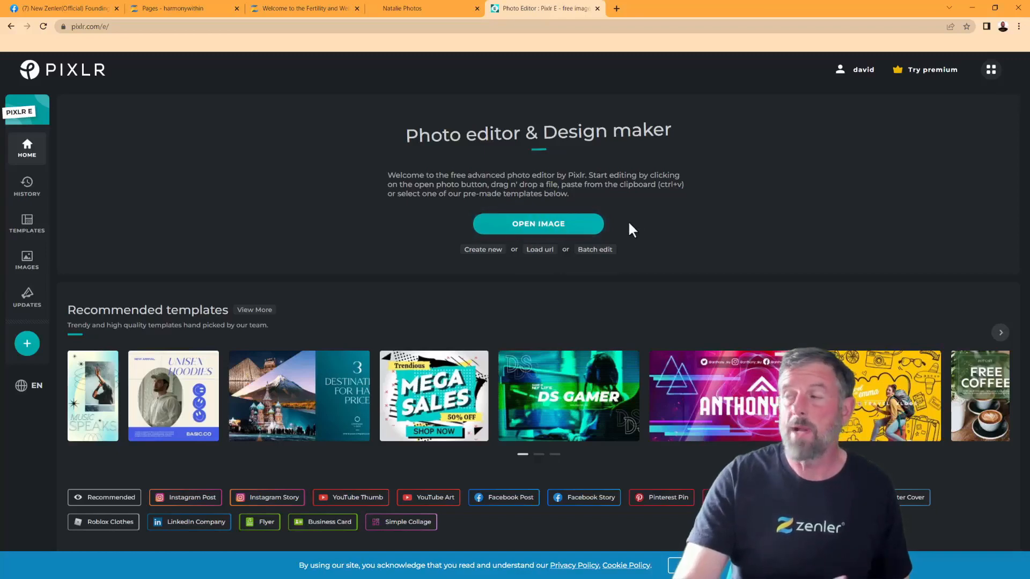
left_click_drag(1029, 263, 425, 108)
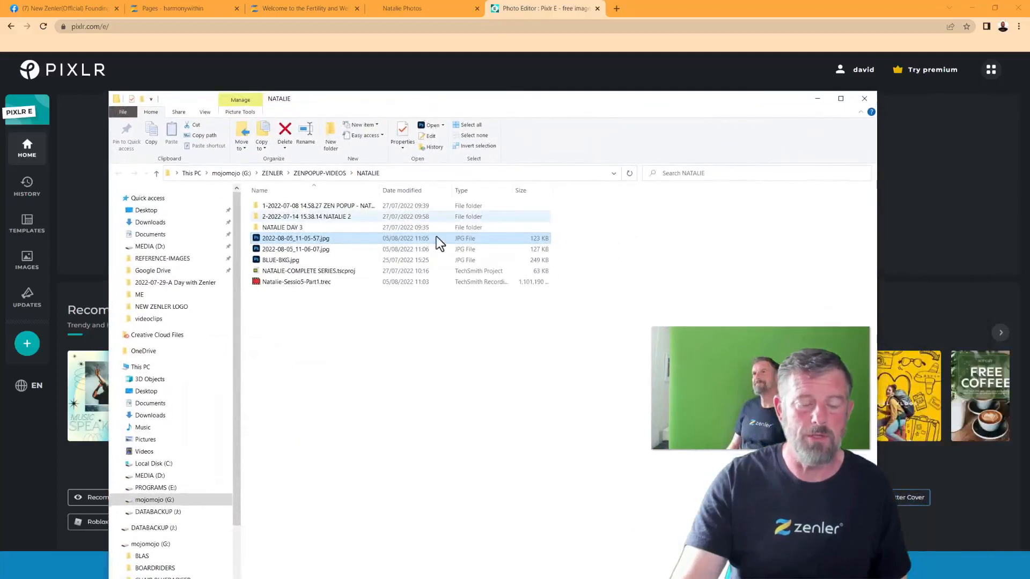
Select 2022-08-05_11-05-57.jpg in the NATALIE folder and drop it onto Pixlr E
double_click(321, 251)
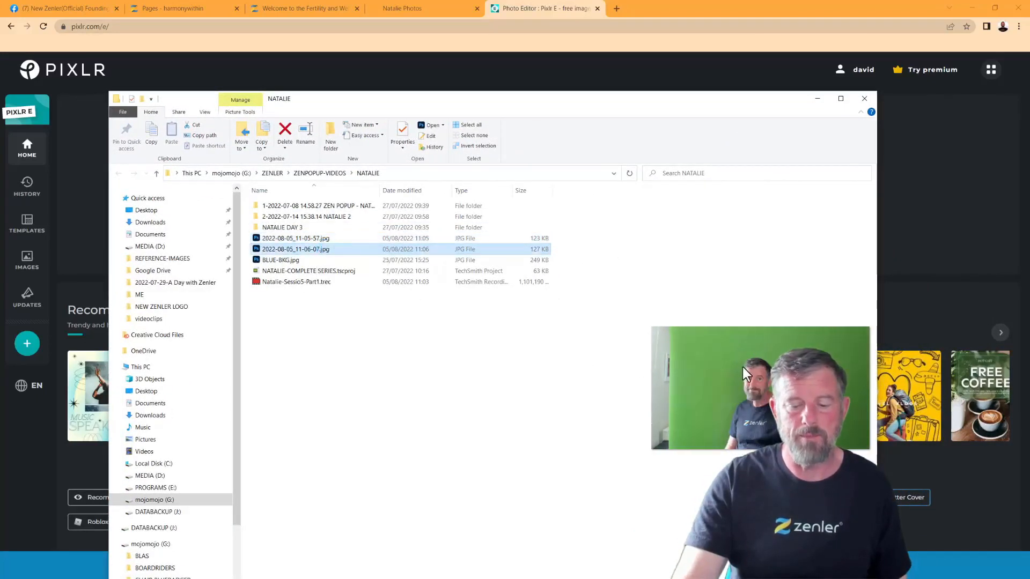
left_click(318, 240, "ctrl")
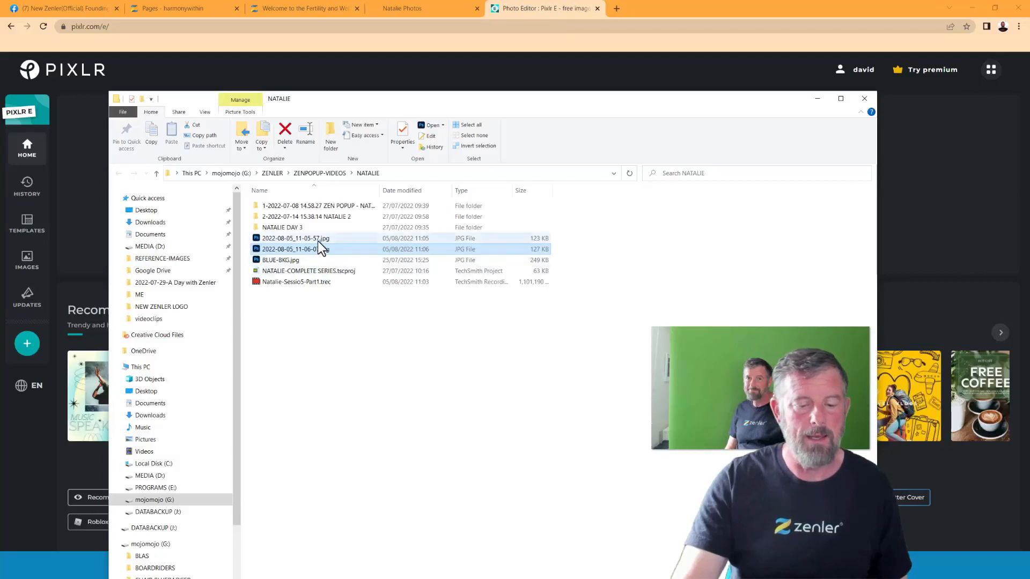
left_click(317, 240)
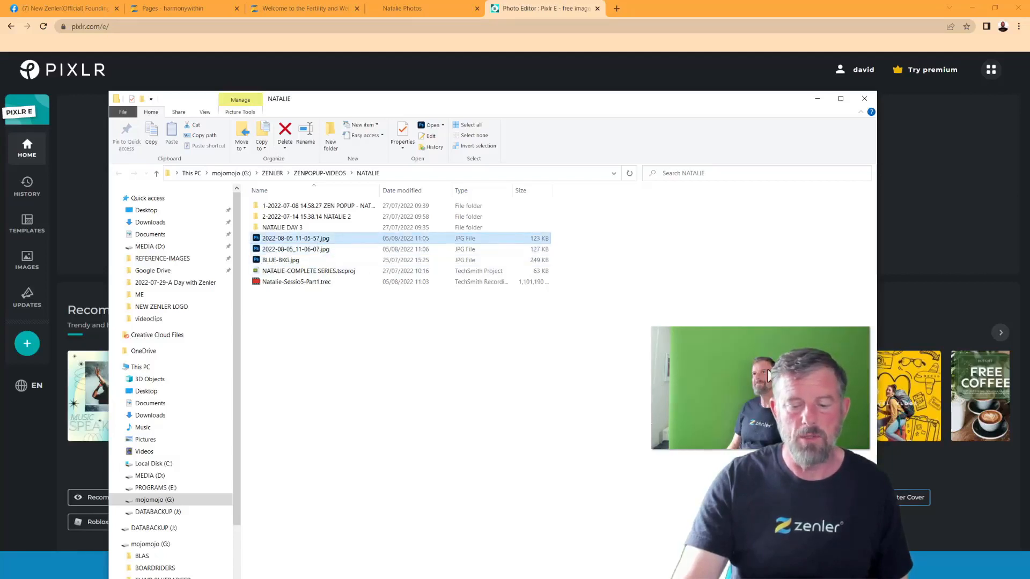
left_click_drag(462, 99, 1029, 235)
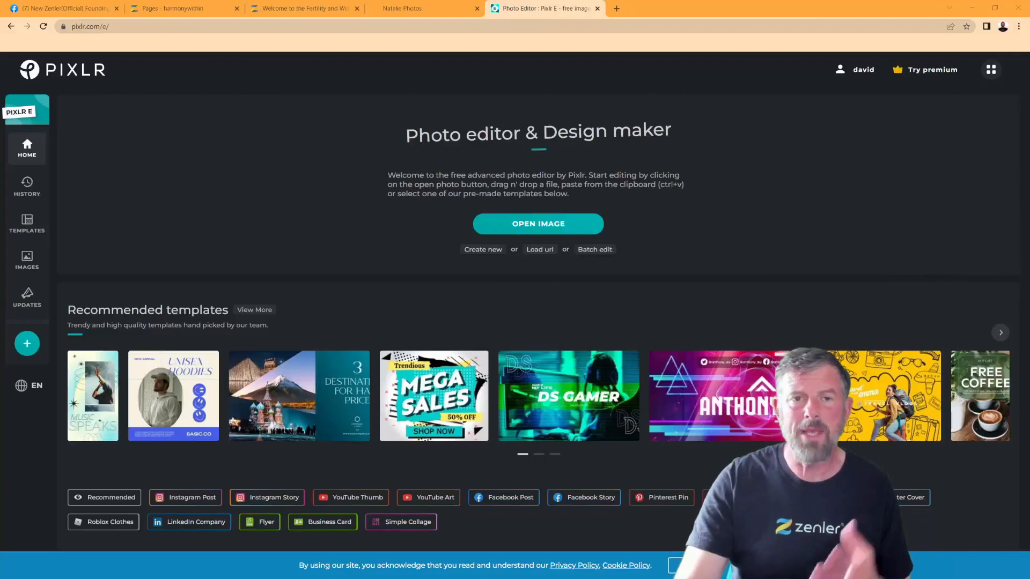
left_click_drag(1029, 235, 528, 207)
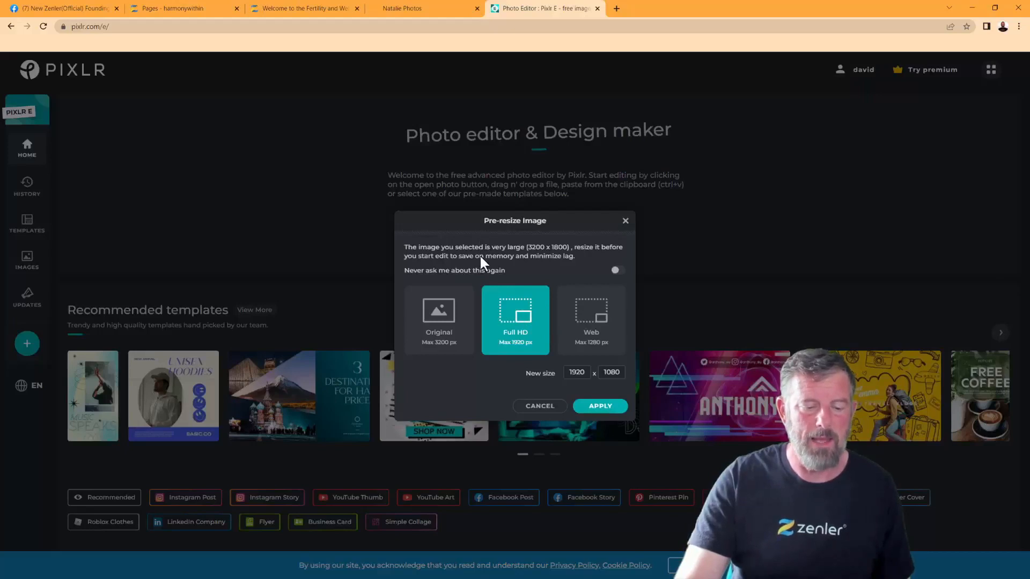
Keep the Original 3200 x 1800 size and accept the privacy notice
left_click(434, 328)
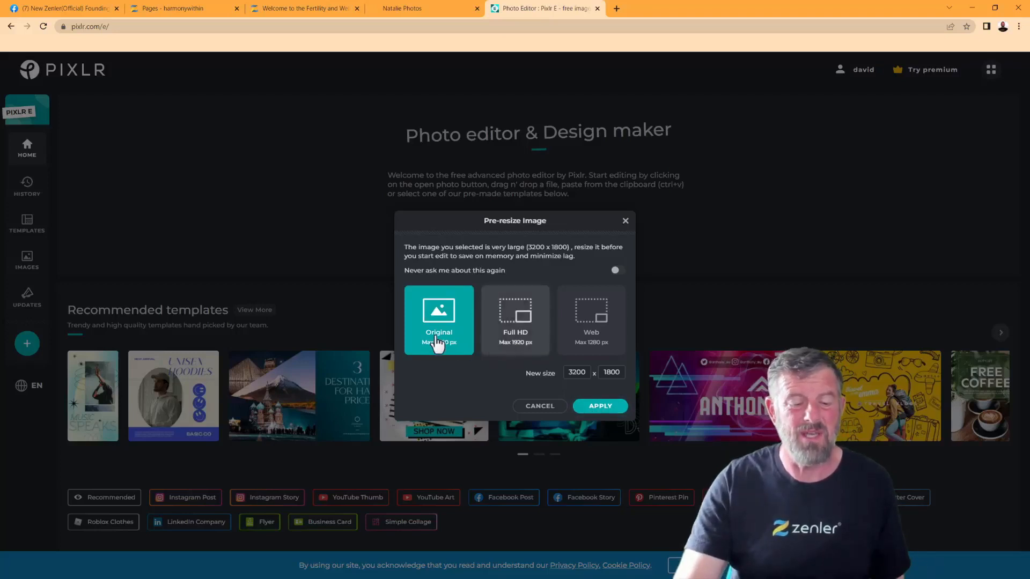
left_click(601, 406)
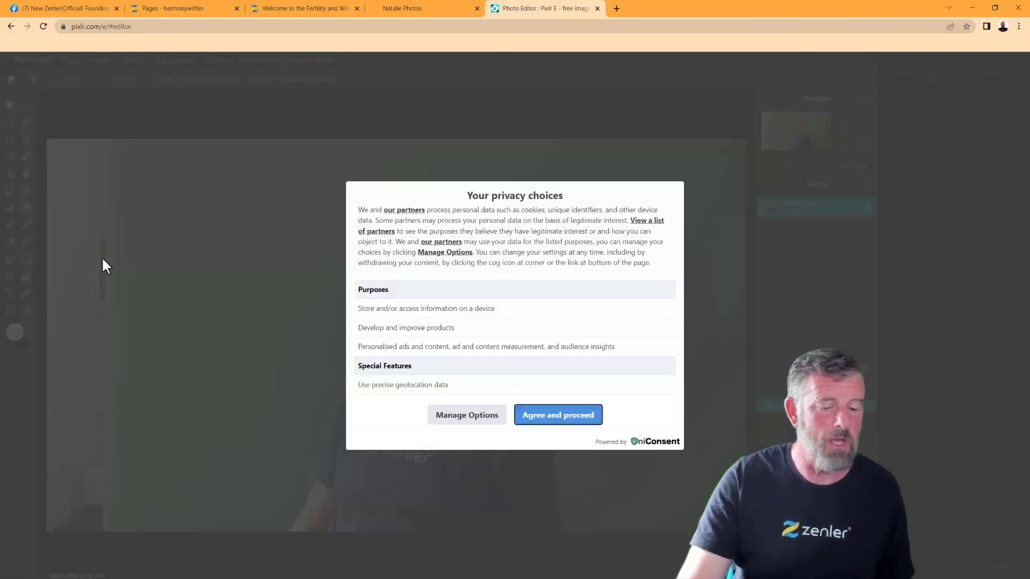
left_click(550, 417)
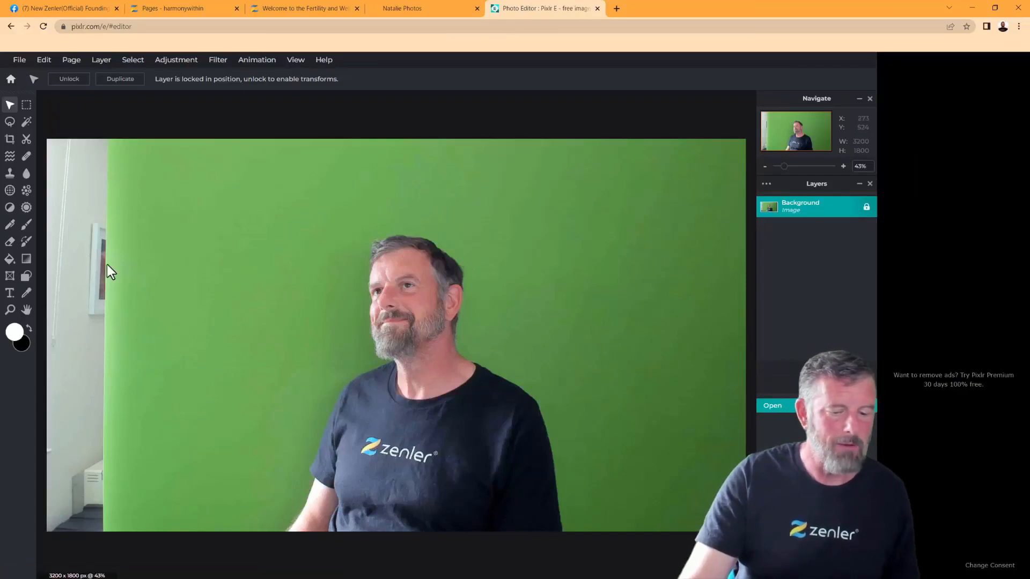
Crop the left, right and top edges inward to a 1486 x 1505 chest-up portrait
left_click(11, 142)
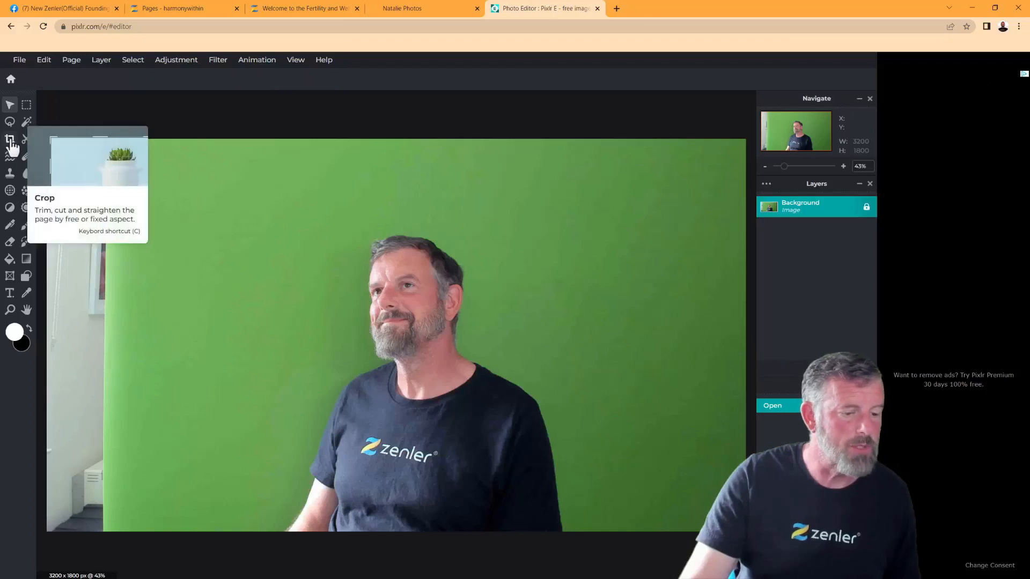
left_click_drag(49, 338, 264, 371)
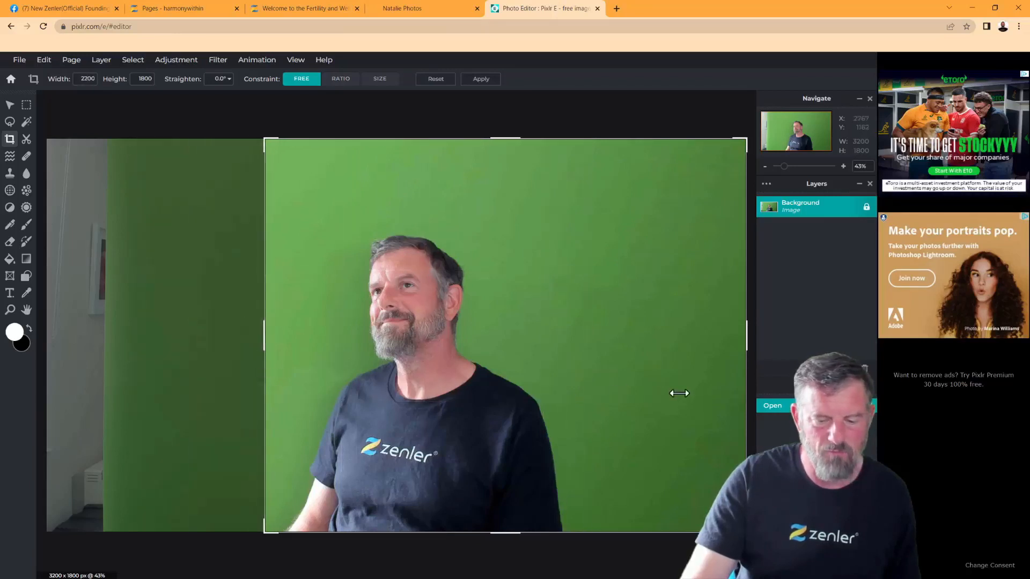
left_click_drag(745, 336, 591, 340)
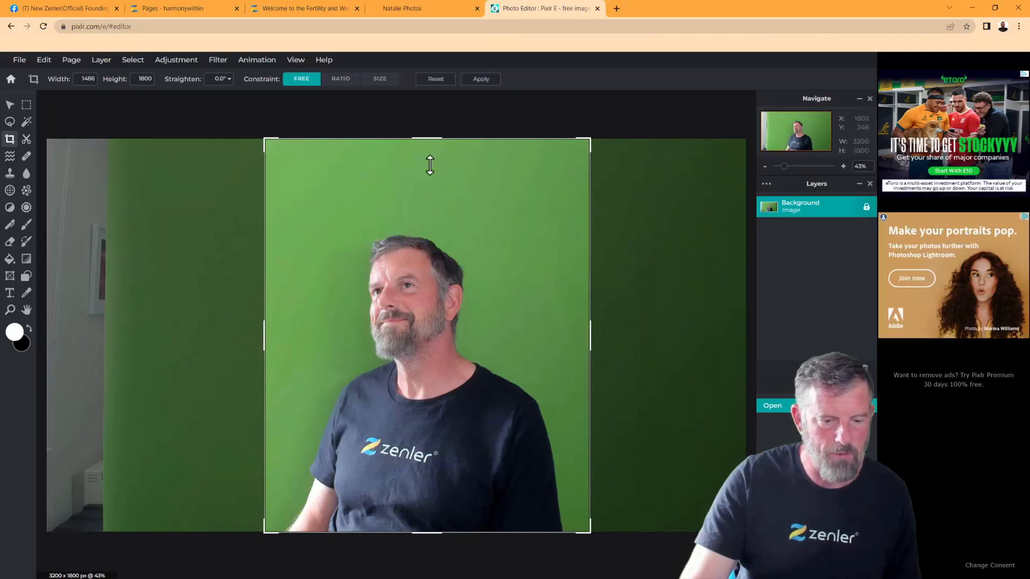
left_click_drag(418, 139, 416, 203)
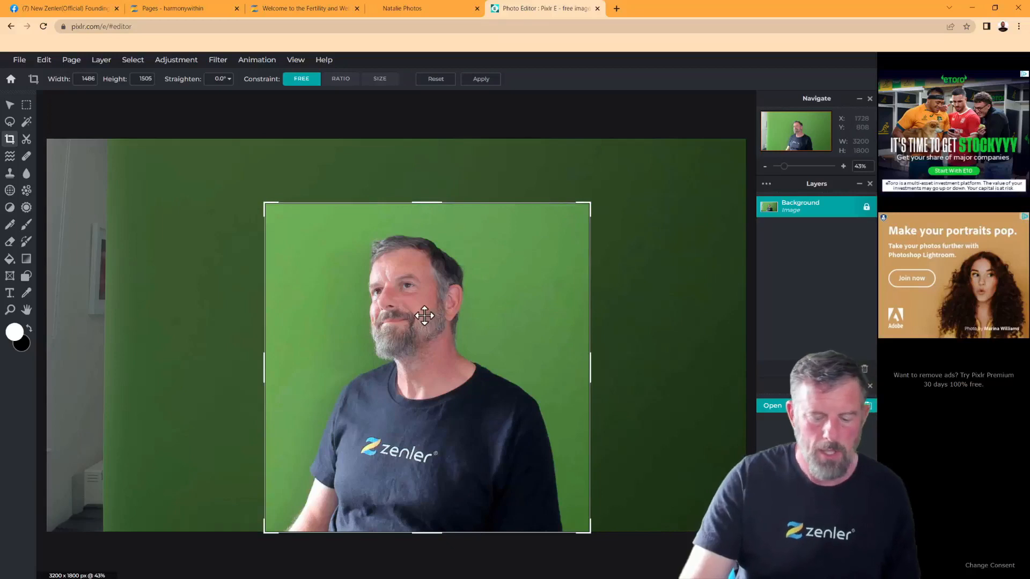
key("Return")
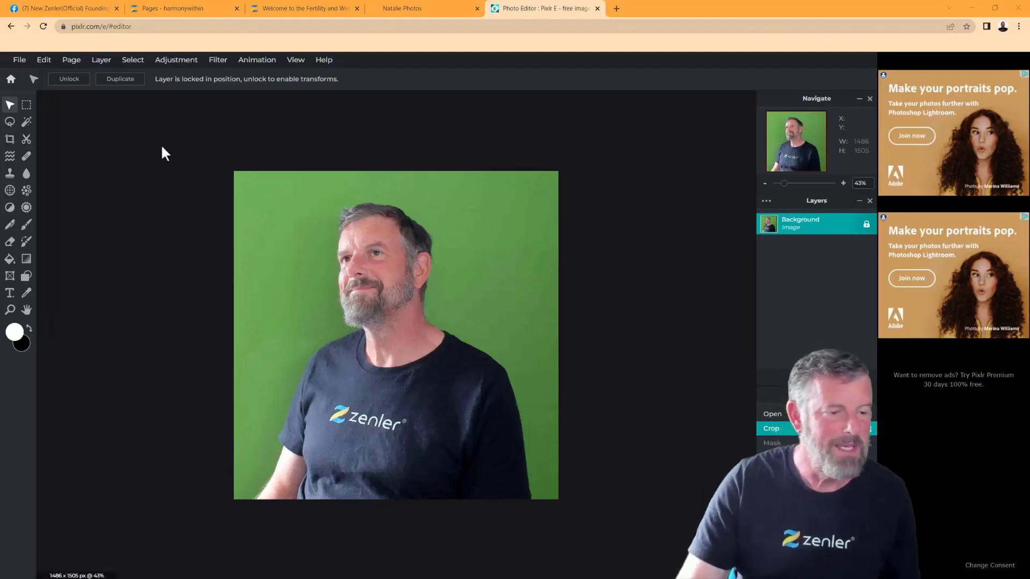
Browse the Adjustment, Select and Filter menus, then bring up the Layer menu
left_click(180, 63)
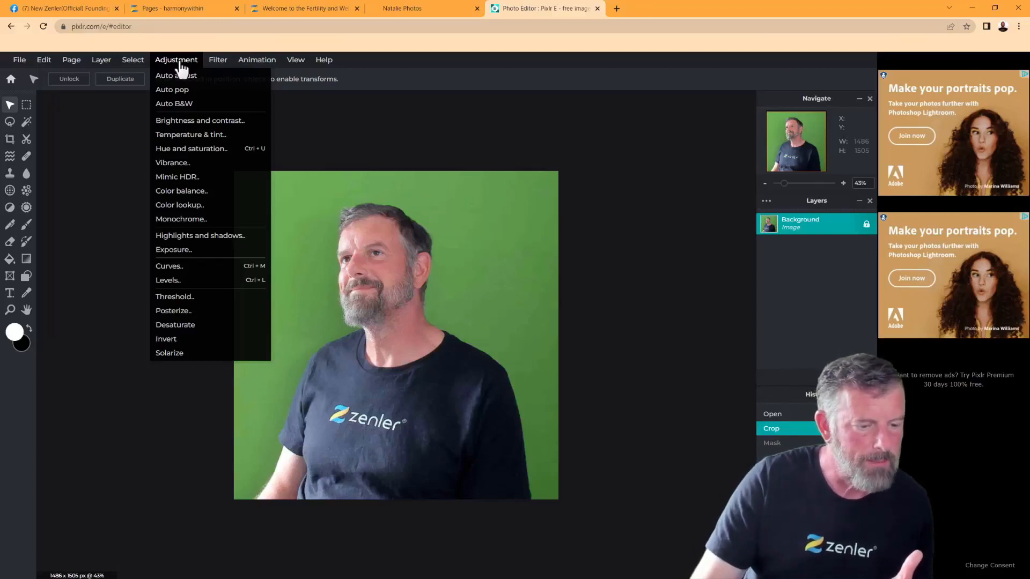
left_click(135, 63)
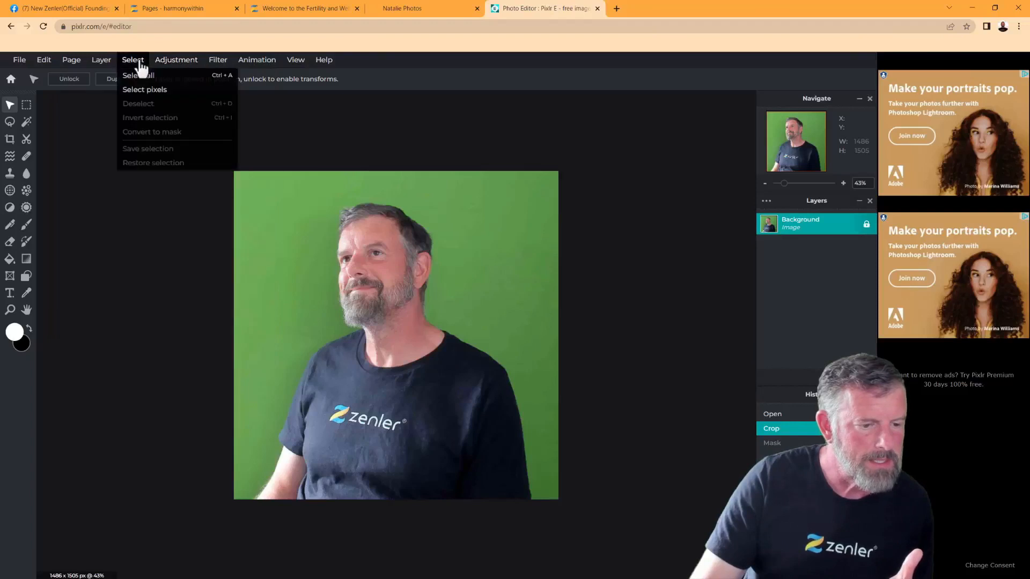
mouse_move(208, 67)
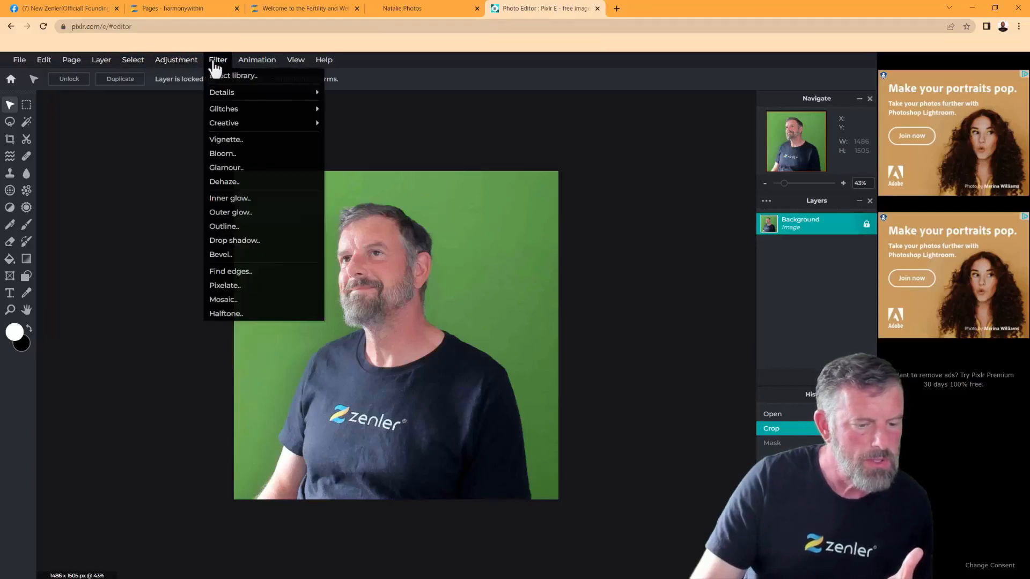
mouse_move(176, 67)
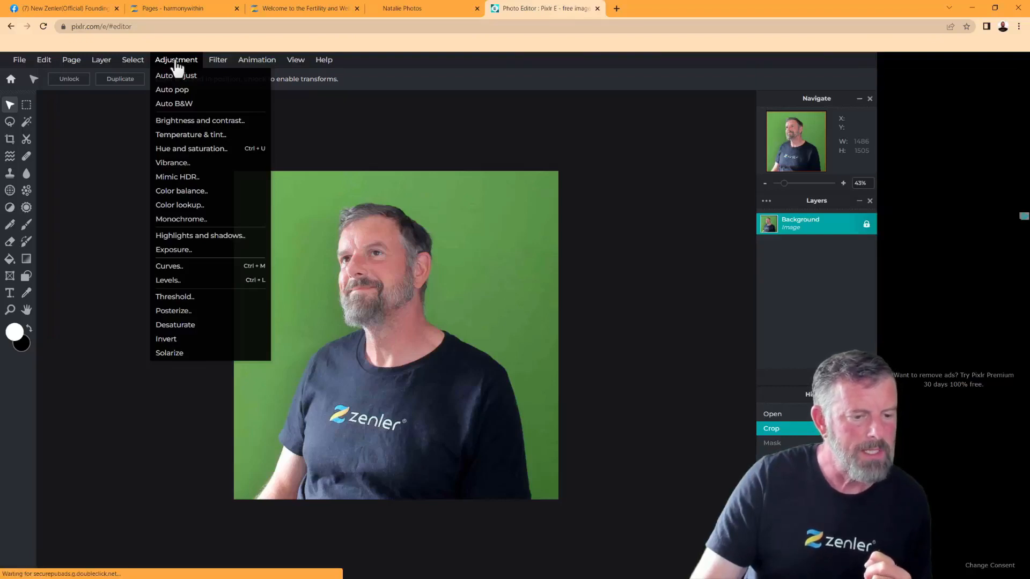
mouse_move(102, 69)
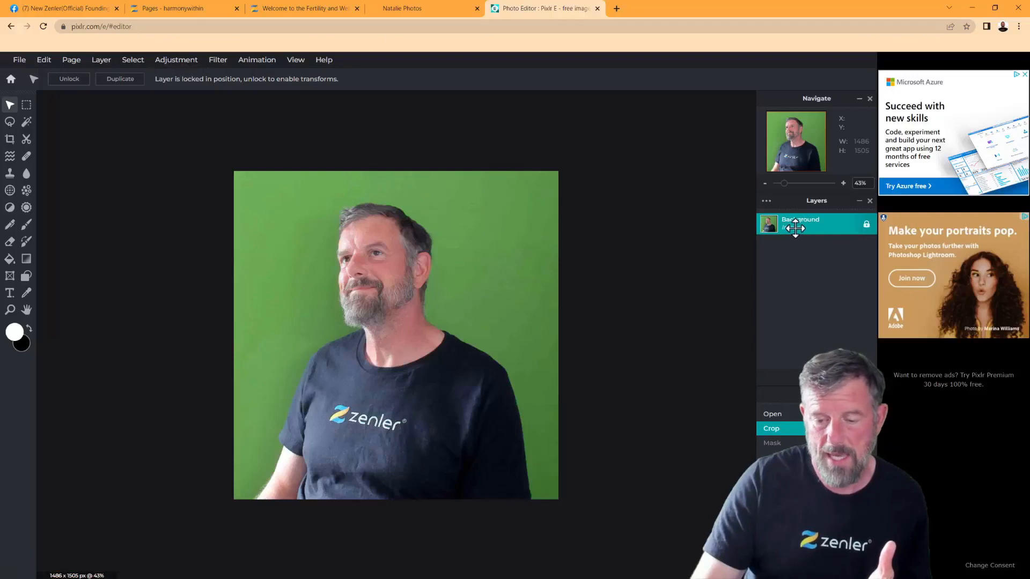
left_click(100, 60)
left_click(99, 61)
left_click(99, 61)
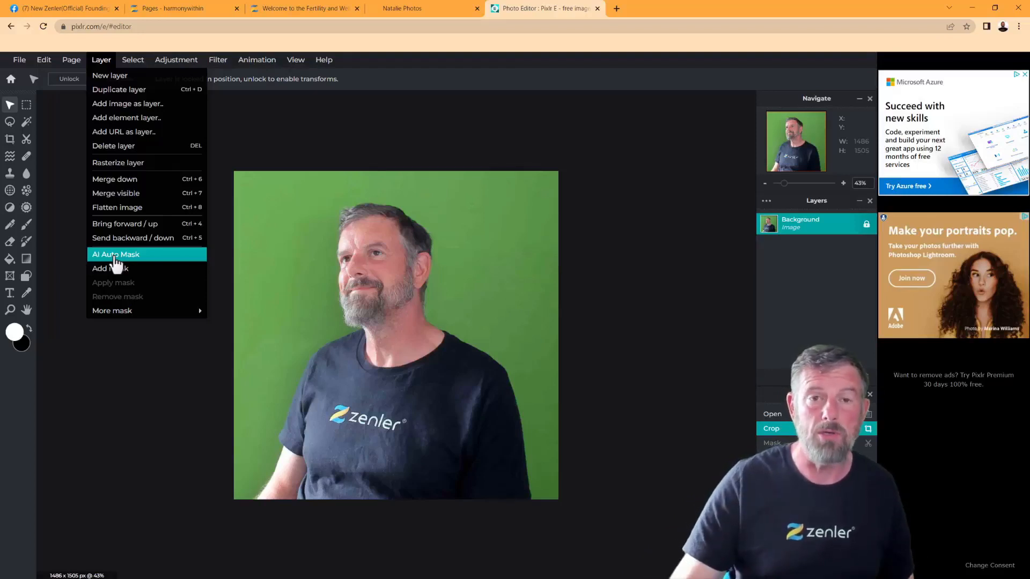
Apply AI Auto Mask to drop the green backdrop, then add an empty Layer 2
left_click(116, 255)
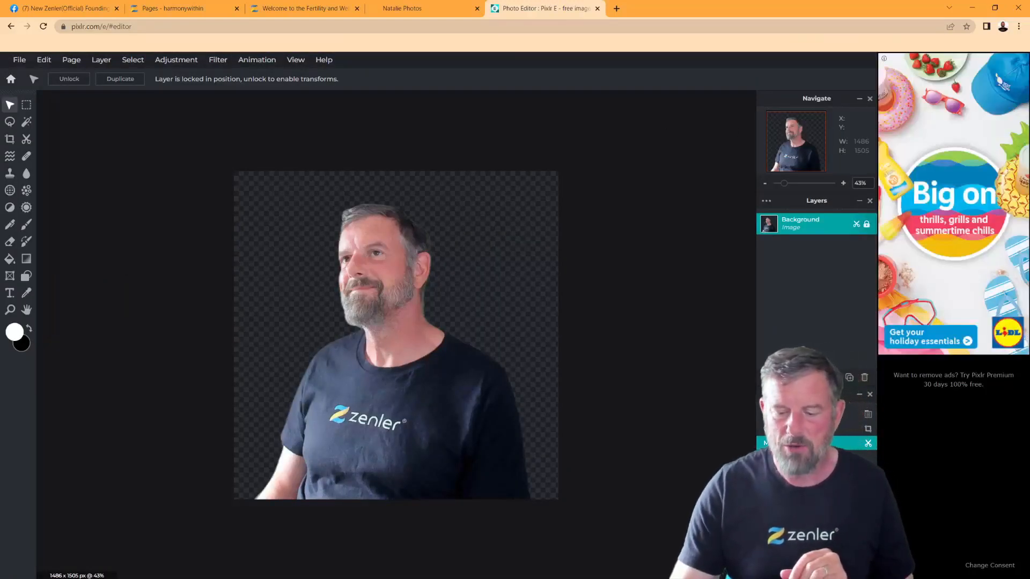
left_click(813, 378)
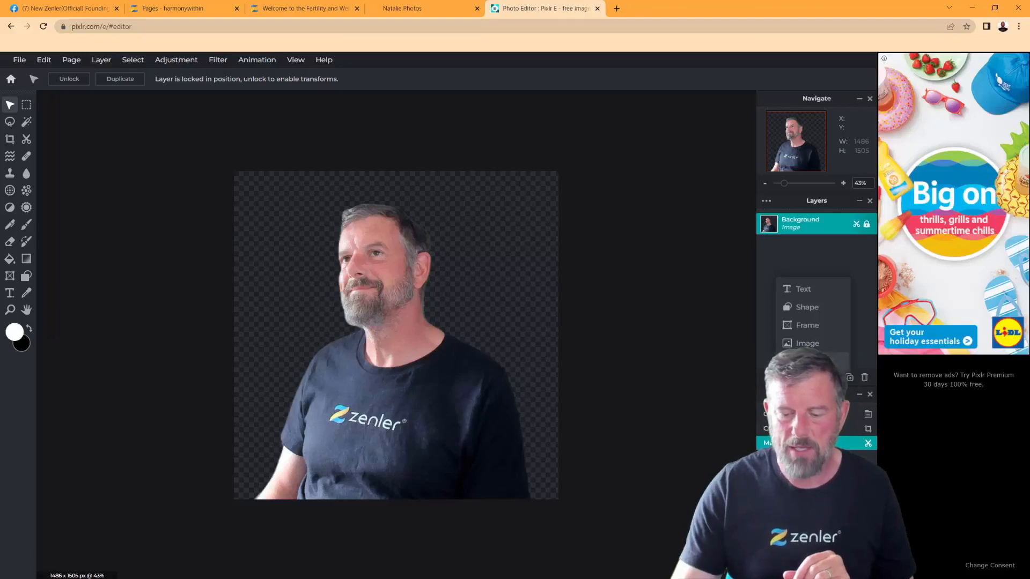
left_click(809, 361)
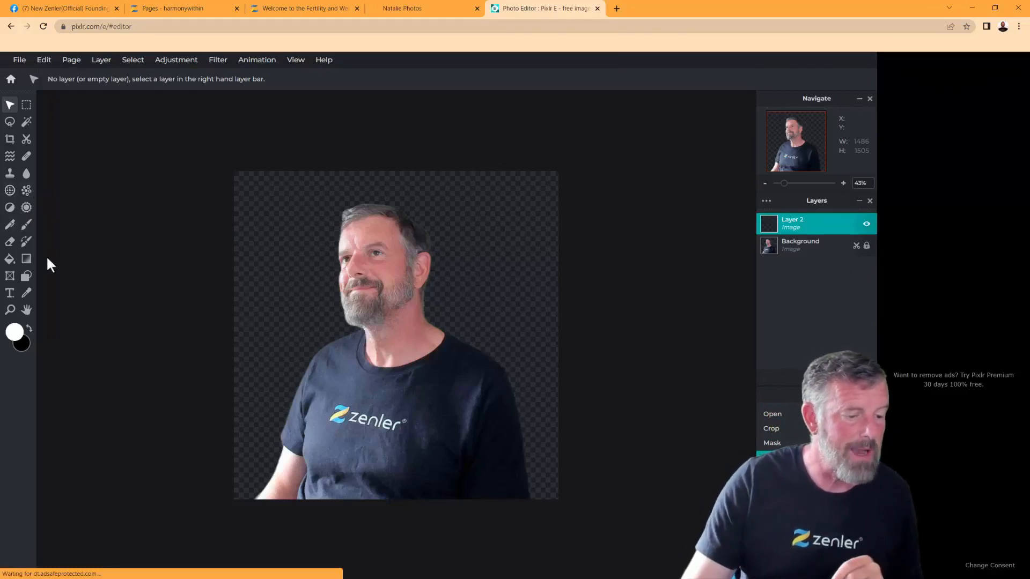
Fill Layer 2 with white and move it beneath the Background layer
left_click(10, 261)
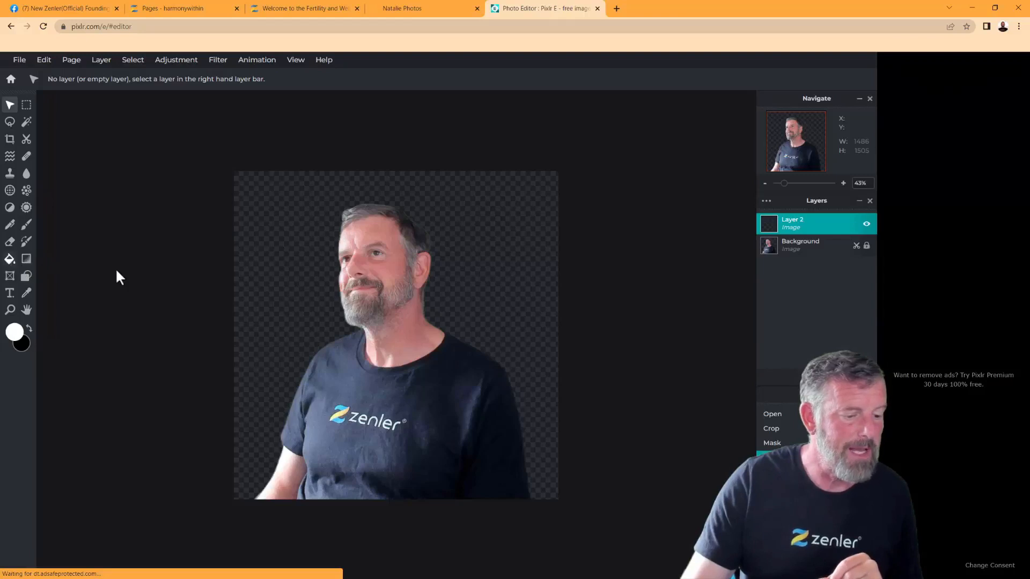
left_click(300, 279)
mouse_move(773, 223)
left_mouse_down()
mouse_move(793, 222)
mouse_move(797, 262)
mouse_move(789, 248)
left_mouse_up()
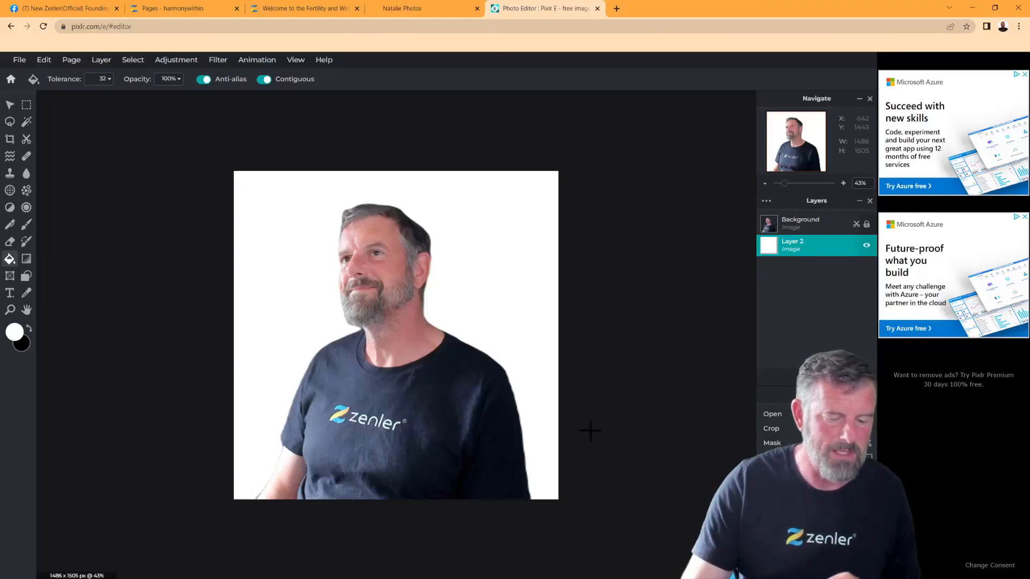
Undo the layer move, the white layer and the AI background removal
right_click(639, 369)
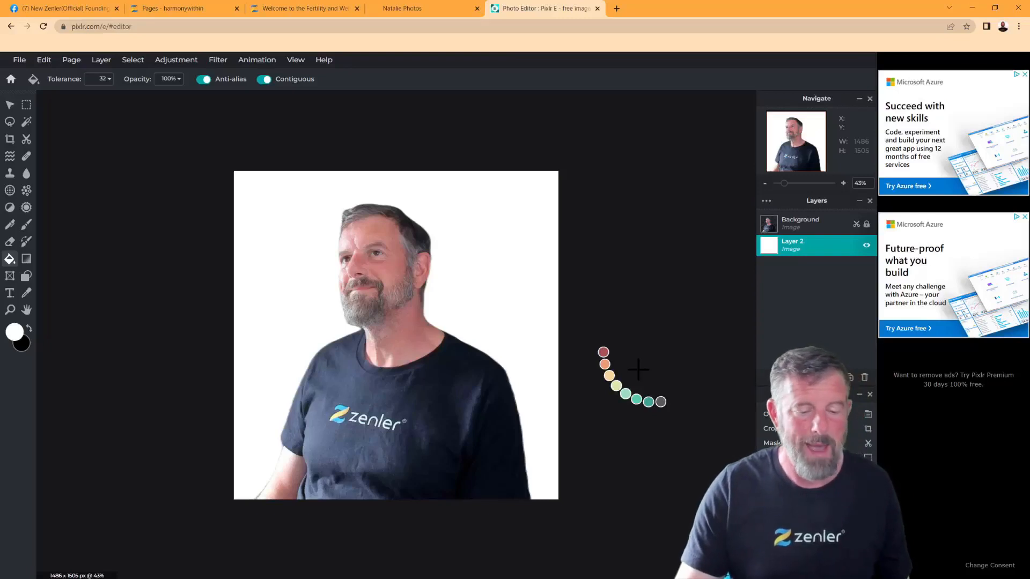
key("ctrl+]")
key("ctrl+z")
key("ctrl+z")
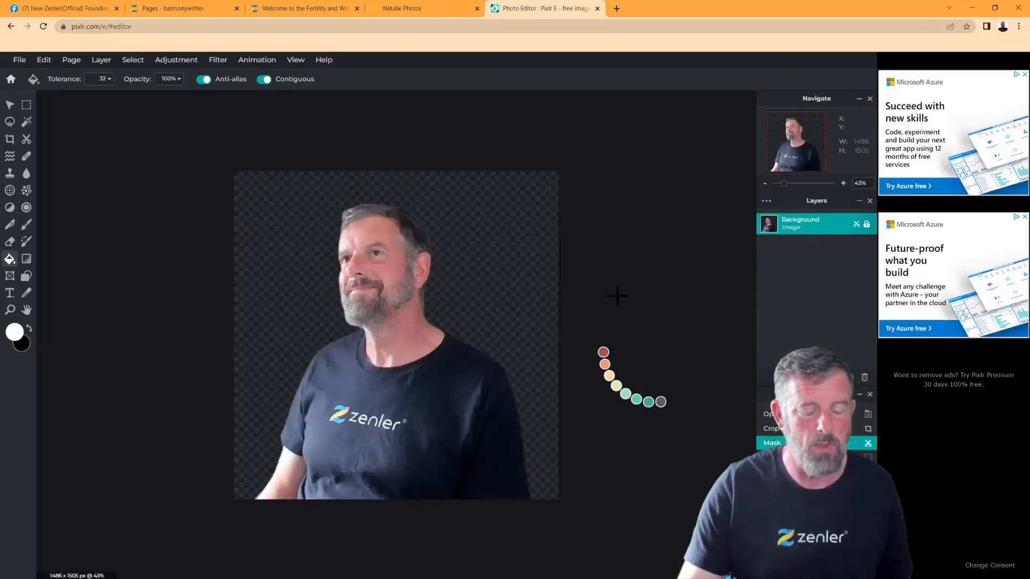
key("ctrl+z")
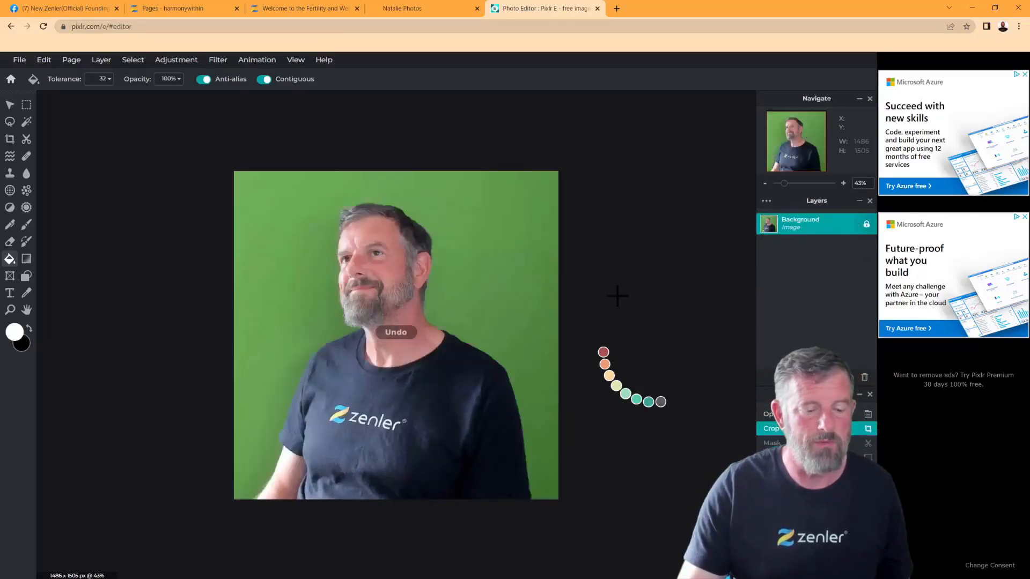
left_click(96, 63)
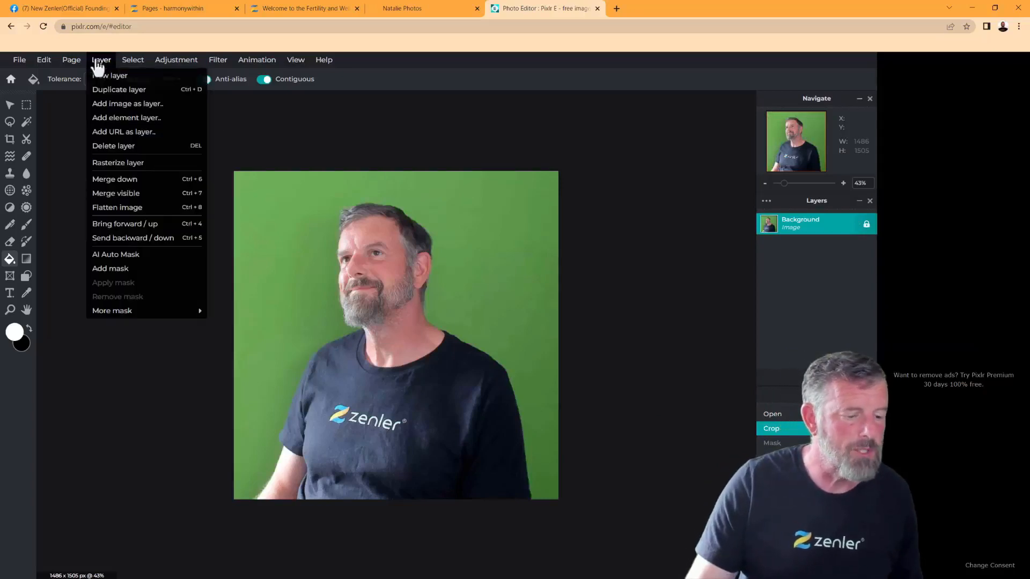
left_click(123, 273)
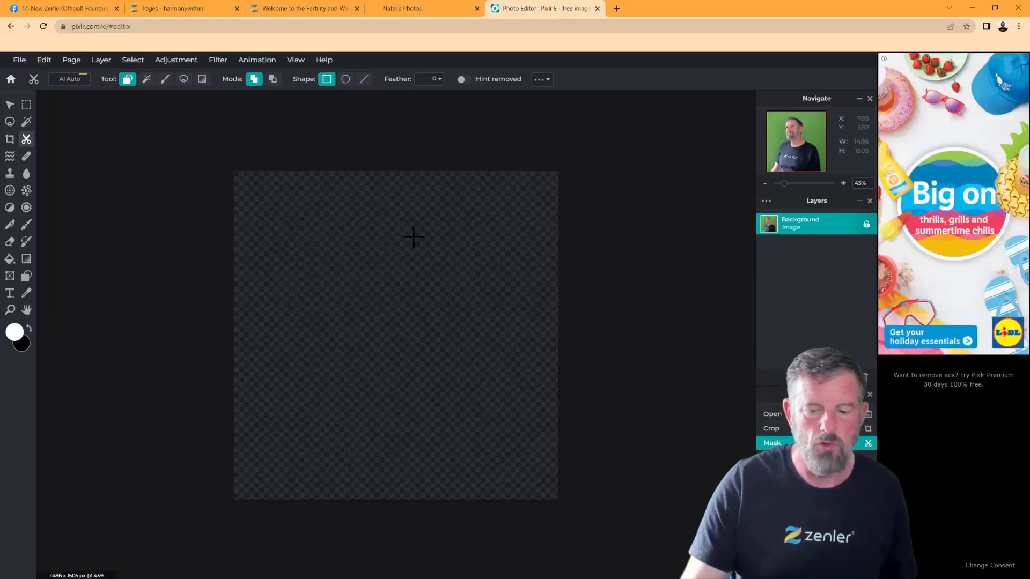
left_click_drag(422, 233, 299, 370)
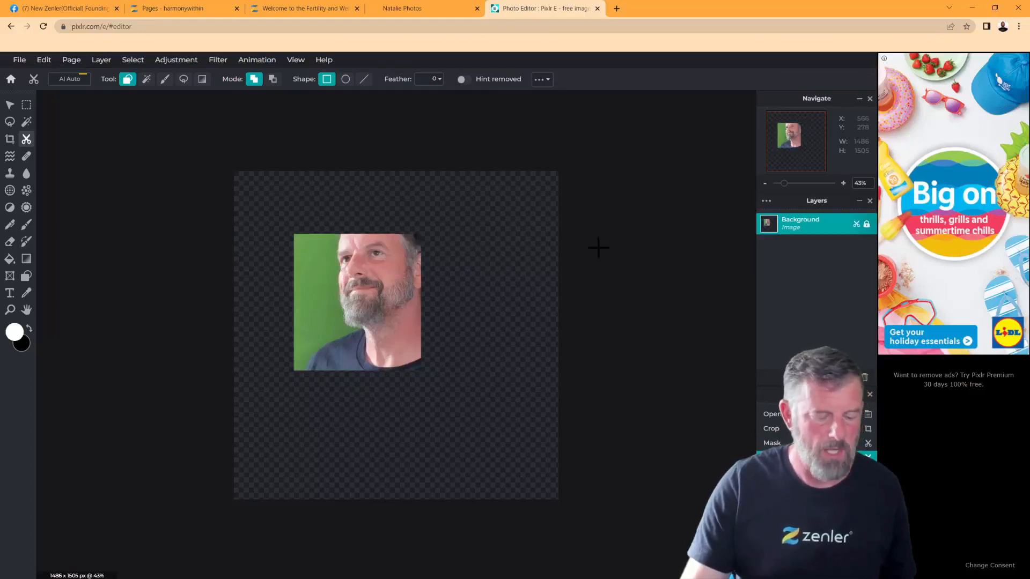
key("ctrl+z")
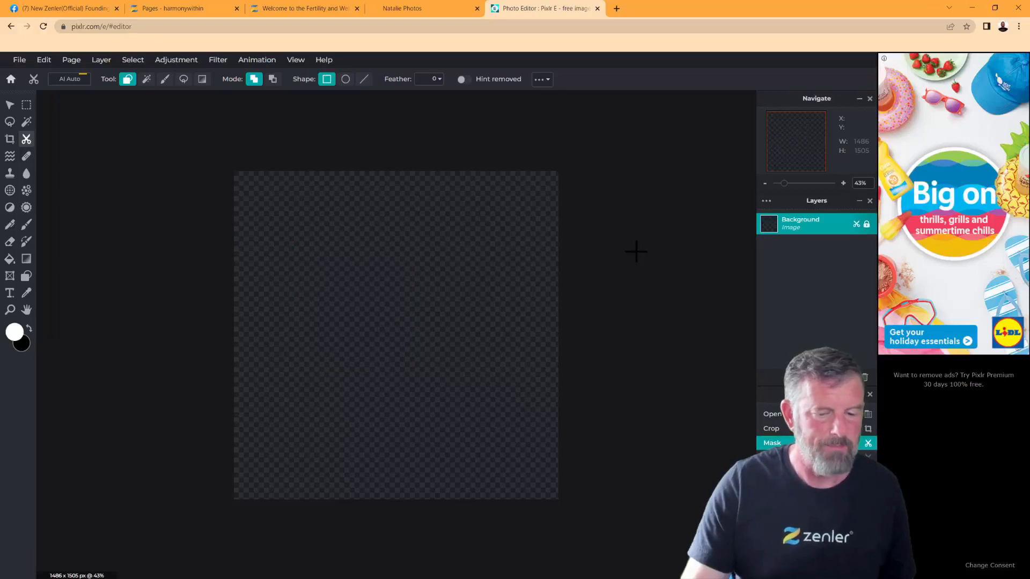
key("ctrl+z")
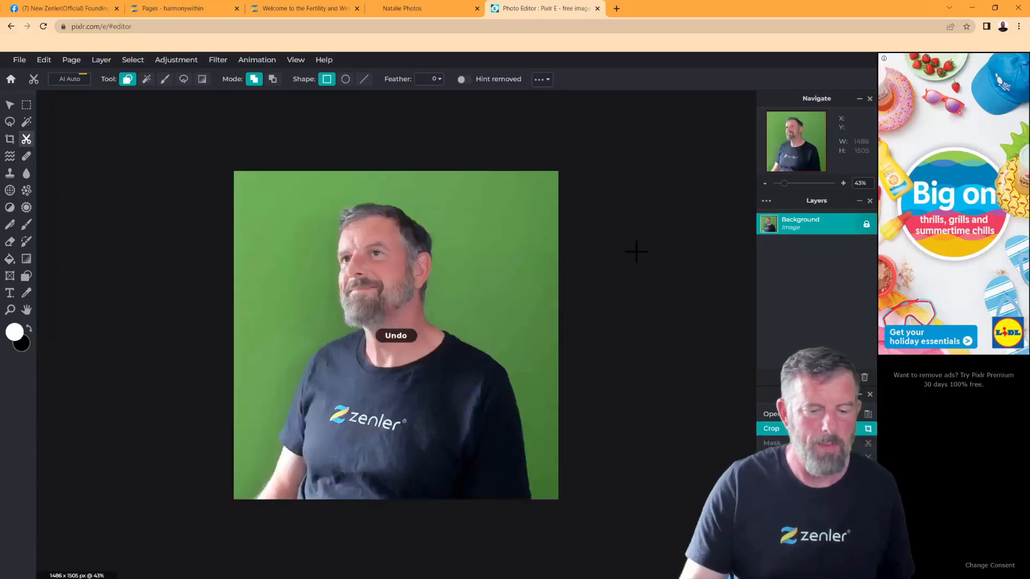
Wand-select the green background around the presenter, delete it, and deselect
left_click(27, 122)
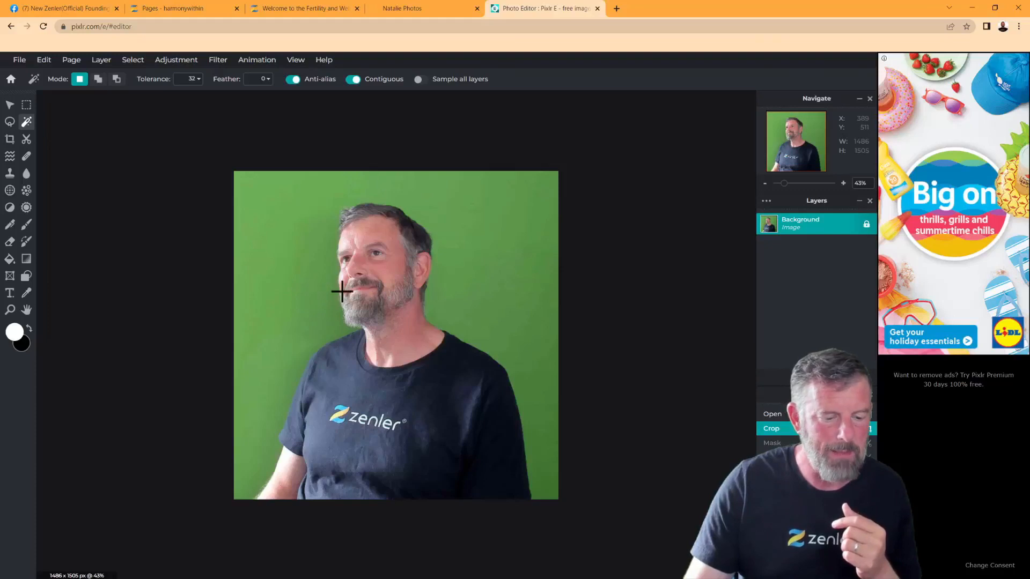
left_click(317, 283)
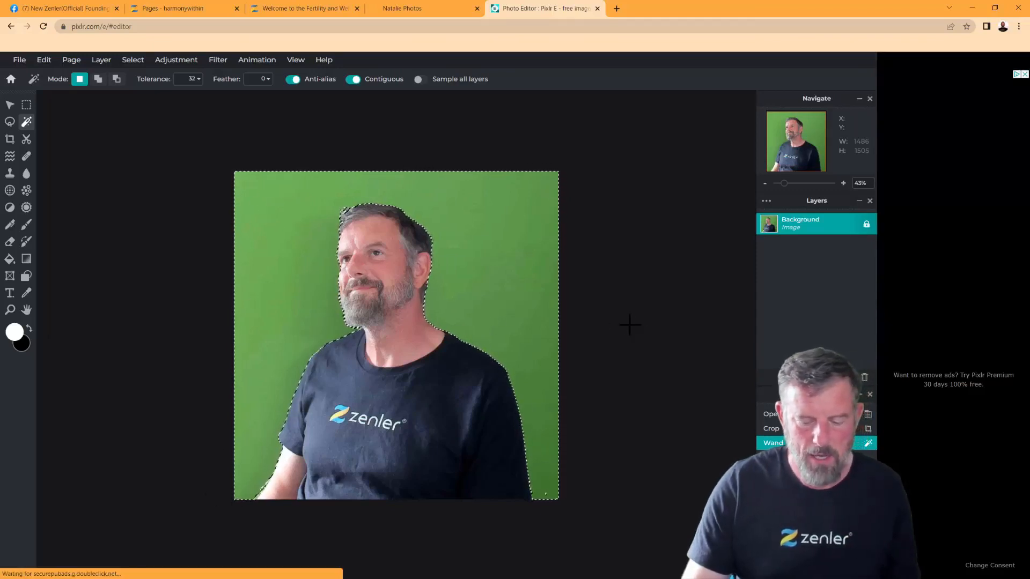
scroll(629, 323, "up", 2)
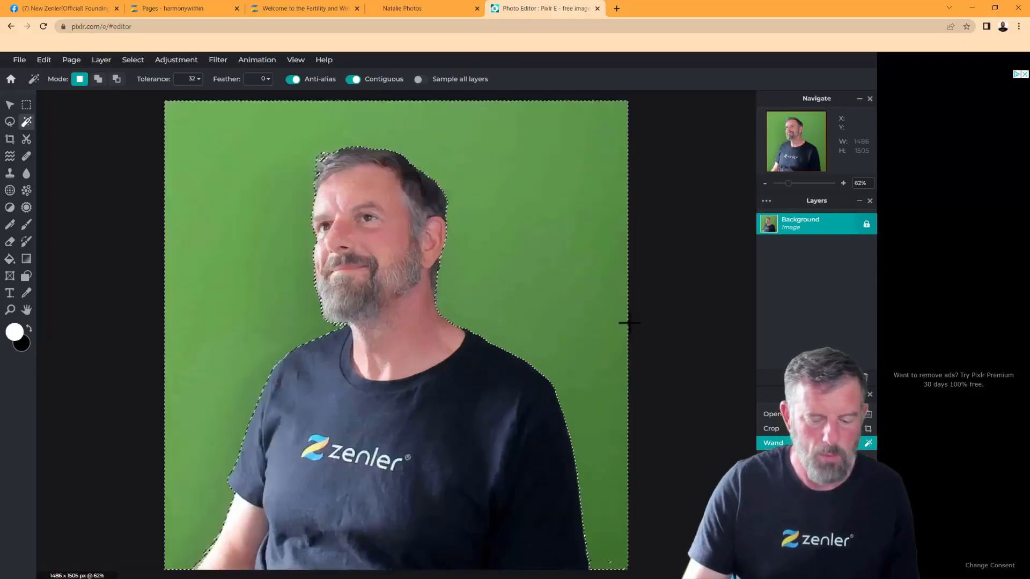
key("Delete")
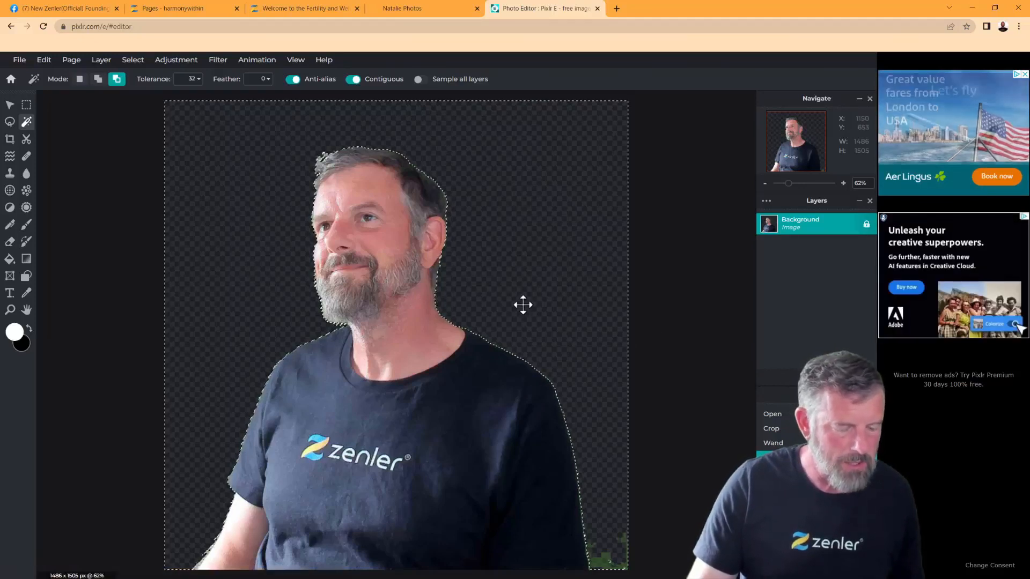
key("ctrl+d")
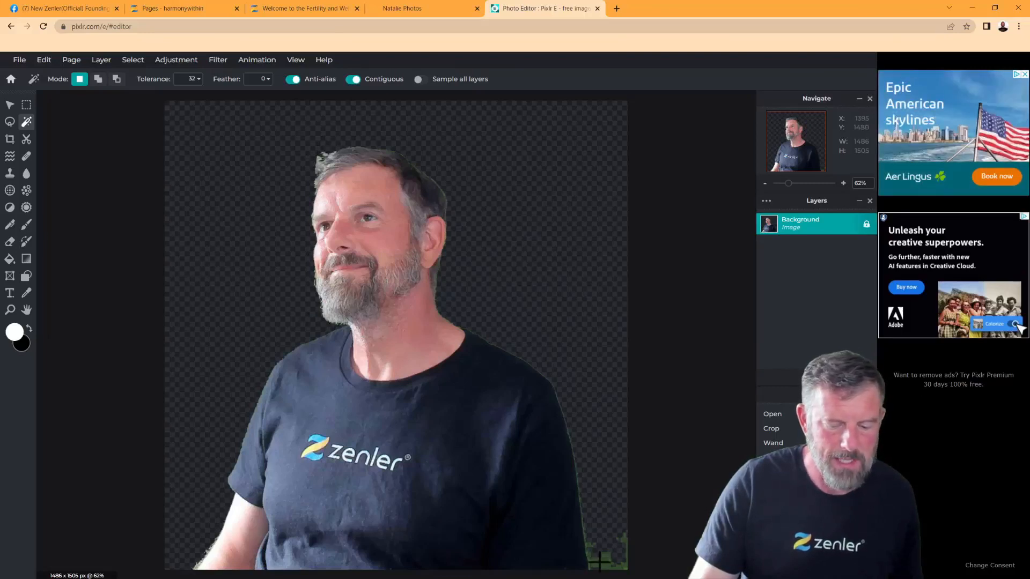
Try deleting the leftover green patch at lower-right, then undo that deletion
left_click(609, 559)
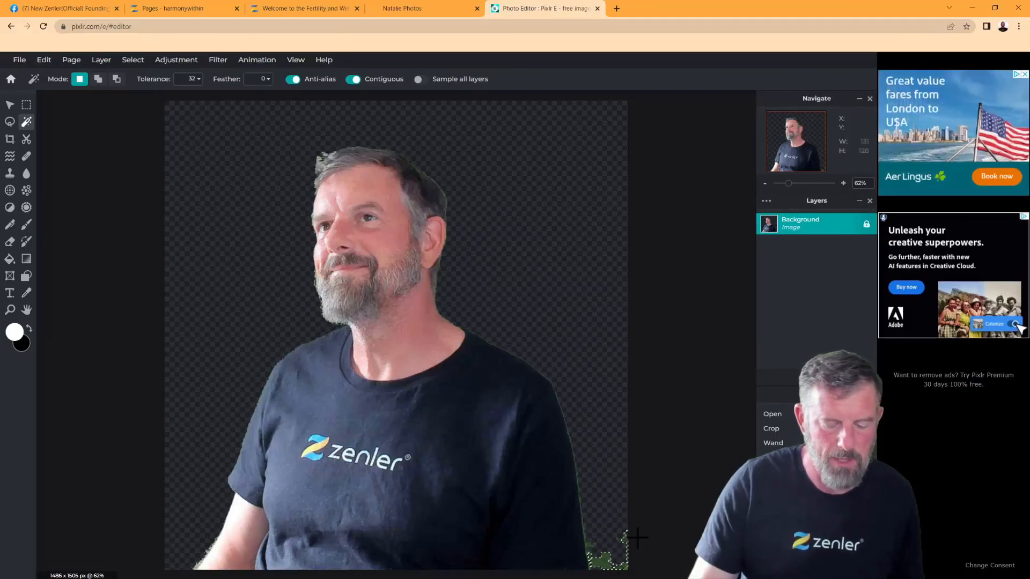
key("Delete")
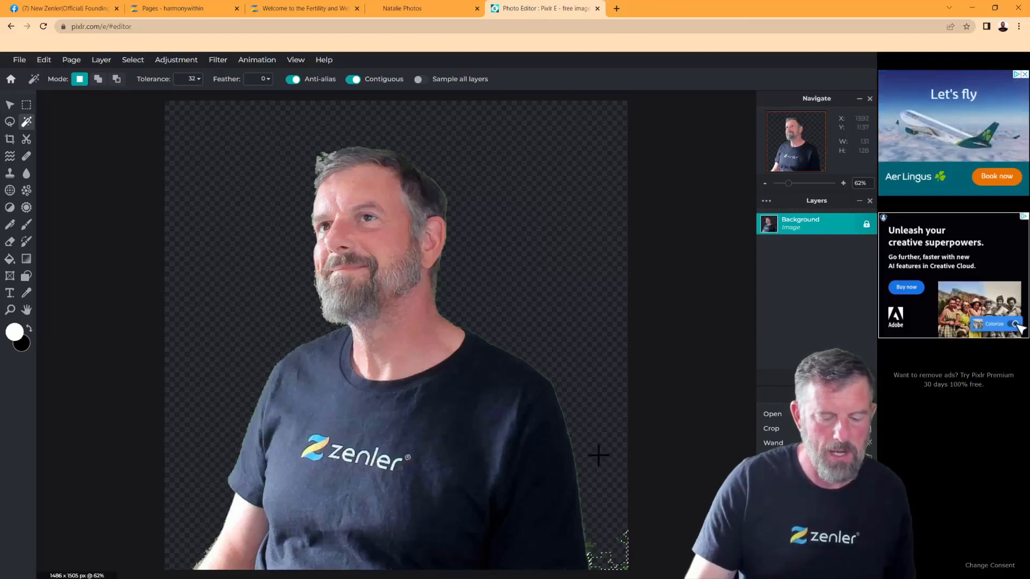
key("ctrl+z")
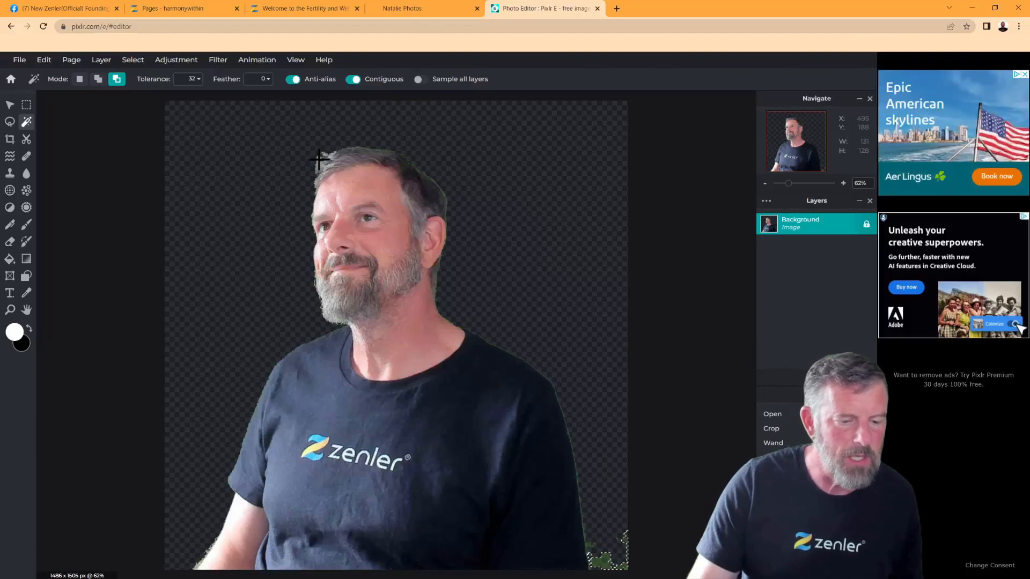
left_click(10, 242)
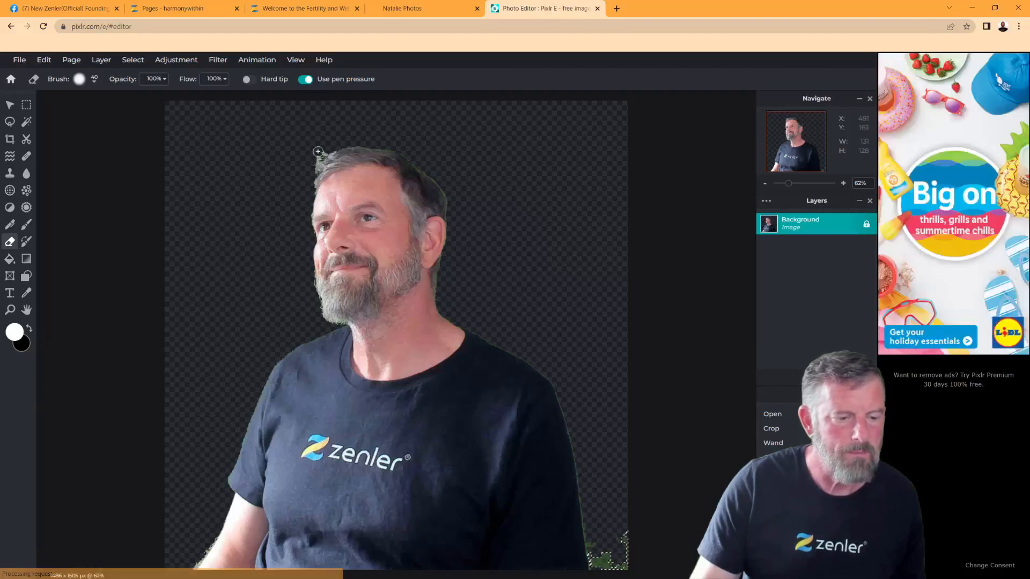
Set the eraser brush to 0% softness with a hard tip
left_click(94, 82)
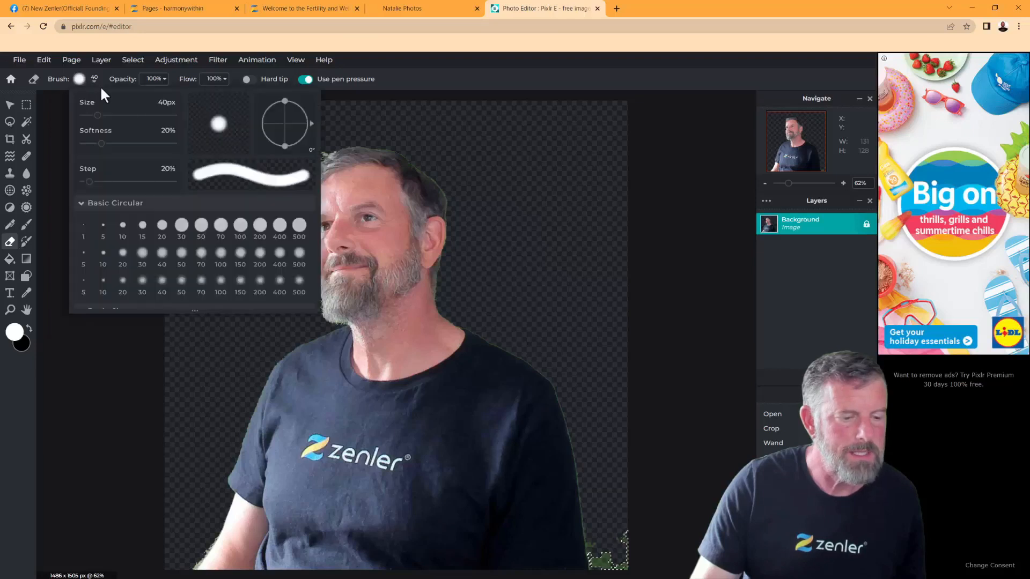
mouse_move(101, 149)
left_mouse_down()
mouse_move(166, 142)
mouse_move(65, 140)
mouse_move(108, 116)
left_mouse_up()
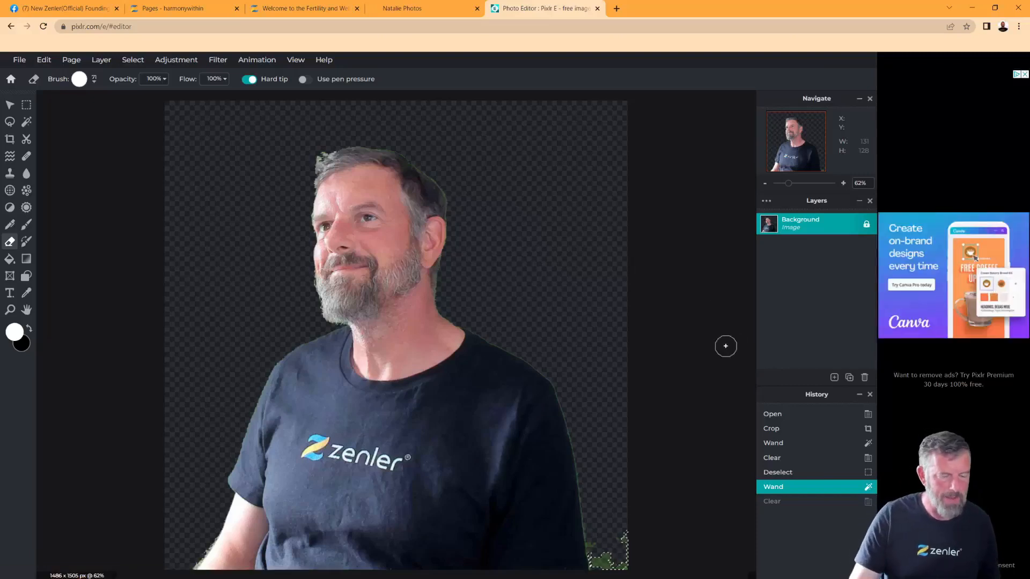
Undo the wand cutout, deselect, and apply Layer > AI Auto Mask instead
key("ctrl+z")
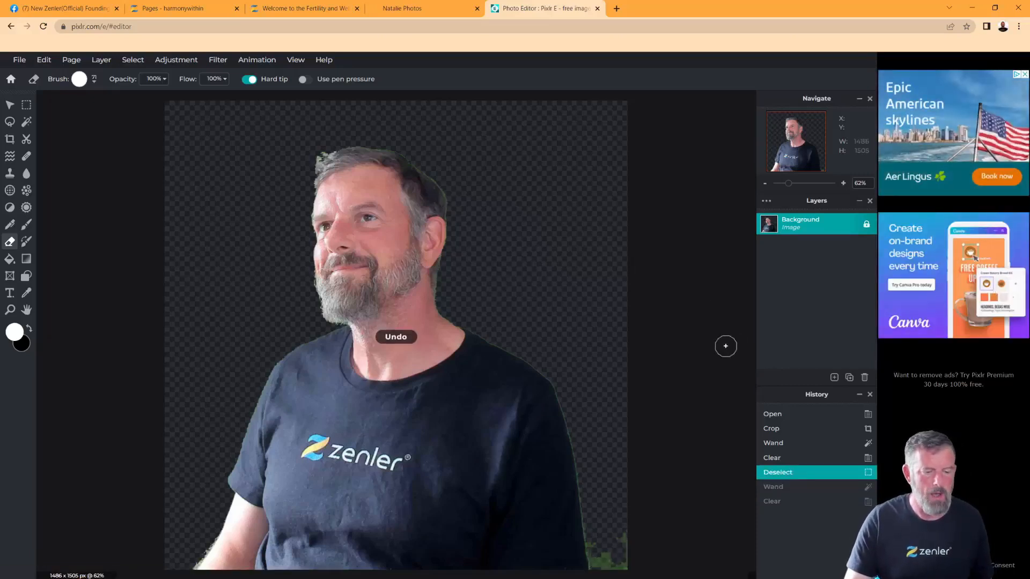
key("ctrl+z")
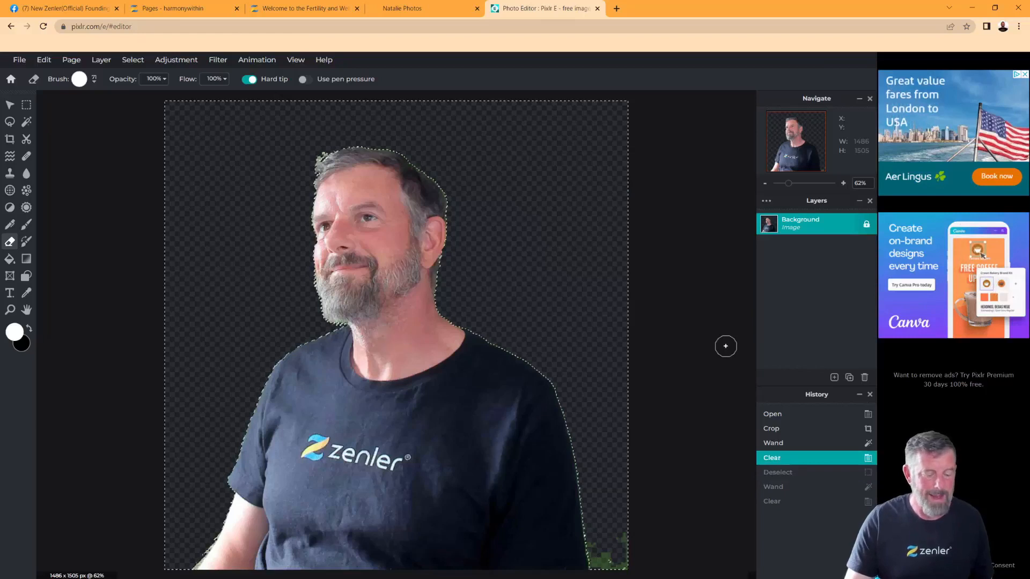
key("ctrl+z")
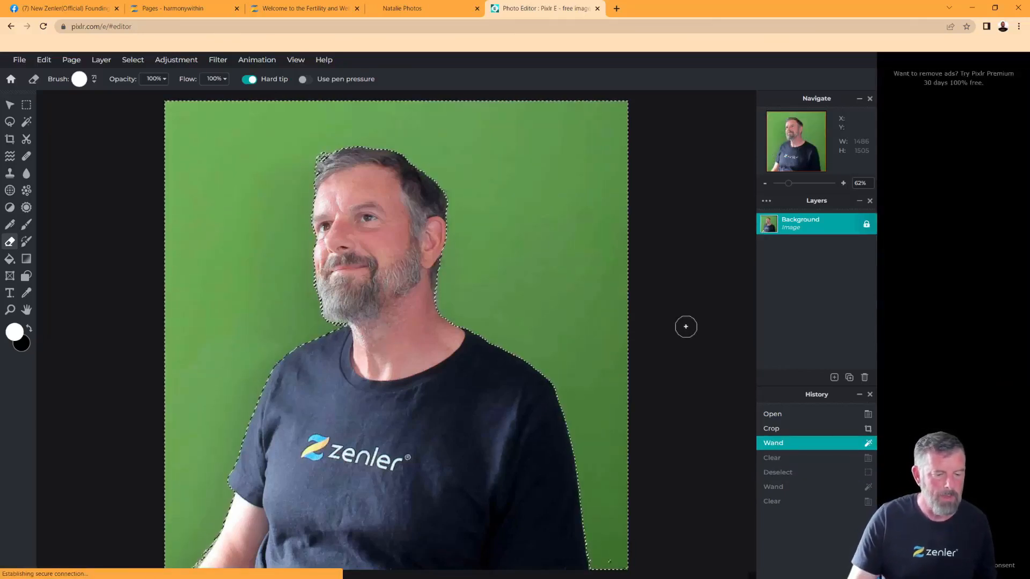
key("ctrl+d")
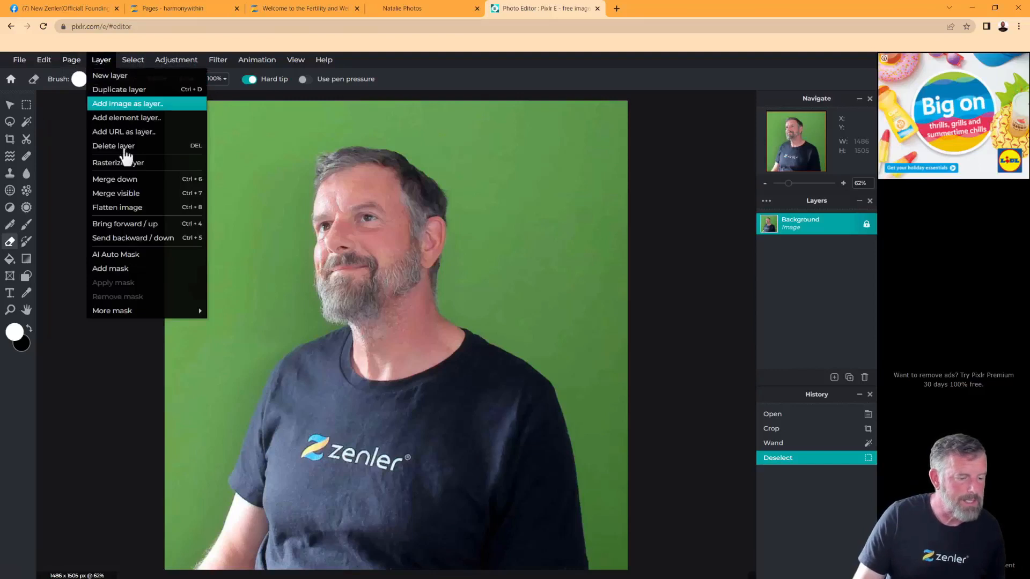
left_click(138, 261)
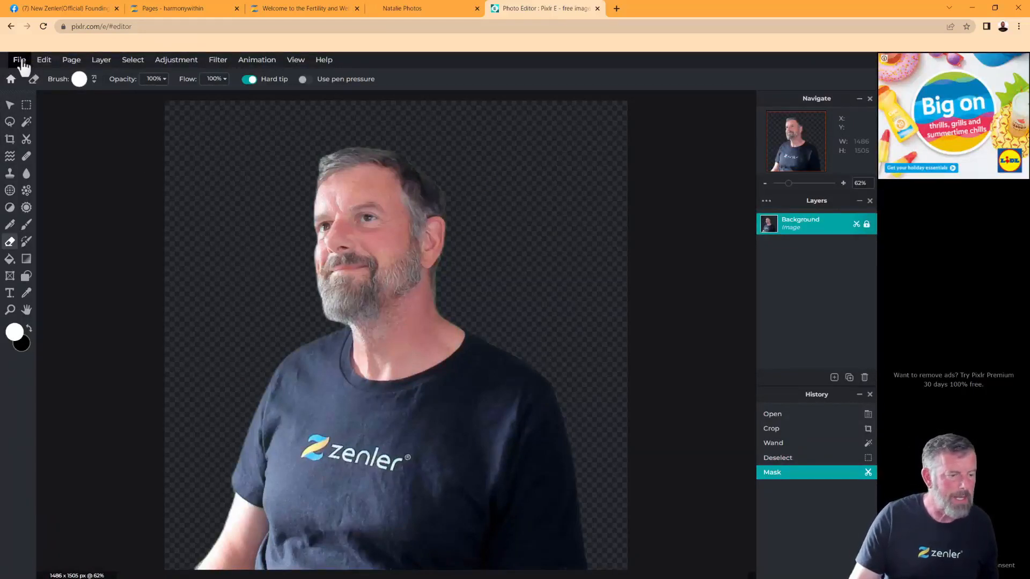
Choose to export the cut-out image as a PNG from the File menu
left_click(20, 61)
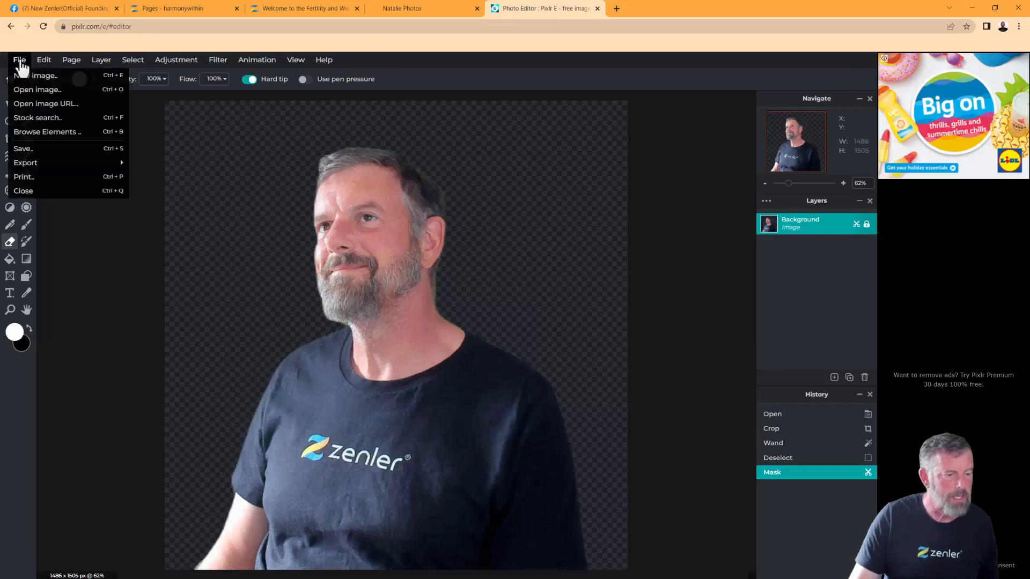
mouse_move(50, 167)
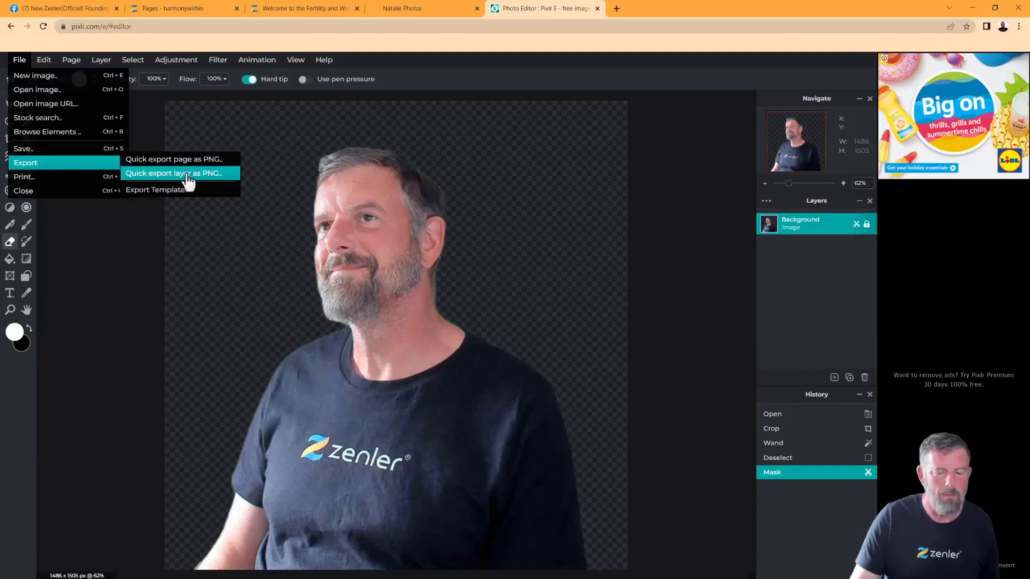
left_click(163, 160)
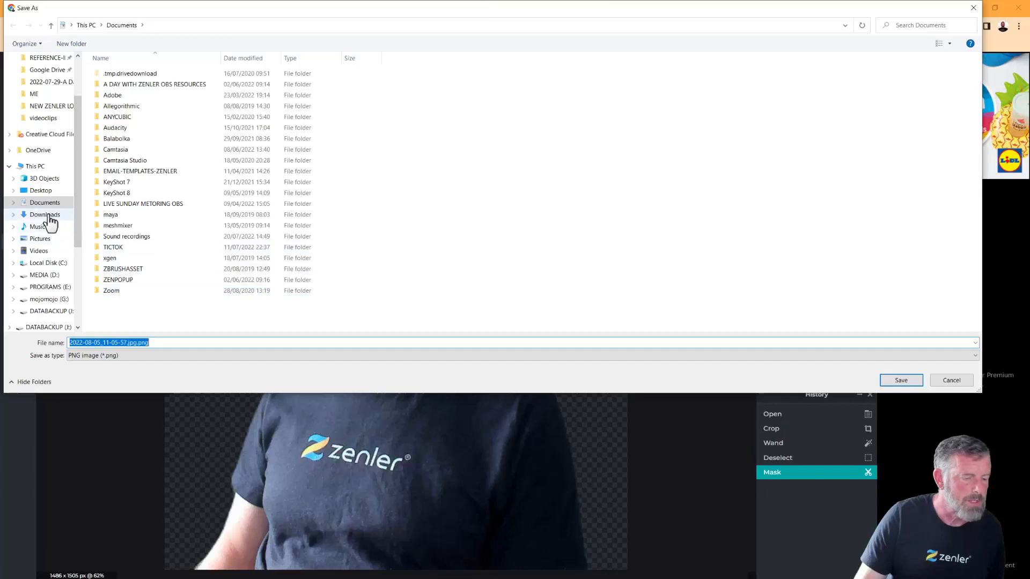
Save it to the Downloads folder as 'transparent.png'
left_click(49, 215)
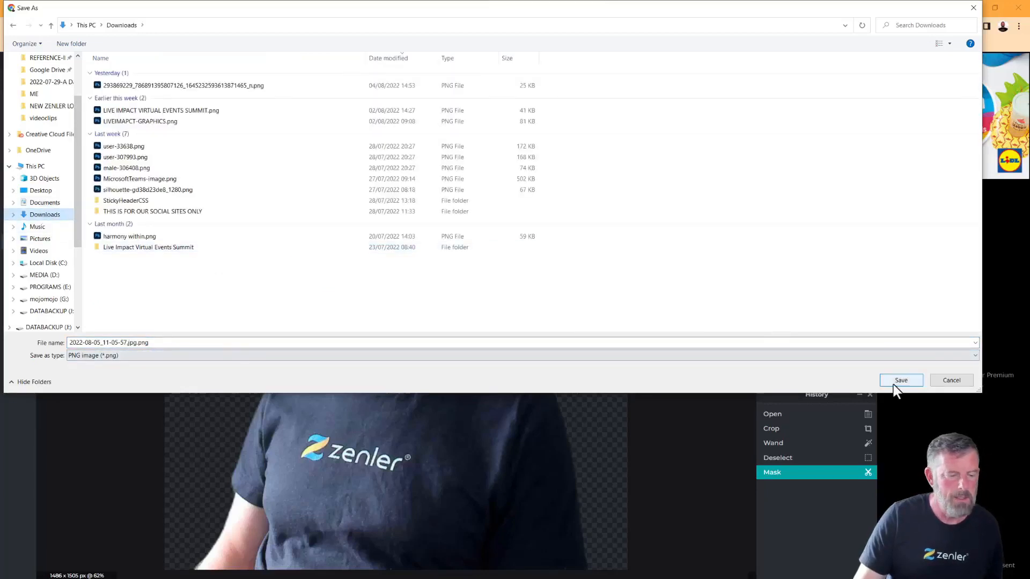
left_click(138, 343)
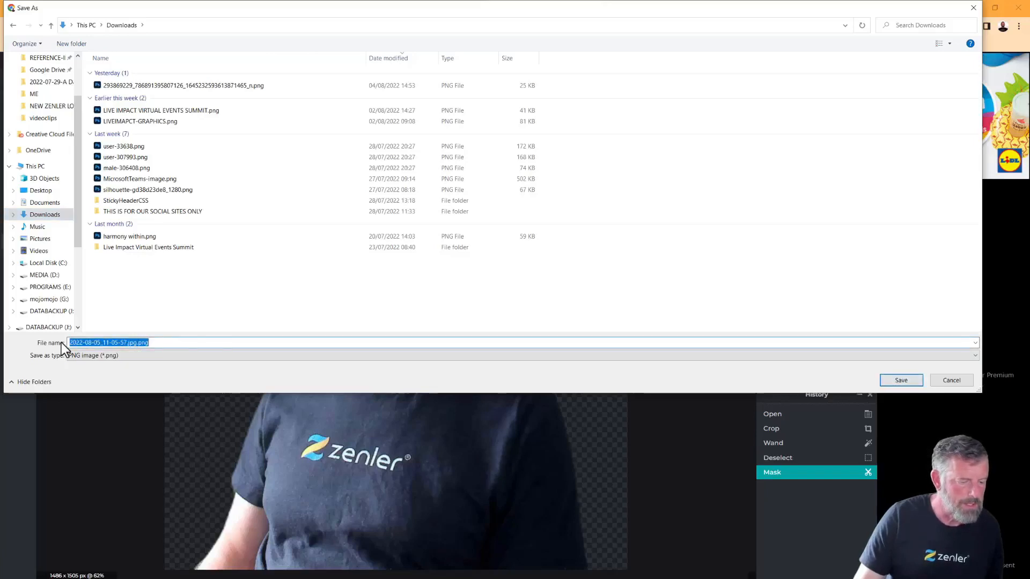
left_click(138, 342)
left_click_drag(138, 343, 66, 342)
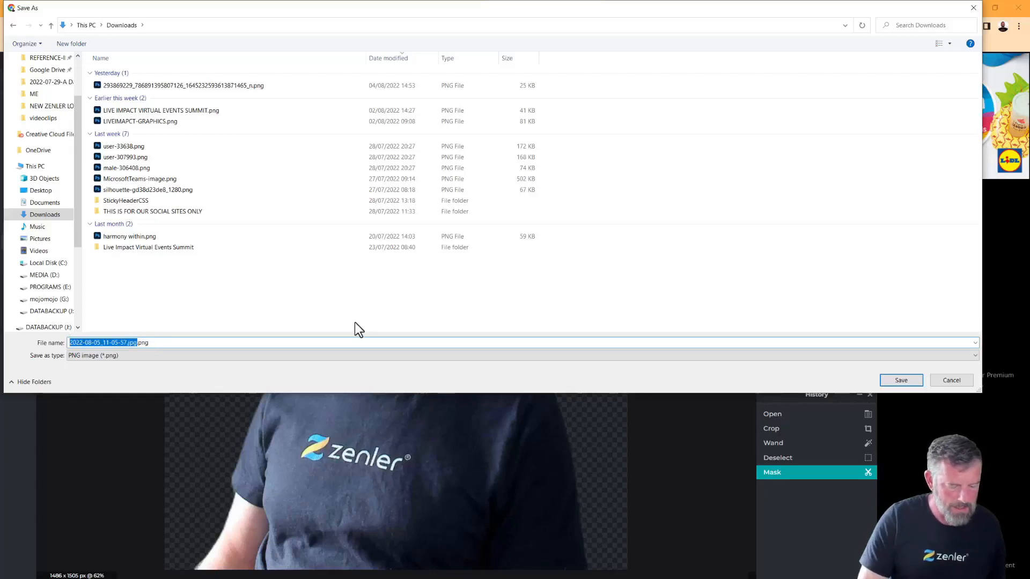
type("transparent")
left_click(900, 381)
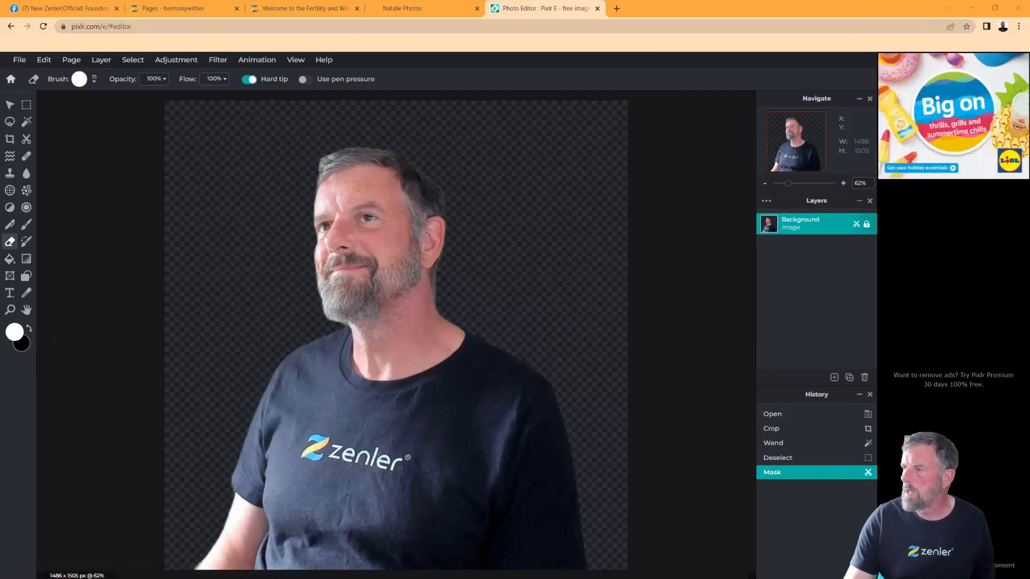
mouse_move(1029, 344)
left_mouse_down()
mouse_move(623, 337)
mouse_move(611, 209)
mouse_move(526, 166)
left_mouse_up()
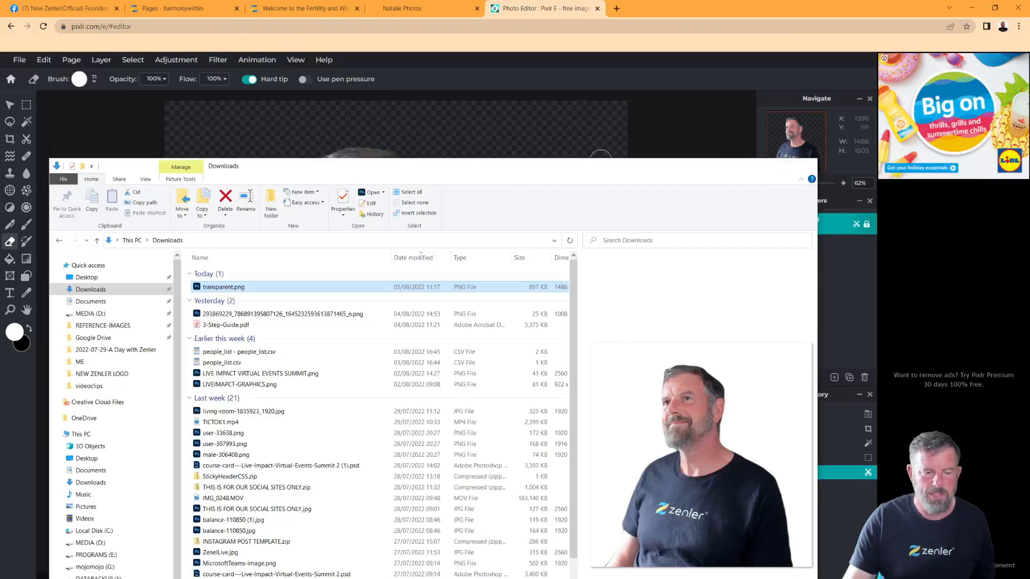
left_click(805, 166)
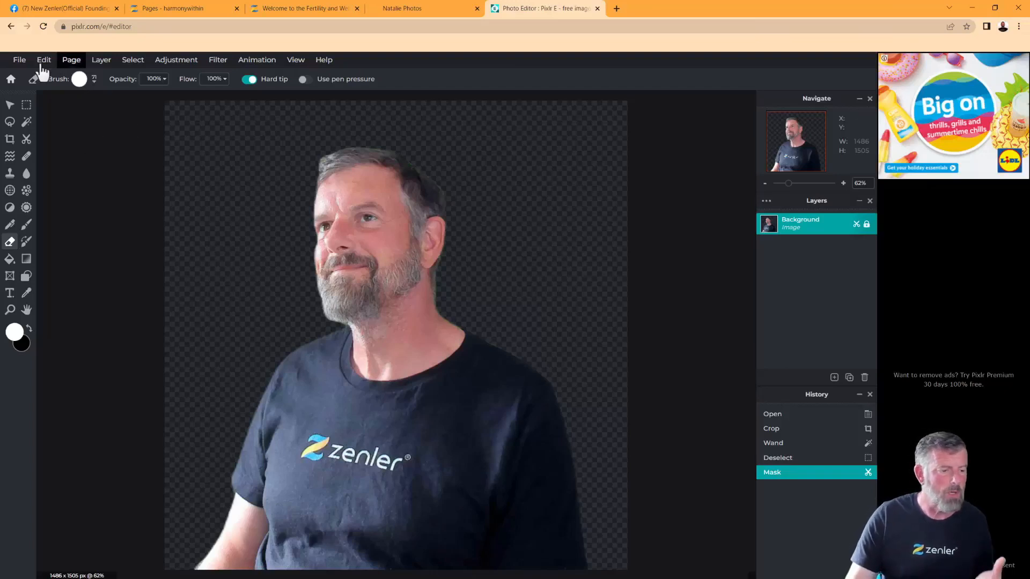
View the image at 100% zoom, then zoom back out
left_click(294, 61)
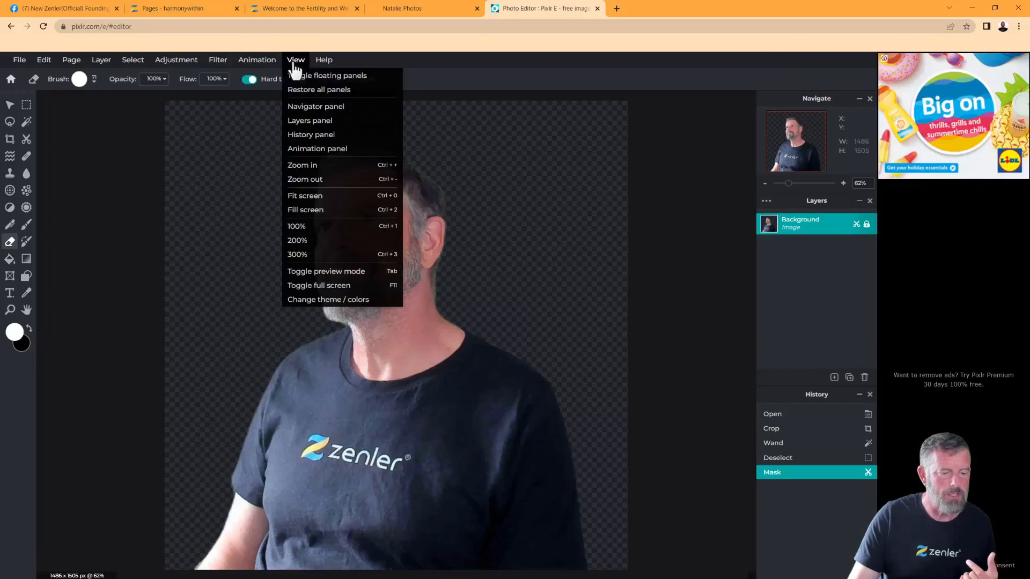
left_click(300, 226)
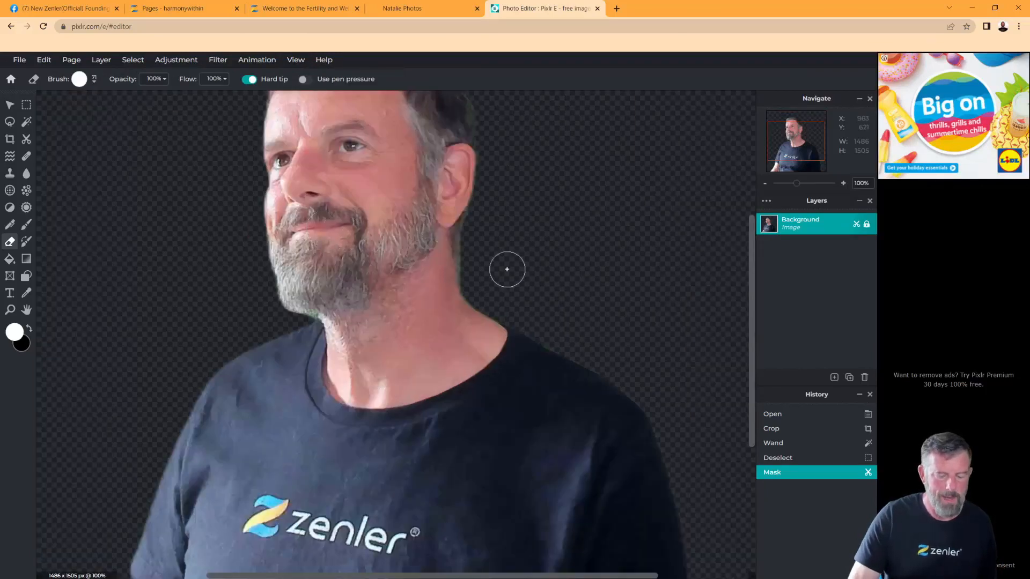
scroll(506, 270, "down", 1)
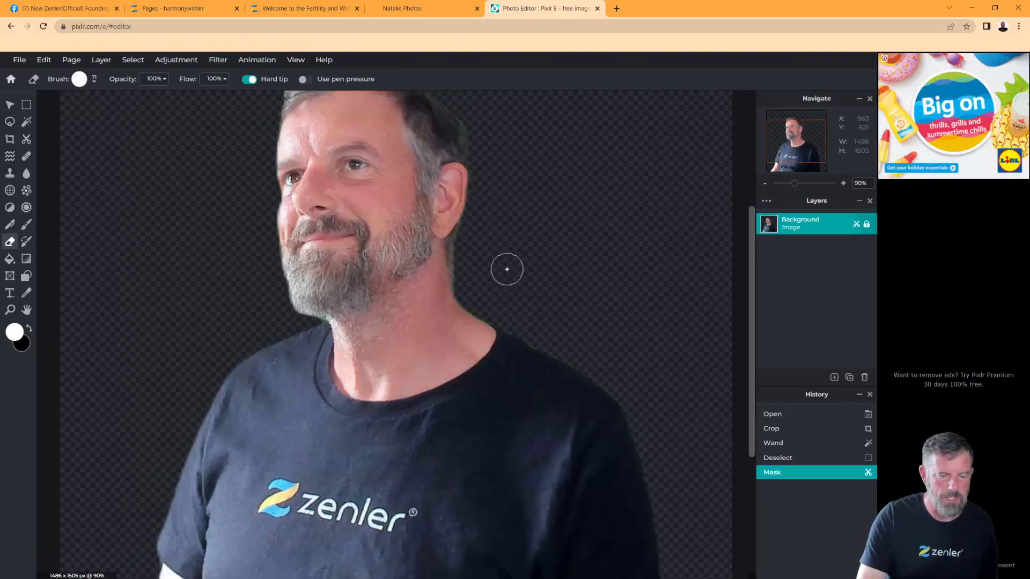
scroll(507, 269, "down", 2)
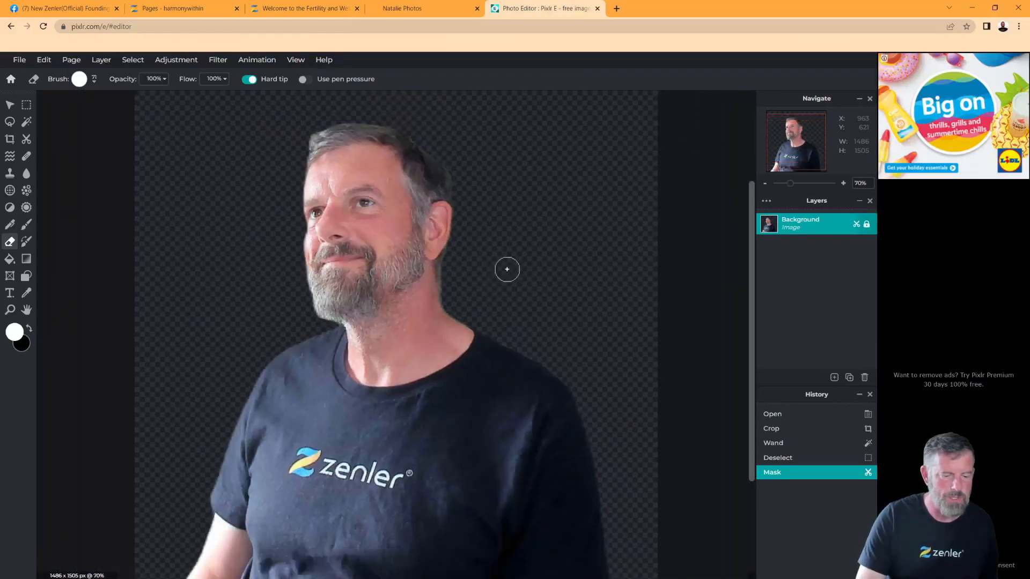
scroll(507, 269, "down", 1)
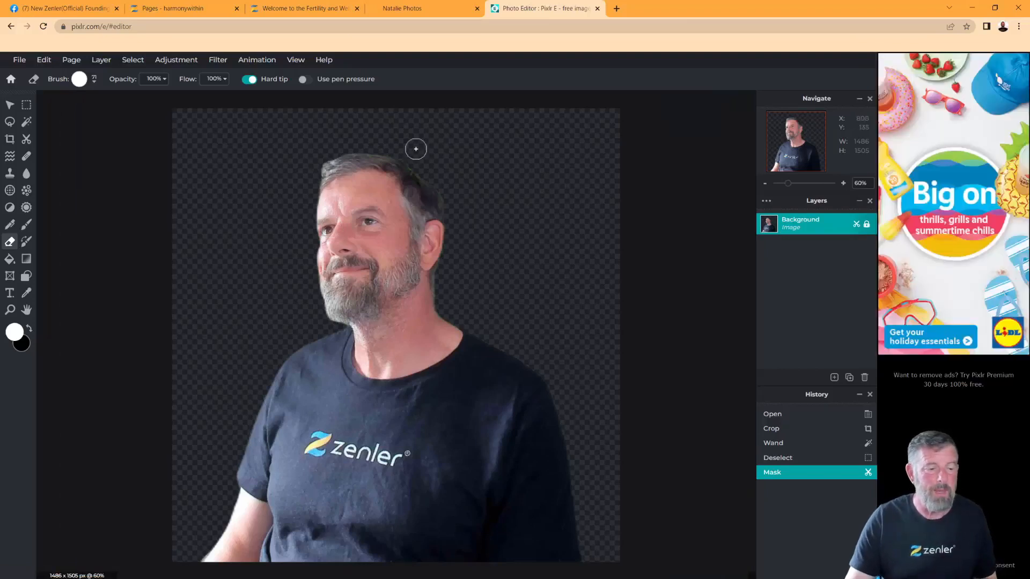
Browse the Edit, Layer and File menus, ending on Page > Resize page (scale)
left_click(47, 64)
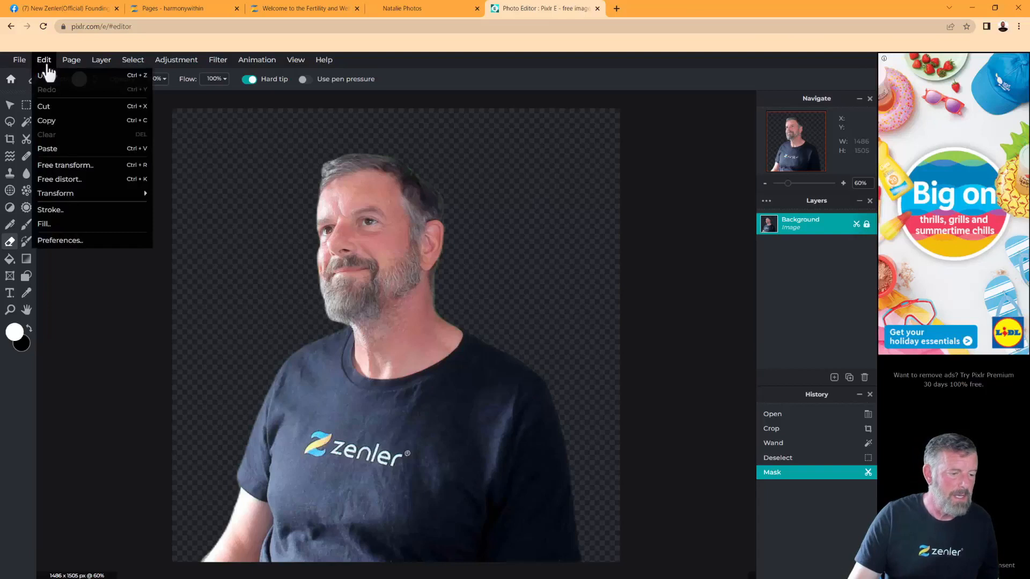
mouse_move(71, 67)
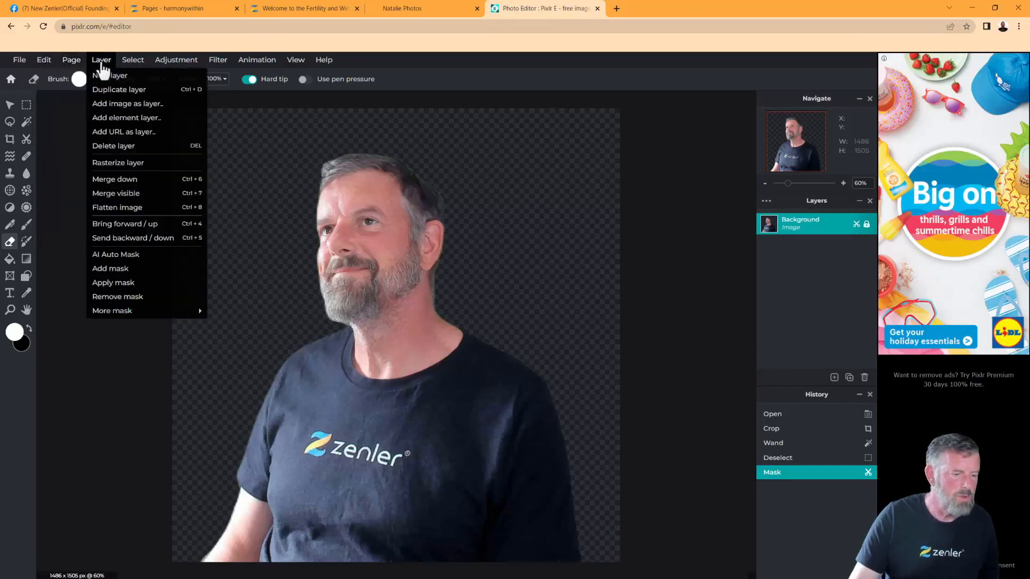
mouse_move(20, 67)
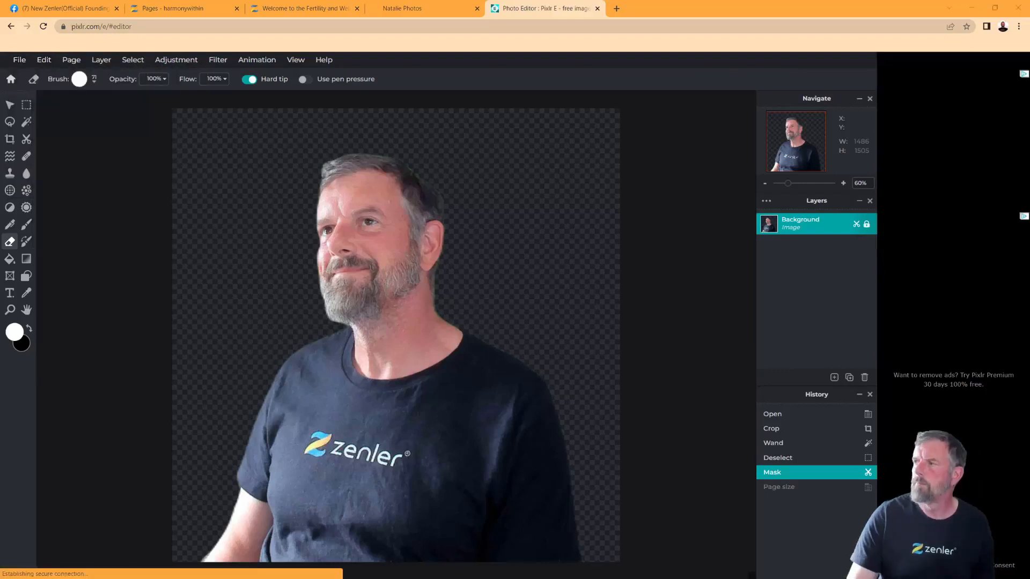
mouse_move(72, 60)
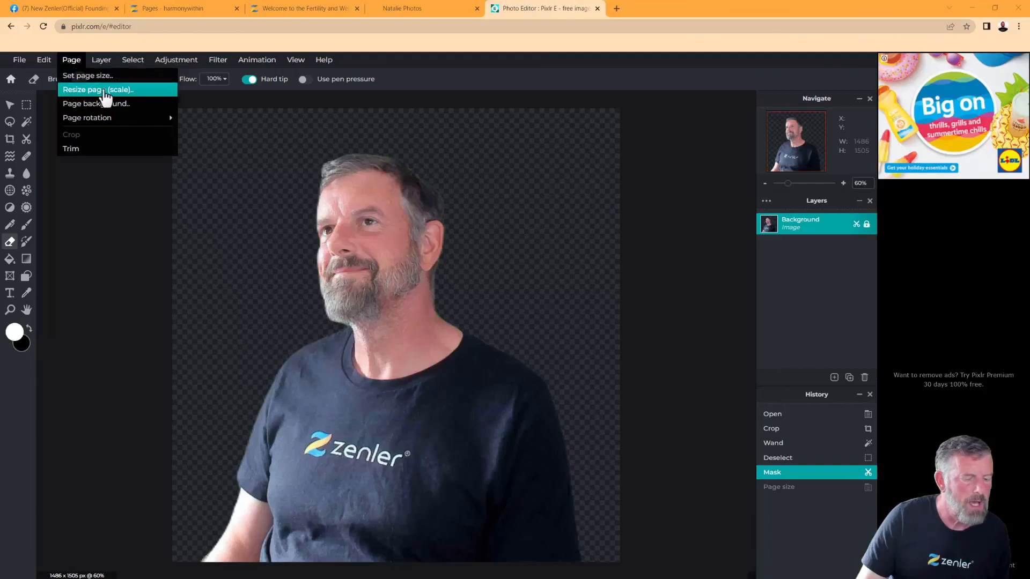
Resize the page to 790 x 800 px by setting Height 800 with proportions constrained
left_click(116, 92)
left_click_drag(603, 287, 542, 295)
left_click_drag(494, 324, 494, 324)
left_click_drag(603, 272, 494, 324)
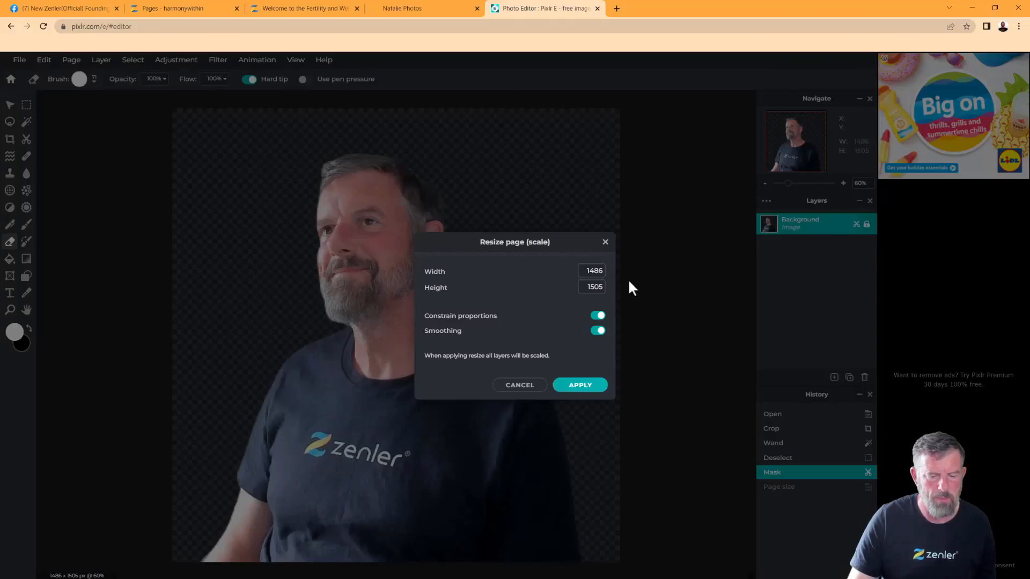
left_click(596, 289)
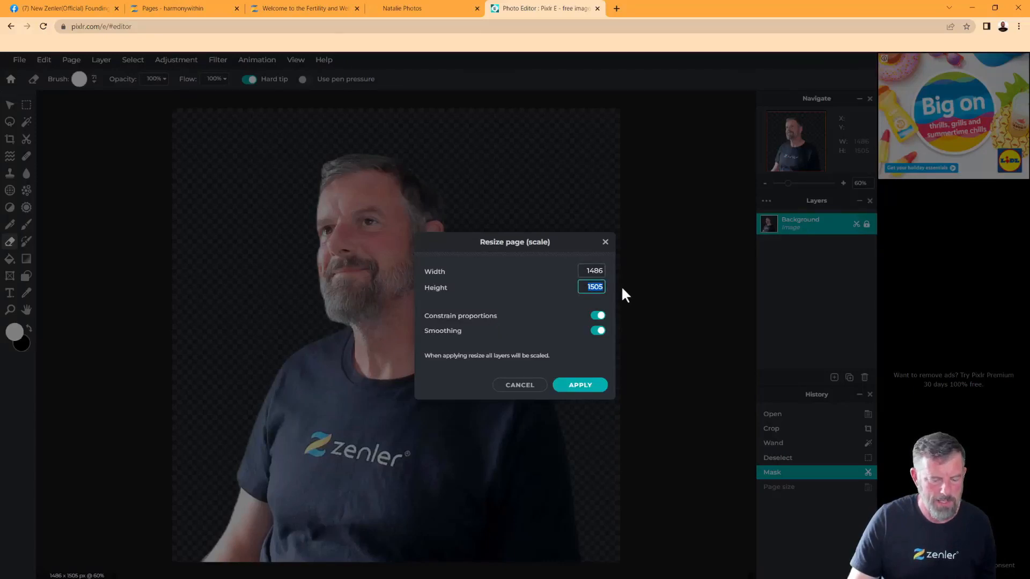
type("800")
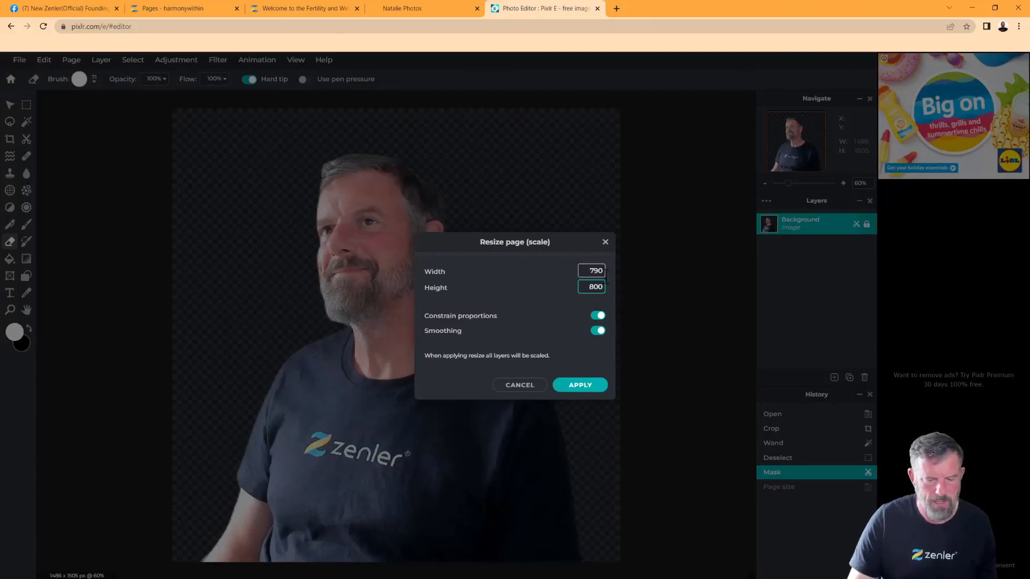
left_click(579, 386)
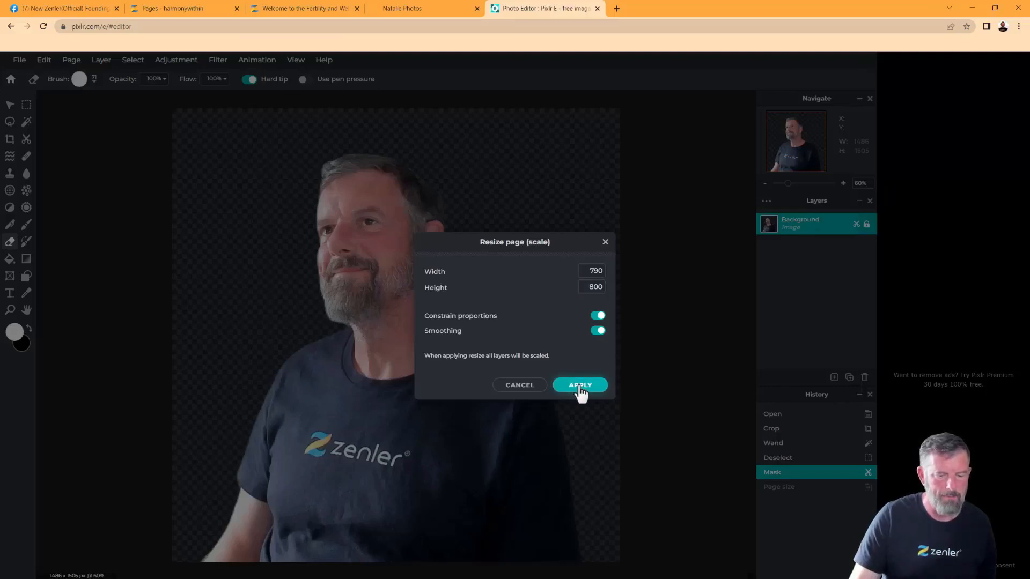
left_click(580, 385)
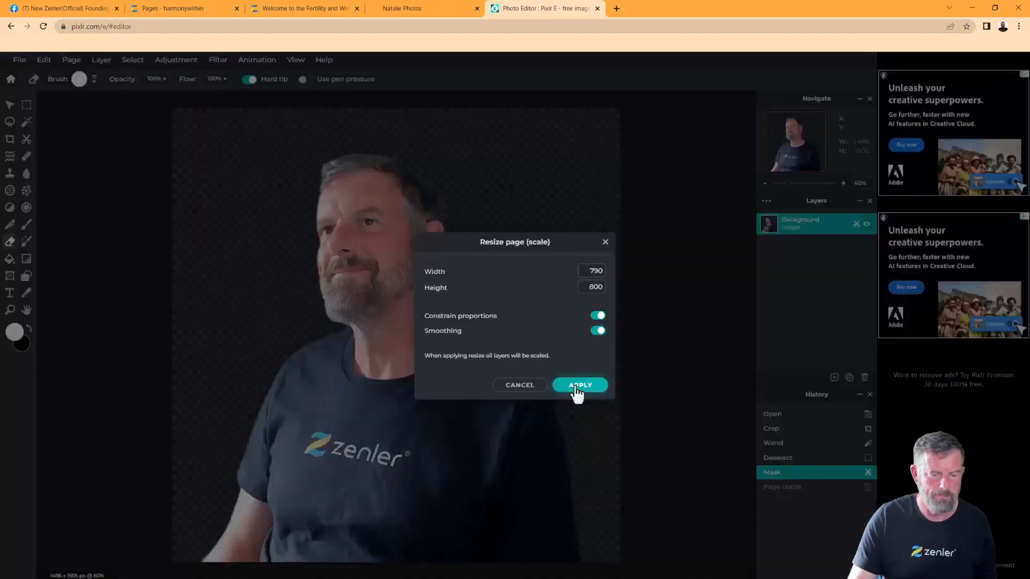
left_click(576, 386)
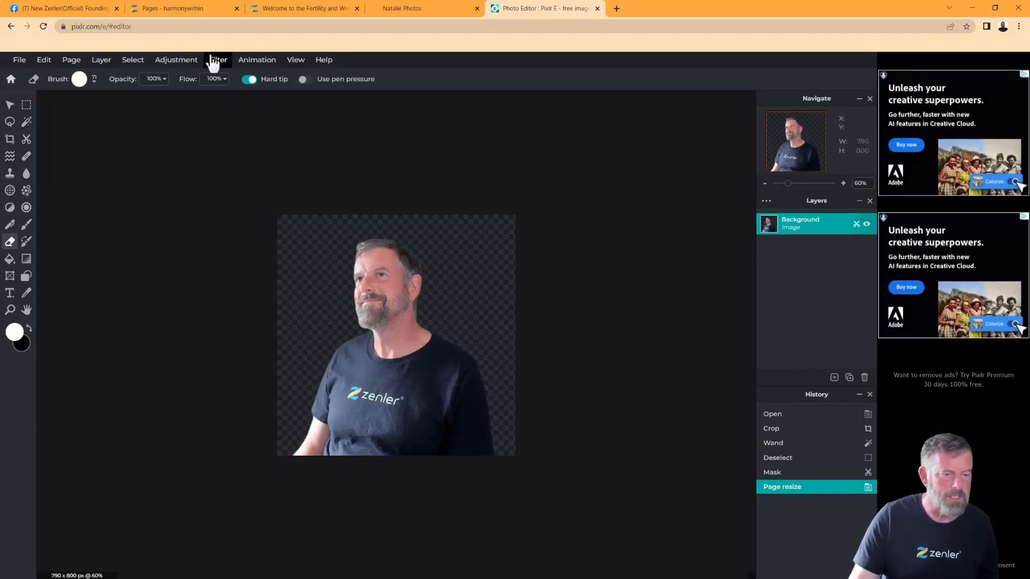
View the resized portrait at 100% zoom and apply Auto adjust, then reopen the Adjustment menu
left_click(294, 62)
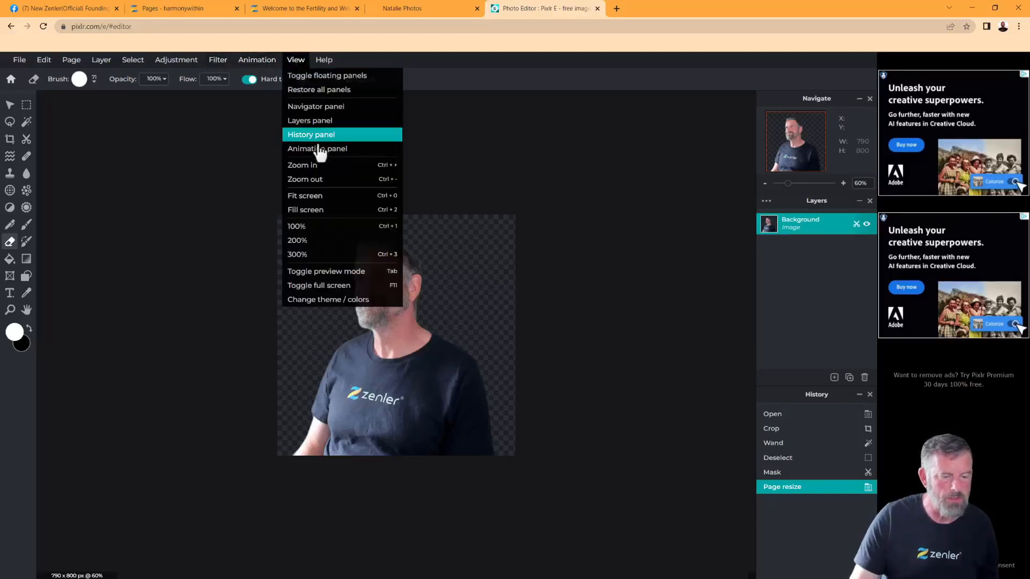
left_click(311, 228)
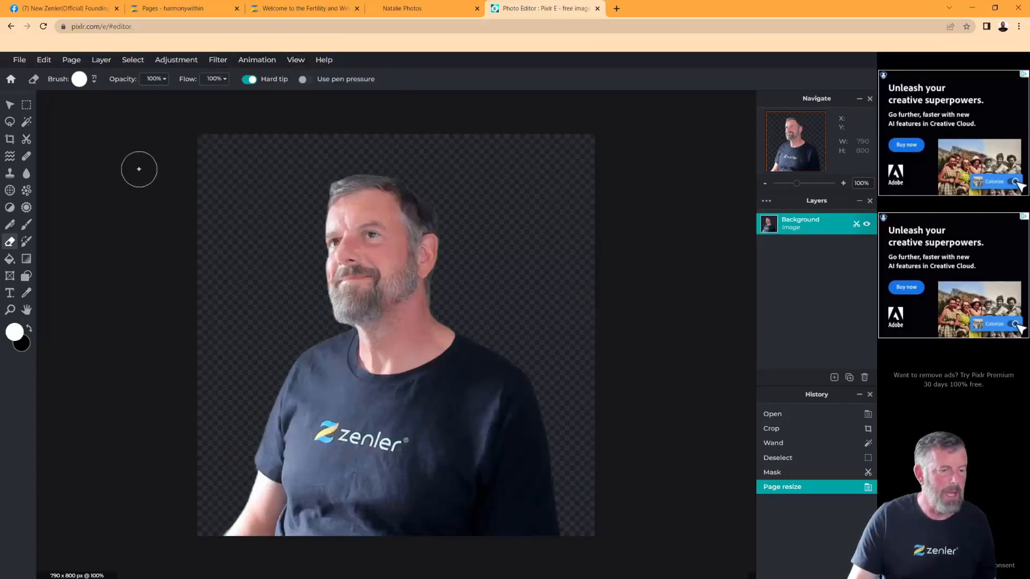
left_click(179, 63)
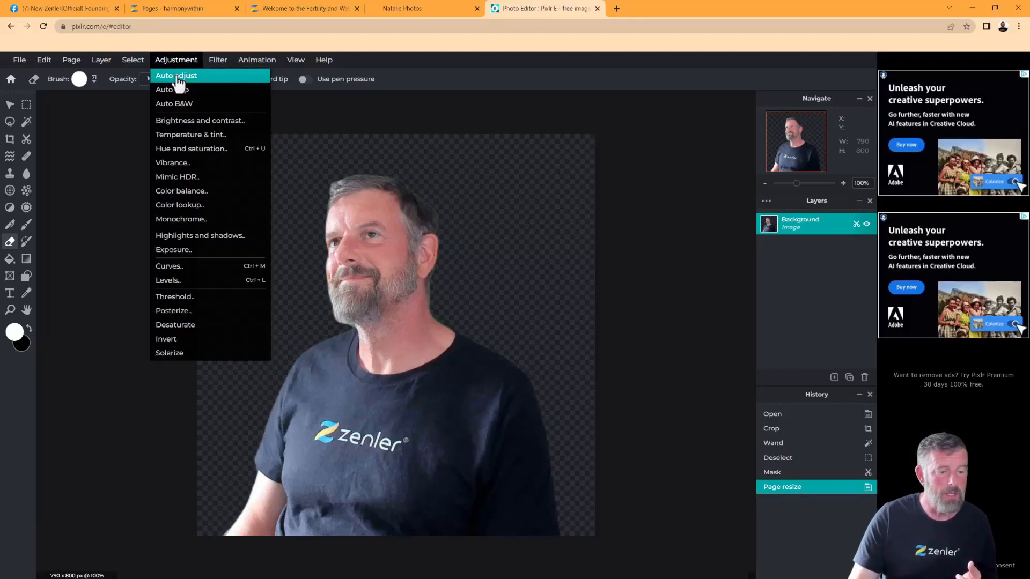
left_click(177, 76)
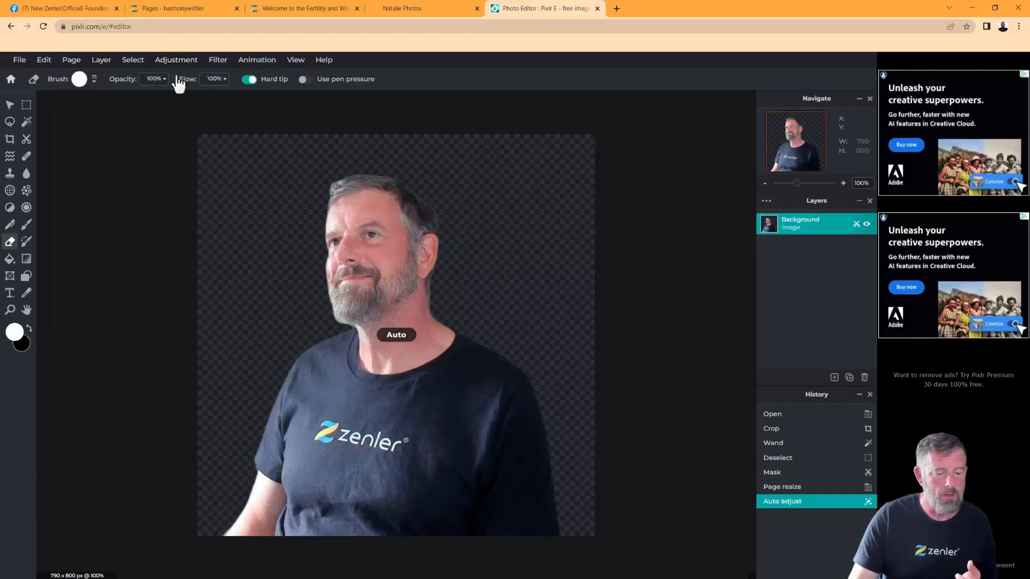
left_click(174, 61)
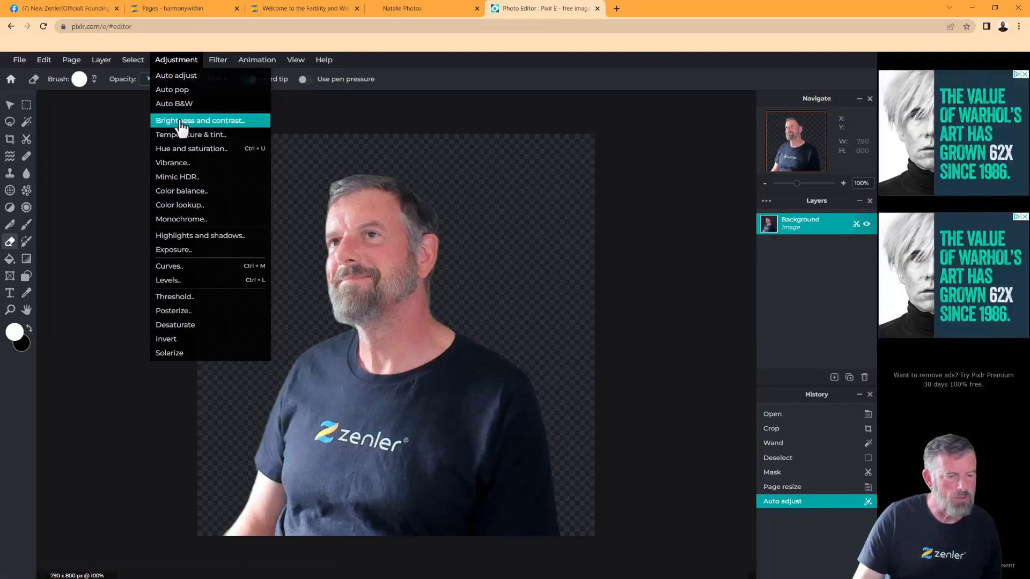
Apply a Levels correction with black point 13, midtones 1.1 and white point 232
left_click(171, 281)
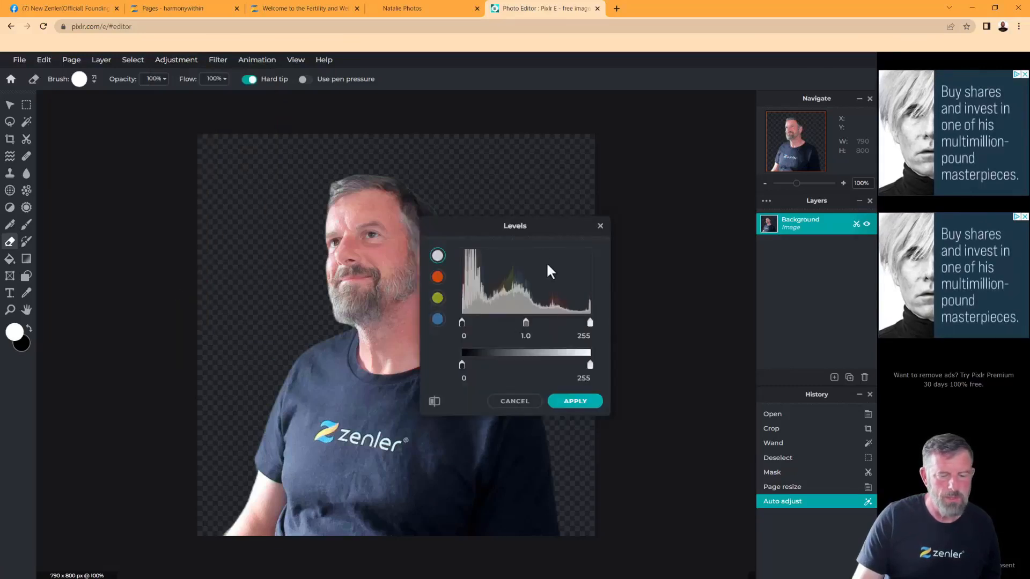
left_click_drag(539, 224, 622, 162)
mouse_move(545, 262)
left_mouse_down()
mouse_move(557, 263)
mouse_move(545, 262)
left_mouse_up()
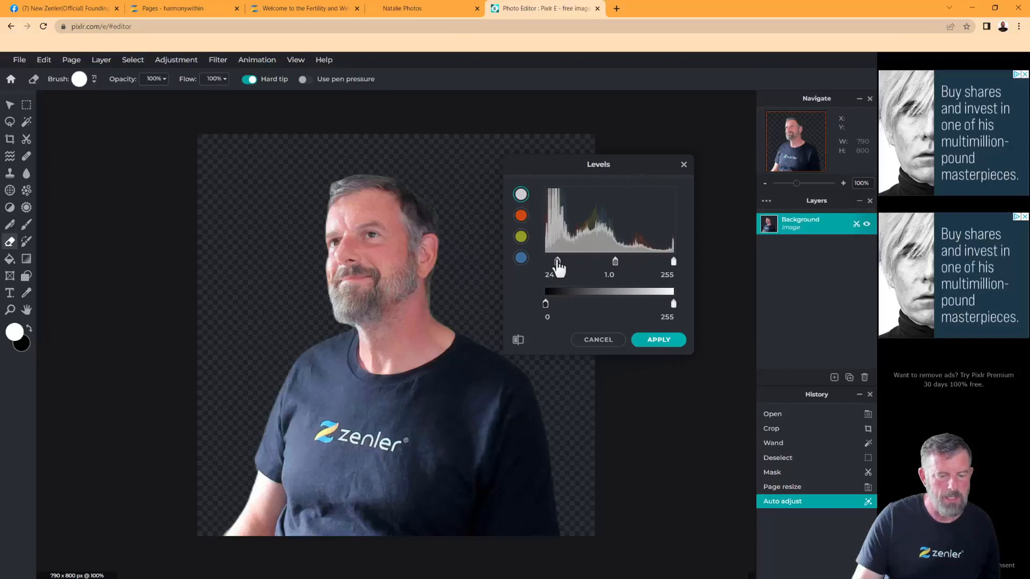
mouse_move(672, 262)
left_mouse_down()
mouse_move(594, 267)
mouse_move(610, 266)
left_mouse_up()
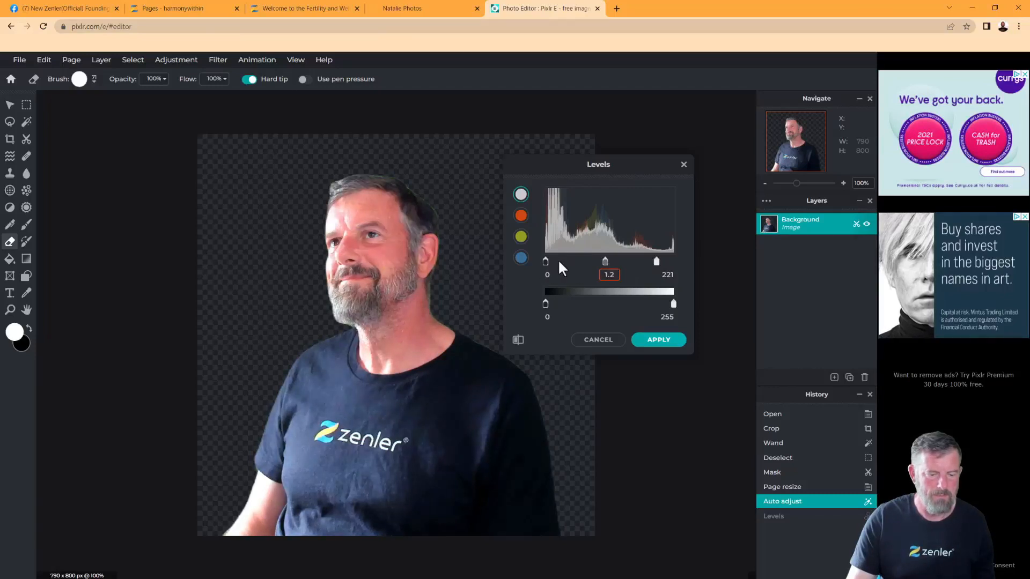
left_click_drag(545, 262, 553, 265)
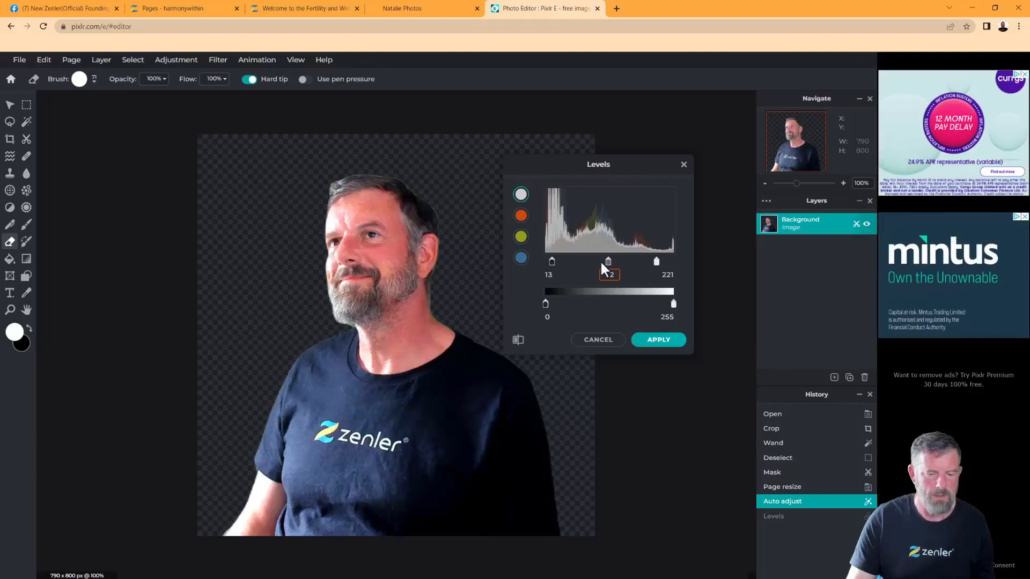
left_click_drag(657, 263, 612, 265)
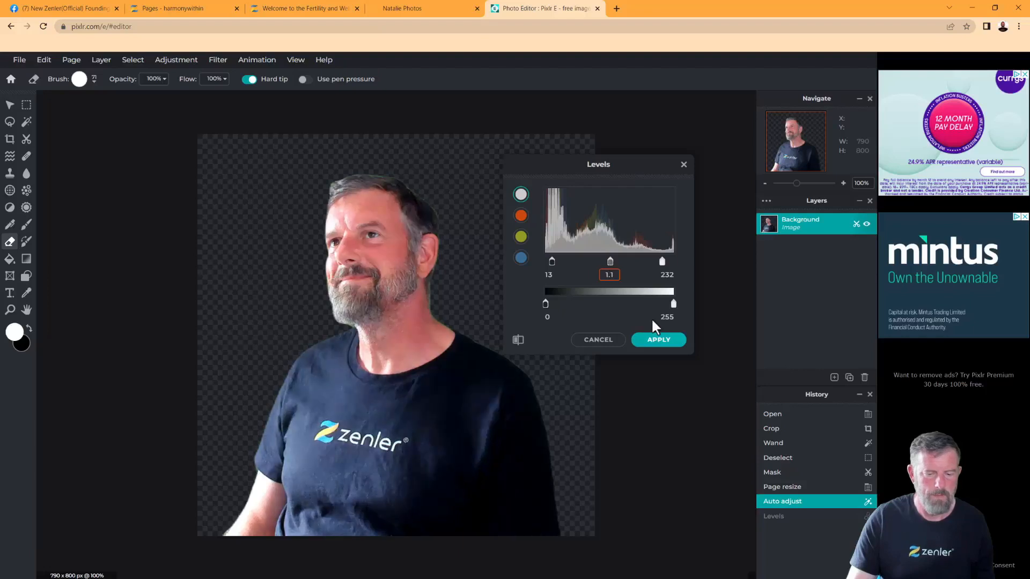
left_click(655, 339)
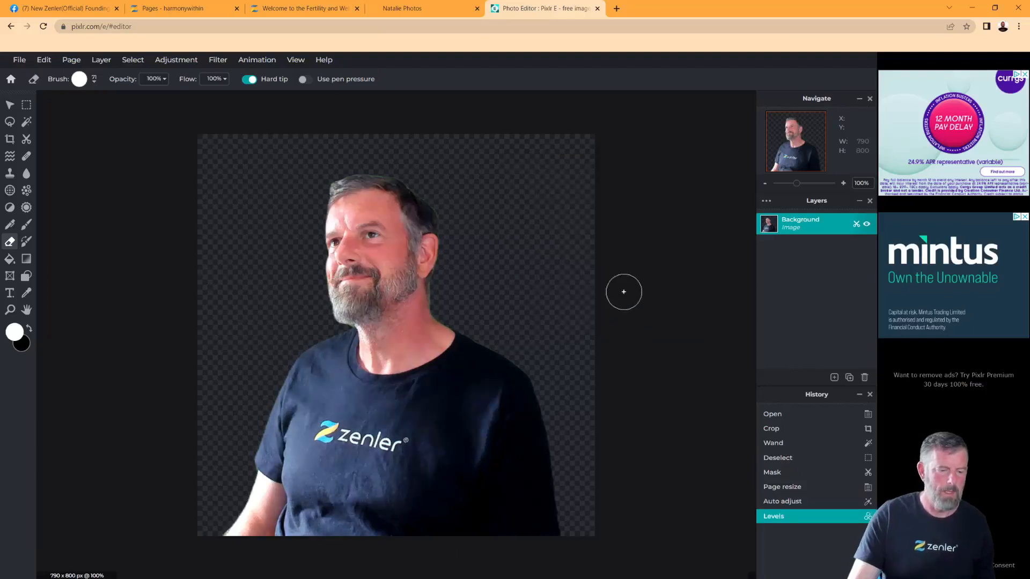
left_click(214, 63)
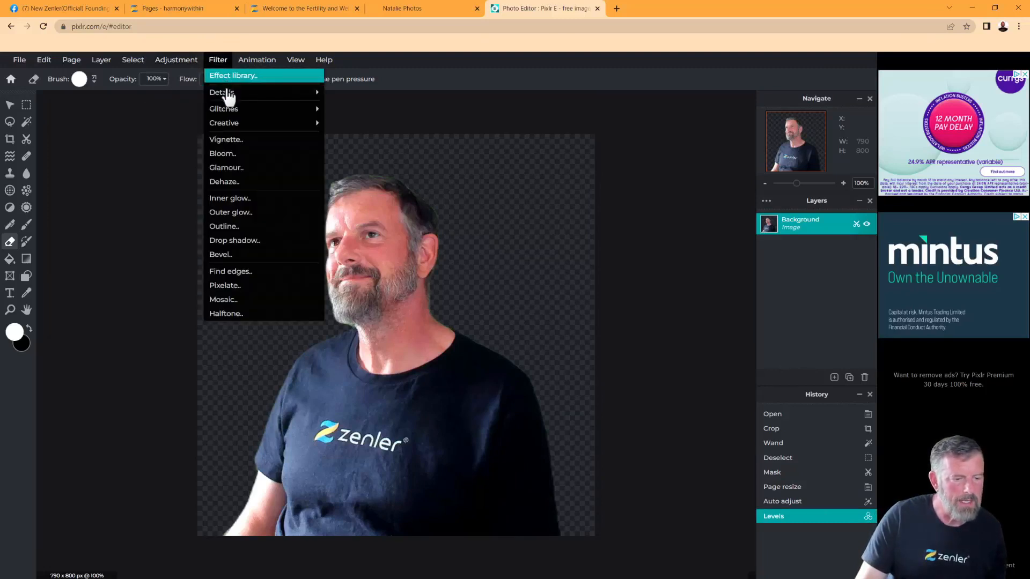
Set up Filter > Details > Remove noise with radius 41 and threshold 7
mouse_move(230, 97)
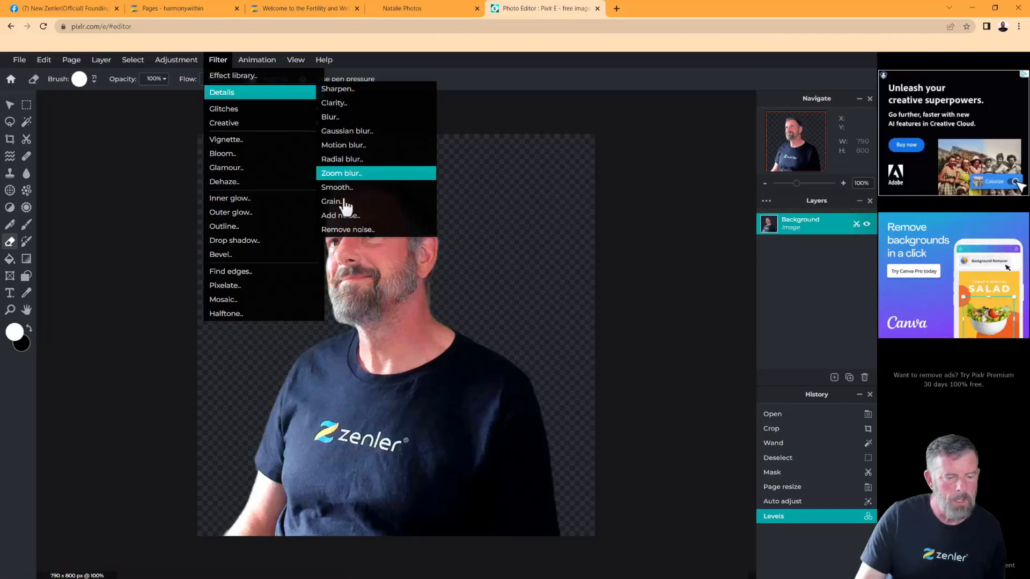
left_click(345, 232)
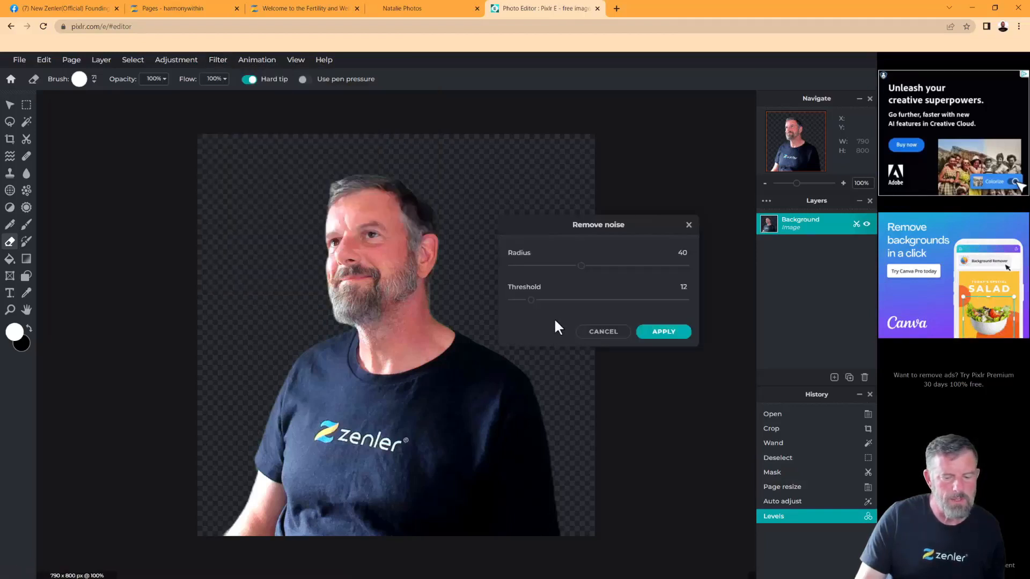
left_click(587, 266)
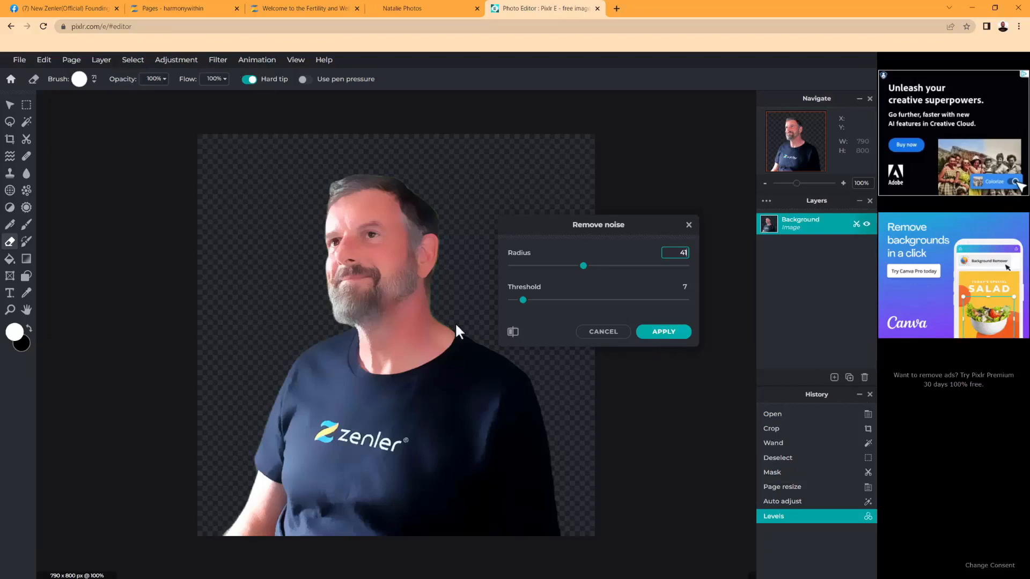
Apply the noise removal and start a quick export as PNG
key("Return")
left_click(20, 60)
mouse_move(35, 162)
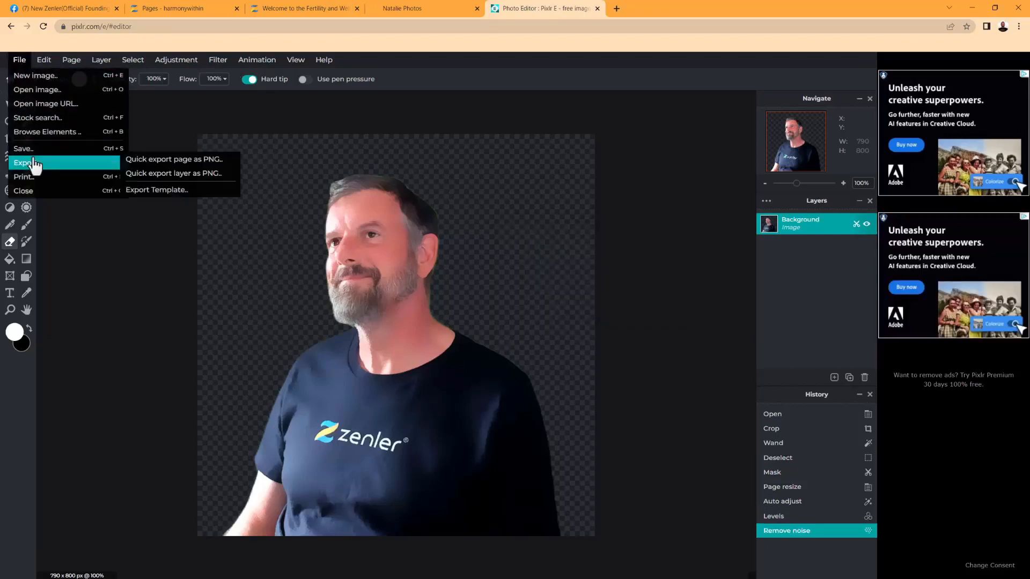
left_click(176, 159)
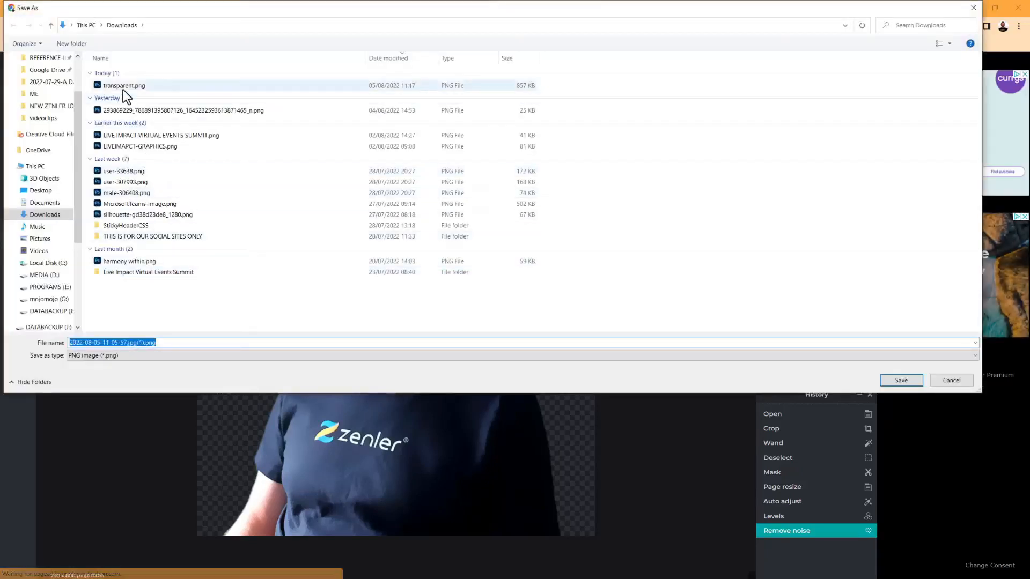
Save the export as transparent1.png in Downloads
left_click(124, 86)
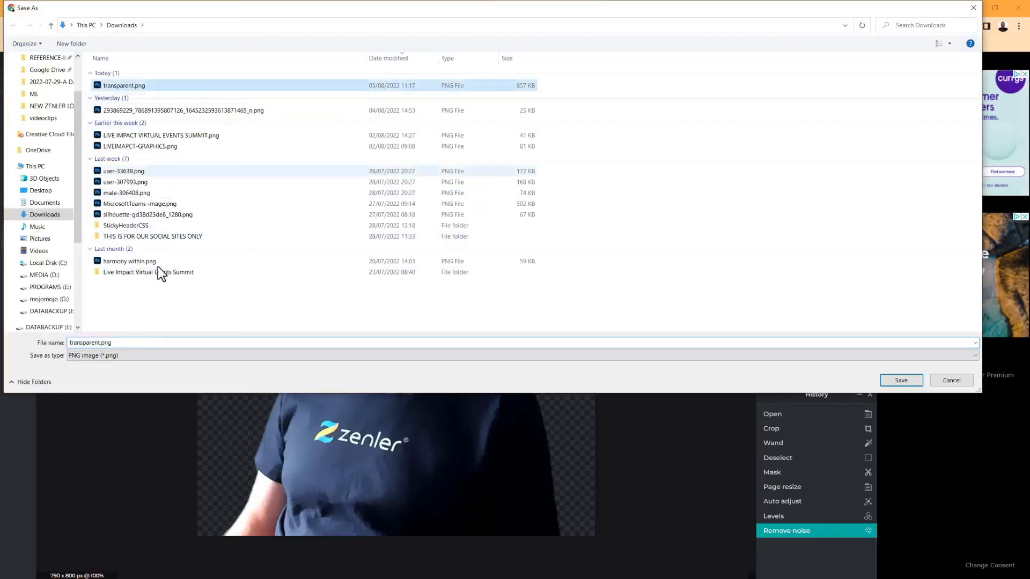
left_click(104, 342)
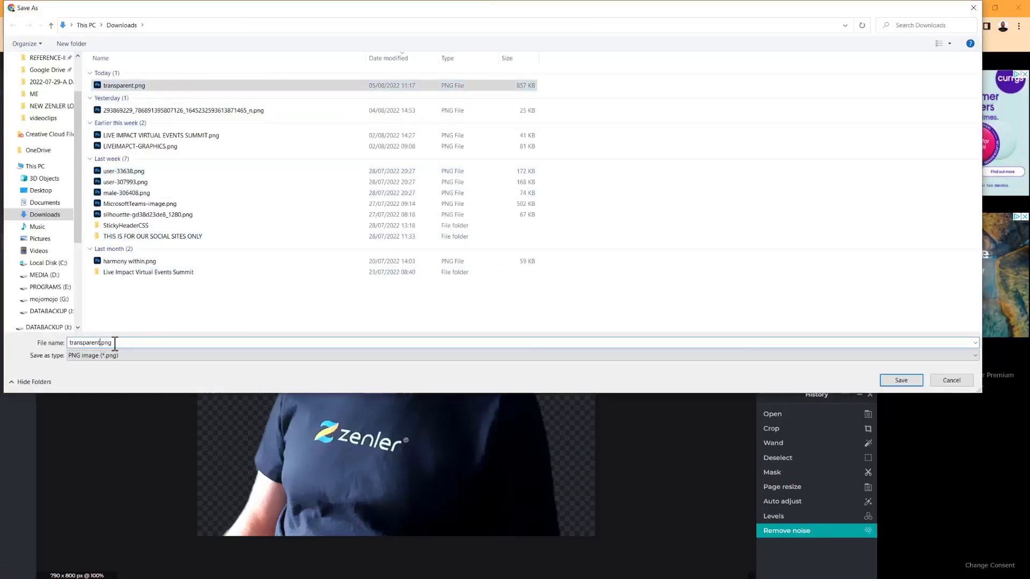
left_click(101, 343)
type("1")
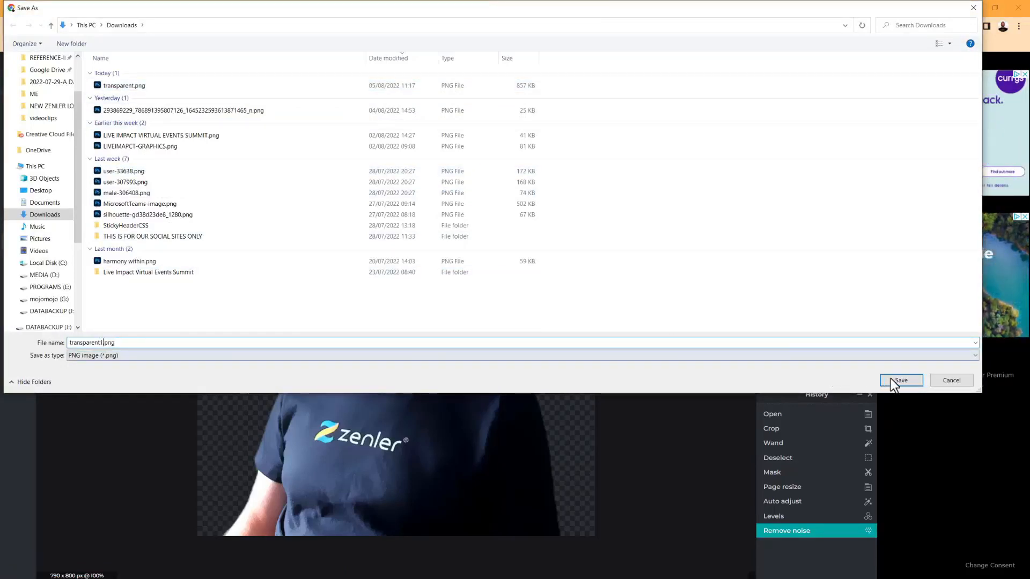
left_click(908, 382)
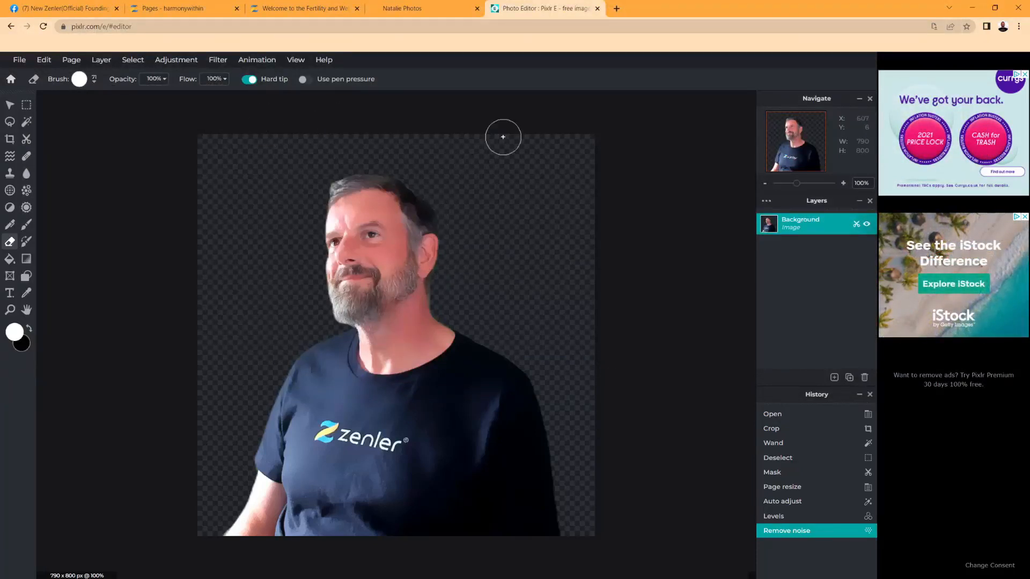
Bring the Downloads folder into view, widening the window and enlarging the preview pane
left_click_drag(1029, 263, 444, 35)
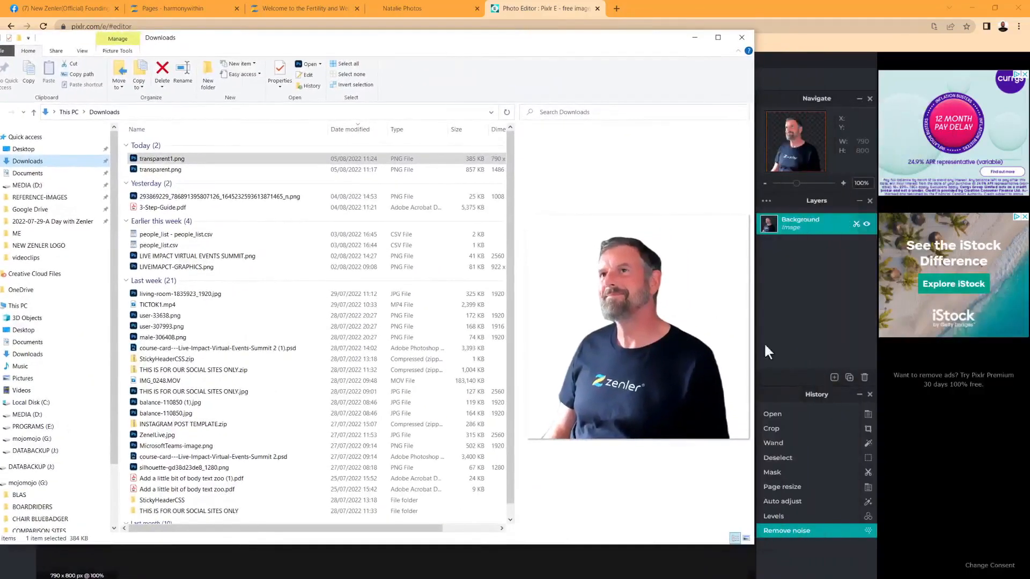
left_click_drag(754, 348, 888, 347)
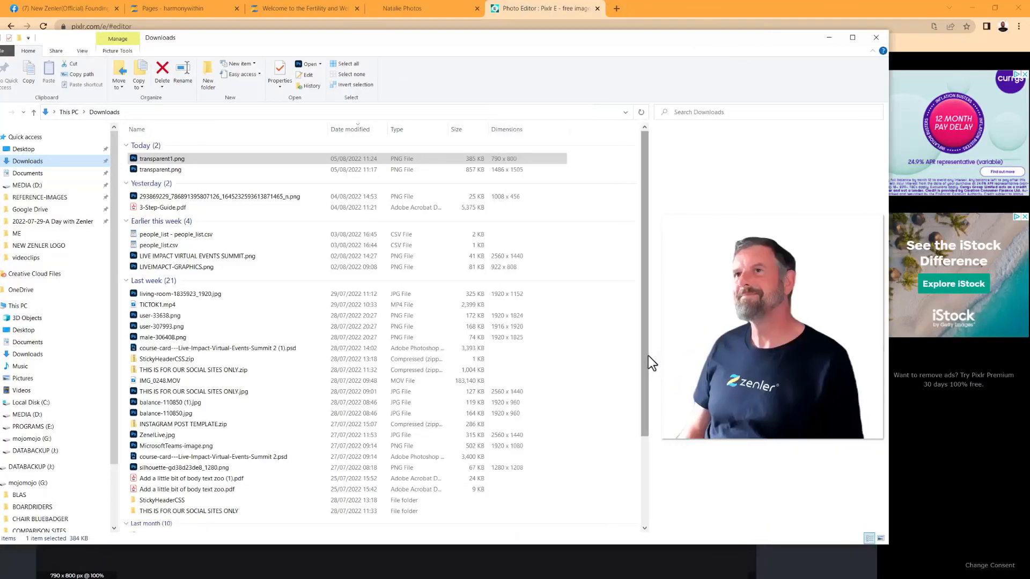
left_click_drag(649, 362, 445, 348)
Switch the preview back and forth between transparent.png and transparent1.png
left_click(147, 170)
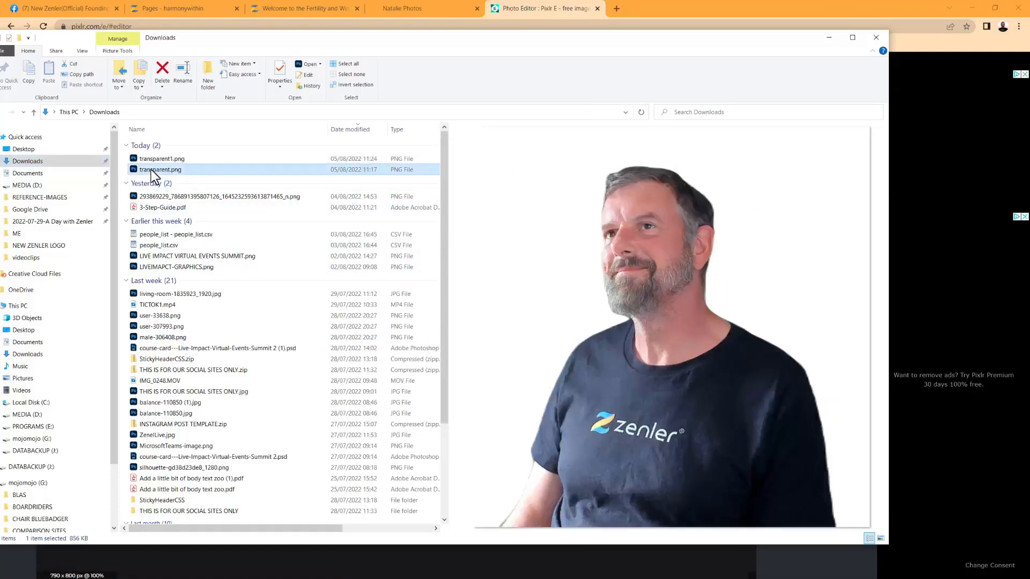
left_click(156, 162)
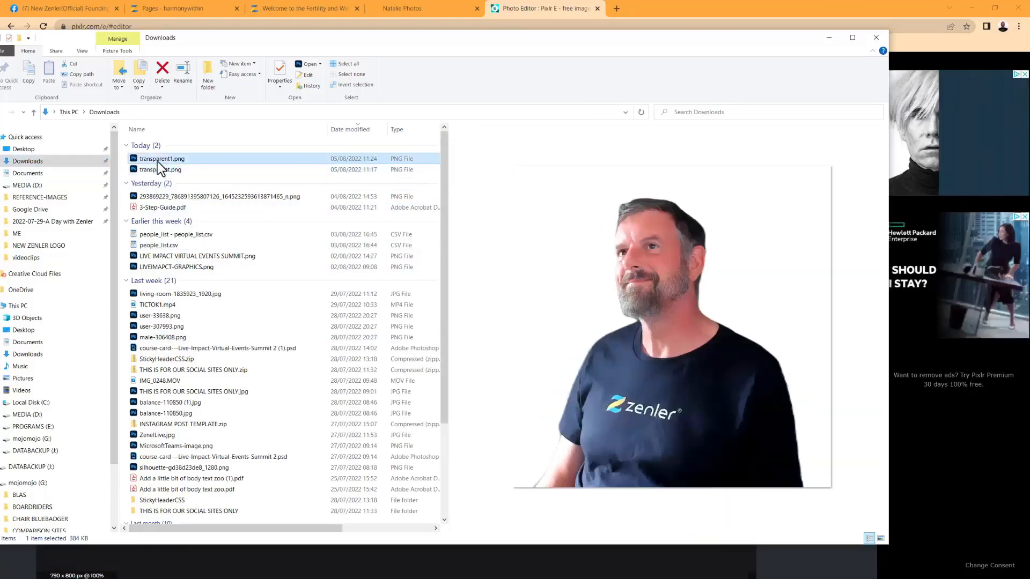
left_click(154, 168)
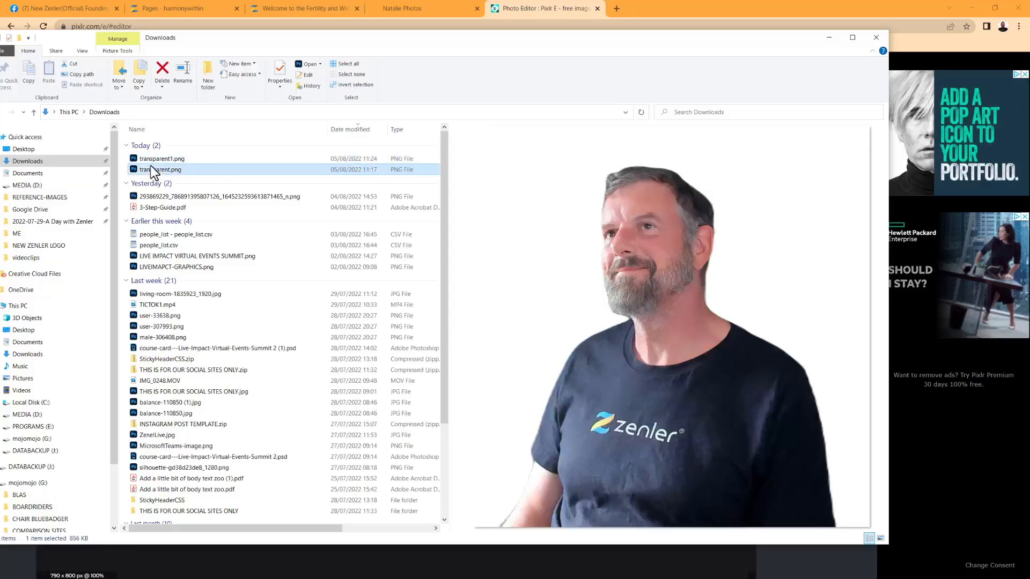
left_click(151, 162)
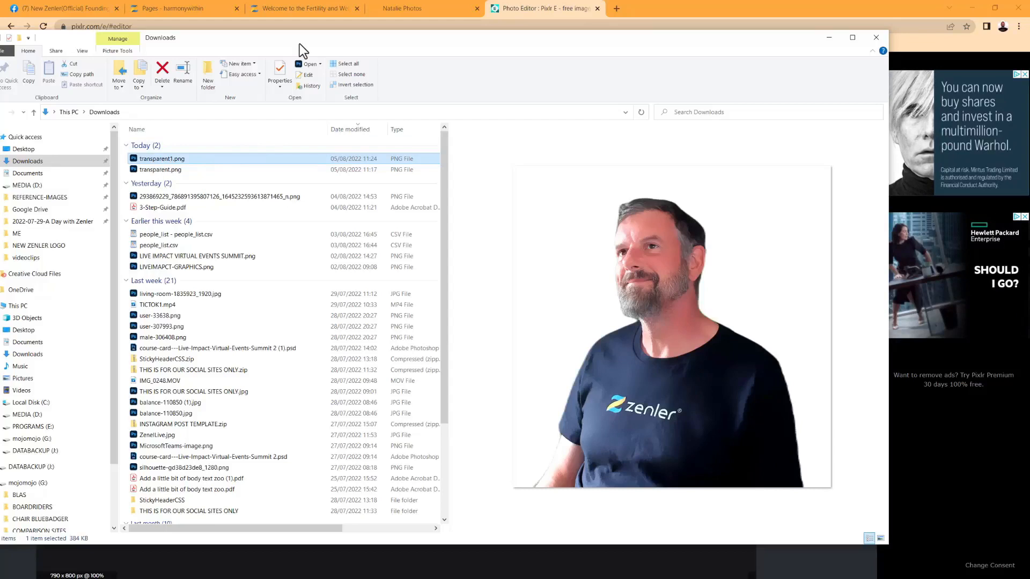
left_click(185, 170)
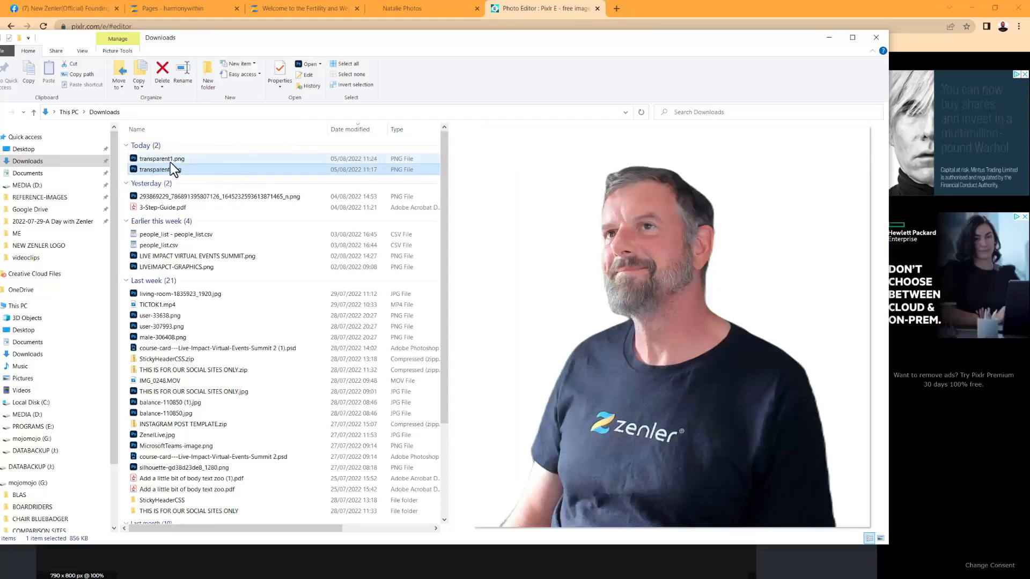
left_click(169, 159)
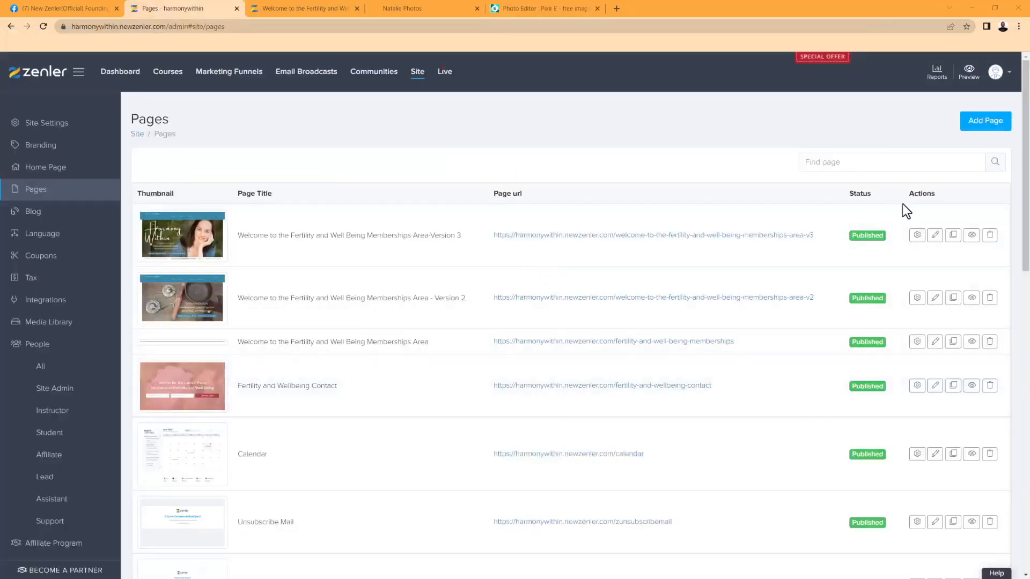
Add a published page titled 'test' with URL 'trest'
left_click(971, 129)
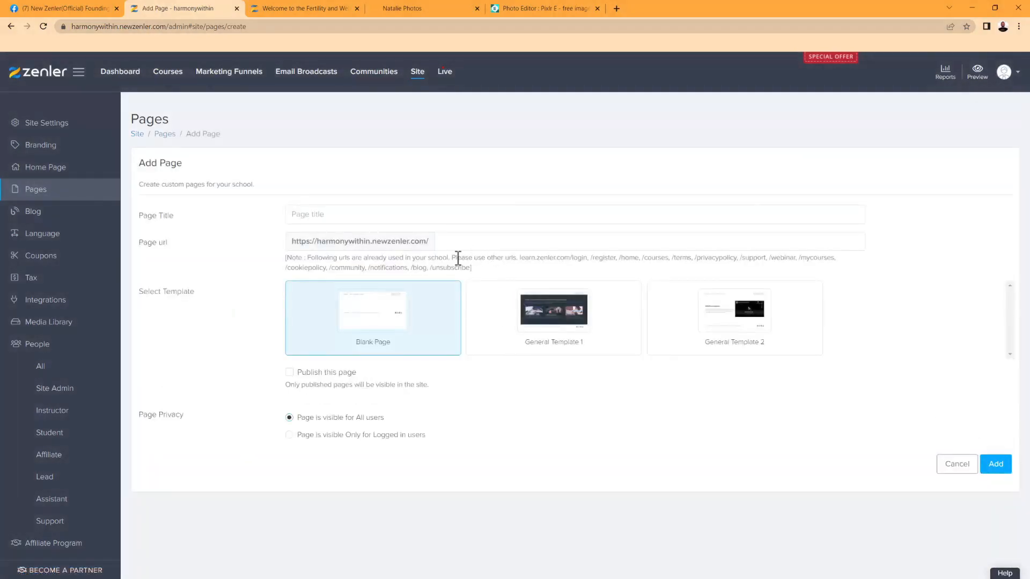
left_click(353, 214)
type("te")
left_click(449, 242)
type("trest")
left_click(290, 374)
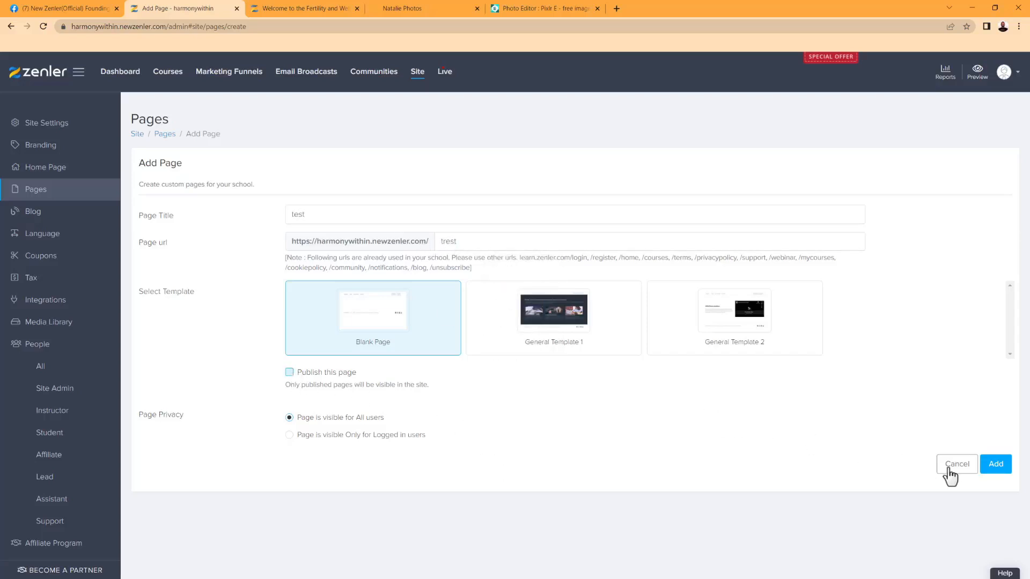
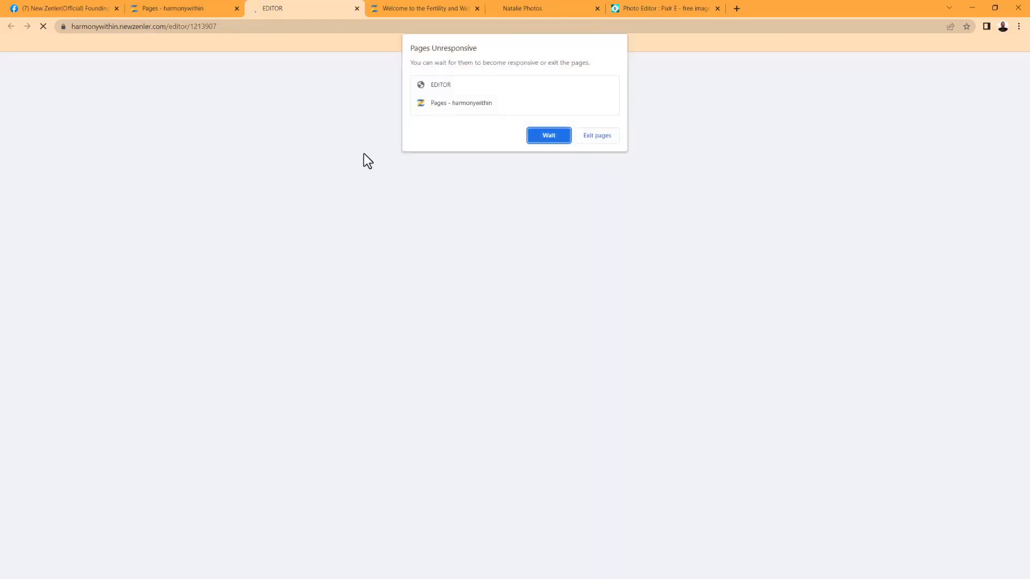
Give the empty top block the pale pink lotus picture as its background image
left_click(549, 136)
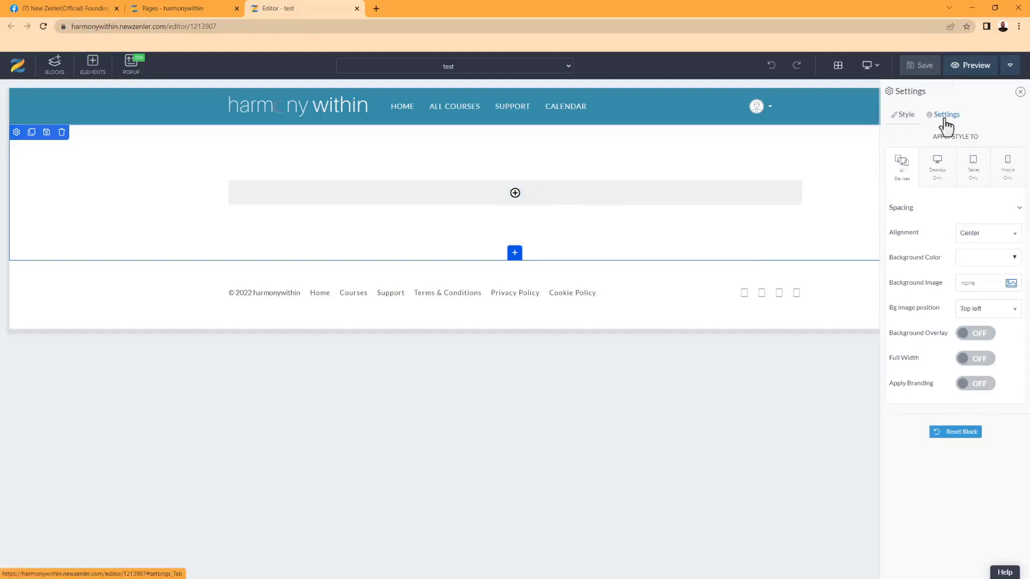
left_click(945, 117)
left_click(915, 119)
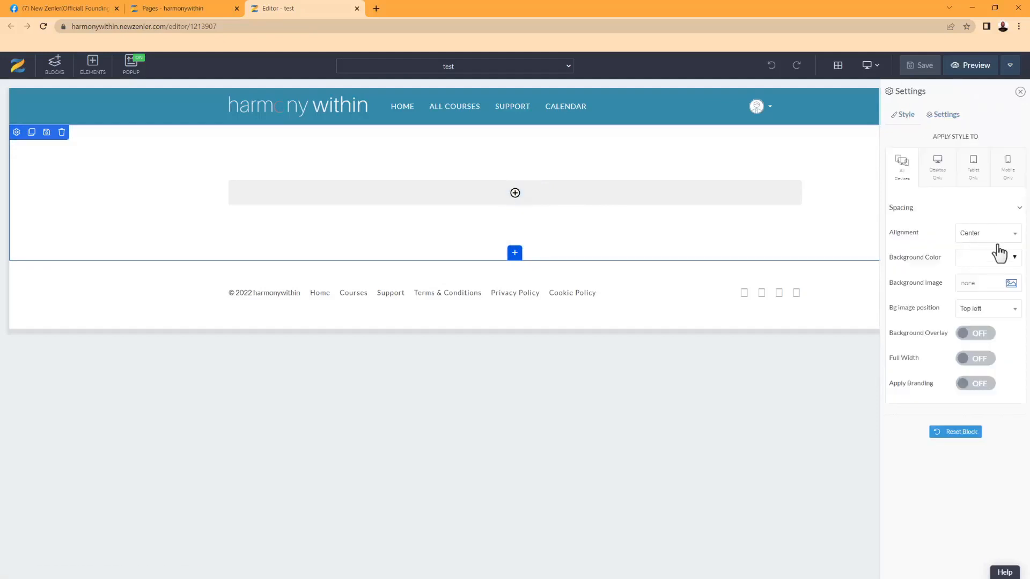
left_click(1008, 290)
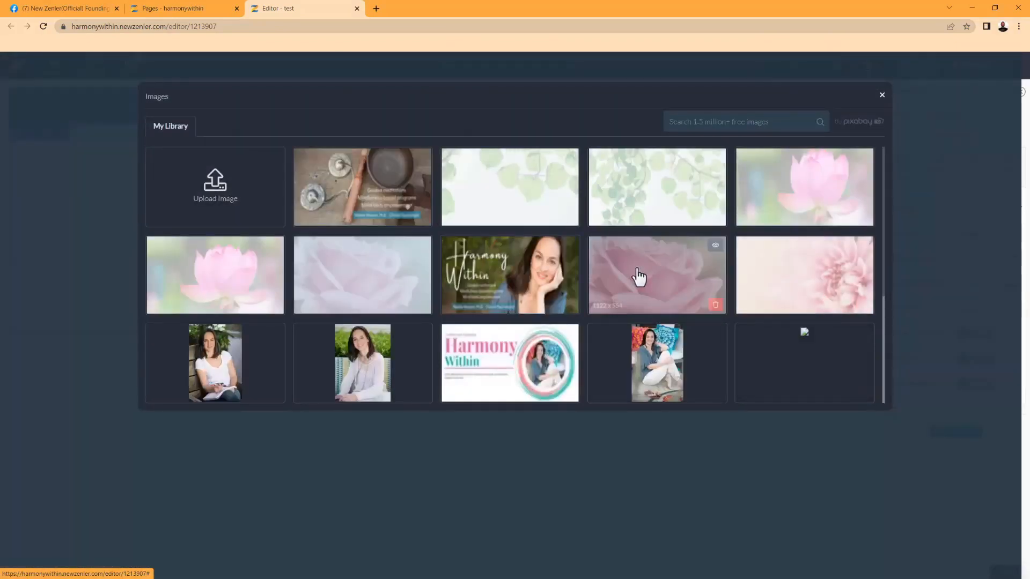
left_click(376, 273)
Resize the block's padding to 120px top and 147px bottom
left_click_drag(414, 257, 409, 309)
mouse_move(364, 159)
left_mouse_down()
mouse_move(356, 209)
mouse_move(375, 150)
left_mouse_up()
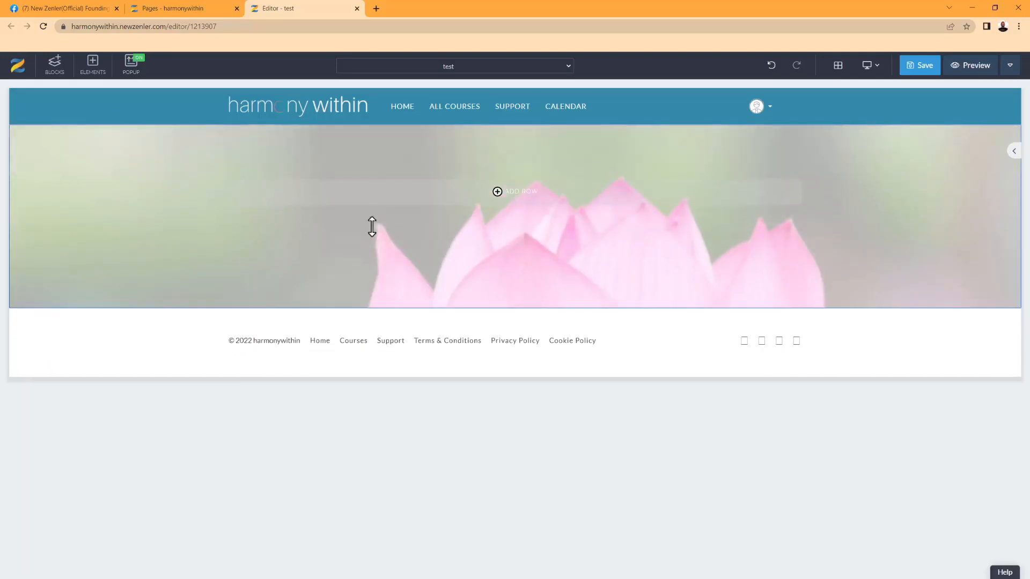
left_click_drag(372, 281, 381, 252)
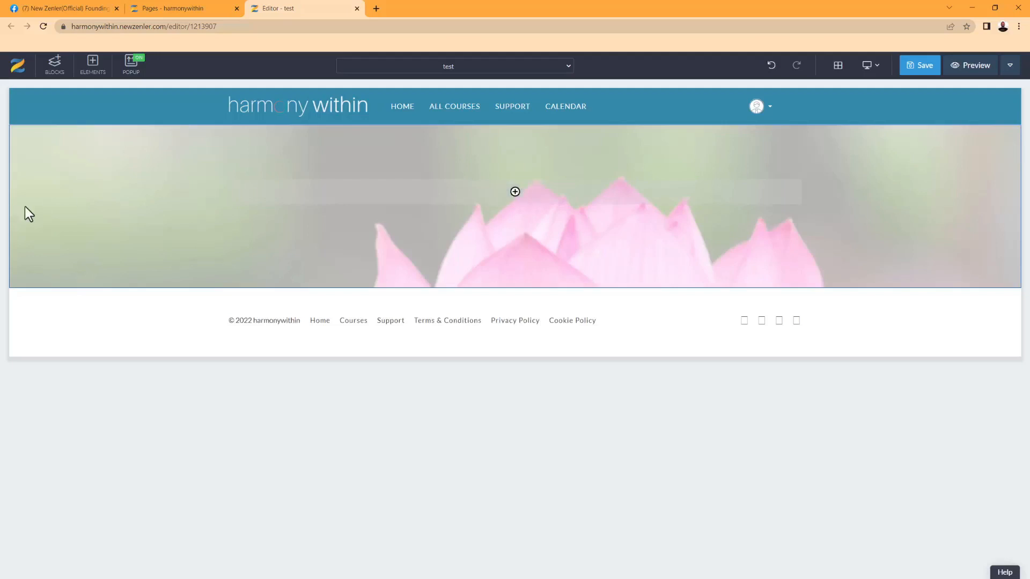
Make the lotus block full width, insert a 50/50 two-column row, and add an element in the right column
left_click(16, 138)
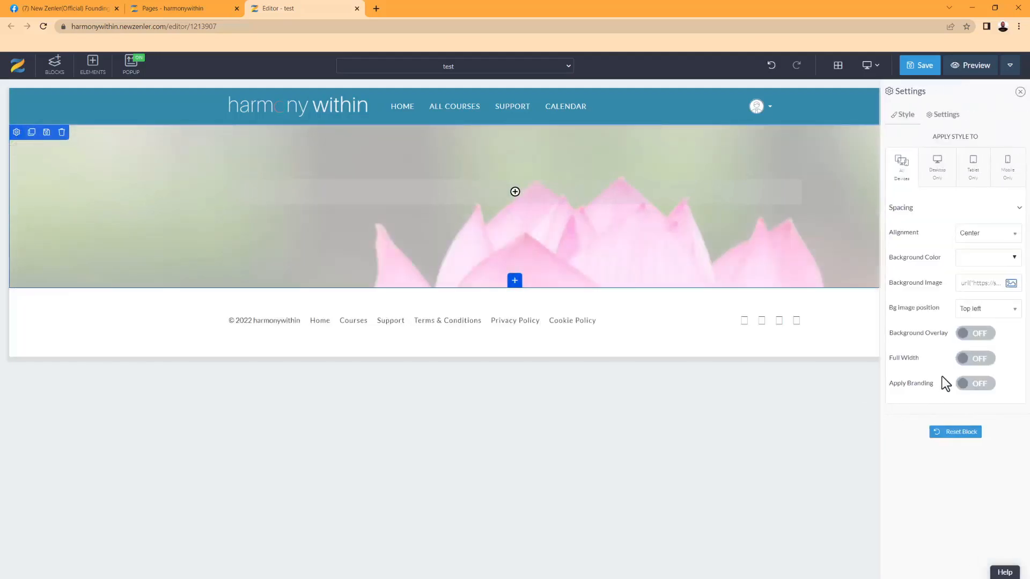
left_click(993, 359)
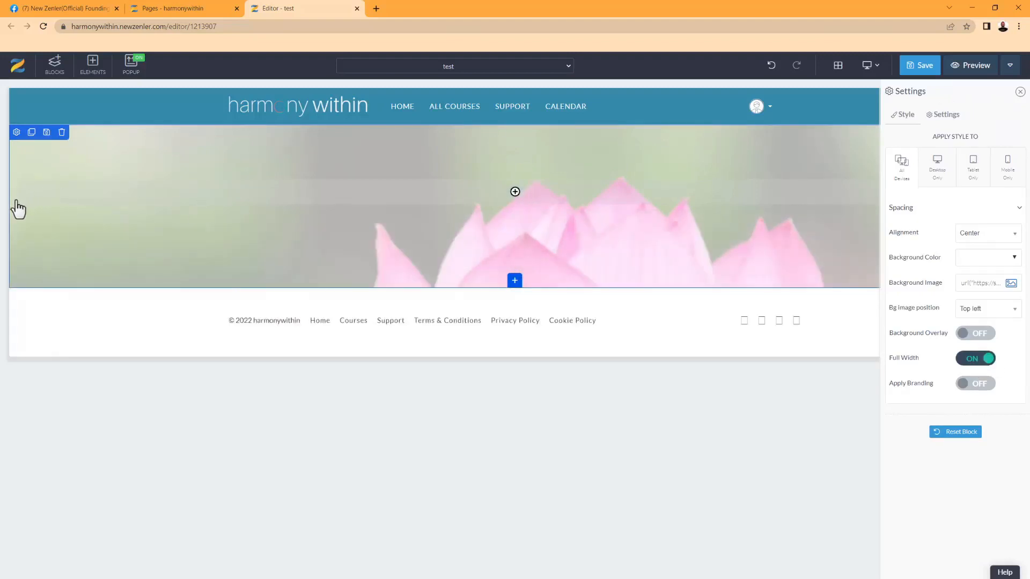
left_click(529, 203)
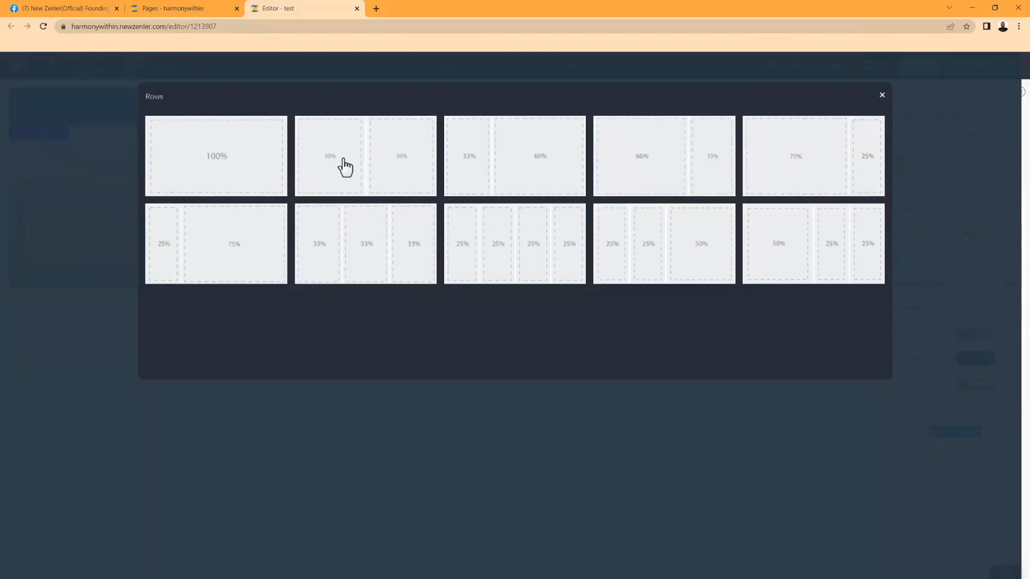
left_click(345, 167)
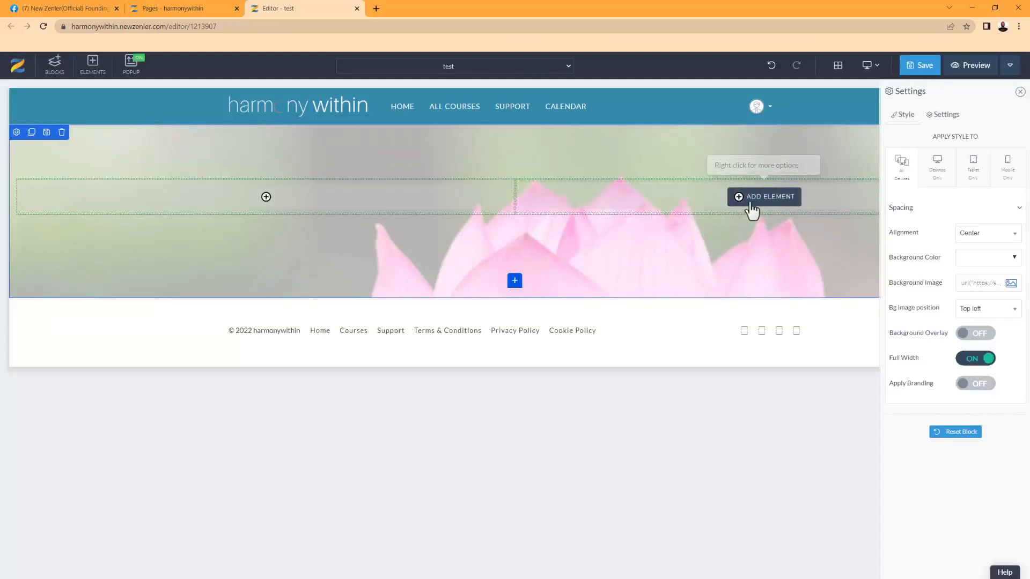
left_click(748, 210)
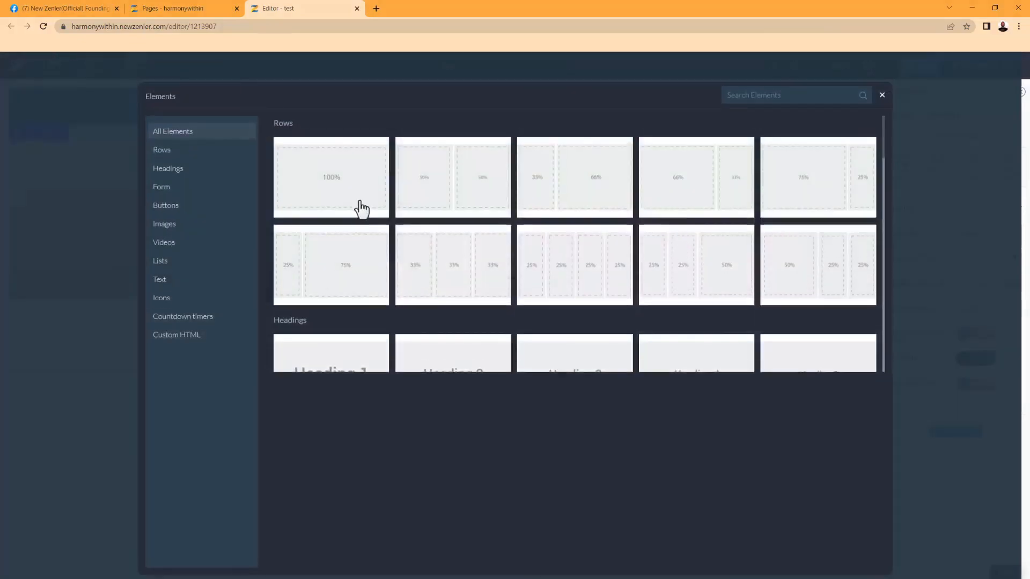
Upload transparent1.png from Downloads without cropping as the right column's portrait
left_click(256, 224)
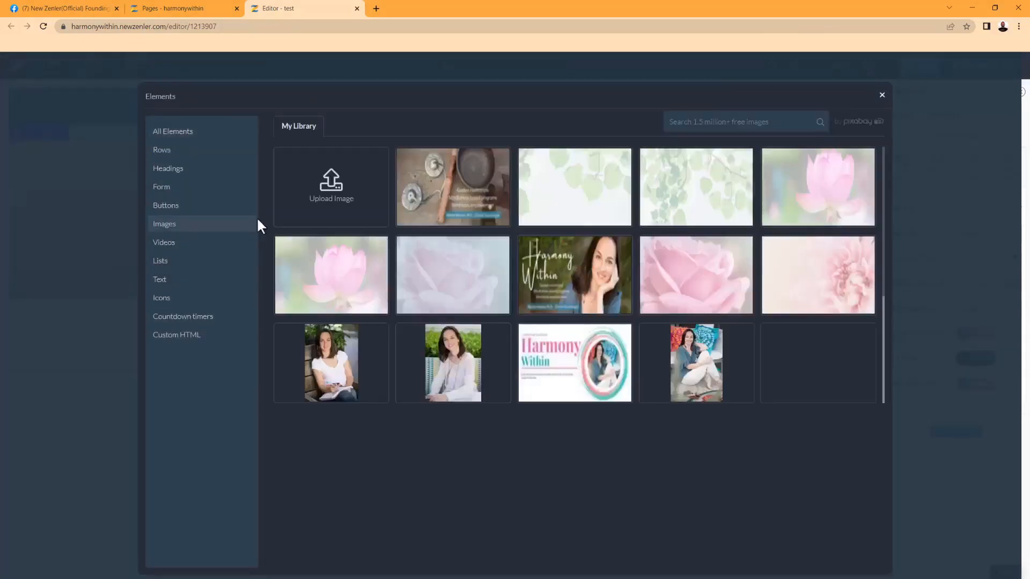
left_click(338, 194)
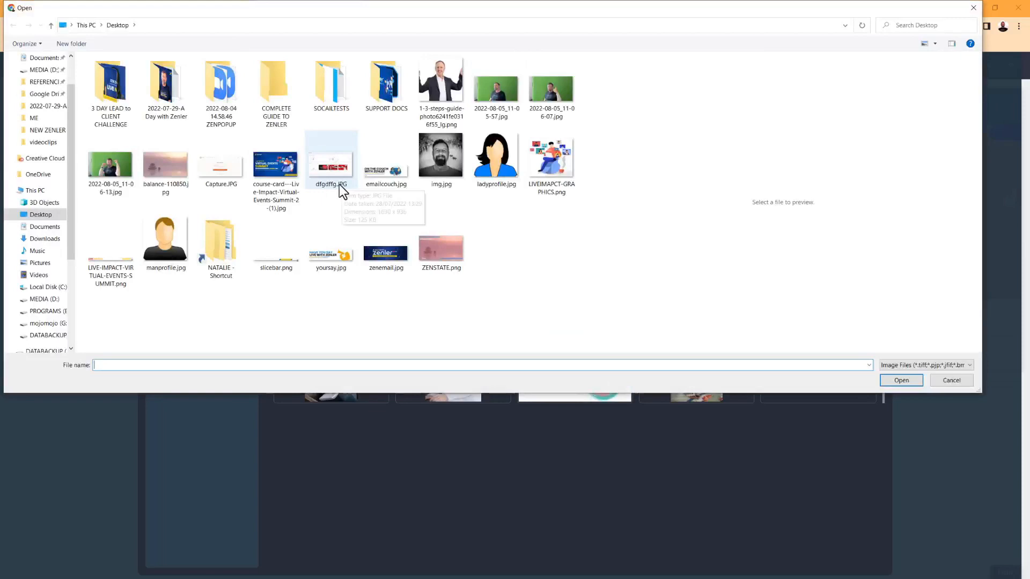
left_click(49, 240)
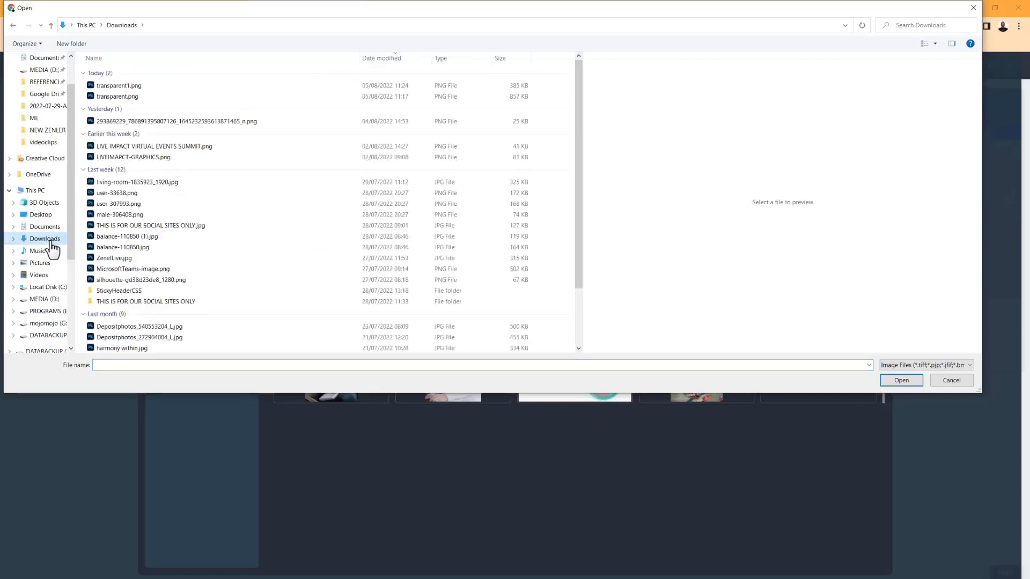
left_click(121, 87)
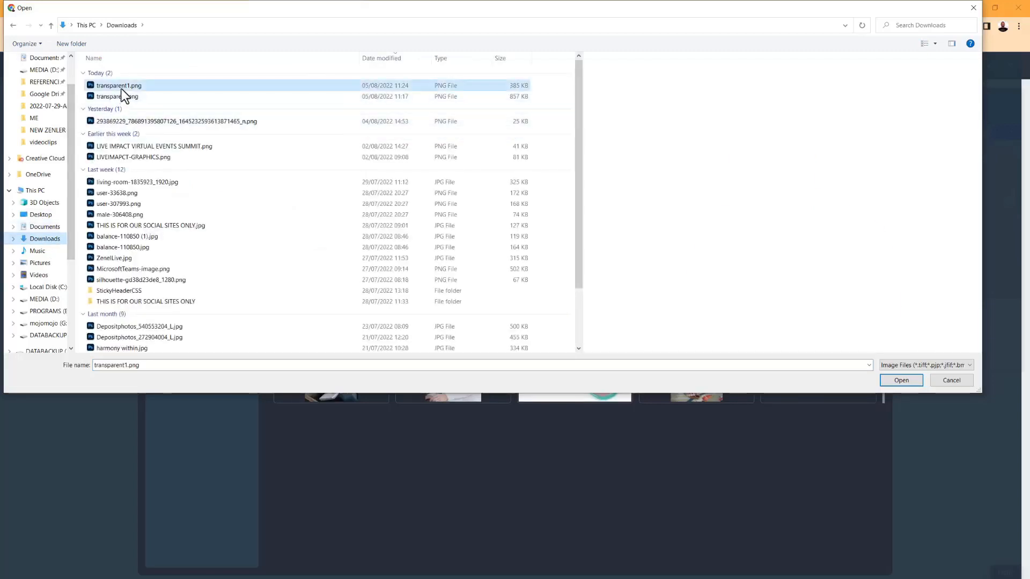
left_click(895, 381)
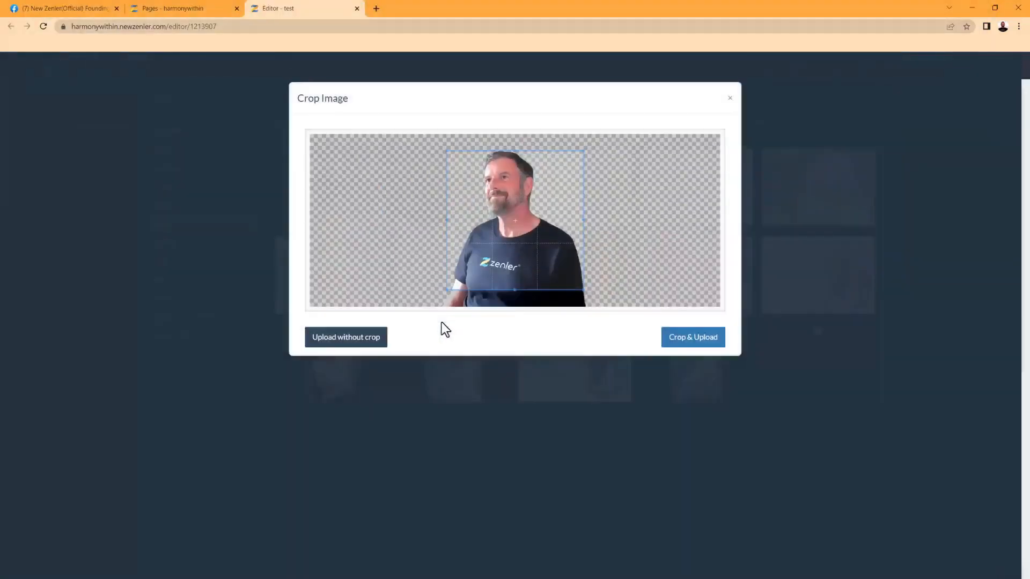
left_click(340, 338)
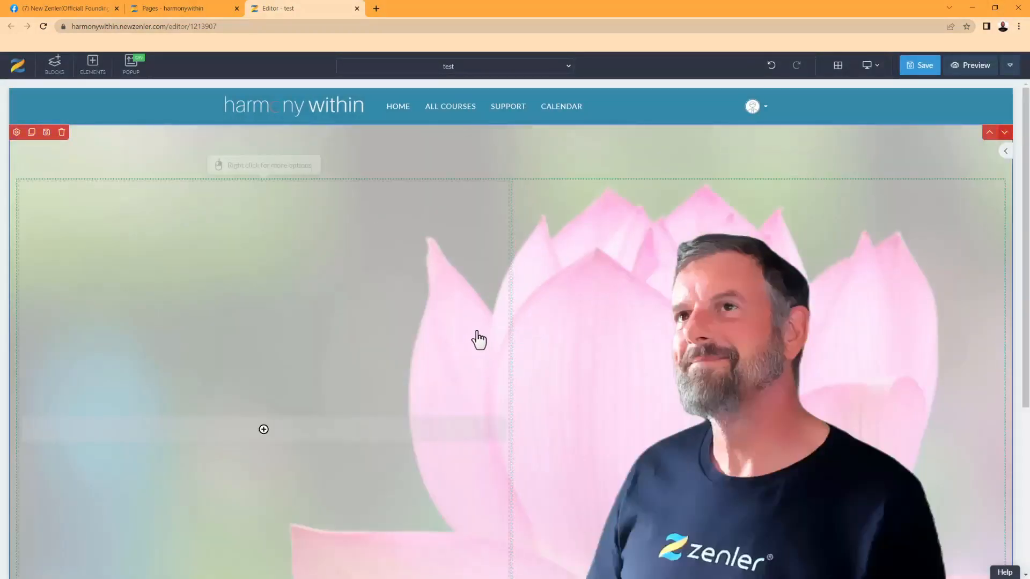
Review the lotus banner, then open the banner block's style settings
scroll(478, 340, "down", 3)
scroll(478, 340, "down", 2)
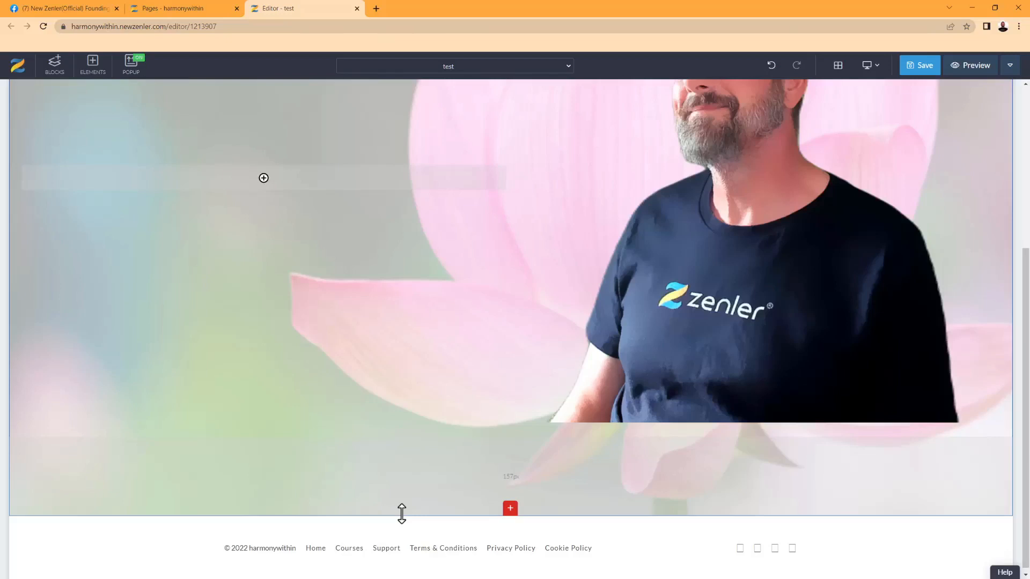
scroll(502, 348, "up", 3)
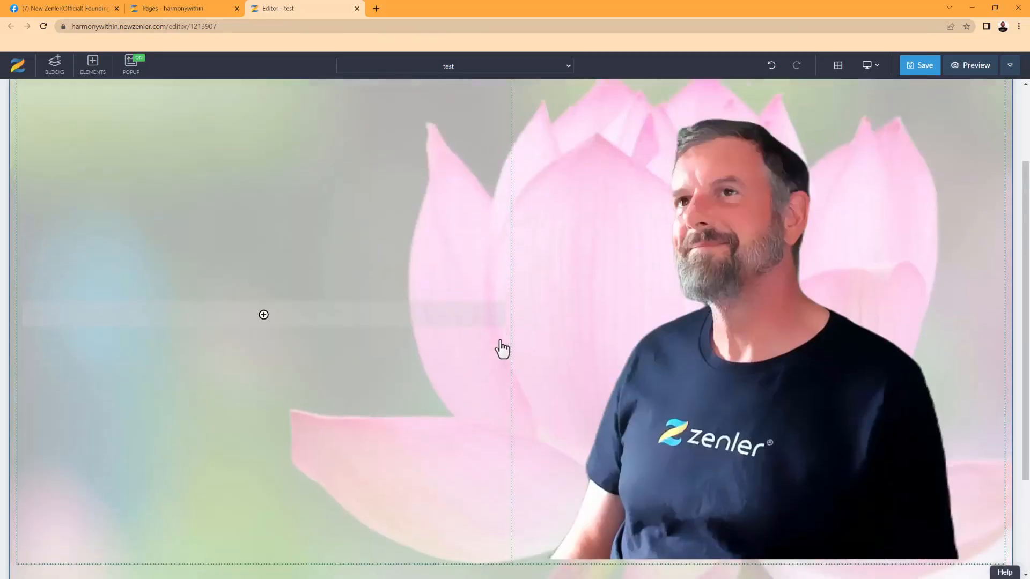
scroll(502, 349, "down", 1)
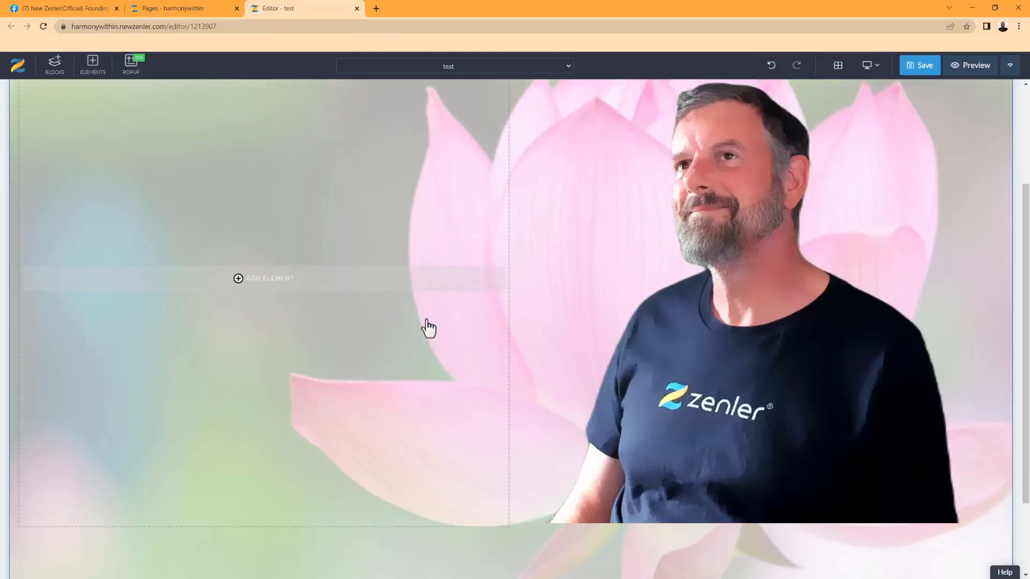
scroll(429, 328, "up", 3)
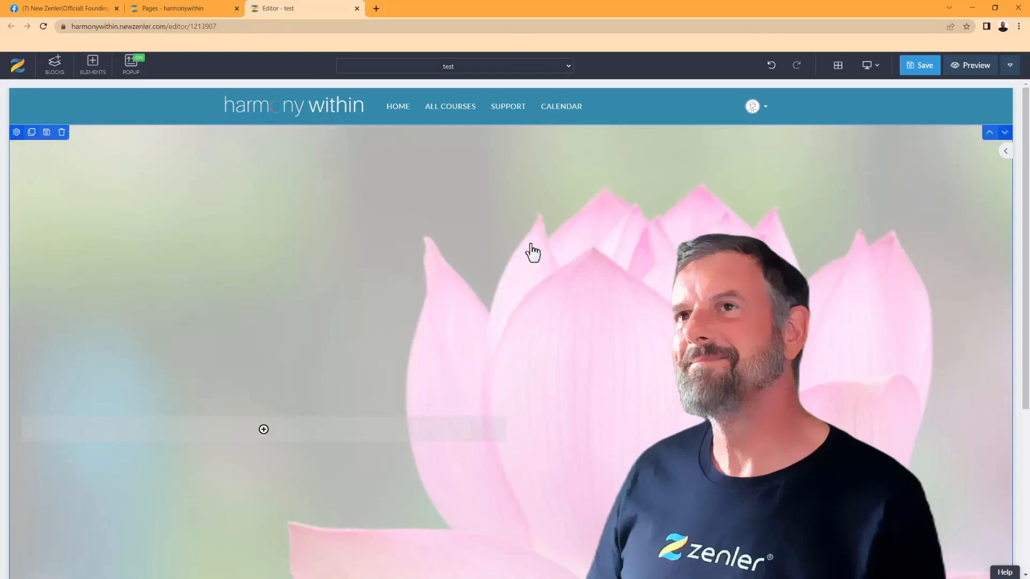
left_click(674, 243)
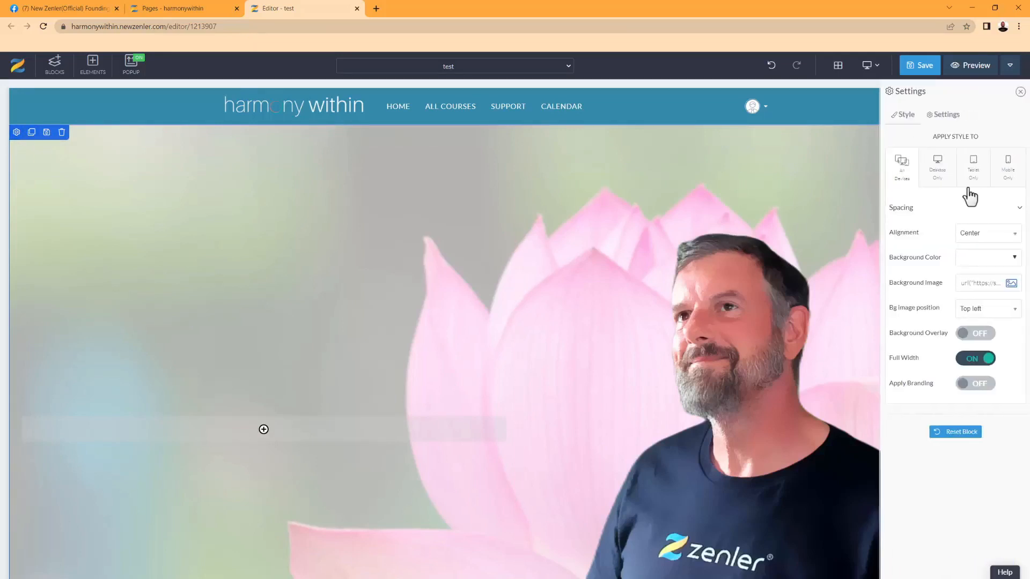
Swap the banner background to the green leaf picture and add a Heading 1 in the left column
left_click(1008, 287)
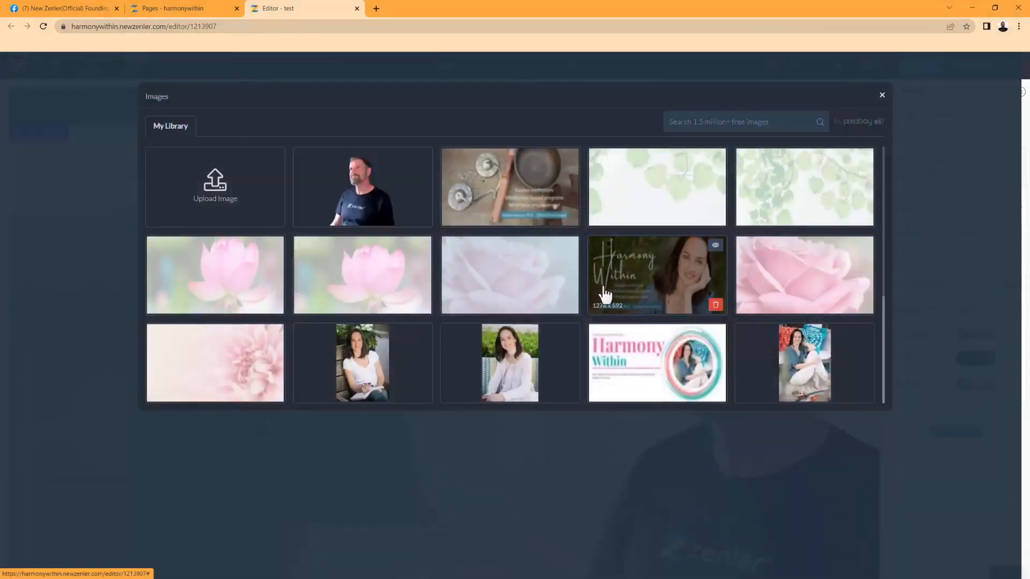
left_click(815, 195)
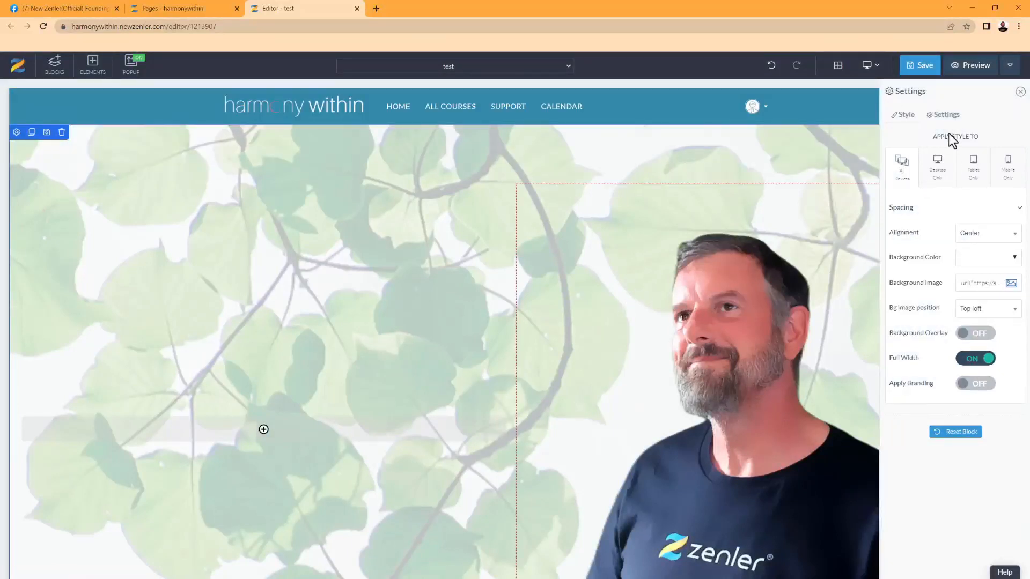
left_click(264, 431)
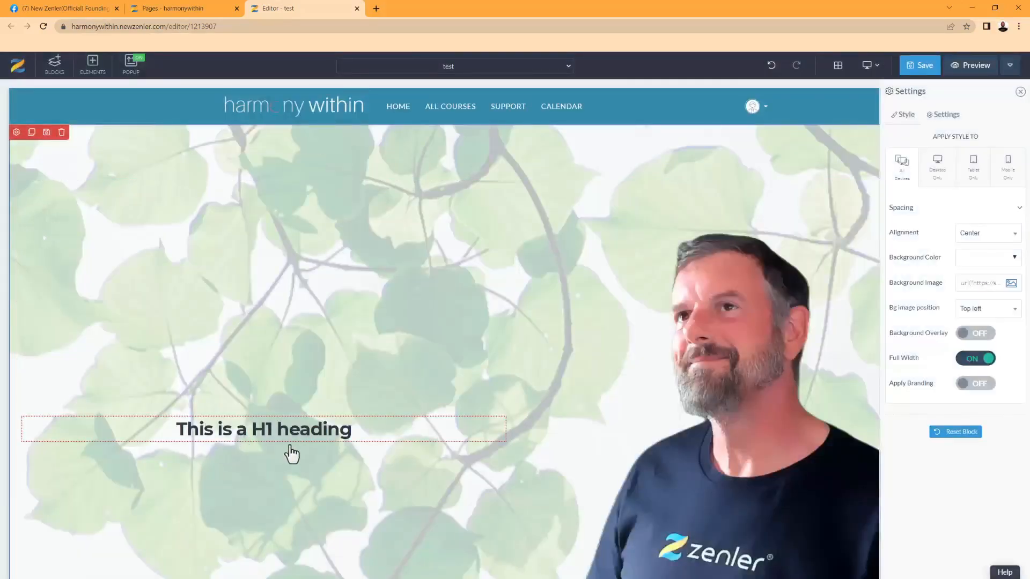
Add a regular paragraph below the H1 heading in the left column
left_click(267, 439)
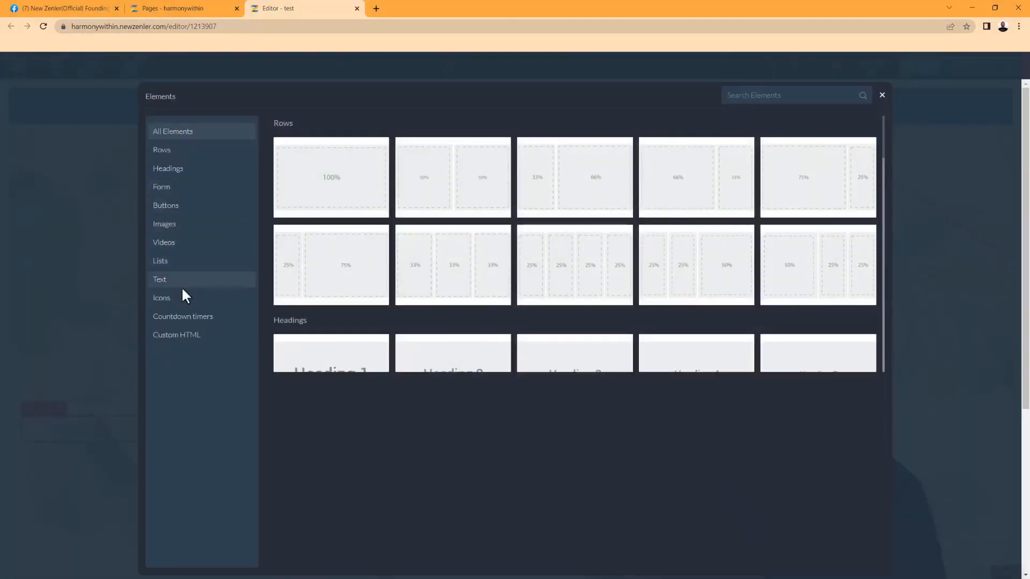
left_click(231, 277)
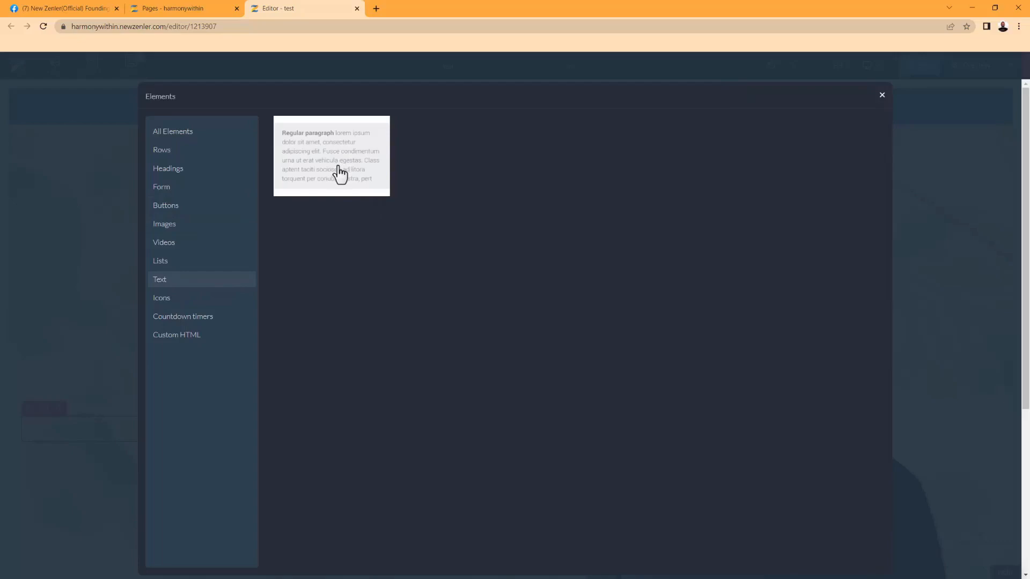
left_click(340, 172)
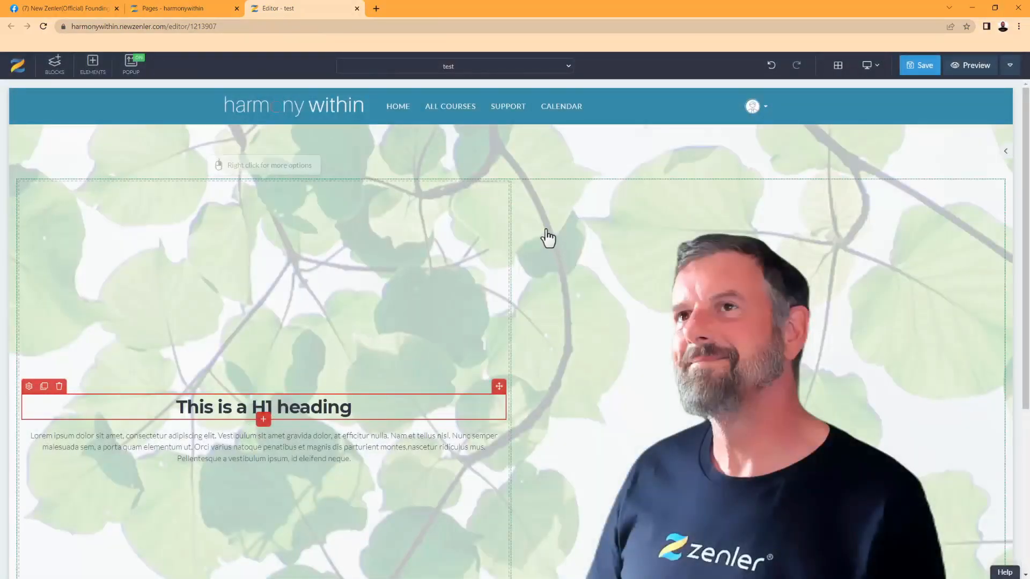
Set the two-column row's vertical alignment to top
left_click(513, 260)
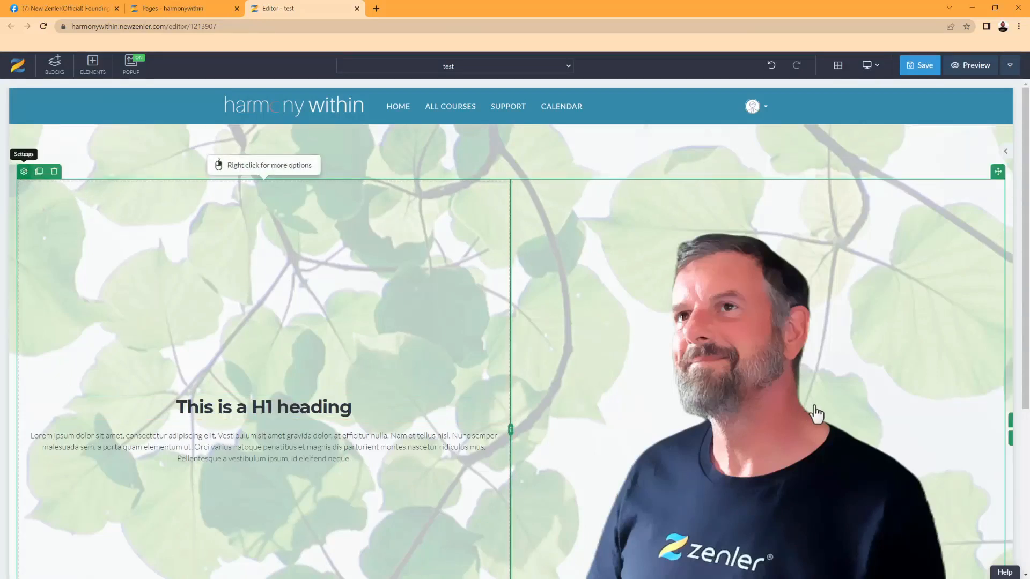
left_click(862, 416)
scroll(926, 429, "down", 1)
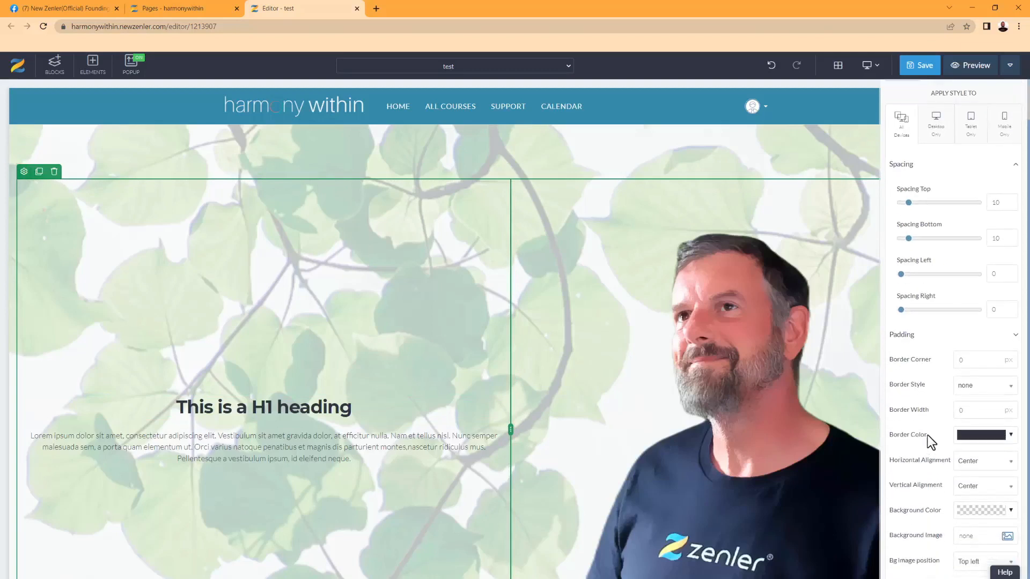
left_click(968, 486)
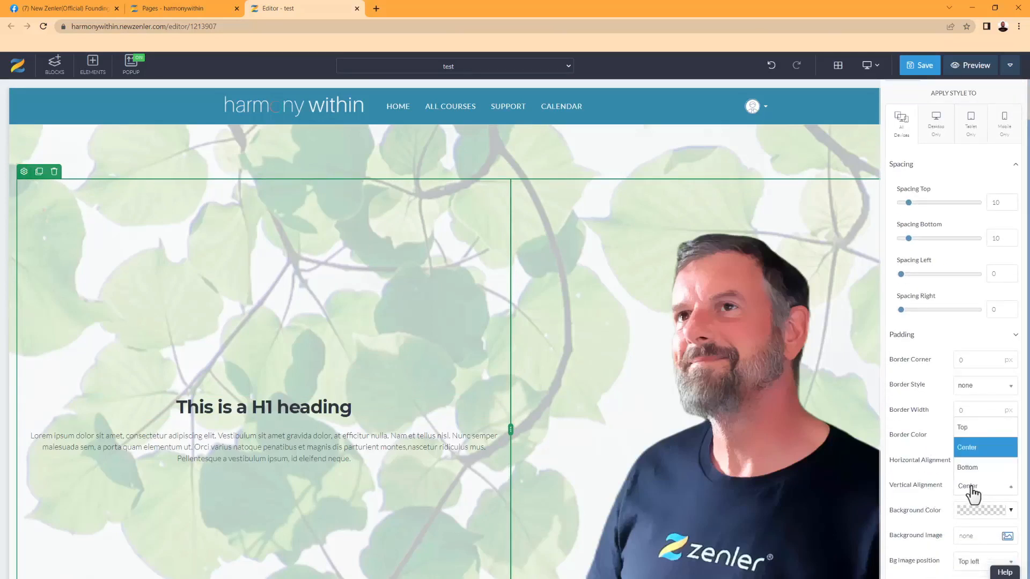
left_click(963, 427)
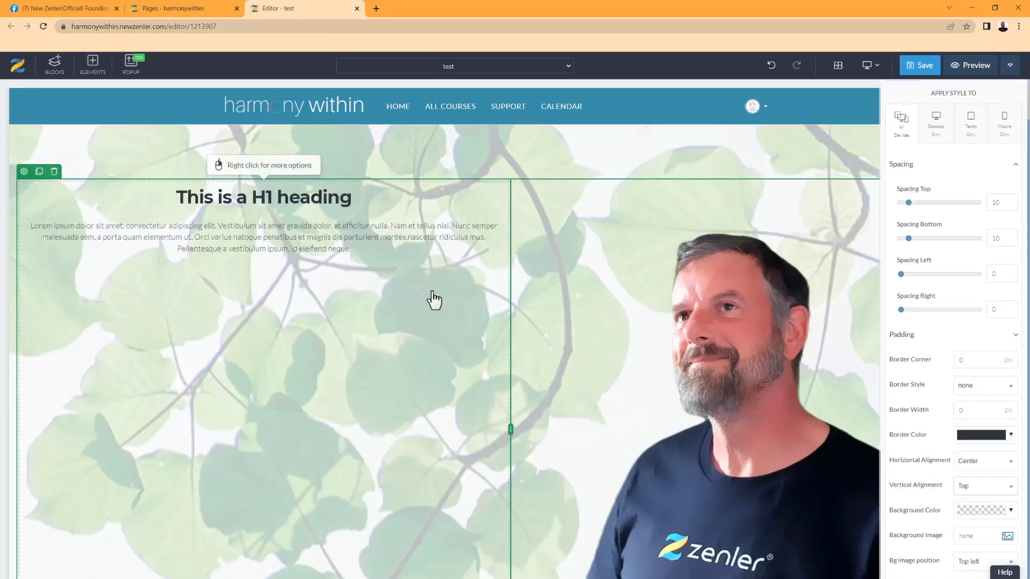
Shrink the portrait photo to fit its column beside the heading
scroll(464, 349, "down", 4)
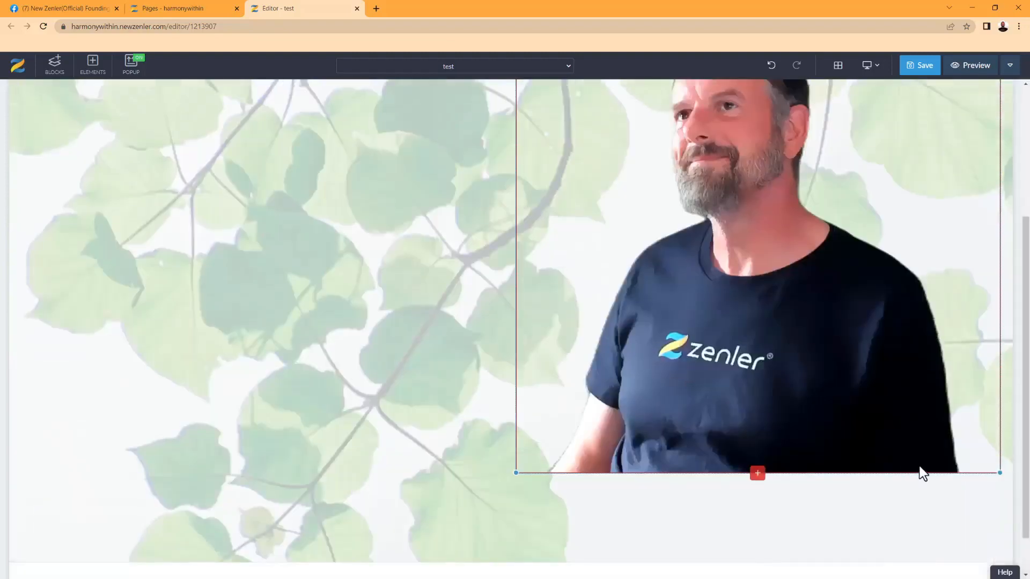
left_click_drag(1000, 471, 929, 364)
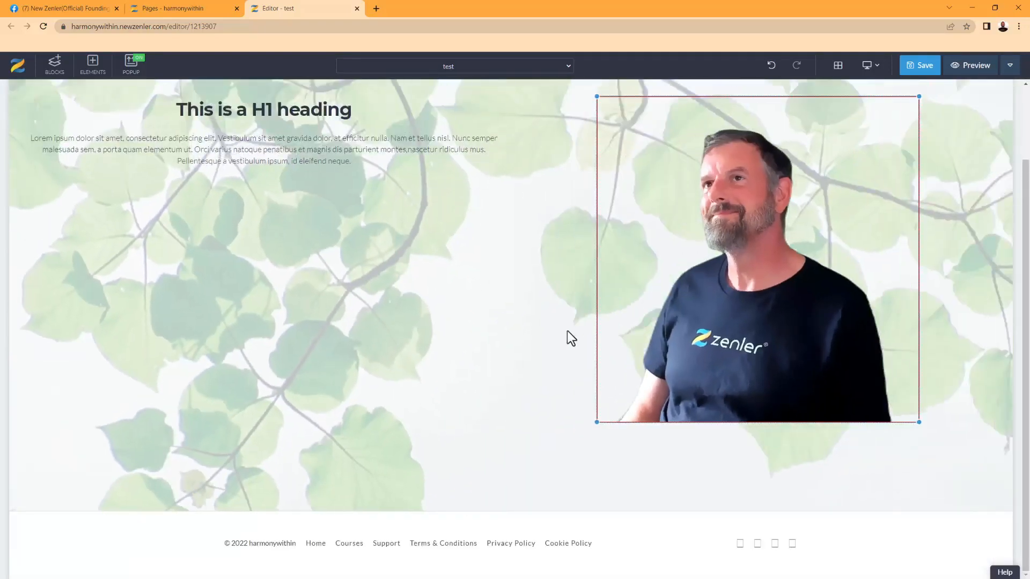
scroll(528, 349, "up", 2)
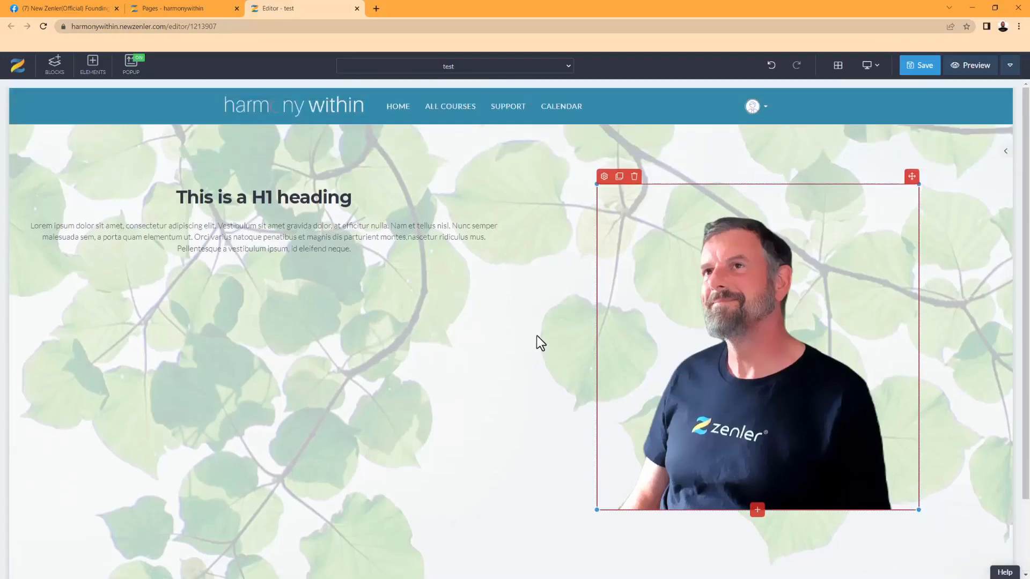
Save the 'test' page, accept its SEO settings, and open Save & Preview
left_click(969, 67)
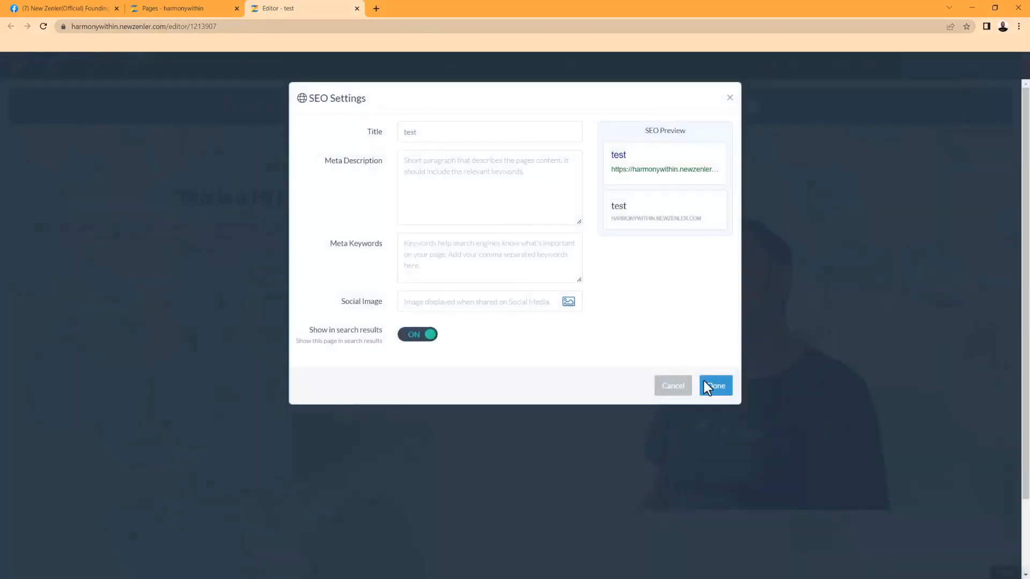
left_click(718, 386)
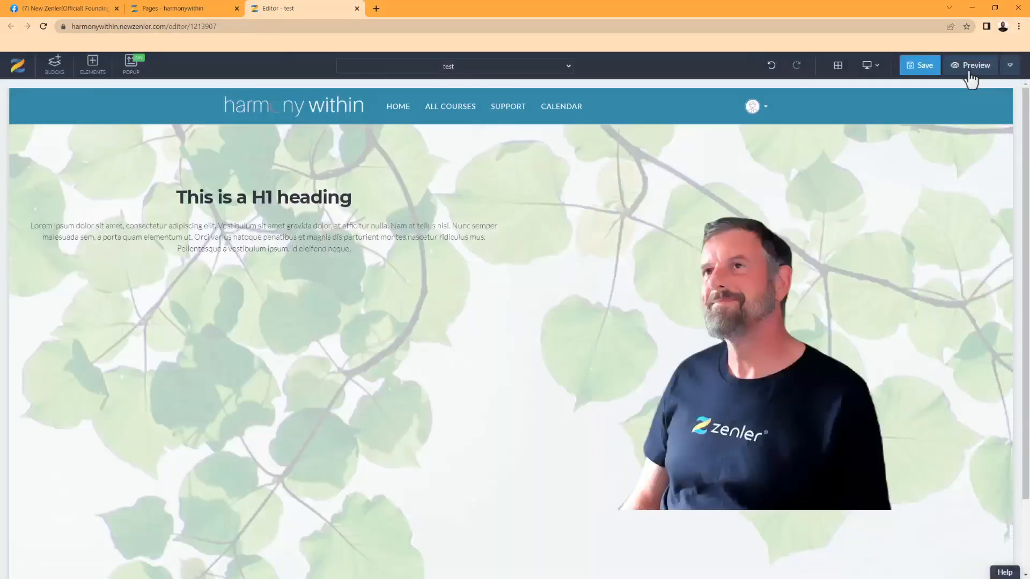
left_click(969, 73)
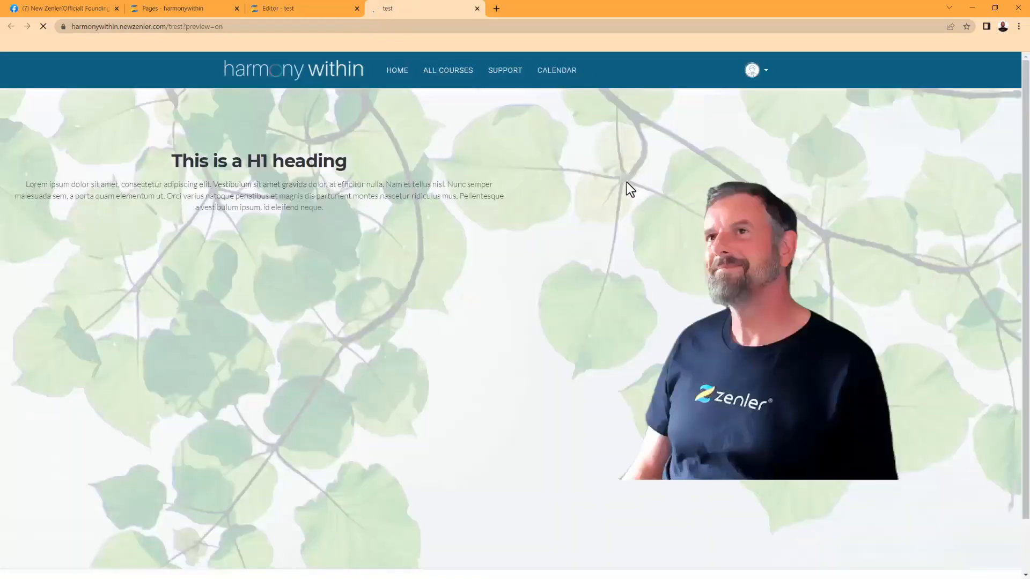
Resize the preview window from narrow to wide to check the layout reflow
left_click(990, 8)
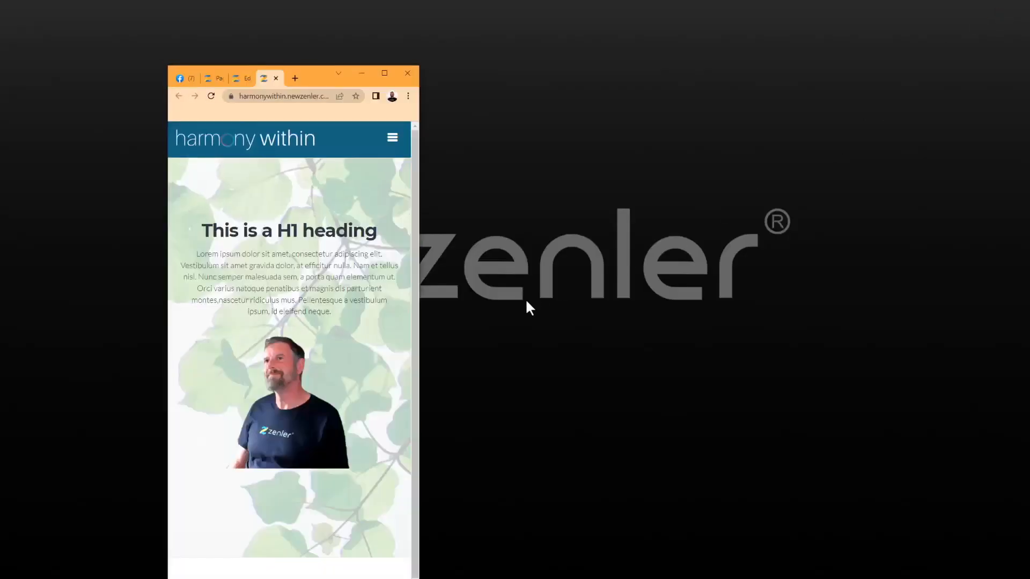
left_click_drag(419, 355, 545, 343)
scroll(429, 376, "up", 2)
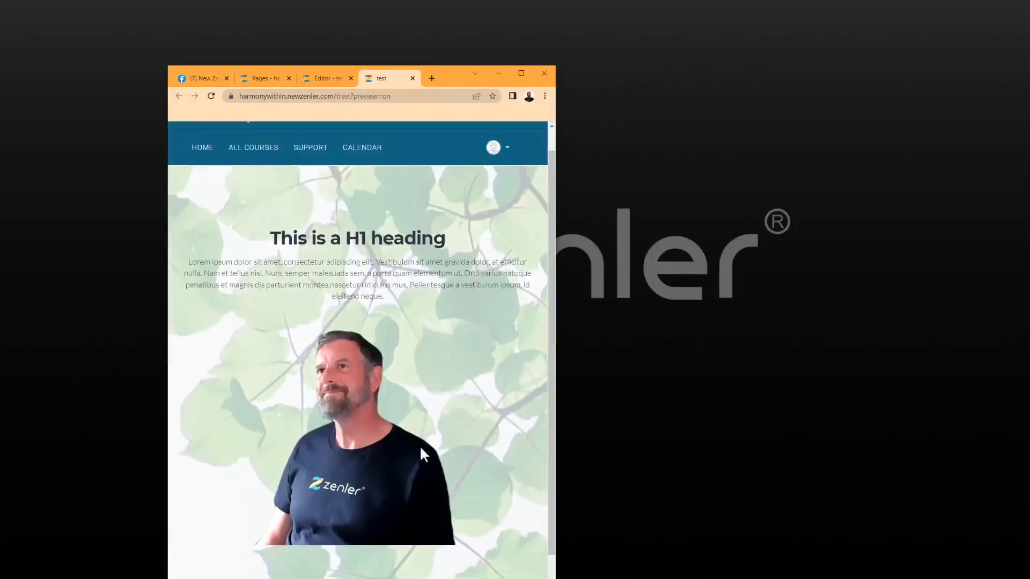
scroll(373, 445, "down", 1)
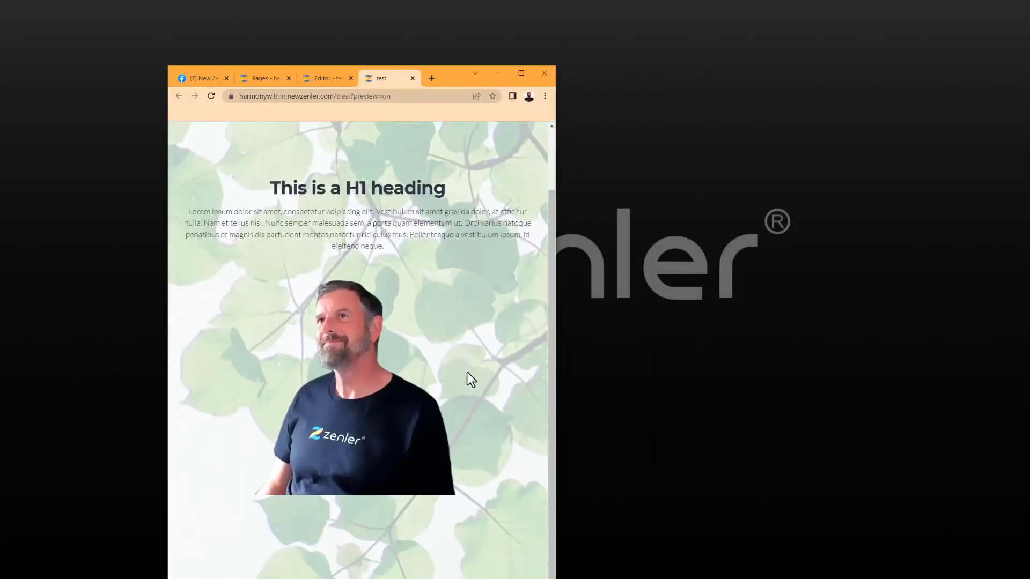
left_click_drag(556, 325, 819, 322)
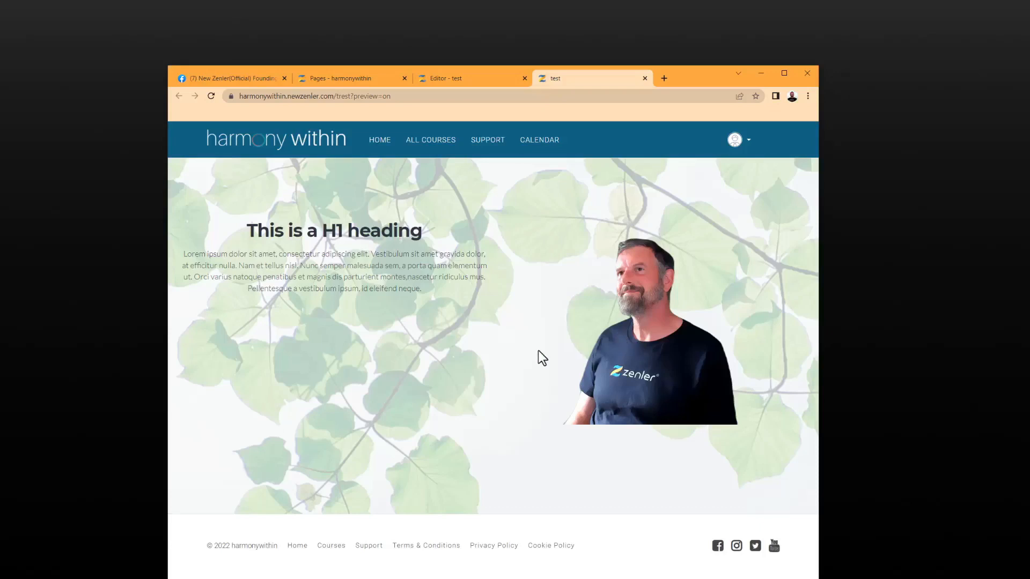
Maximise the browser and return to the editor with the leaf block's settings open
left_click(783, 73)
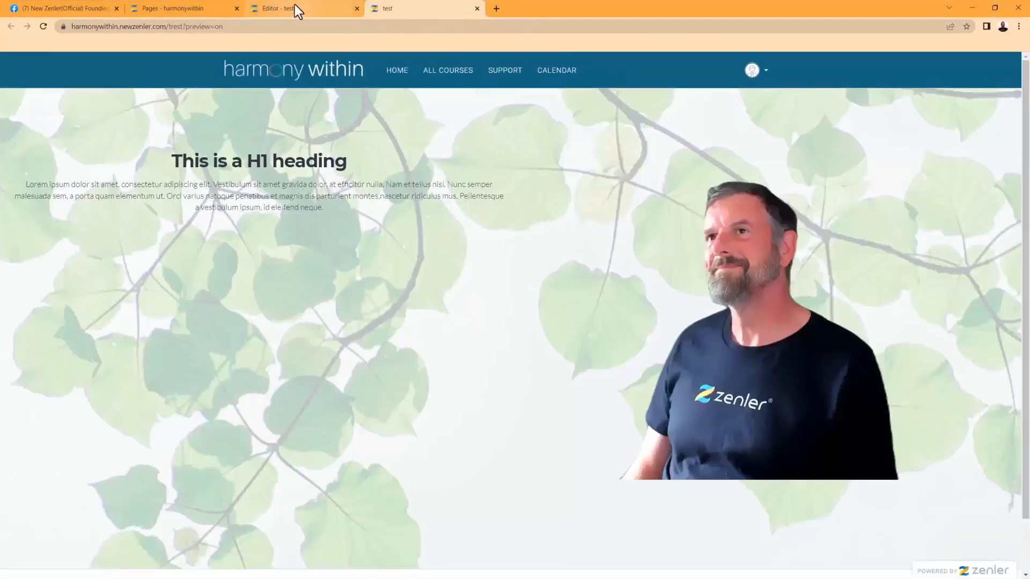
left_click(295, 6)
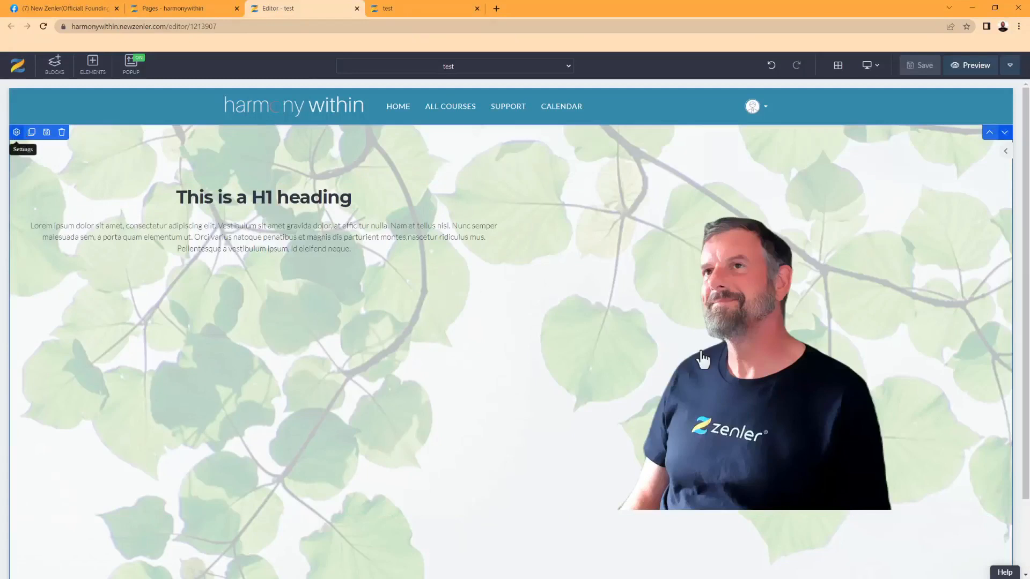
left_click(820, 293)
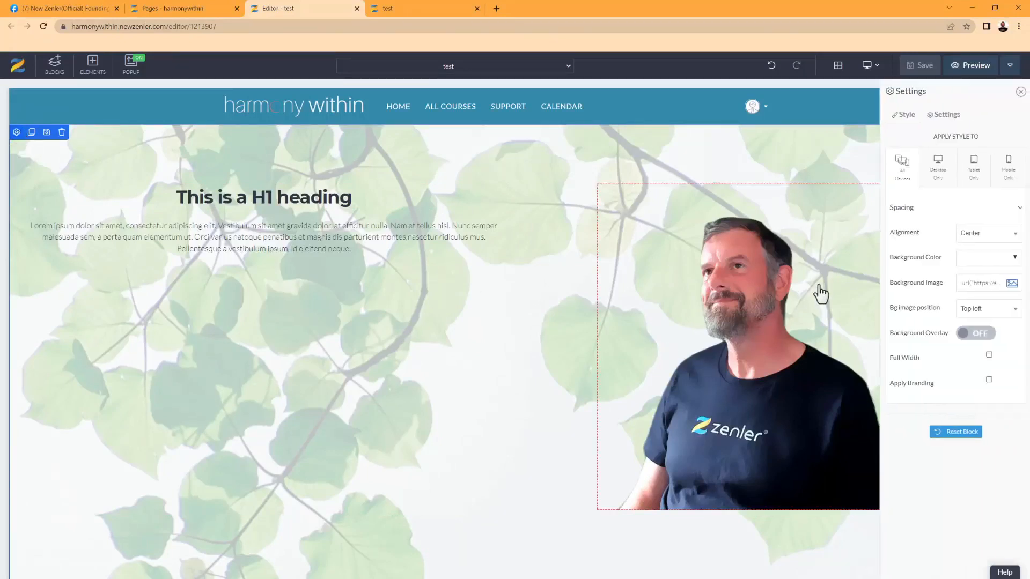
Remove the leaf background image and give the block a pink background colour
triple_click(992, 284)
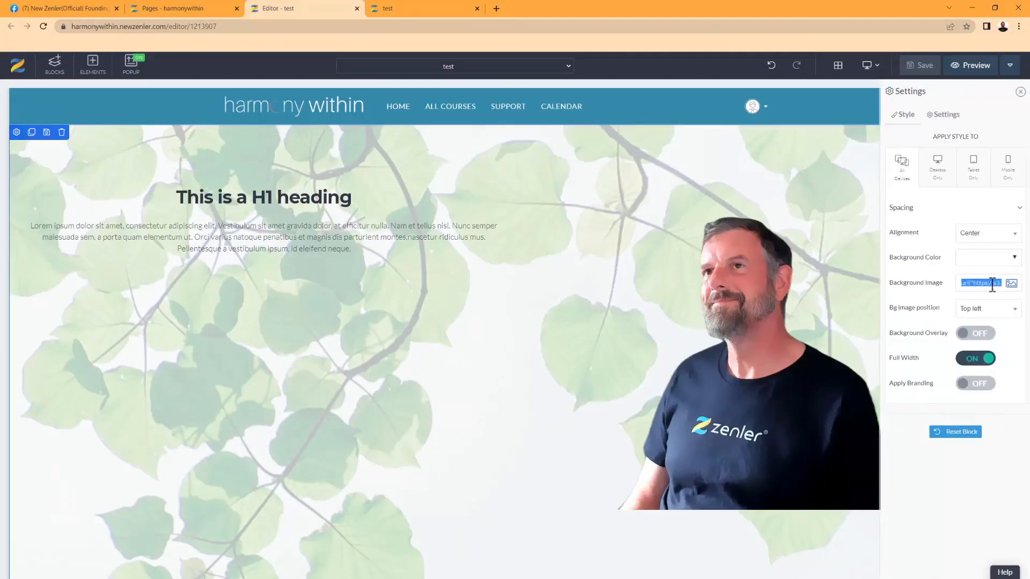
key("BackSpace")
left_click(1013, 259)
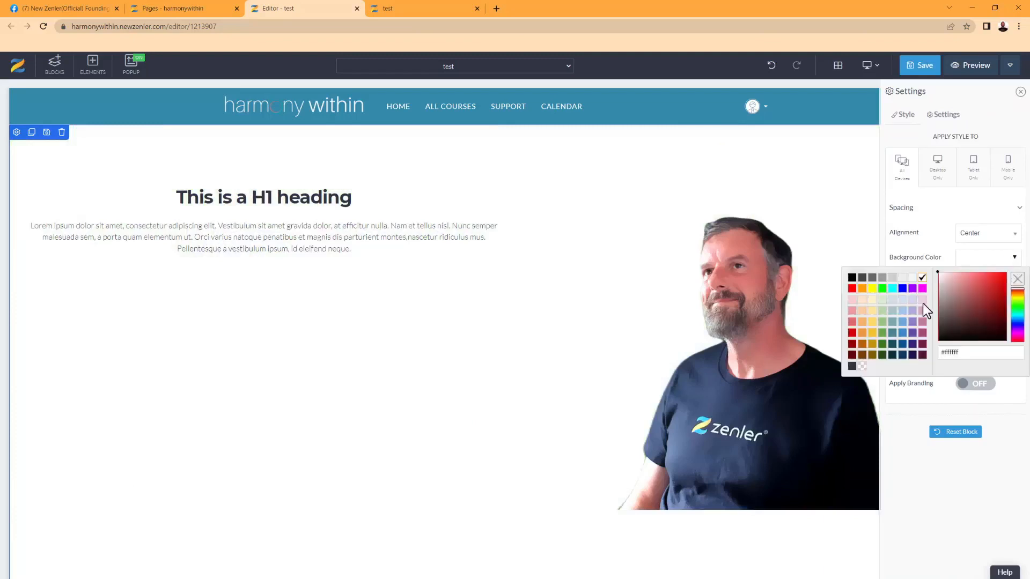
left_click(1003, 277)
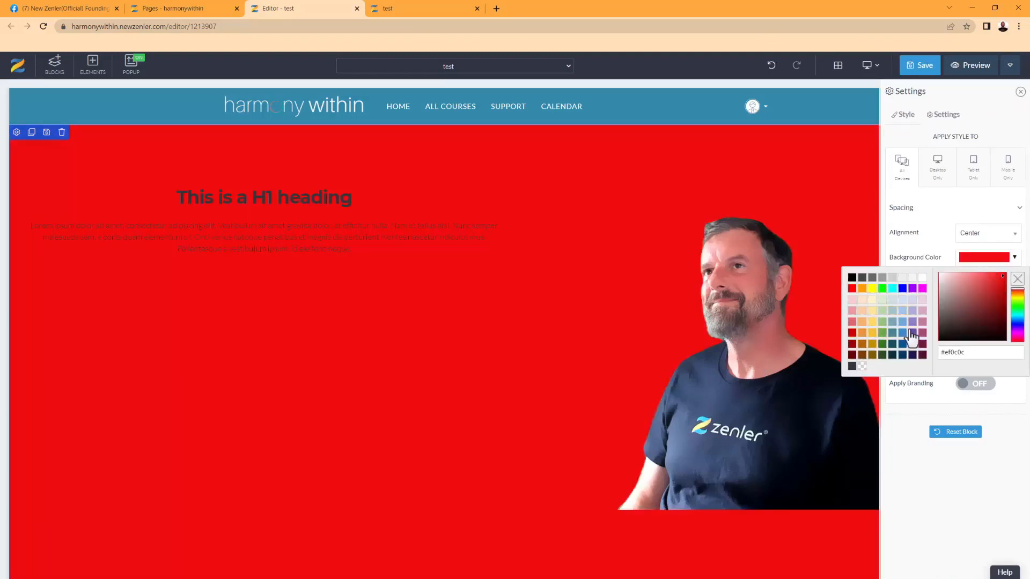
left_click(922, 311)
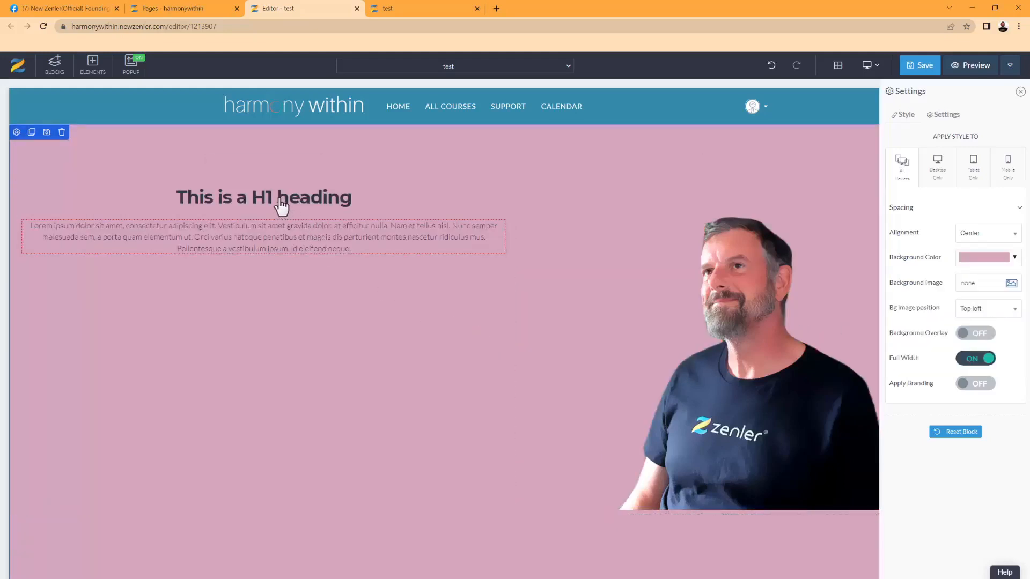
Set the H1 heading to font size 60 in white
left_click(31, 196)
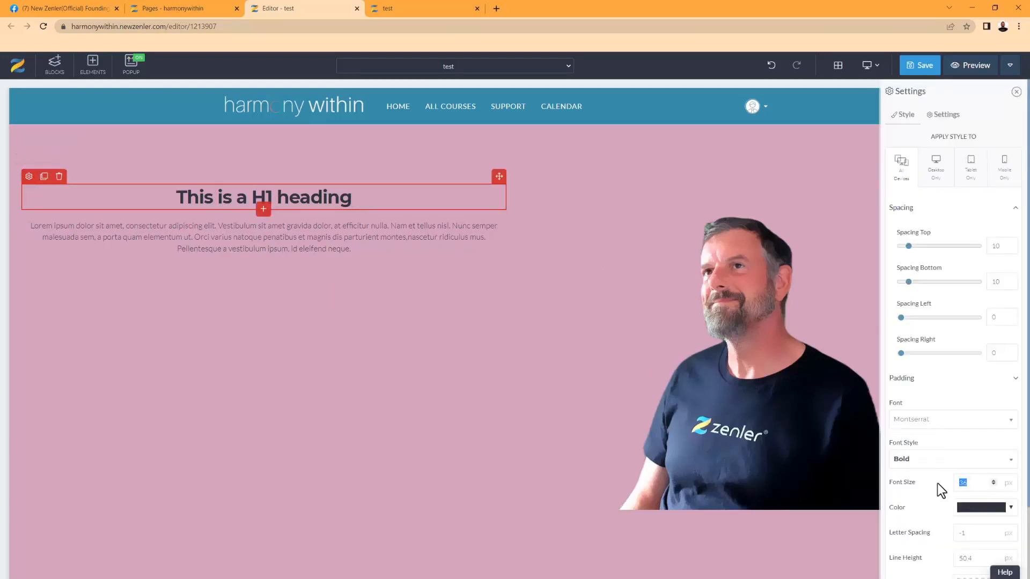
type("60")
left_click(1010, 508)
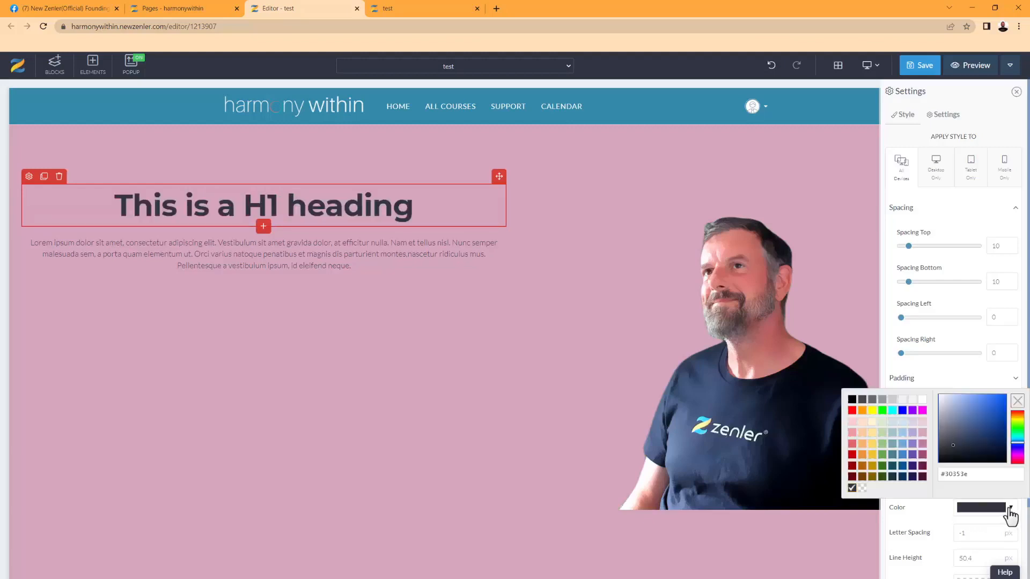
left_click(922, 400)
left_click(340, 294)
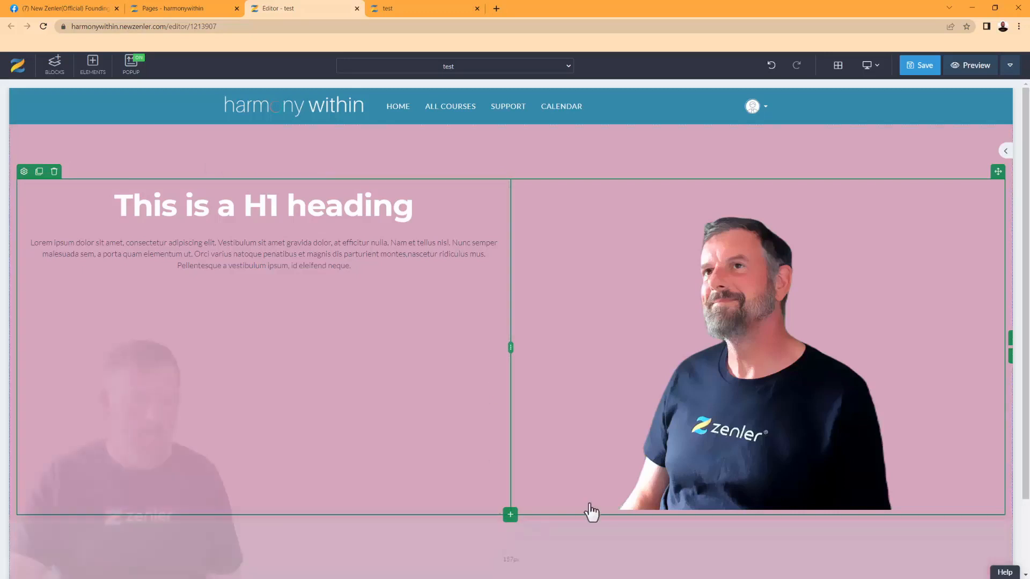
Reduce the section's bottom padding by dragging its handle upward
scroll(409, 488, "down", 2)
left_click_drag(403, 501, 403, 387)
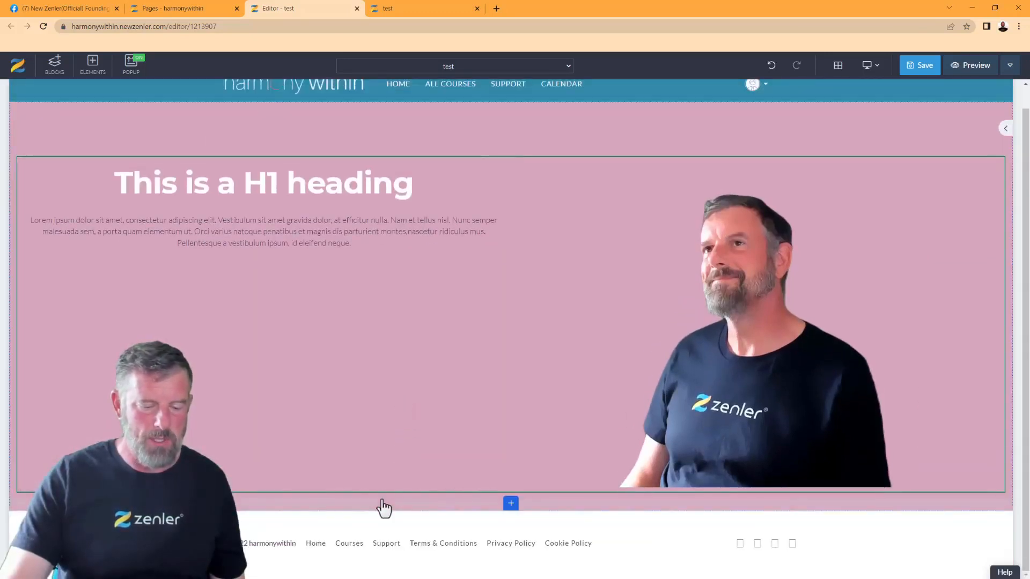
left_click_drag(378, 507, 381, 472)
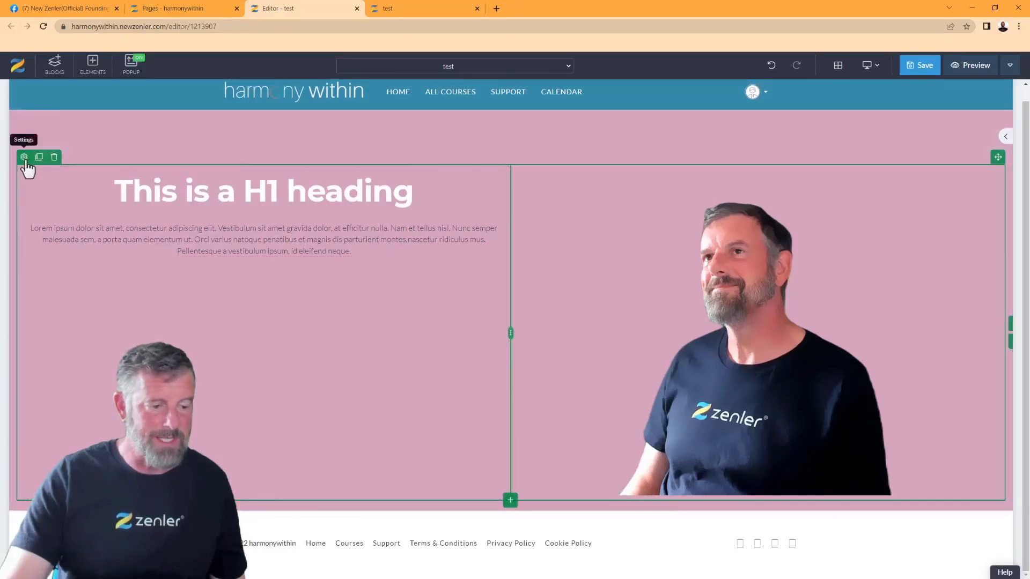
Set Spacing Bottom to -10 on the portrait column and the portrait image
left_click(756, 247)
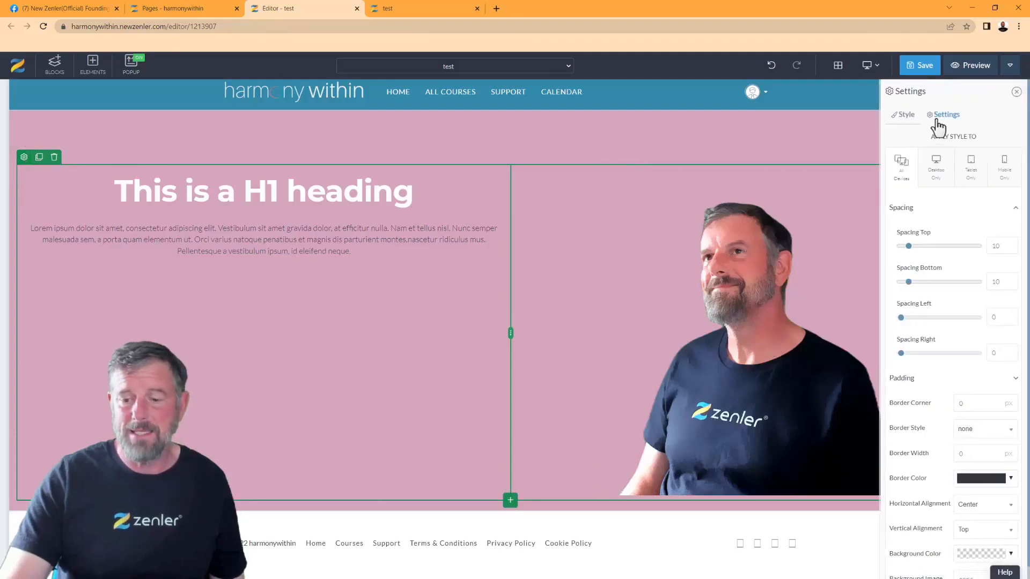
left_click_drag(908, 283, 892, 285)
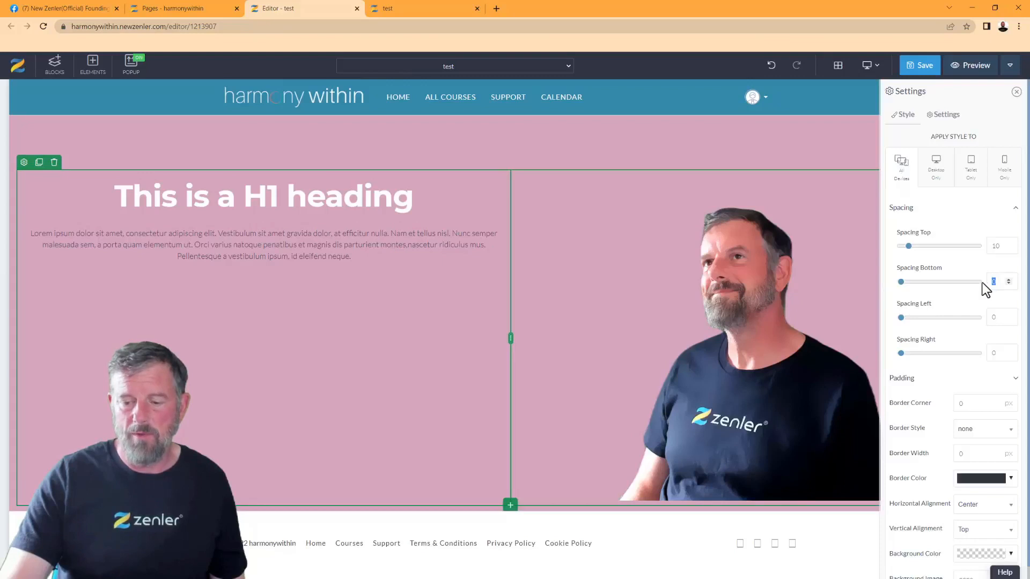
type("-10")
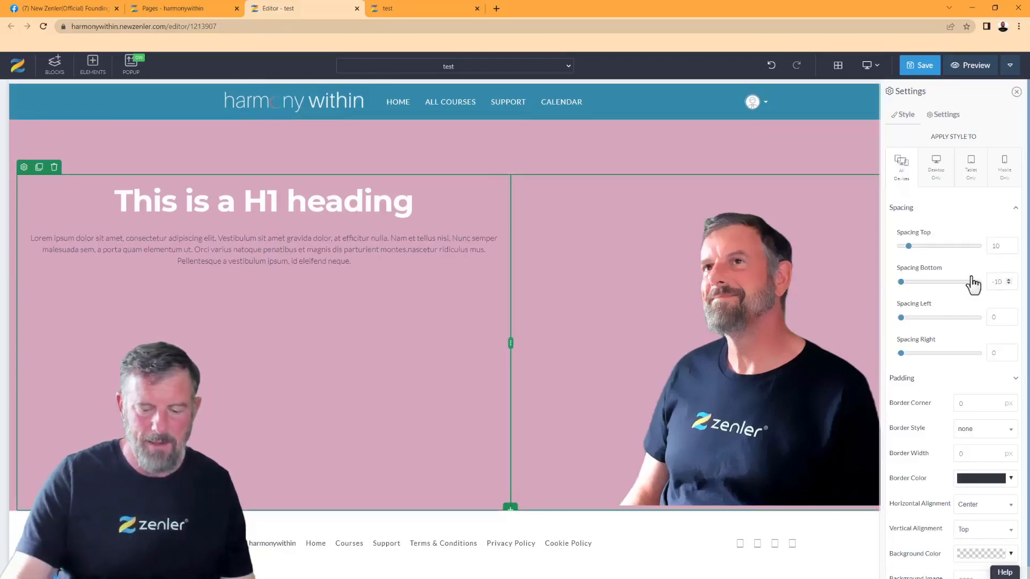
left_click(732, 417)
left_click(604, 171)
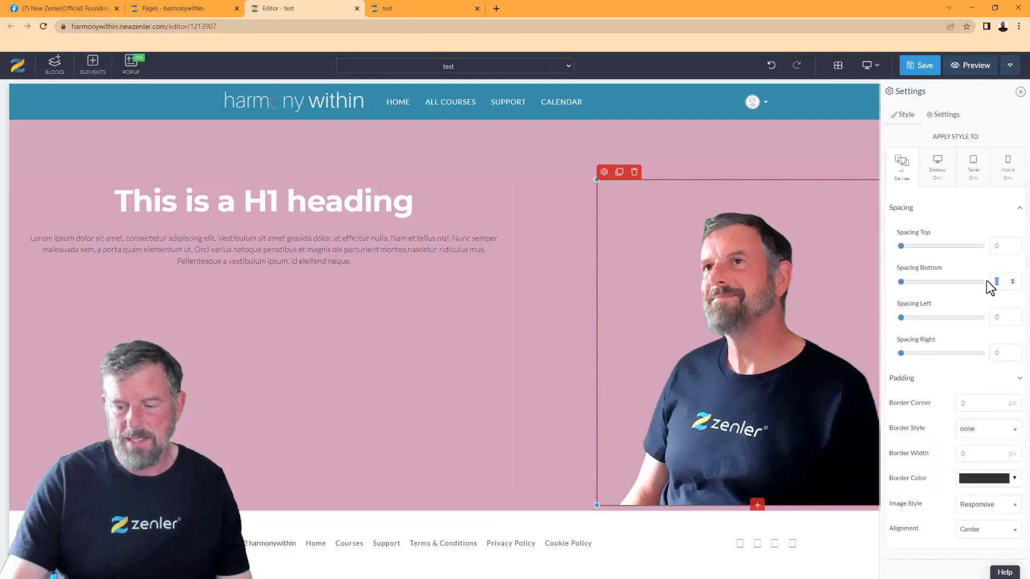
type("-10")
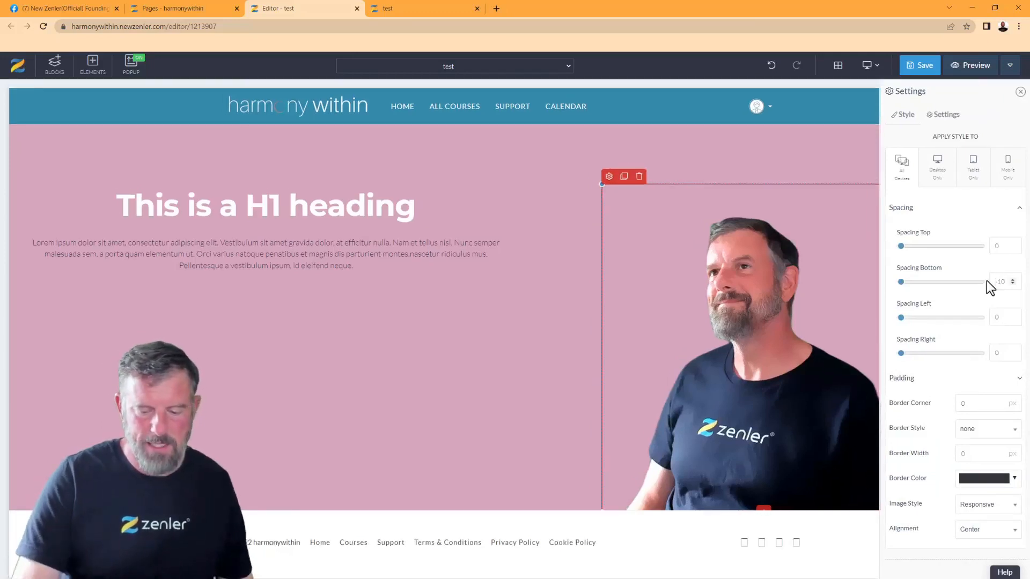
left_click(383, 355)
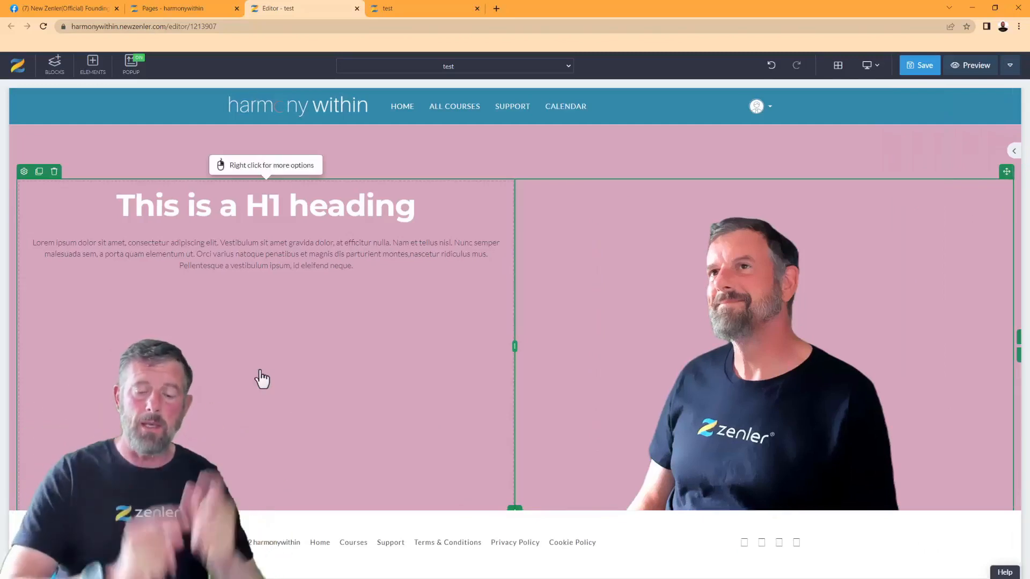
Save the Zenler page edits and reload the live preview tab to show them
left_click(924, 70)
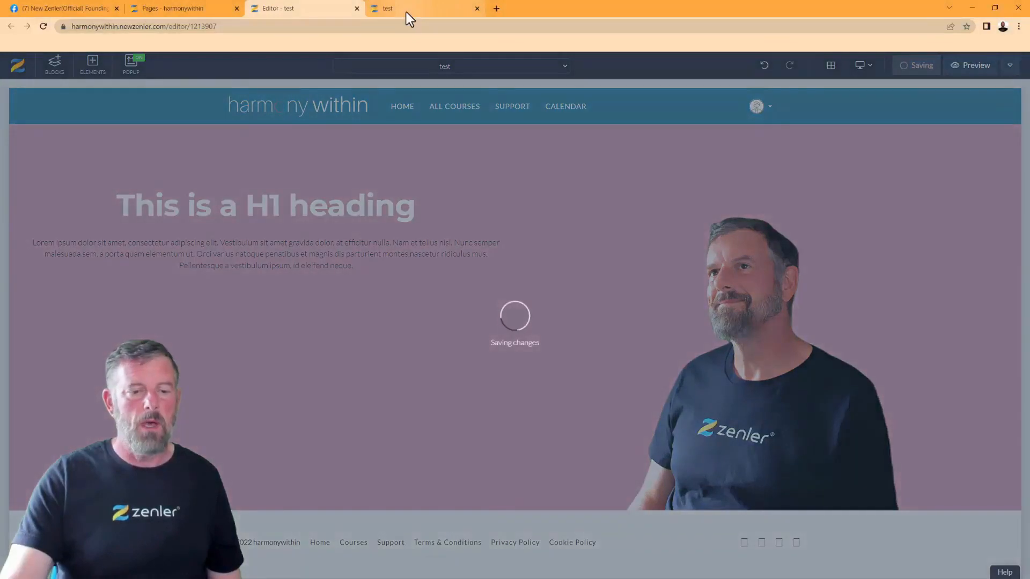
mouse_move(407, 12)
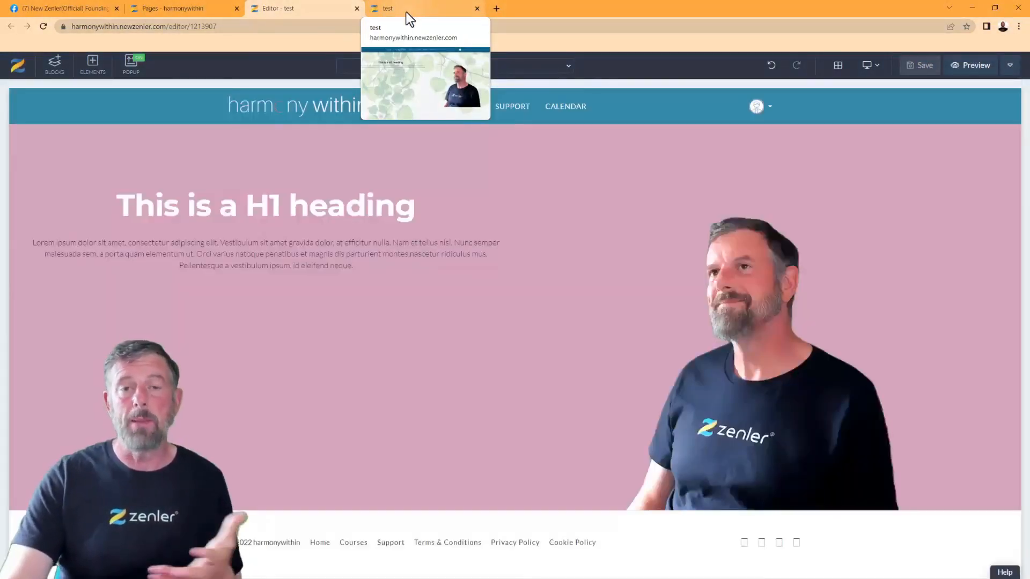
left_click(406, 12)
left_click(44, 26)
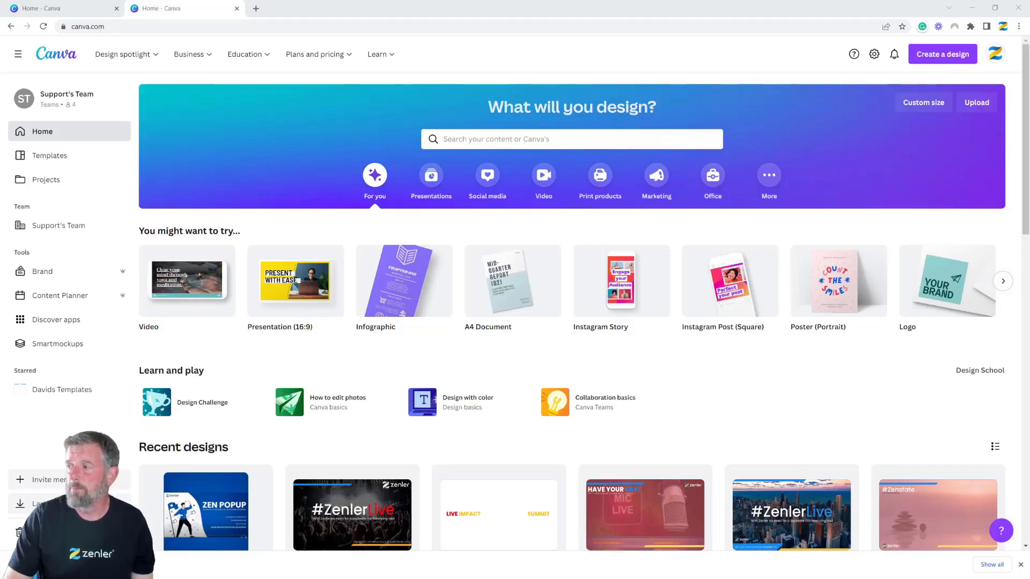
Check the green-screen jpg's dimensions (3200 × 1800) in File Explorer, then move the window aside
left_click_drag(1029, 219, 483, 101)
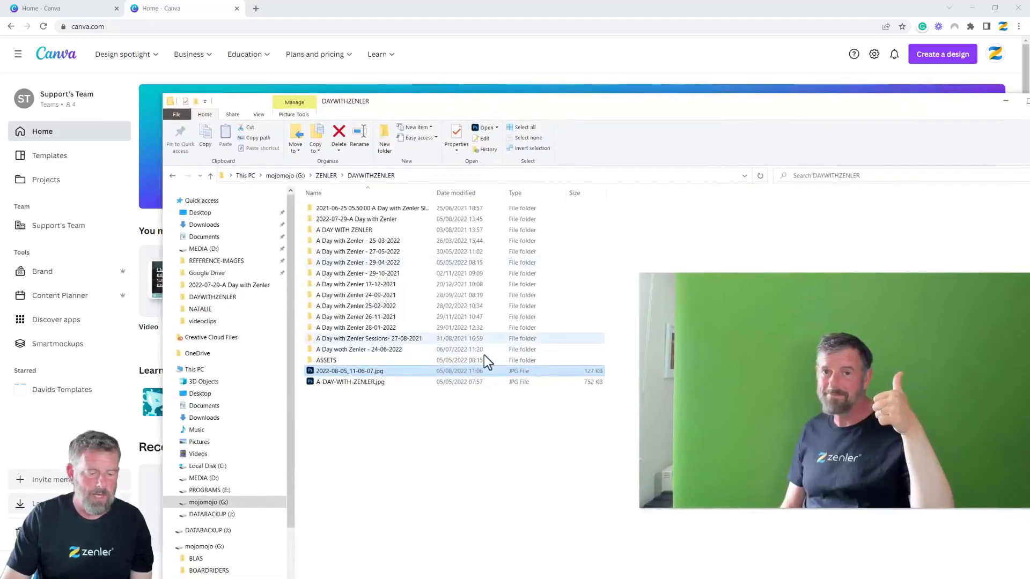
right_click(353, 372)
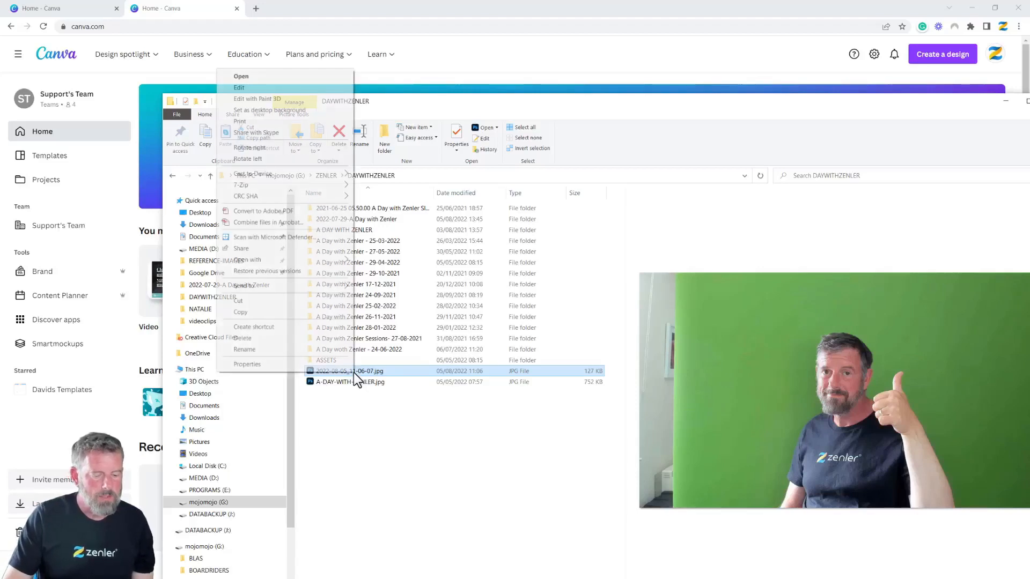
left_click(292, 364)
left_click(512, 344)
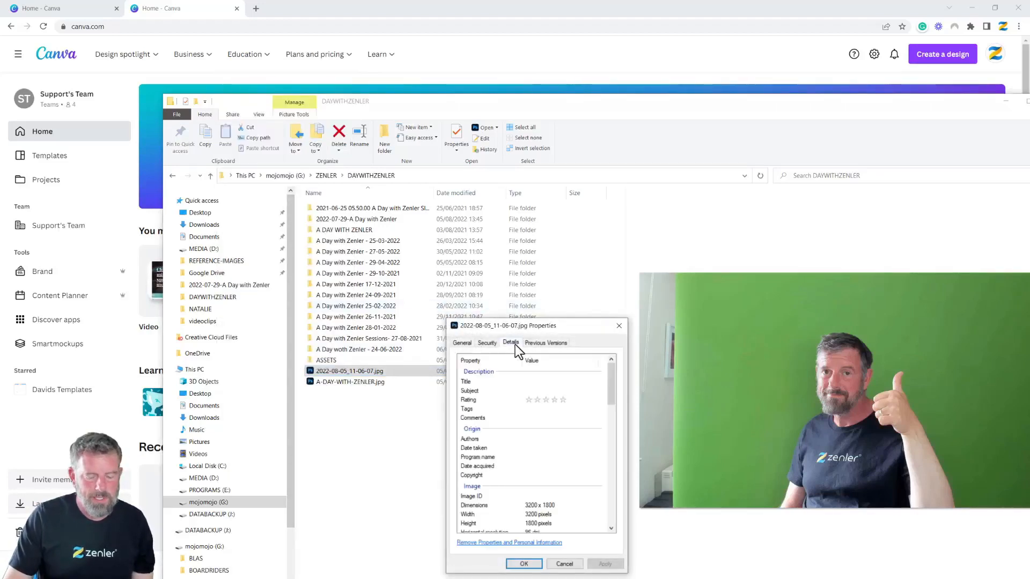
left_click(559, 506)
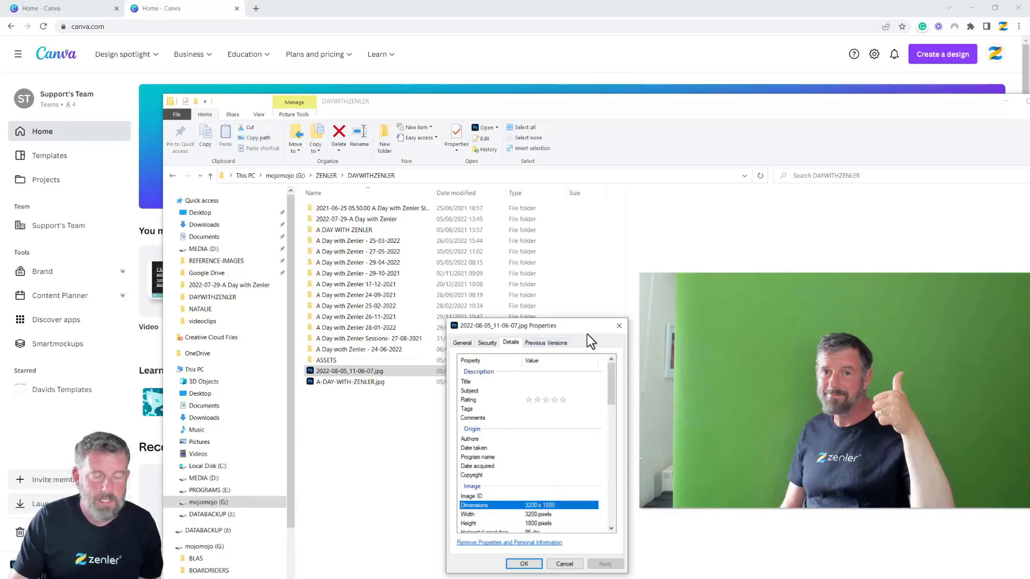
left_click(618, 326)
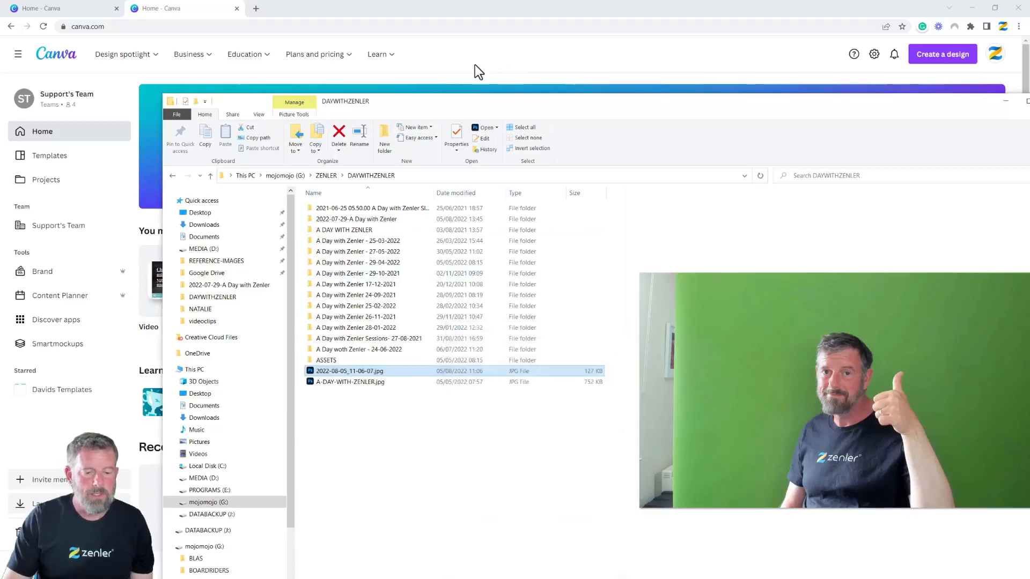
left_click_drag(444, 110, 1029, 209)
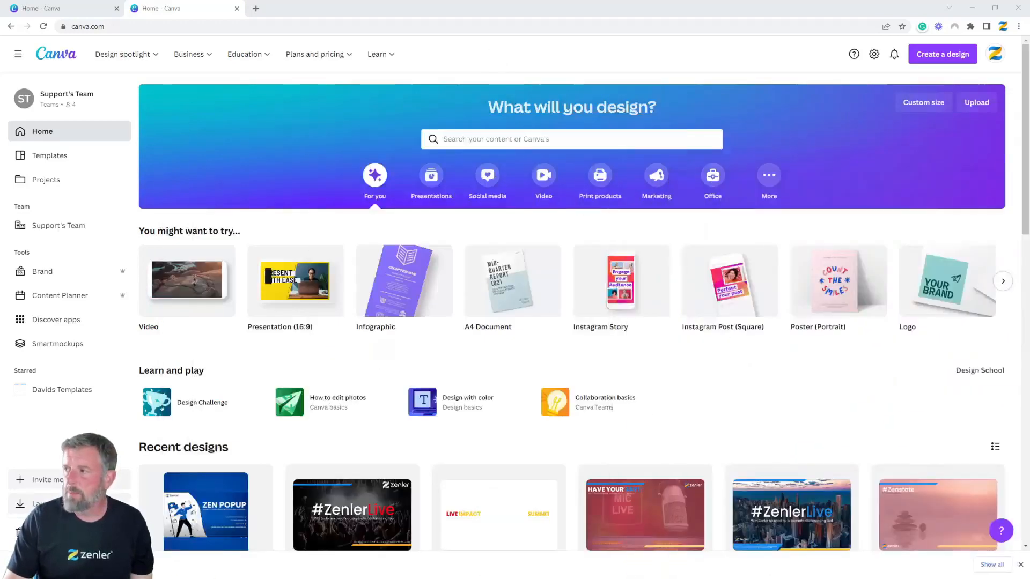
Create a new blank Canva design with custom size 3200 × 1800 px
left_click(931, 62)
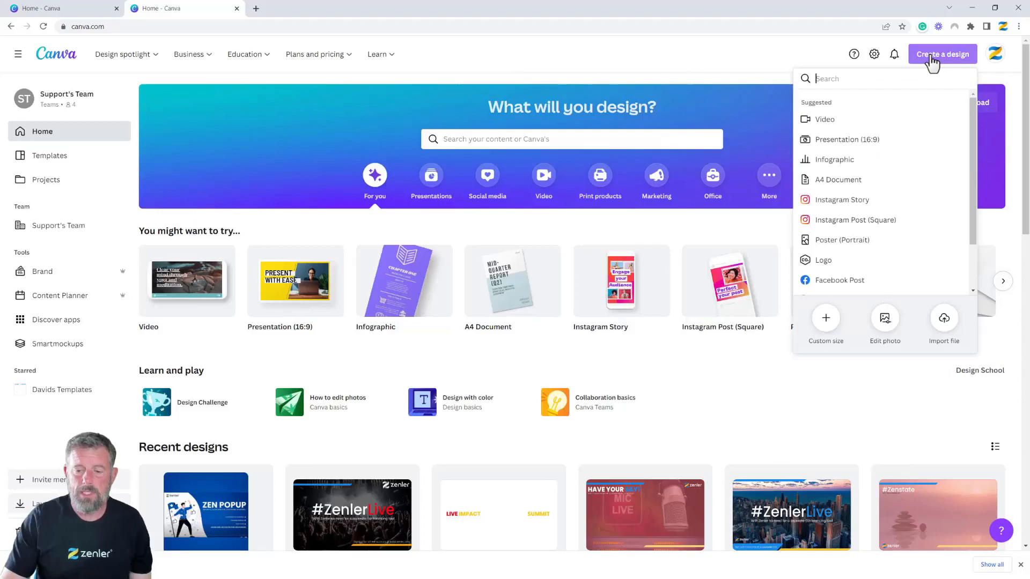
left_click(826, 323)
type("3200")
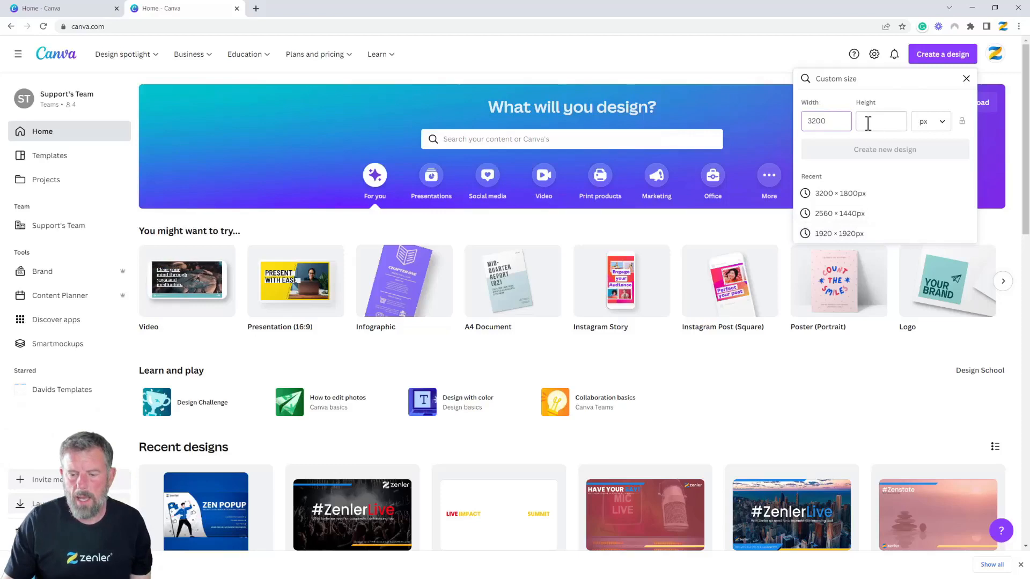
left_click(839, 194)
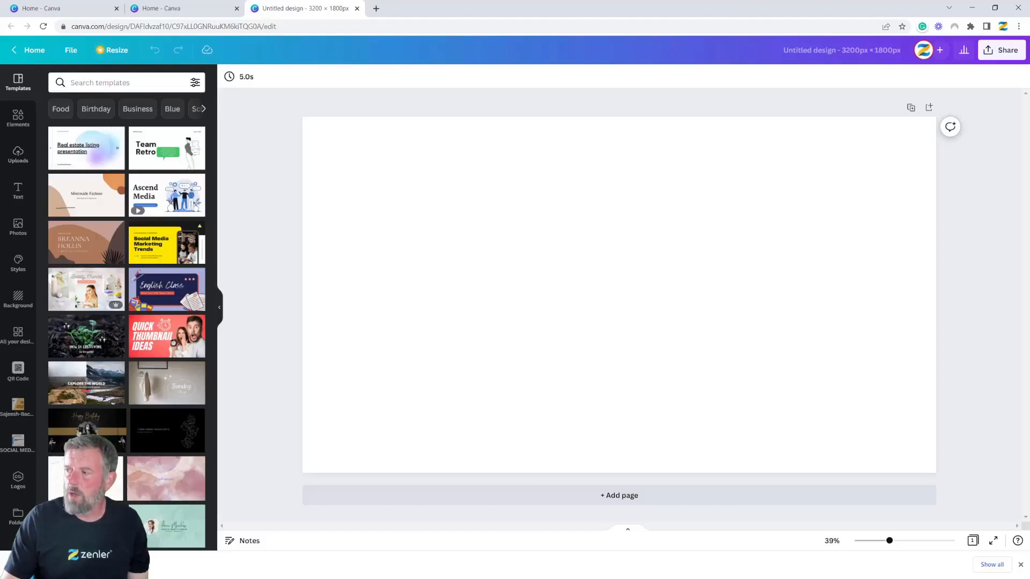
Upload the green-screen photo, enlarge it to fill the page, and trim its sides around the person
left_click_drag(856, 396, 565, 291)
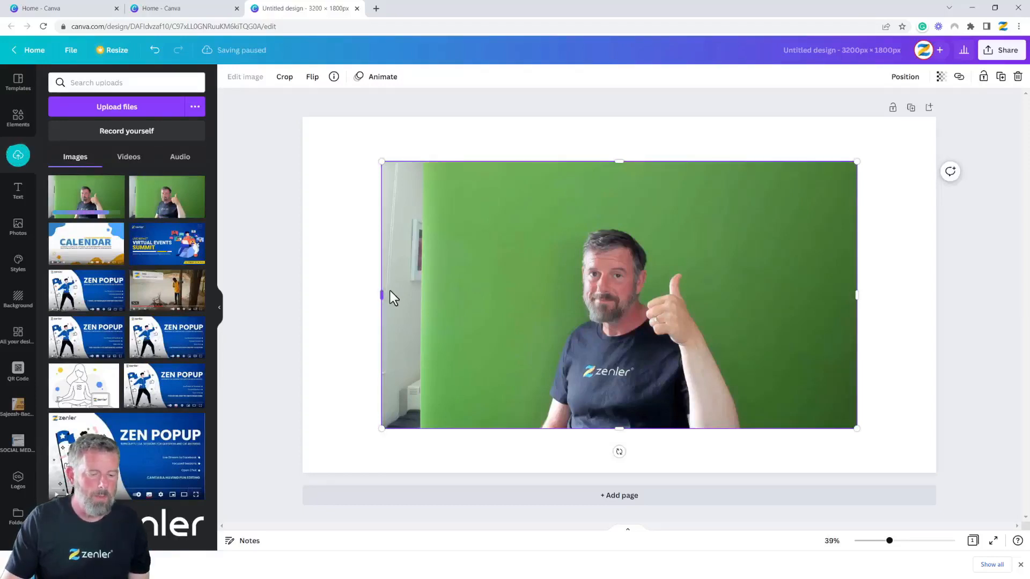
left_click_drag(506, 294, 428, 249)
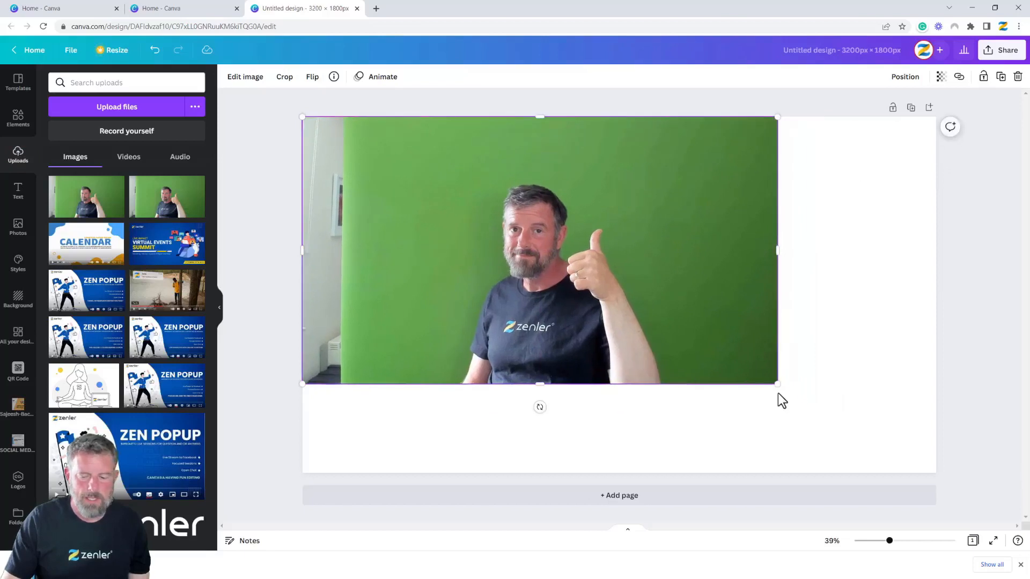
left_click_drag(776, 384, 936, 472)
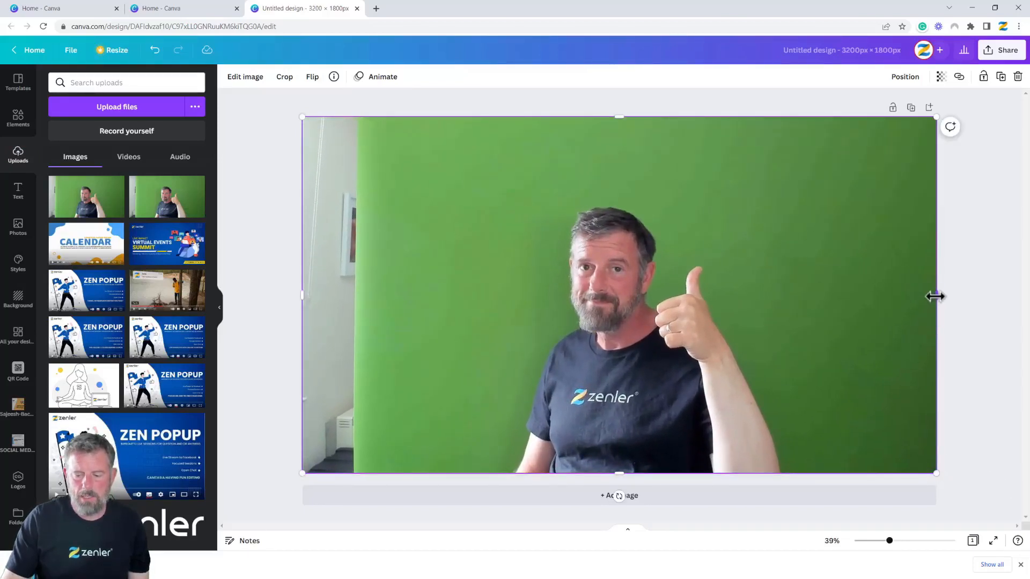
left_click_drag(933, 297, 818, 300)
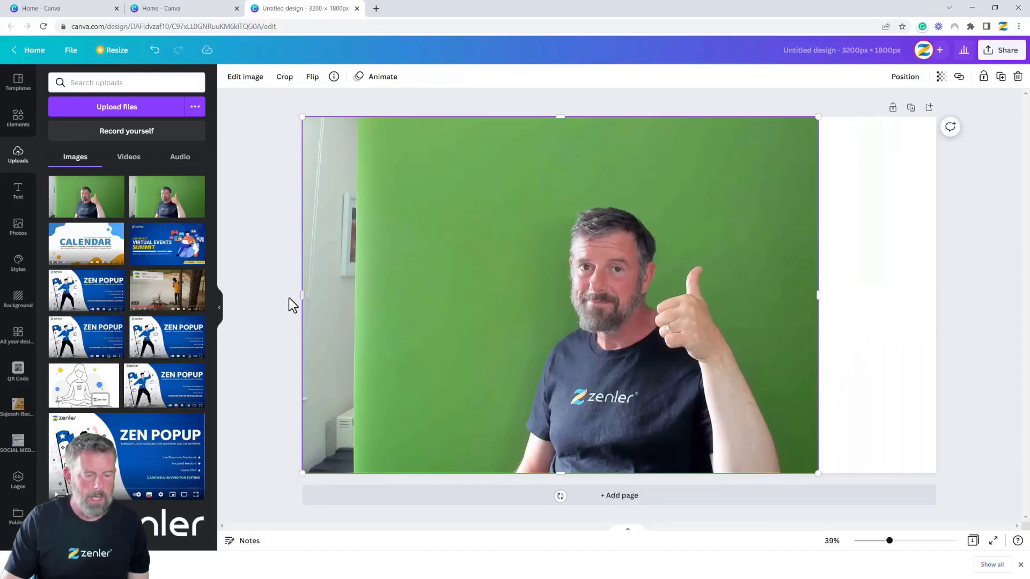
left_click_drag(303, 293, 456, 302)
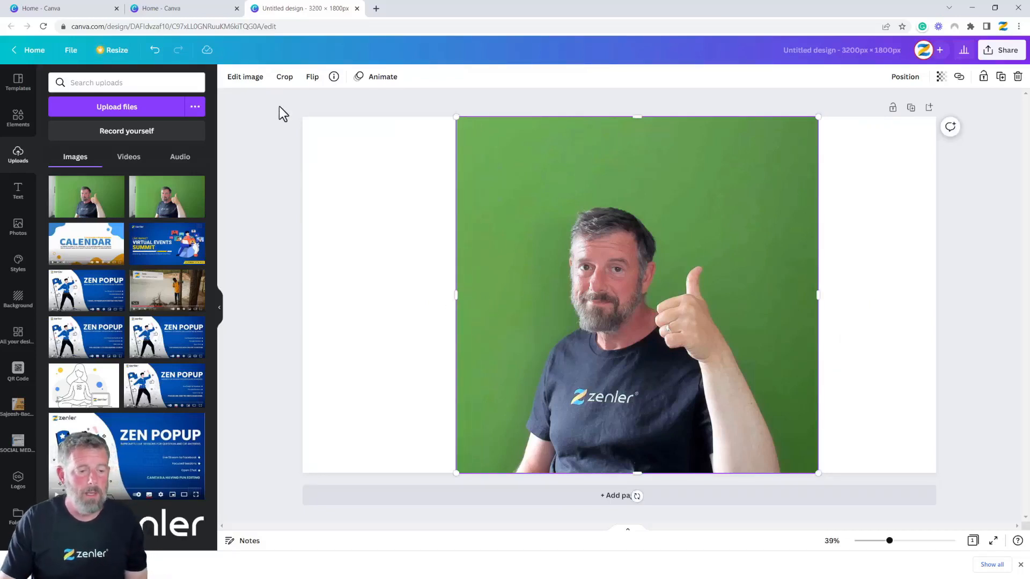
left_click(248, 81)
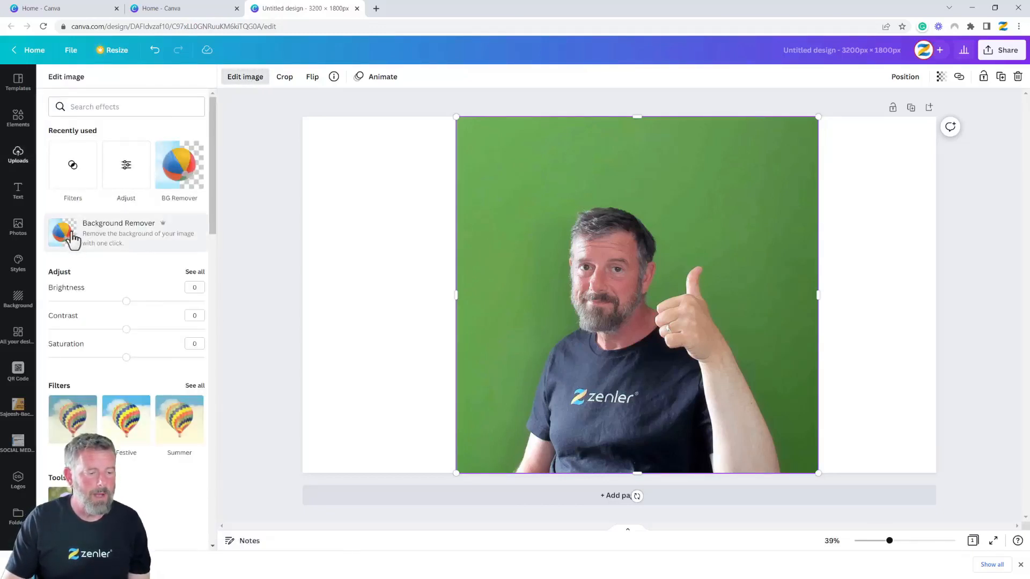
Run Background Remover on the portrait to cut the person out of the green screen
left_click(110, 236)
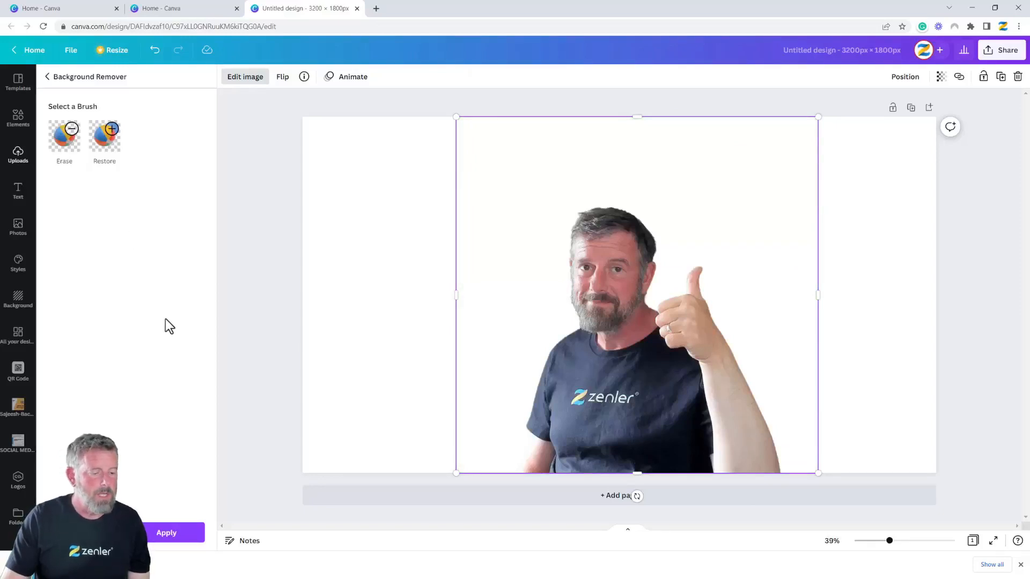
left_click(258, 78)
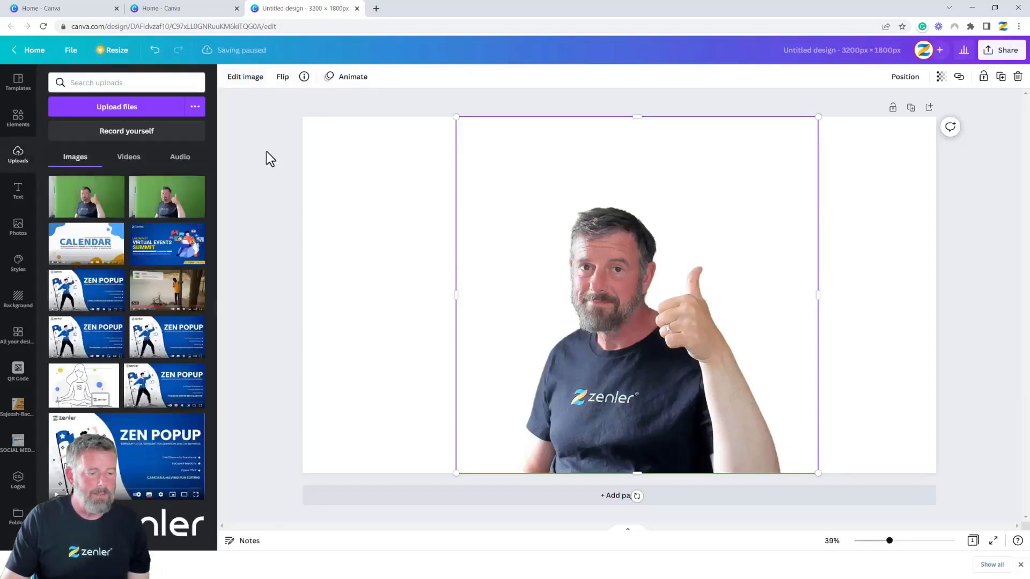
left_click(245, 79)
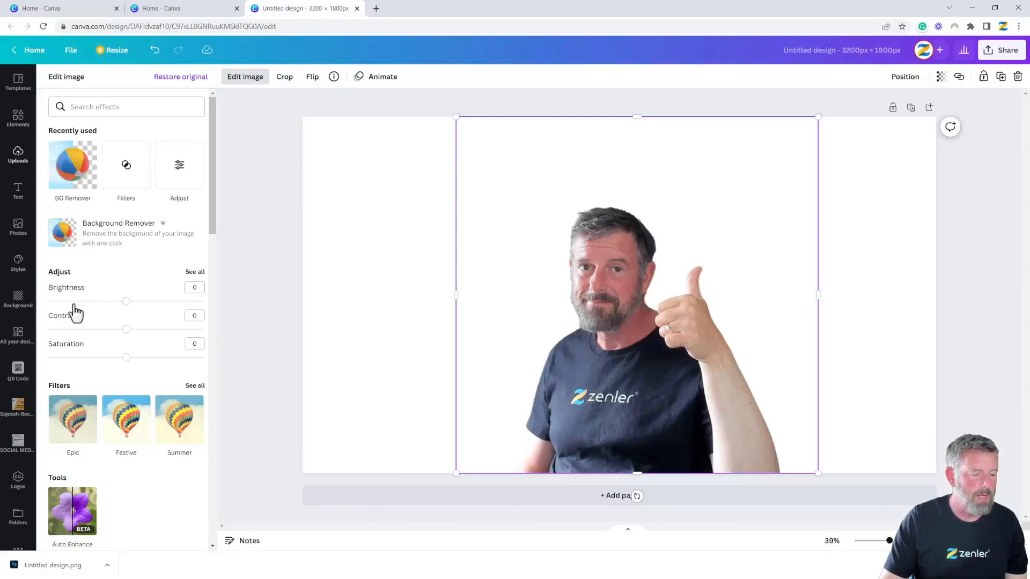
scroll(147, 270, "down", 4)
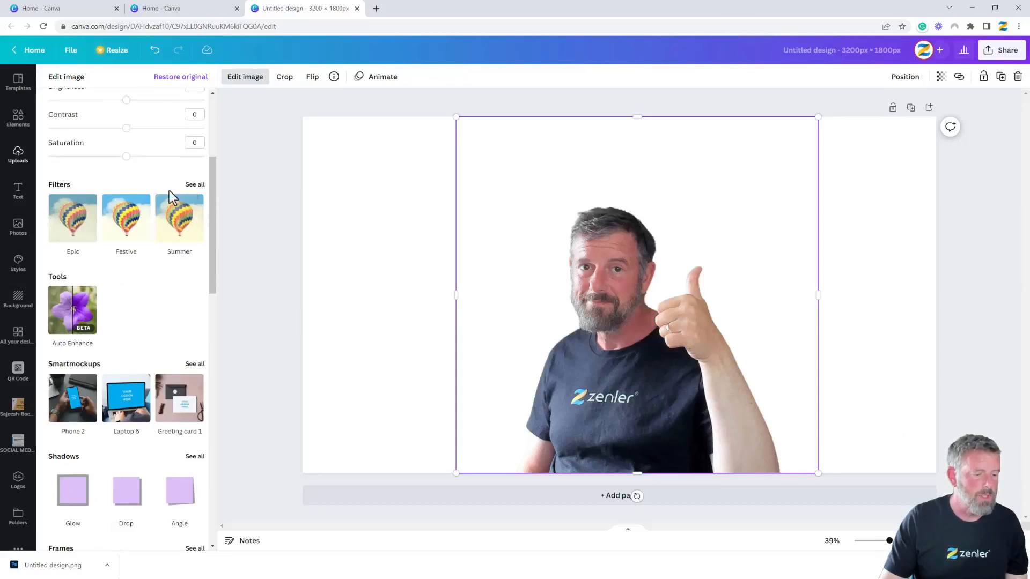
left_click(194, 186)
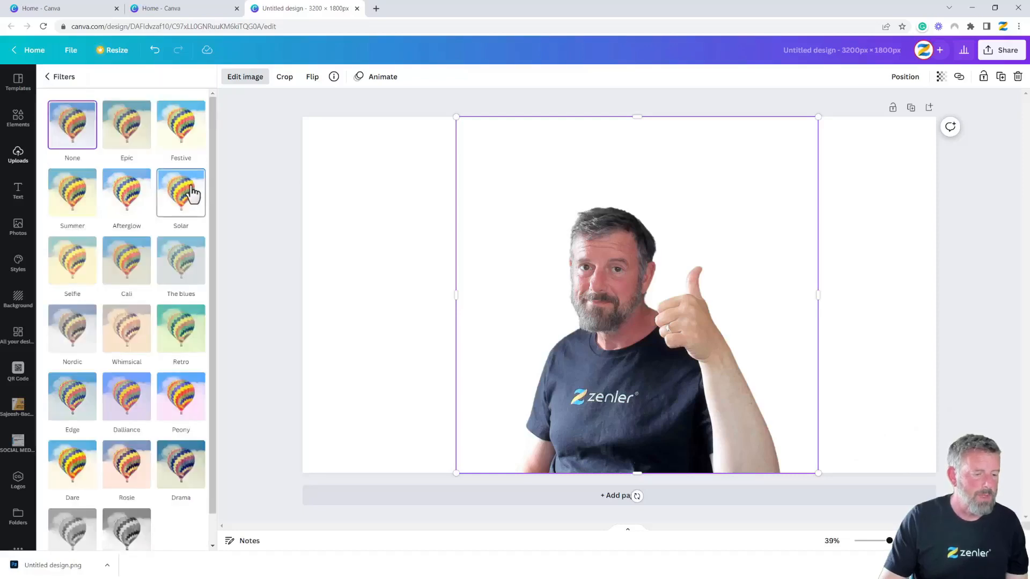
left_click(124, 140)
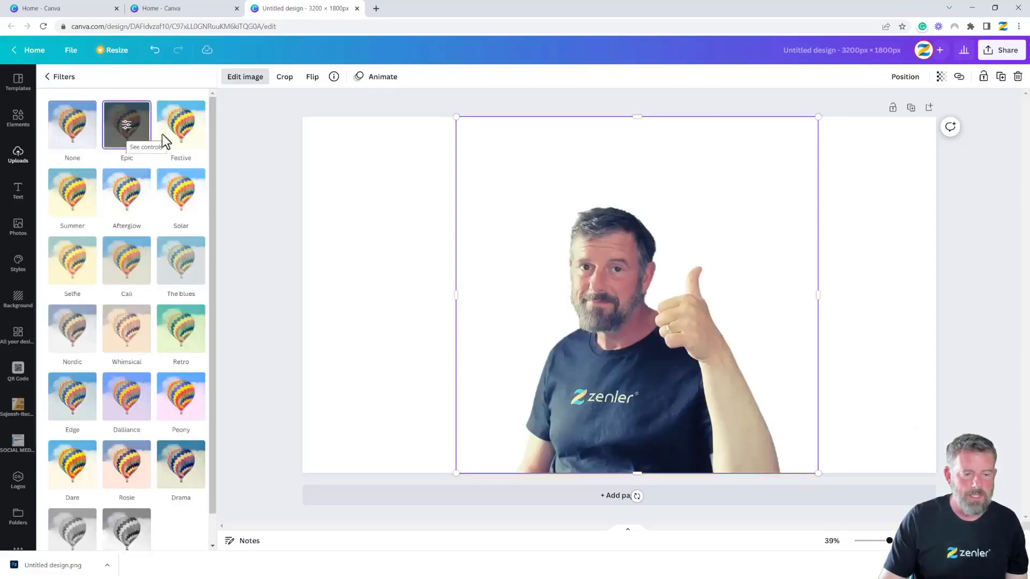
left_click(192, 140)
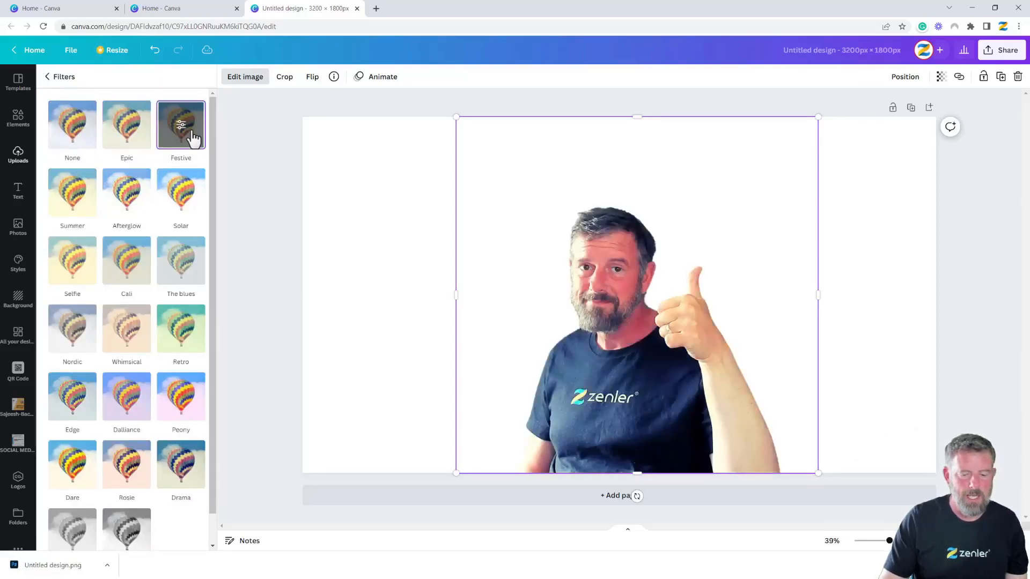
left_click(180, 197)
left_click(129, 199)
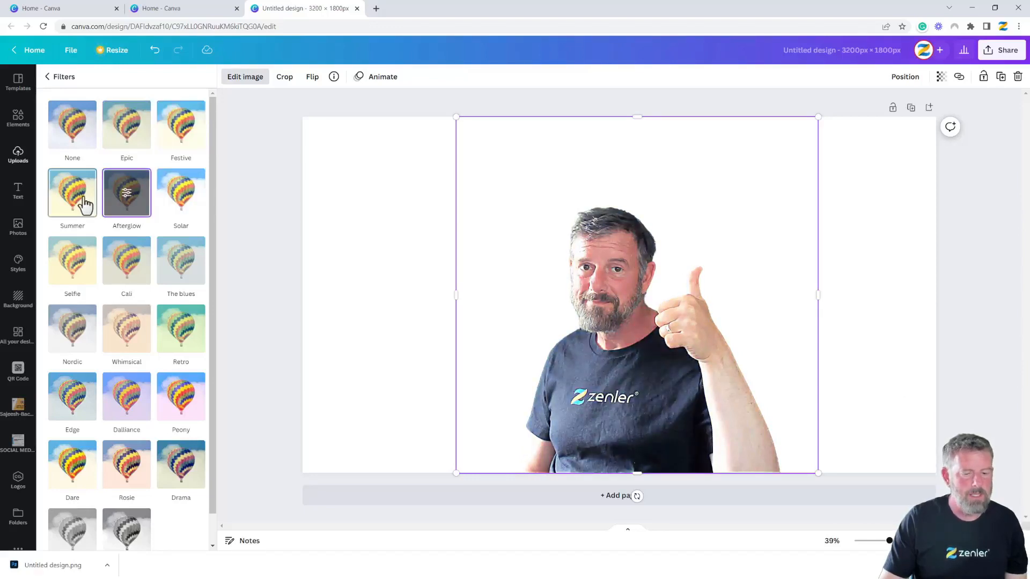
left_click(85, 204)
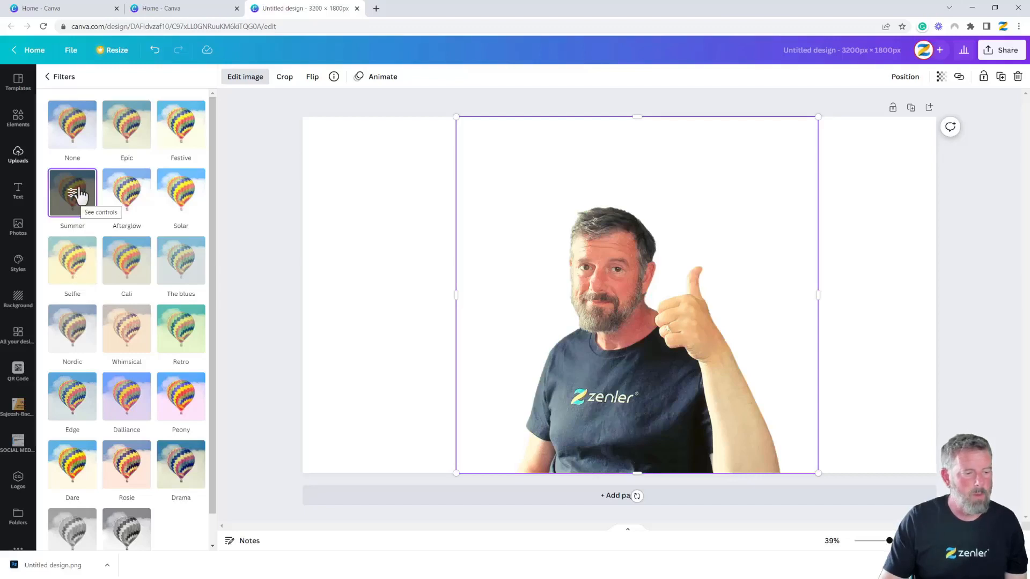
left_click(74, 132)
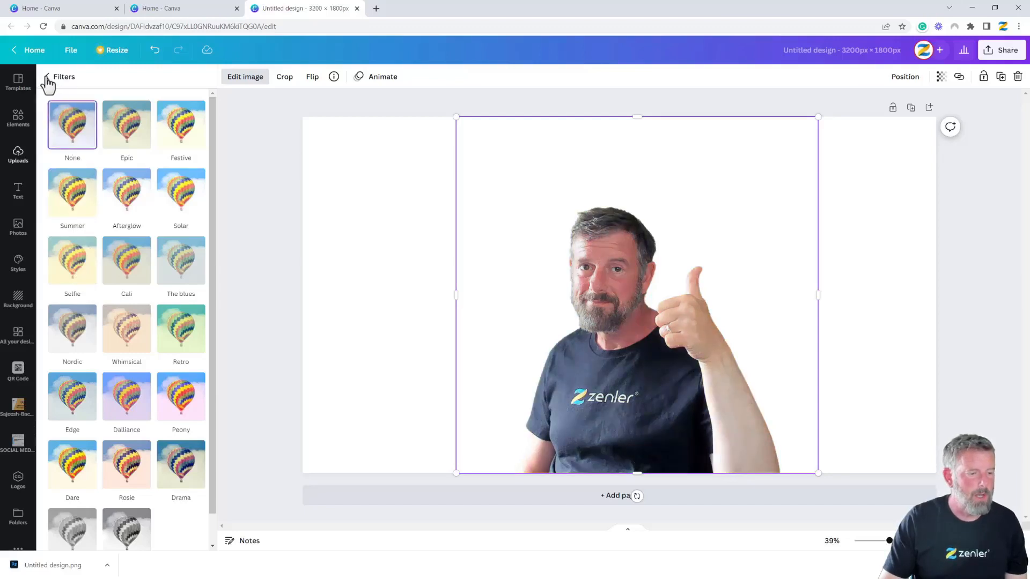
left_click(46, 79)
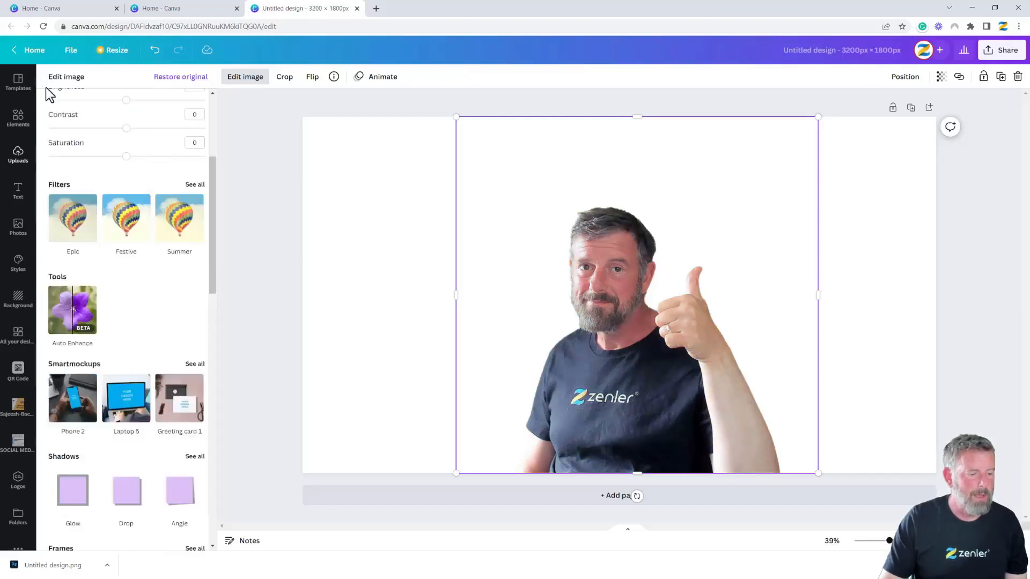
Apply Auto Enhance at intensity 58 to the cut-out portrait after comparing with the original
left_click(75, 311)
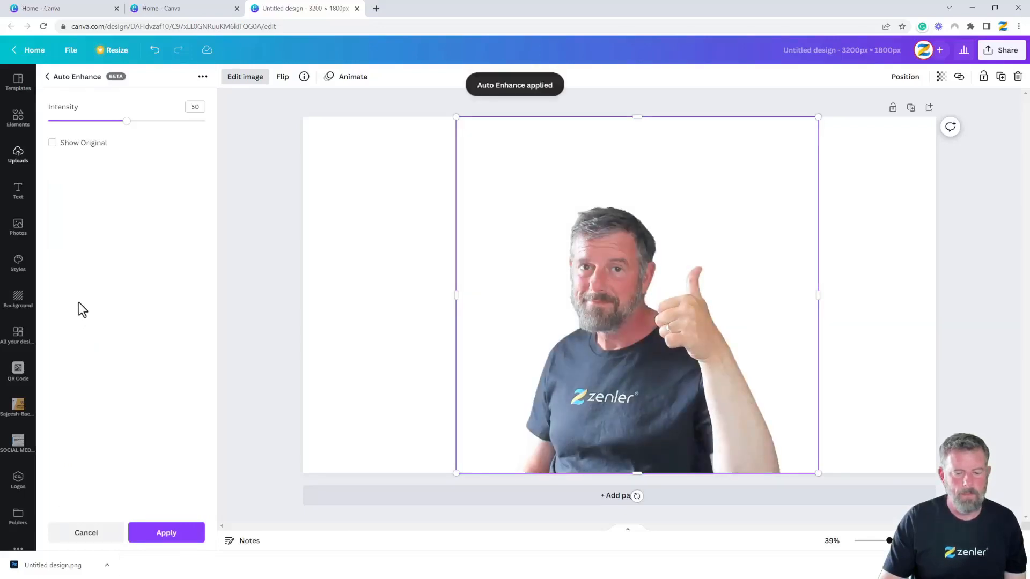
left_click_drag(127, 121, 139, 122)
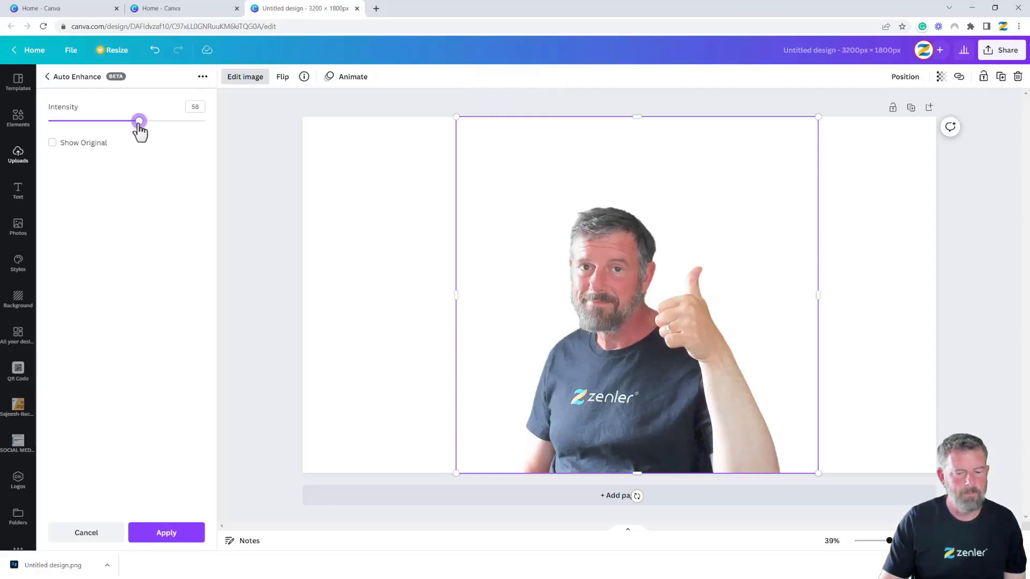
left_click(53, 144)
left_click(53, 143)
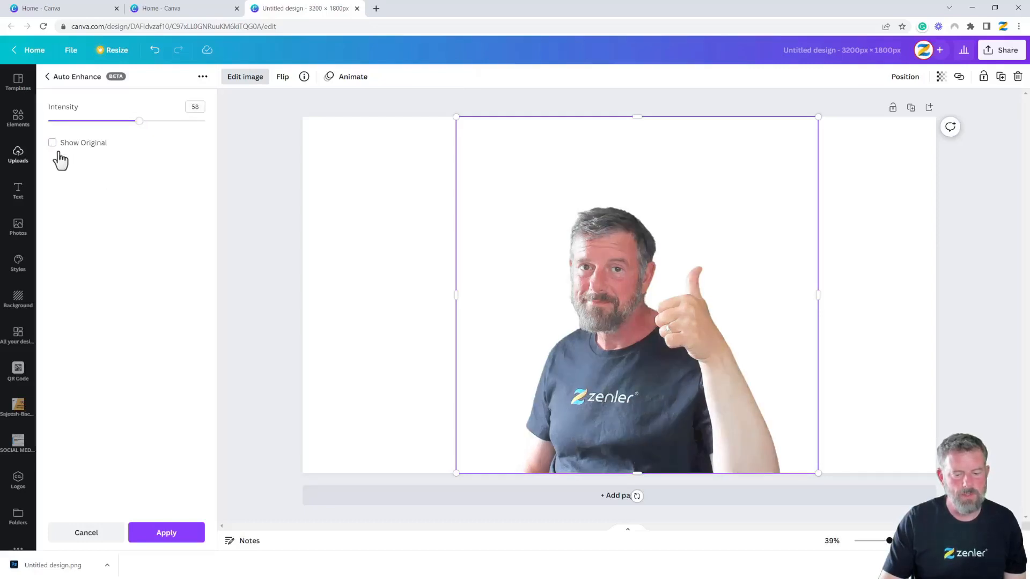
left_click(160, 538)
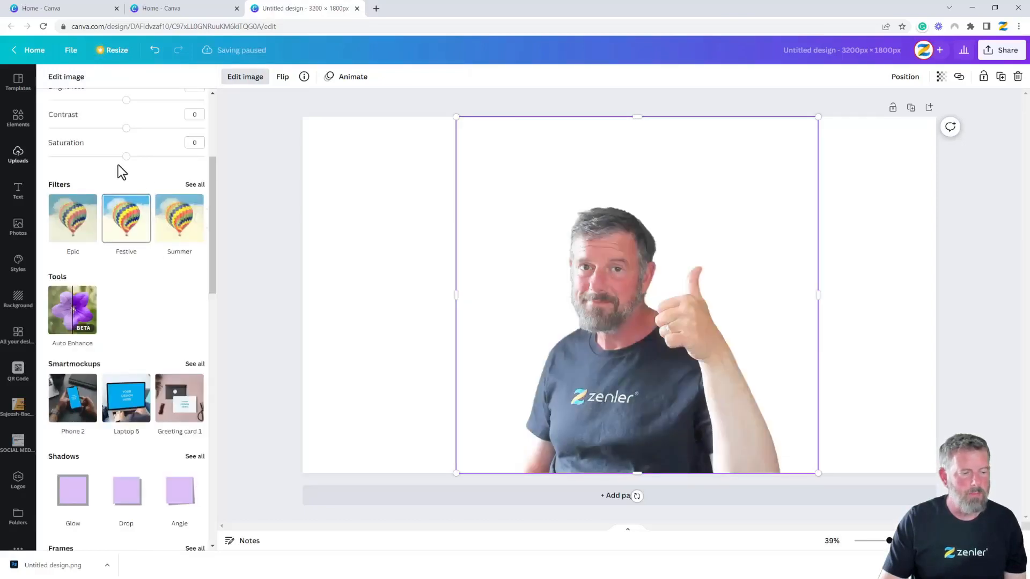
scroll(121, 166, "up", 1)
Set the portrait to brightness -6, contrast 26, saturation -9 and centre it horizontally
left_click(126, 178)
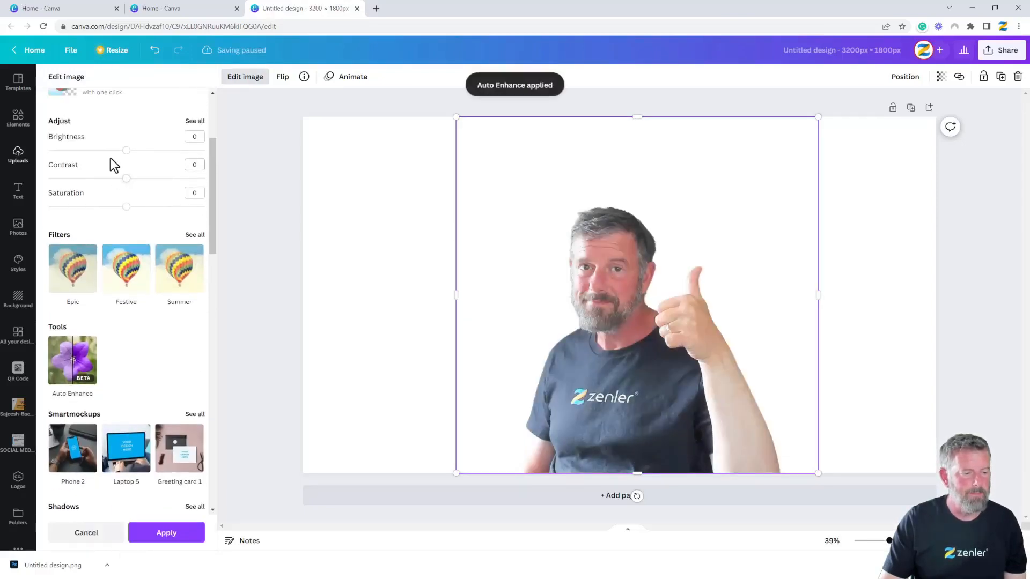
left_click_drag(124, 157, 132, 180)
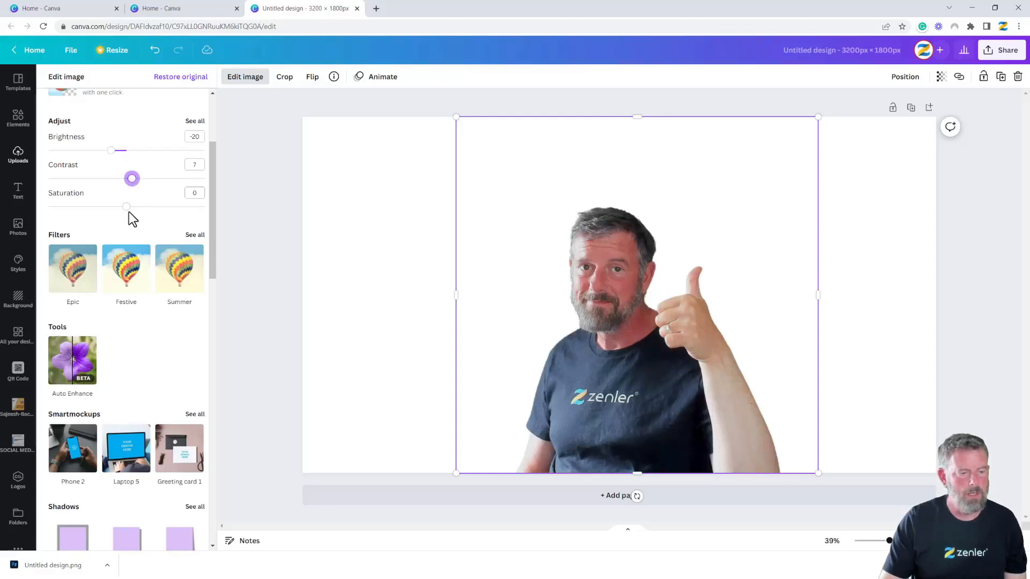
left_click_drag(125, 207, 120, 207)
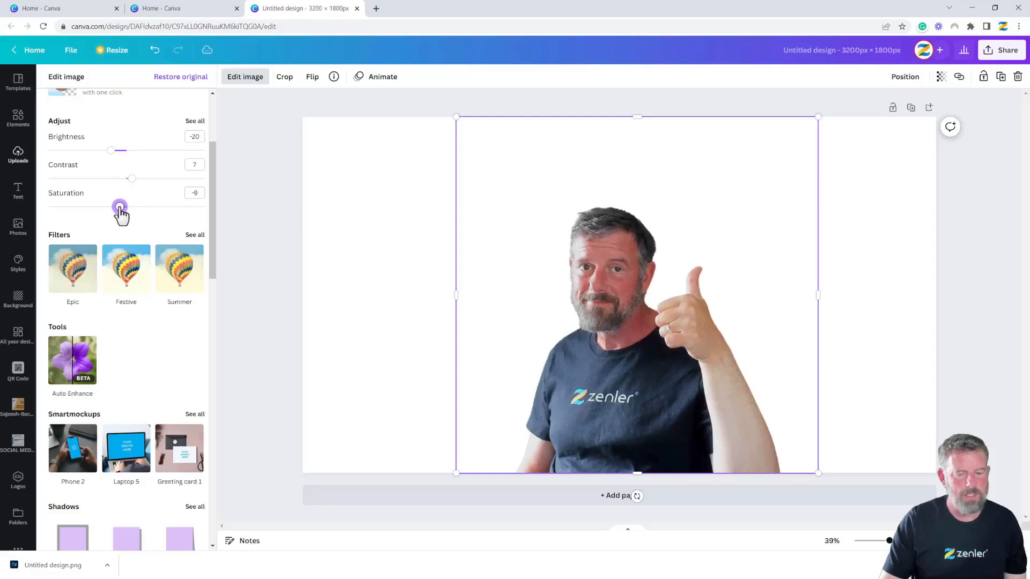
left_click_drag(112, 152, 149, 179)
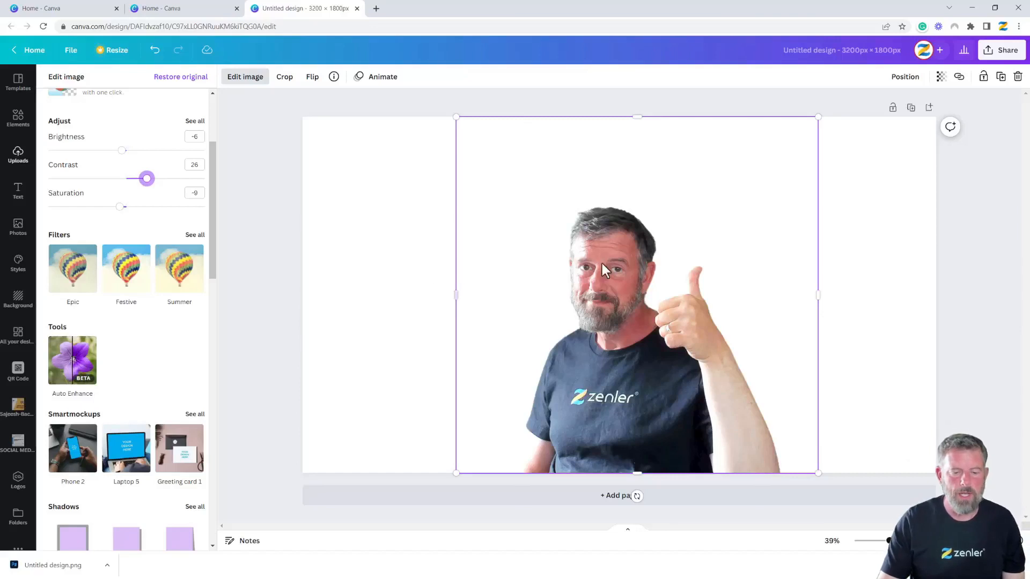
left_click_drag(616, 290, 652, 288)
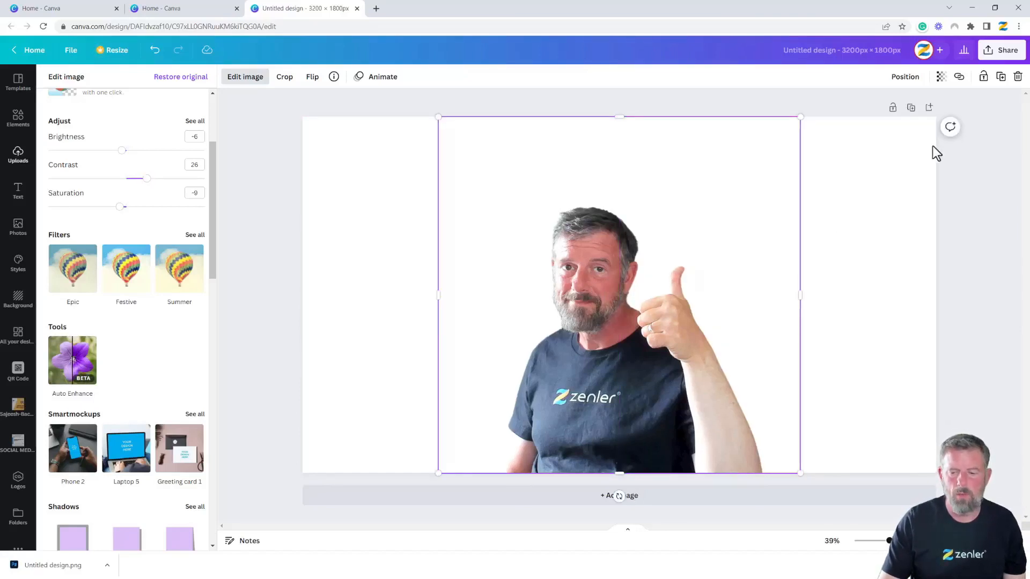
Download the design as a transparent-background PNG at 0.5 size (1600 × 900 px)
left_click(1003, 53)
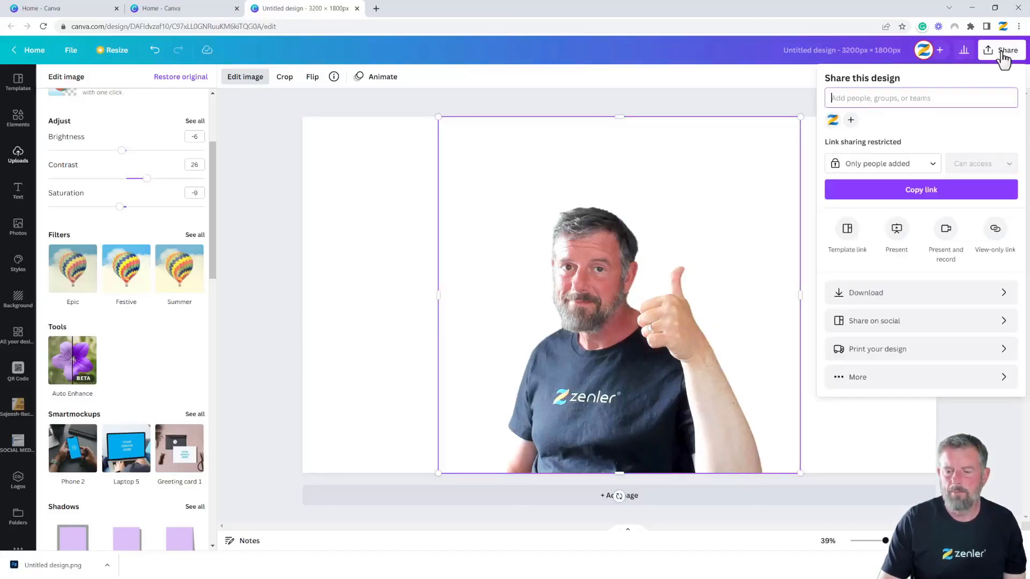
left_click(865, 293)
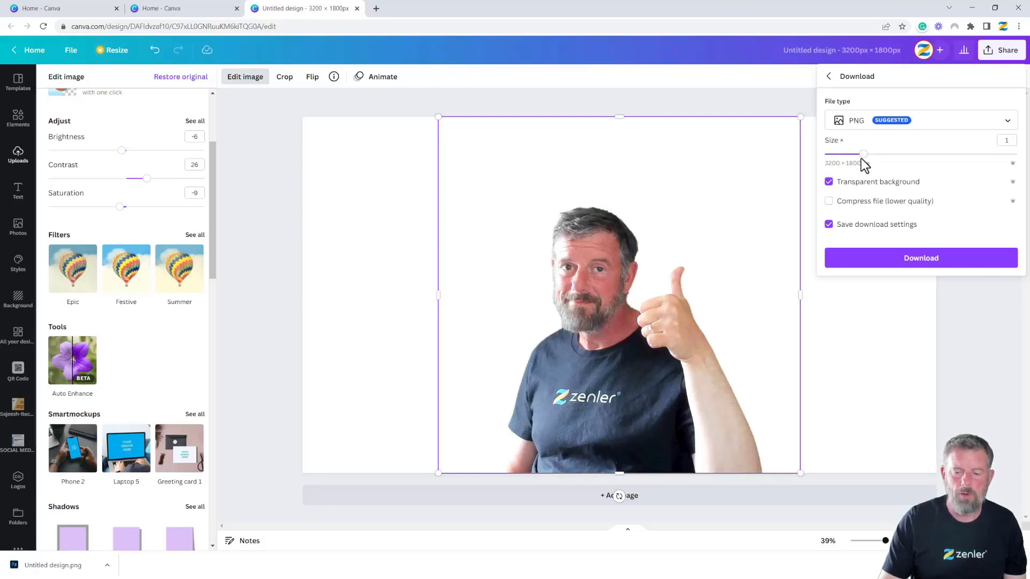
left_click_drag(850, 155, 826, 155)
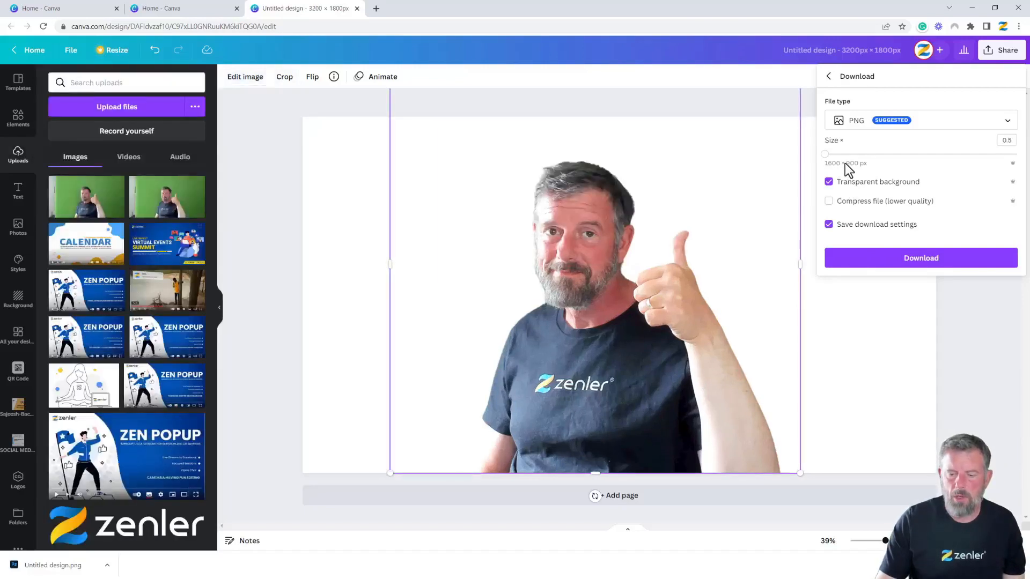
left_click(899, 258)
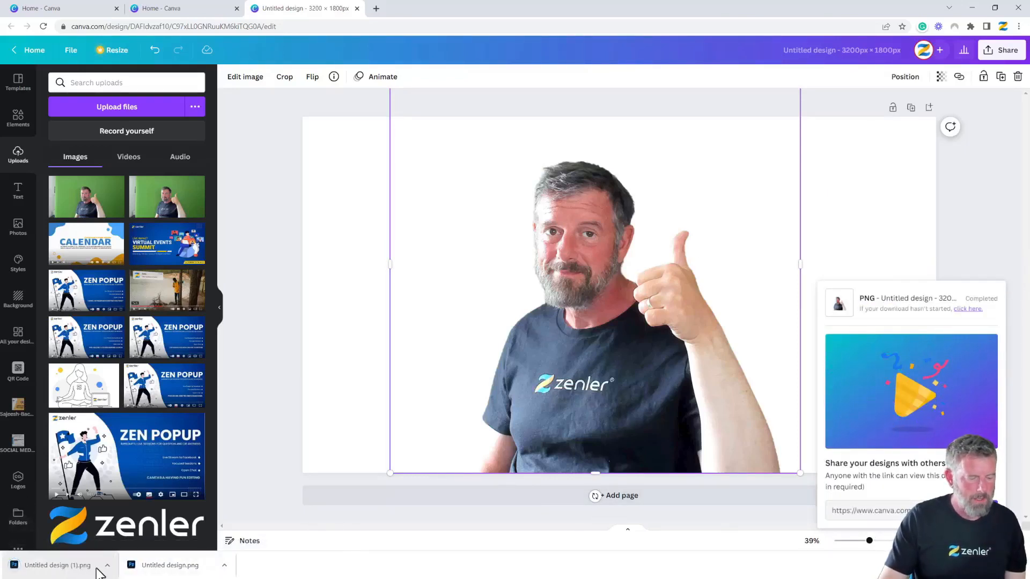
Show the downloaded Untitled design (1).png in its Downloads folder
left_click(107, 565)
left_click(122, 543)
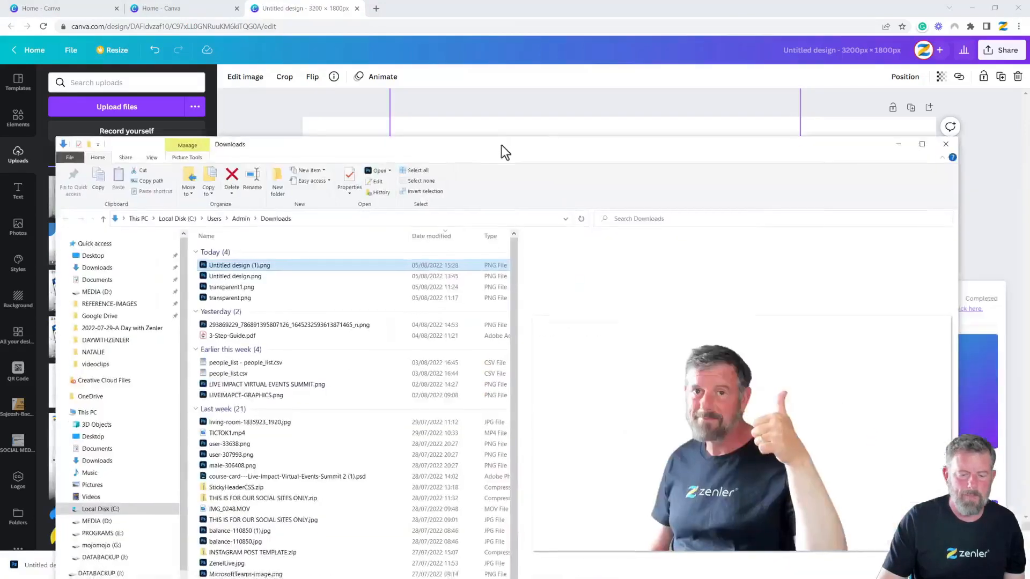
left_click_drag(501, 145, 552, 118)
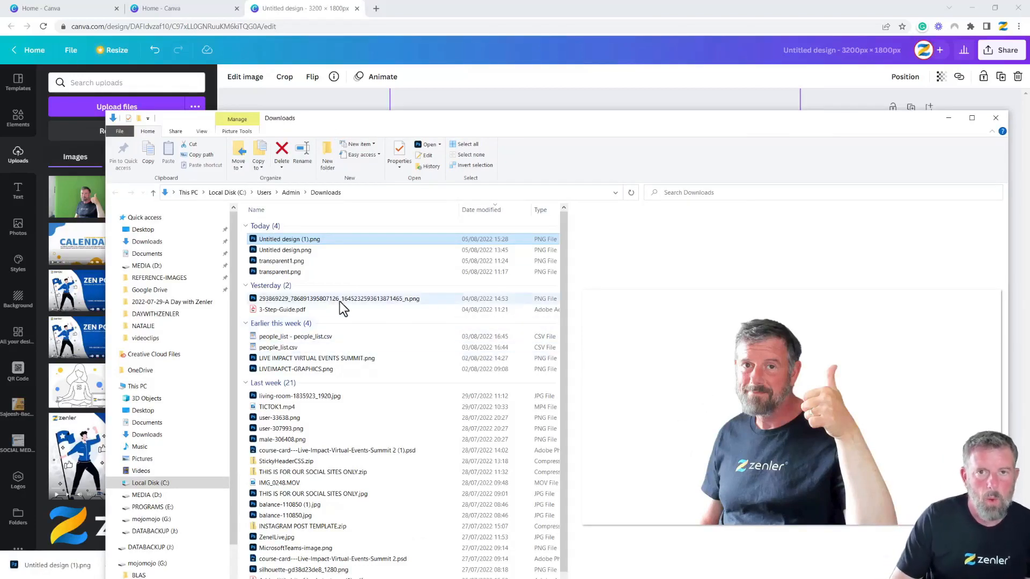
Compare Untitled design (1).png against transparent.png and transparent1.png in the preview pane
left_click(279, 271)
left_click(283, 263)
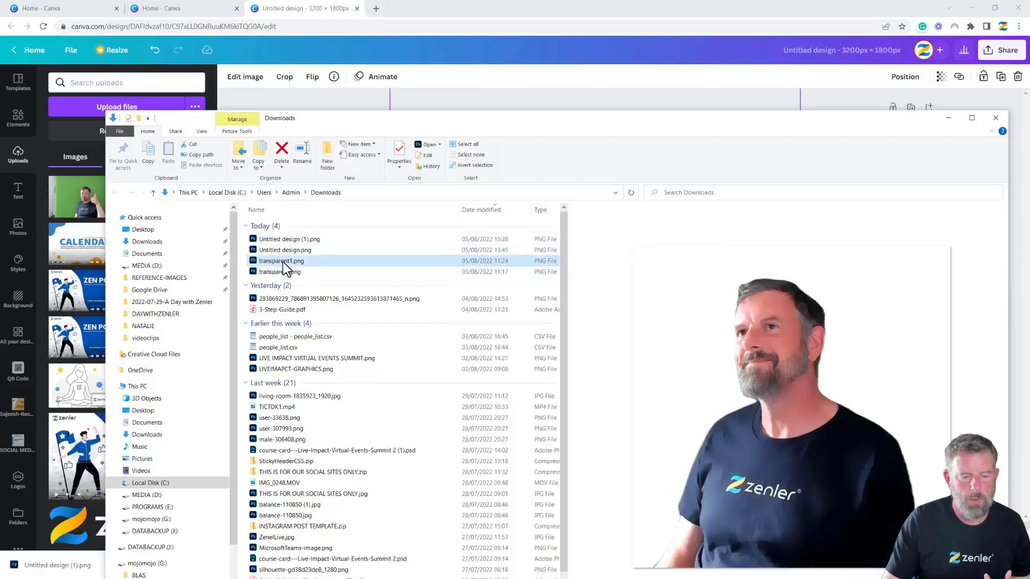
left_click(286, 240)
left_click(283, 261)
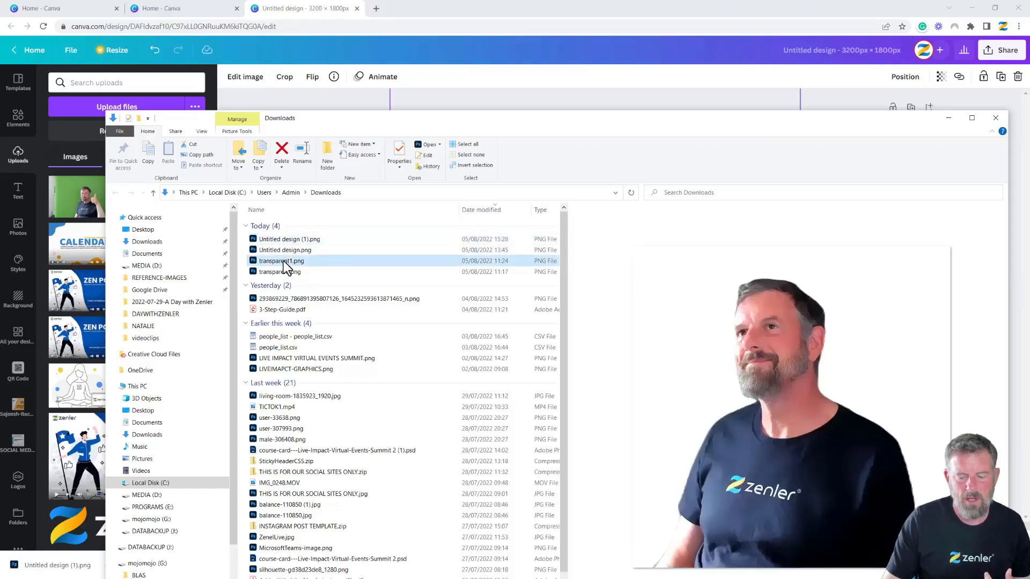
left_click(281, 240)
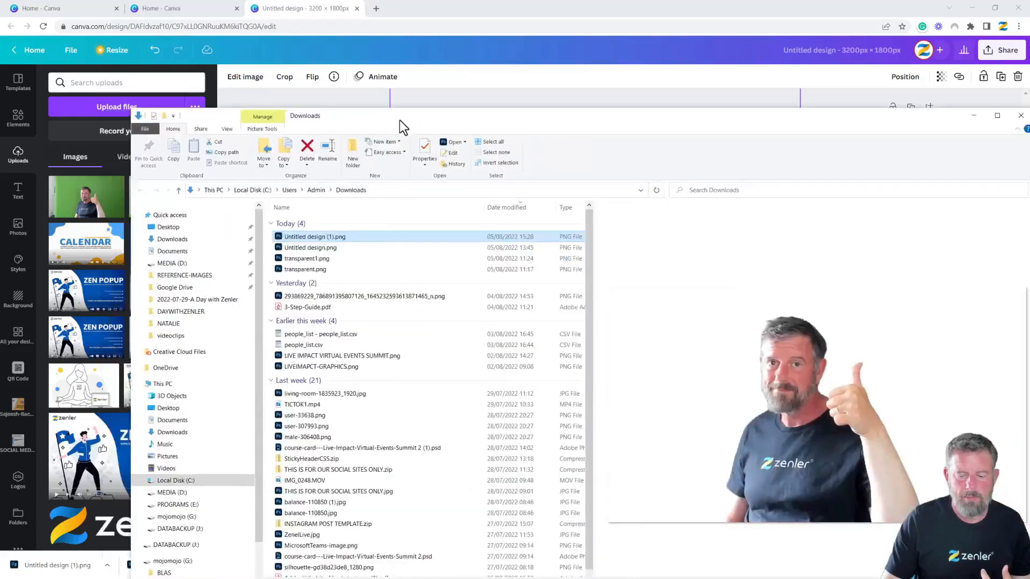
left_click_drag(400, 120, 1029, 167)
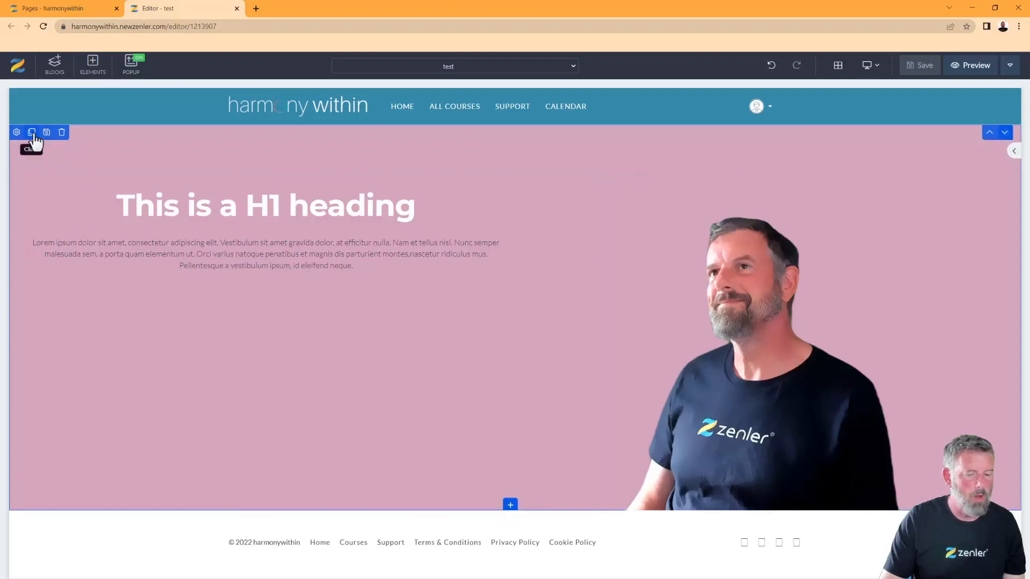
Duplicate the pink hero section and retitle the copy's heading 'Canva Version'
left_click(32, 133)
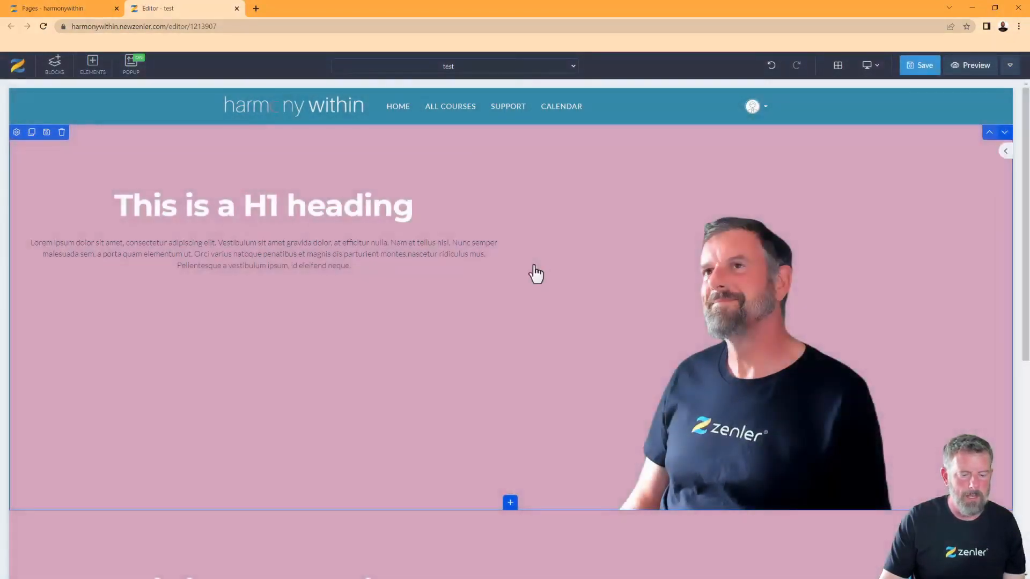
scroll(533, 273, "down", 5)
left_click(307, 346)
left_click_drag(413, 341, 34, 341)
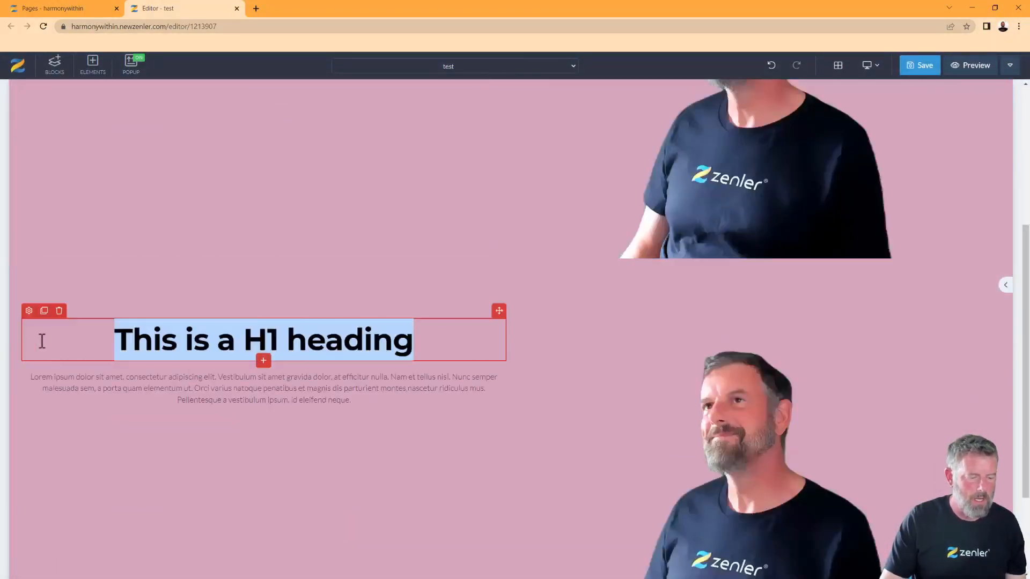
type("Canb")
key("BackSpace")
type("va Ve")
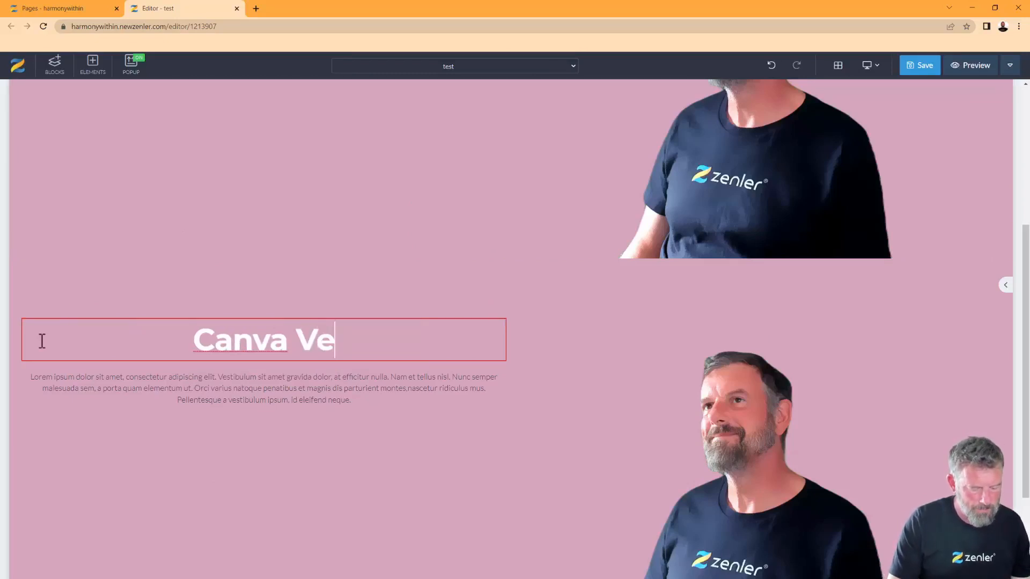
type("rsion")
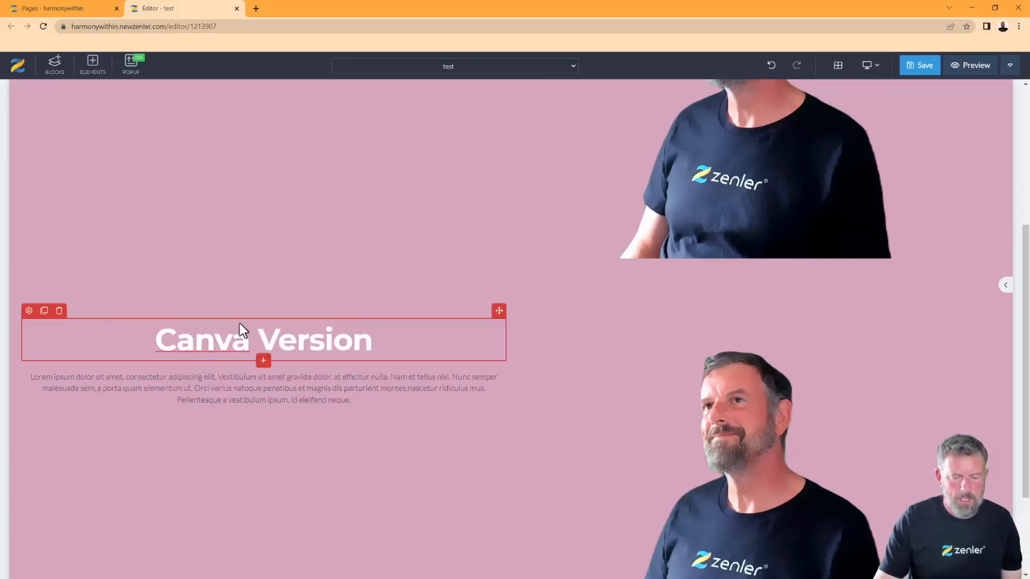
Delete the portrait image from the copied hero section
scroll(430, 328, "down", 3)
left_click(676, 349)
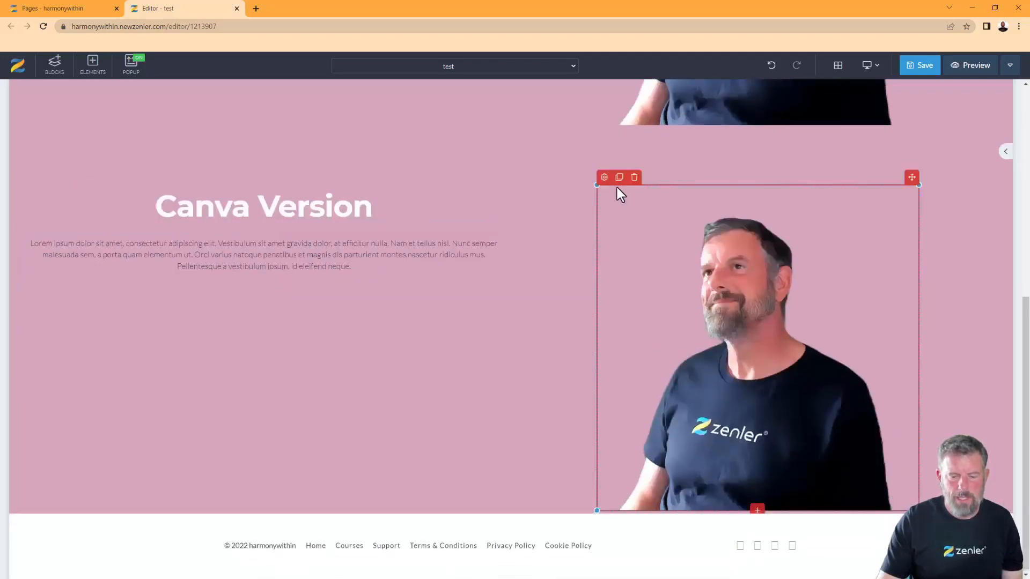
left_click(634, 178)
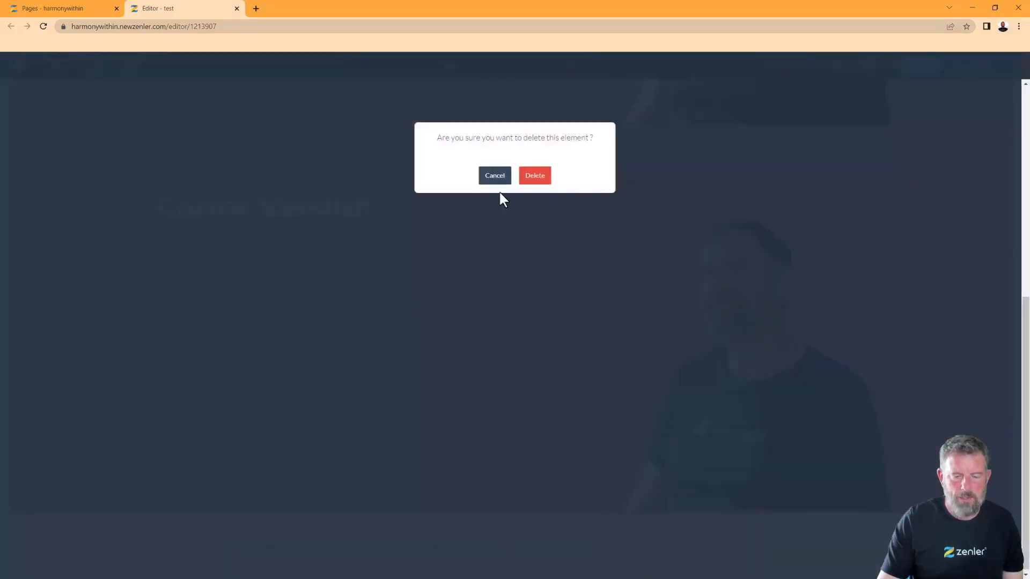
left_click(540, 179)
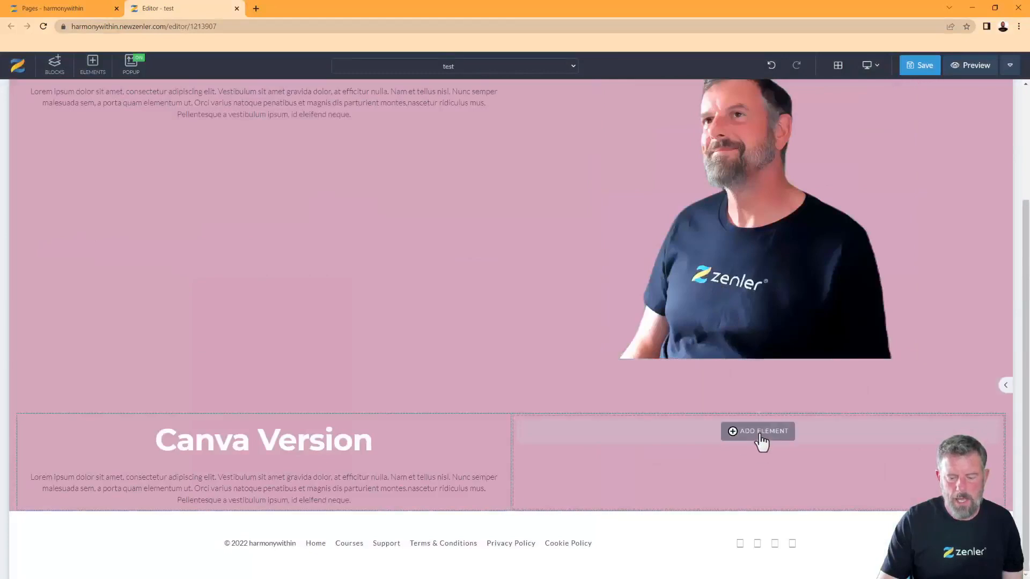
Upload Untitled design (1).png as a new image element in the empty right column
left_click(762, 435)
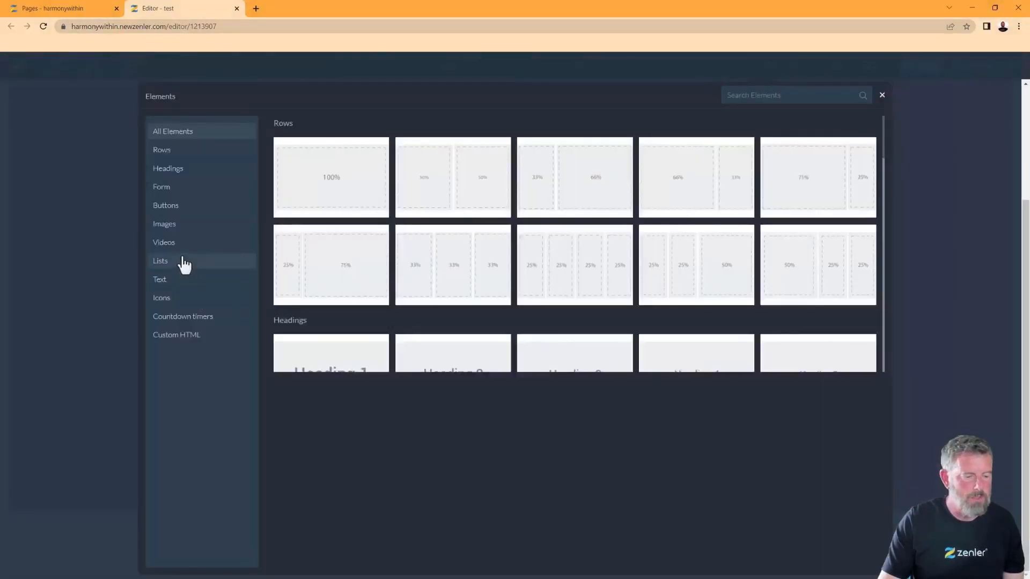
left_click(171, 225)
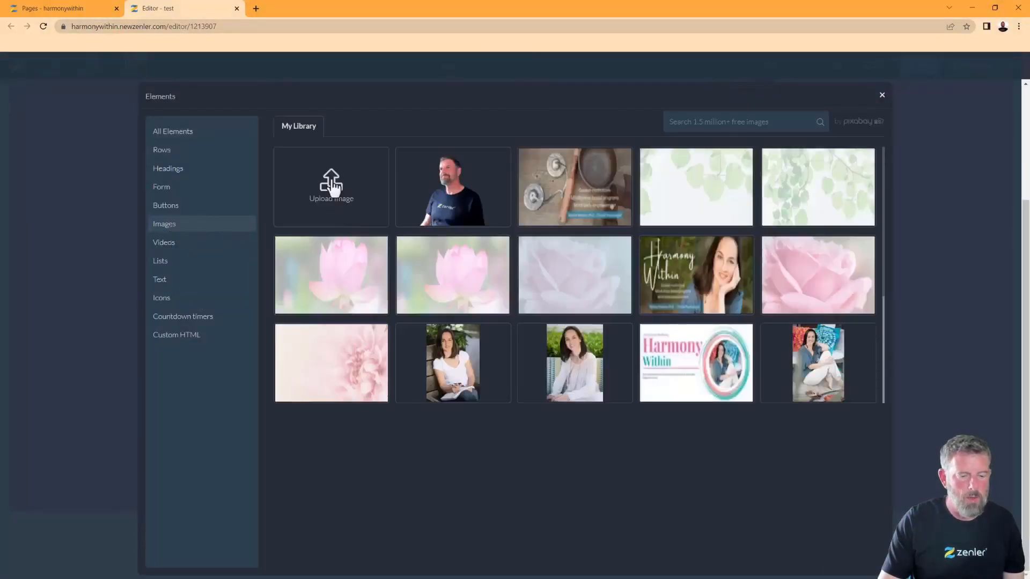
left_click(351, 185)
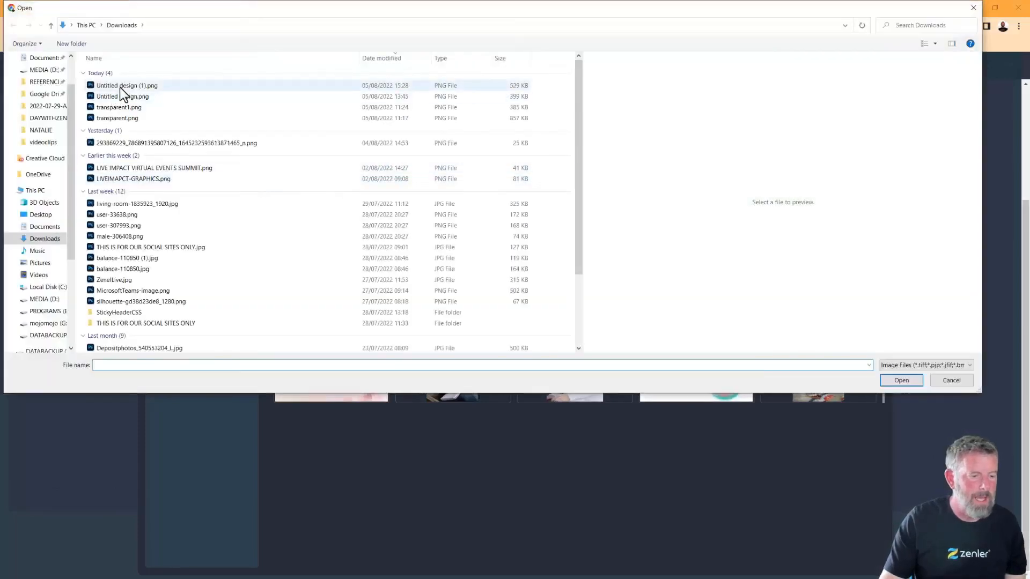
left_click(123, 88)
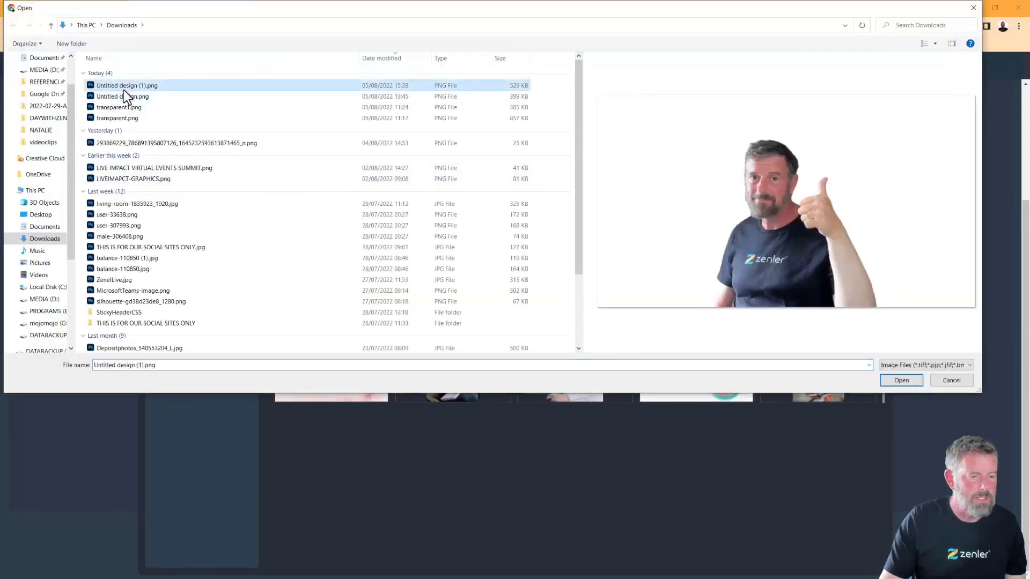
left_click(909, 379)
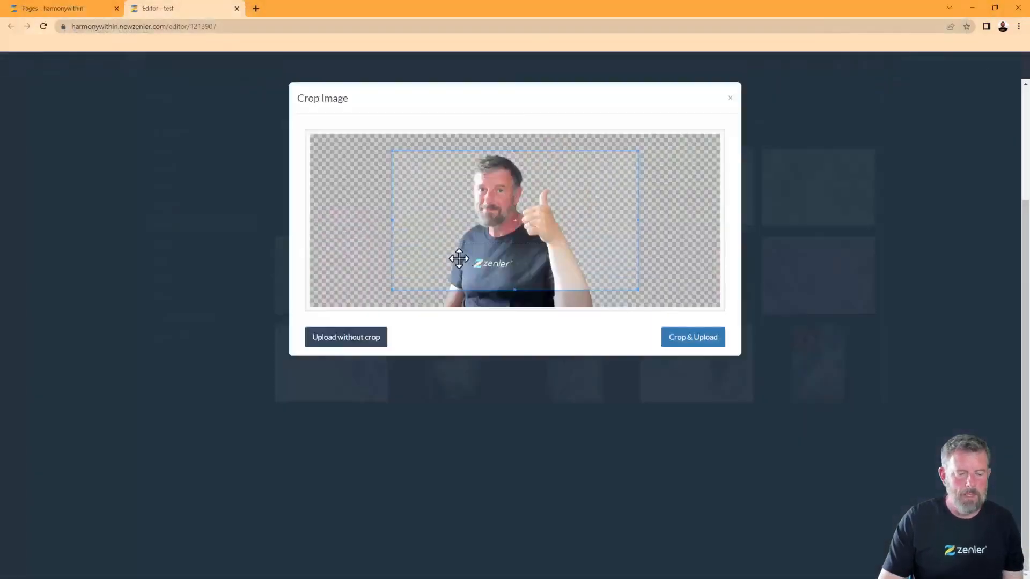
Crop the photo tightly around the thumbs-up figure, head included, and upload it
left_click_drag(477, 230, 485, 247)
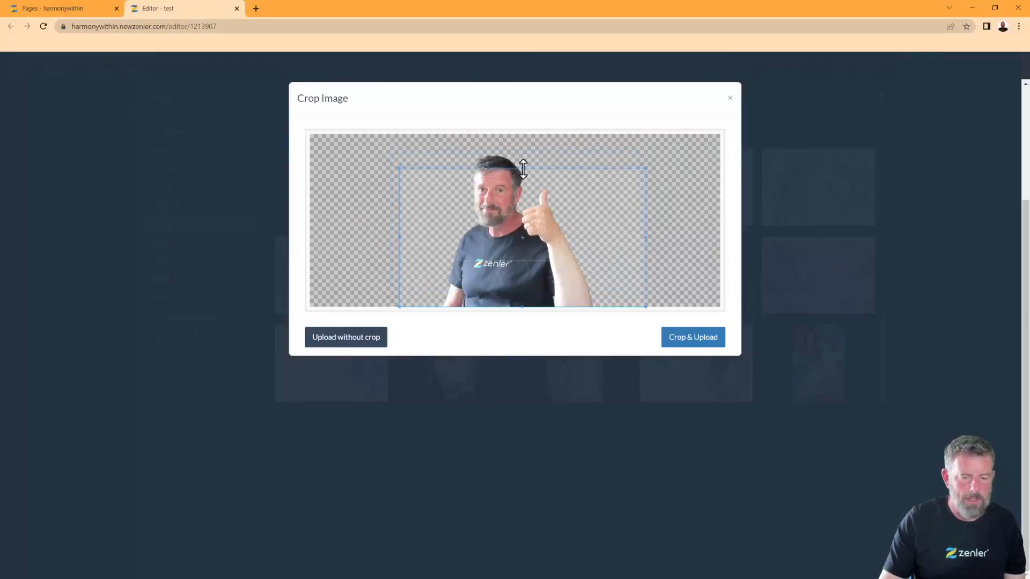
left_click_drag(523, 169, 522, 143)
left_click_drag(645, 223, 607, 226)
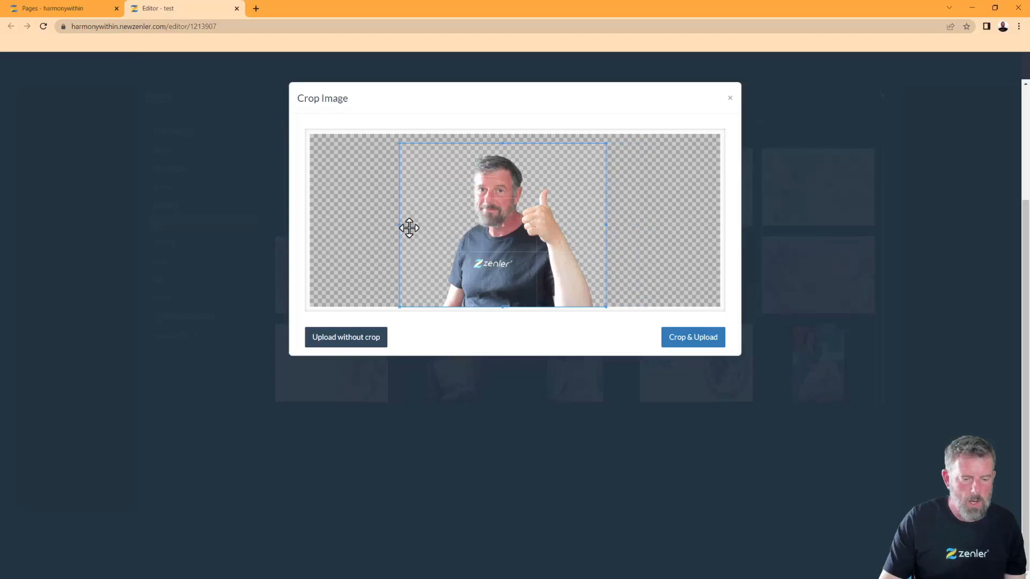
left_click_drag(399, 227, 433, 227)
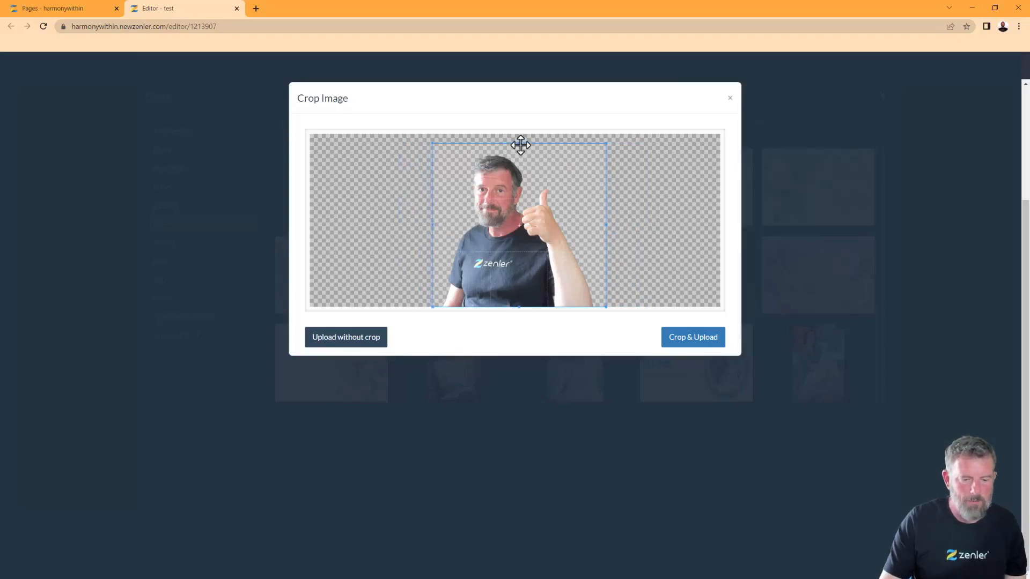
left_click_drag(520, 144, 520, 147)
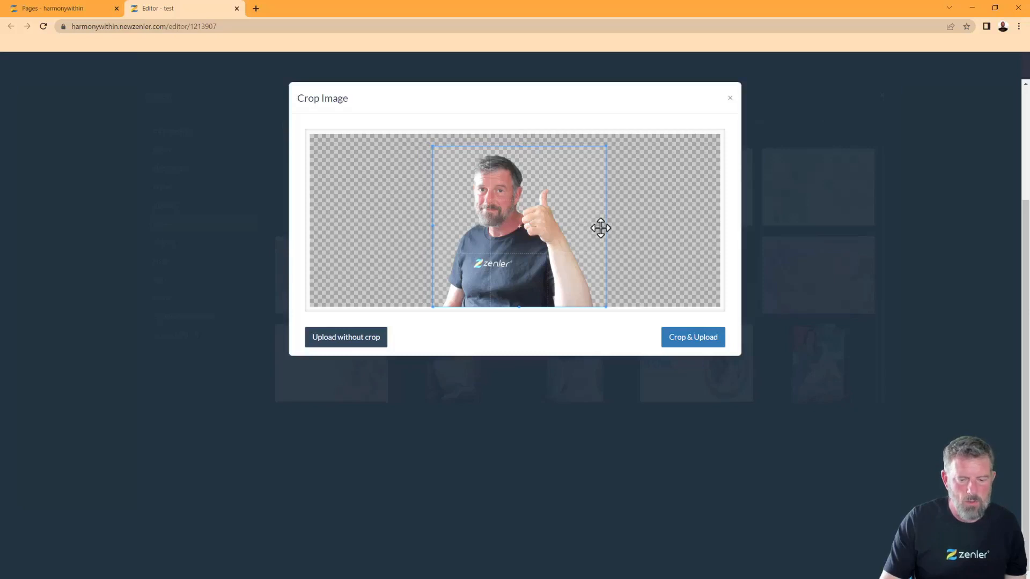
left_click_drag(605, 227, 598, 226)
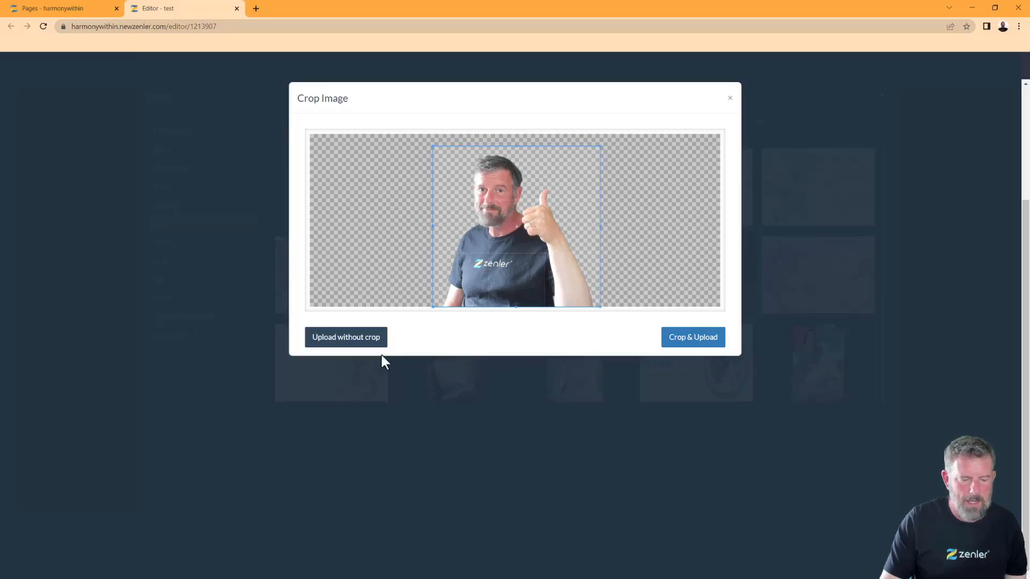
left_click(687, 338)
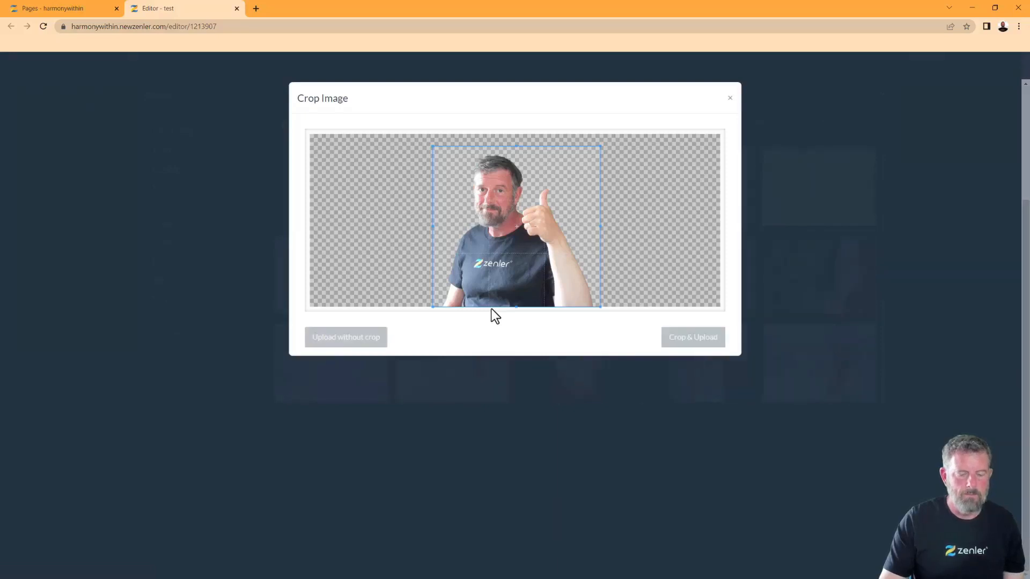
Shrink the thumbs-up image in the Canva Version column
scroll(696, 391, "down", 5)
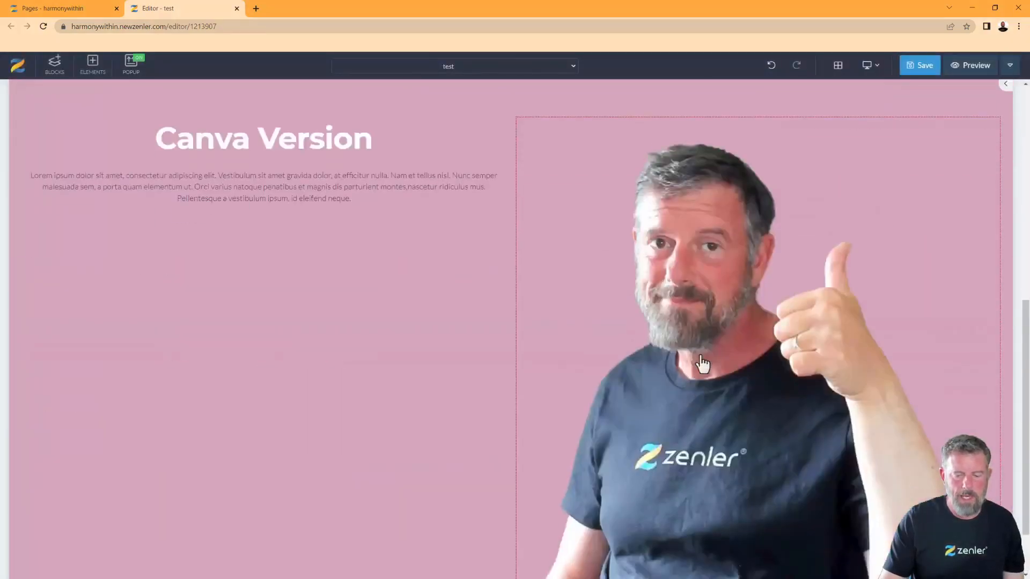
left_click_drag(517, 117, 631, 257)
scroll(633, 338, "up", 5)
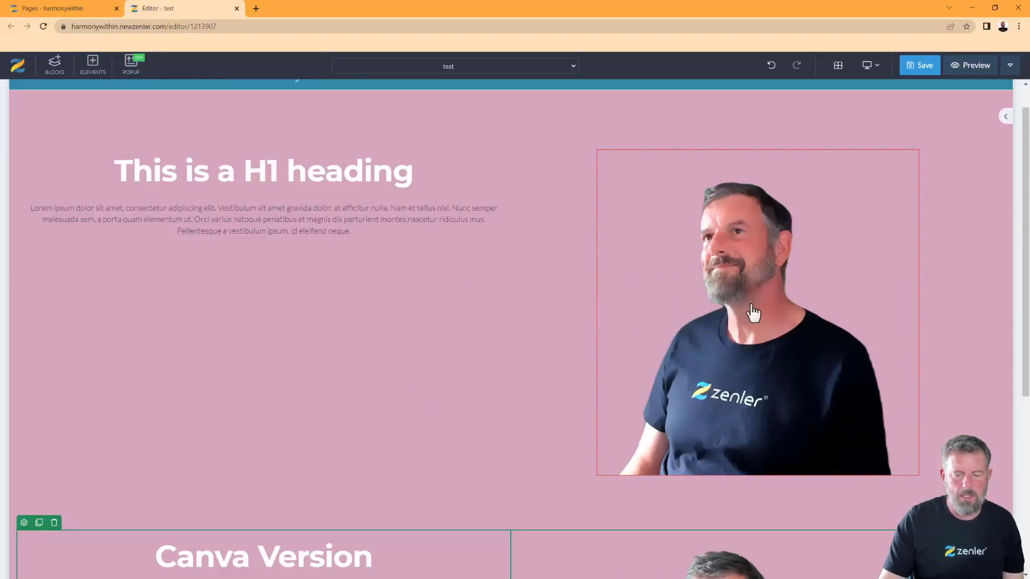
Replace the original hero heading text with 'PIXLR' and finish editing it
scroll(751, 317, "down", 4)
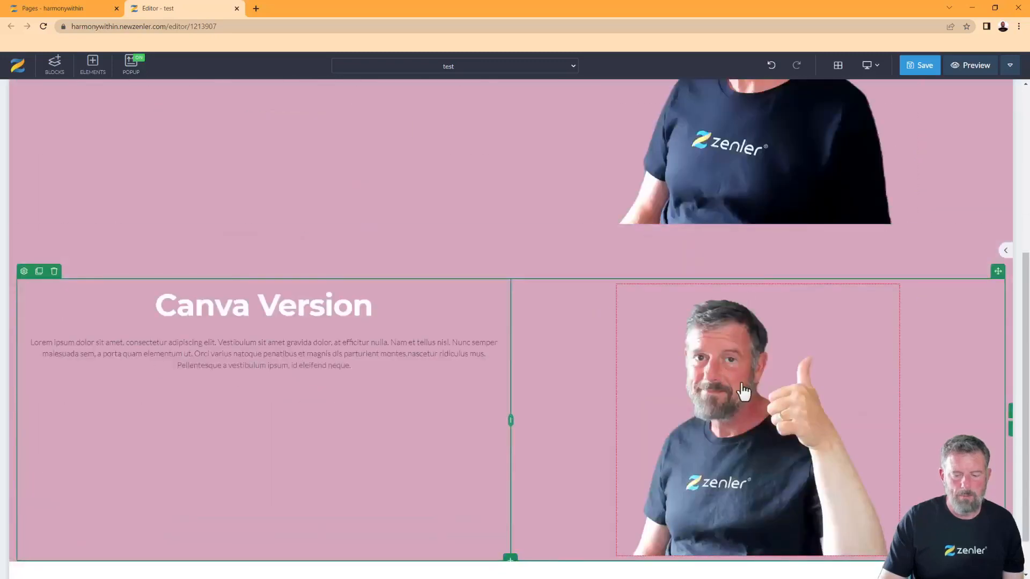
scroll(744, 392, "down", 1)
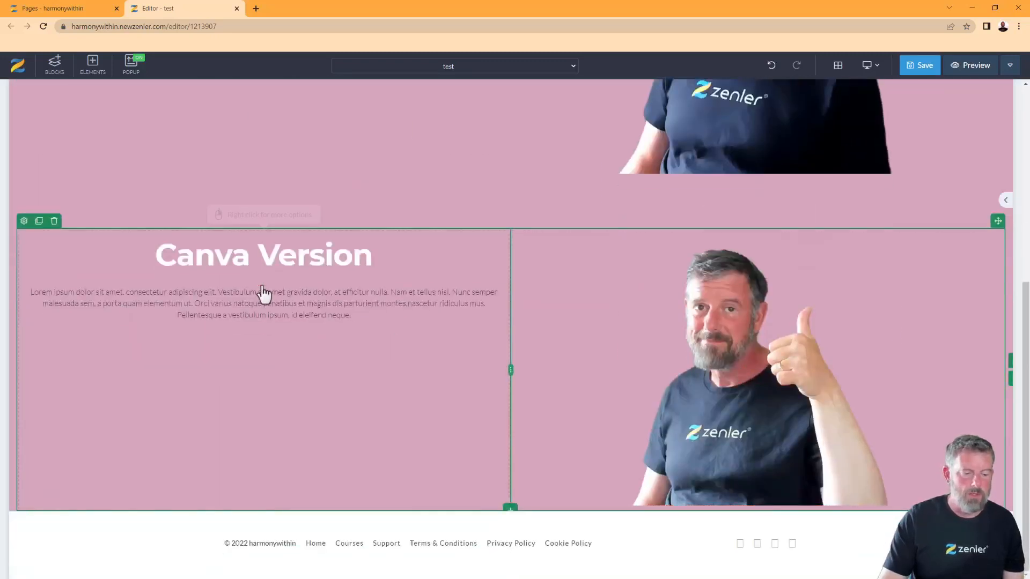
scroll(529, 326, "up", 5)
left_click(418, 166)
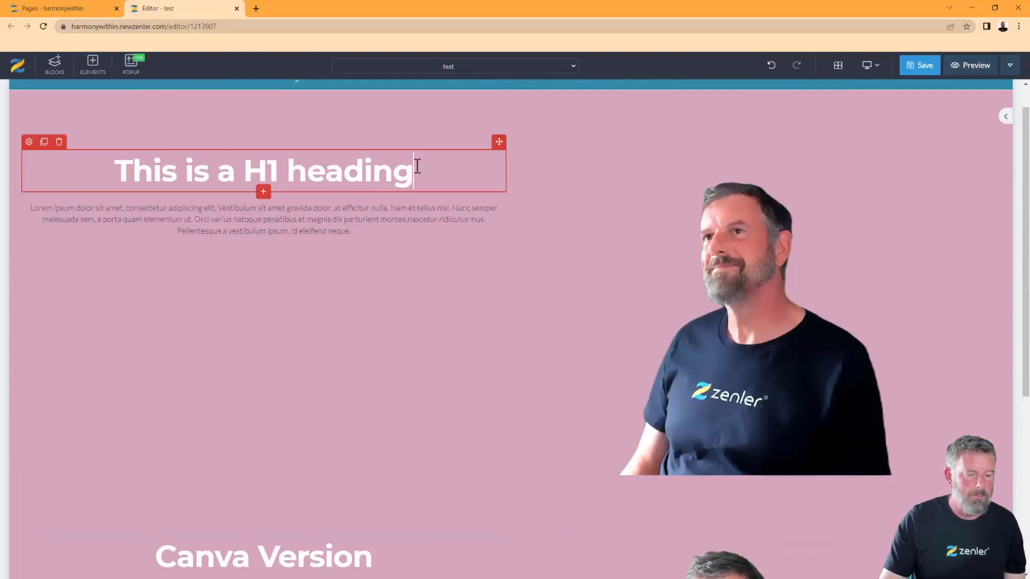
left_click_drag(418, 166, 87, 166)
type("PIXLR")
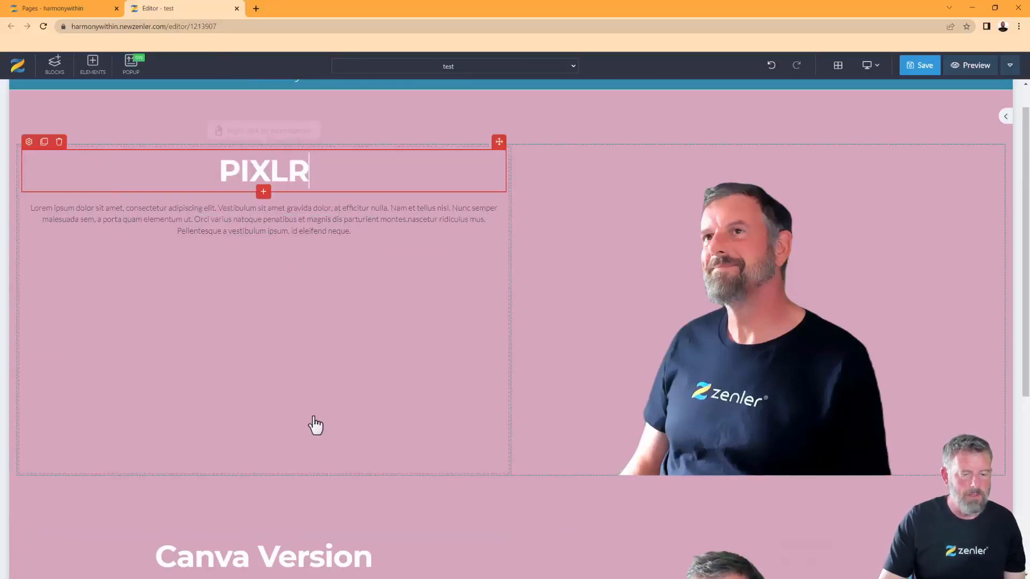
left_click(322, 427)
scroll(134, 436, "down", 3)
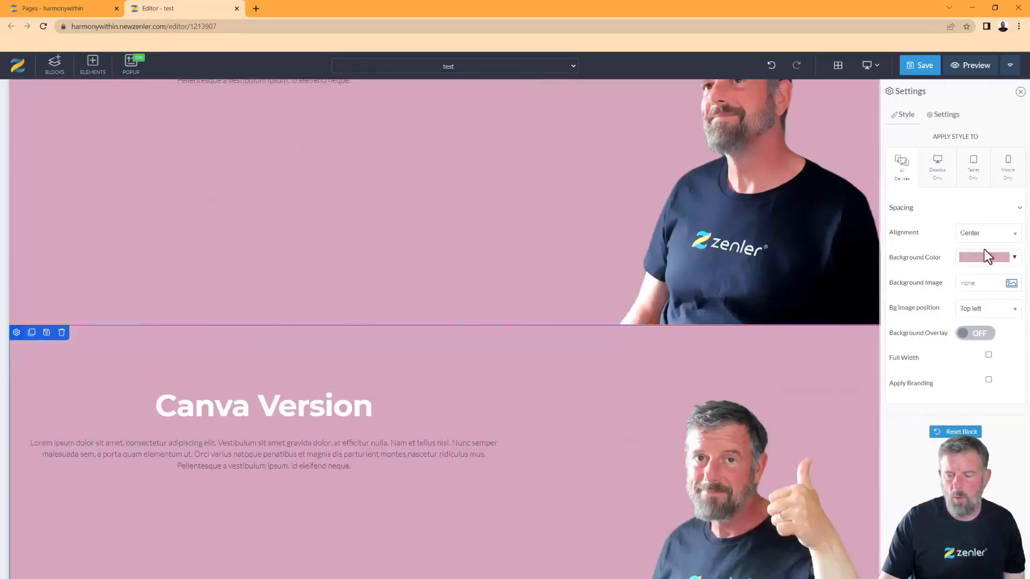
Tint the Canva Version block a muted mauve and set the pink dahlia photo as its background
left_click(1015, 258)
mouse_move(960, 292)
left_mouse_down()
mouse_move(981, 314)
mouse_move(953, 314)
mouse_move(942, 295)
left_mouse_up()
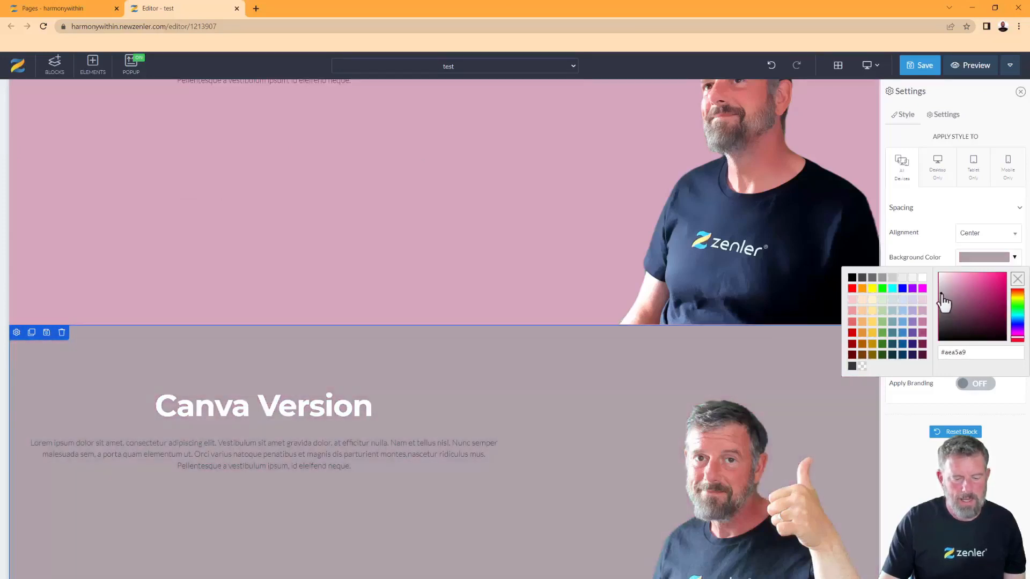
left_click(892, 519)
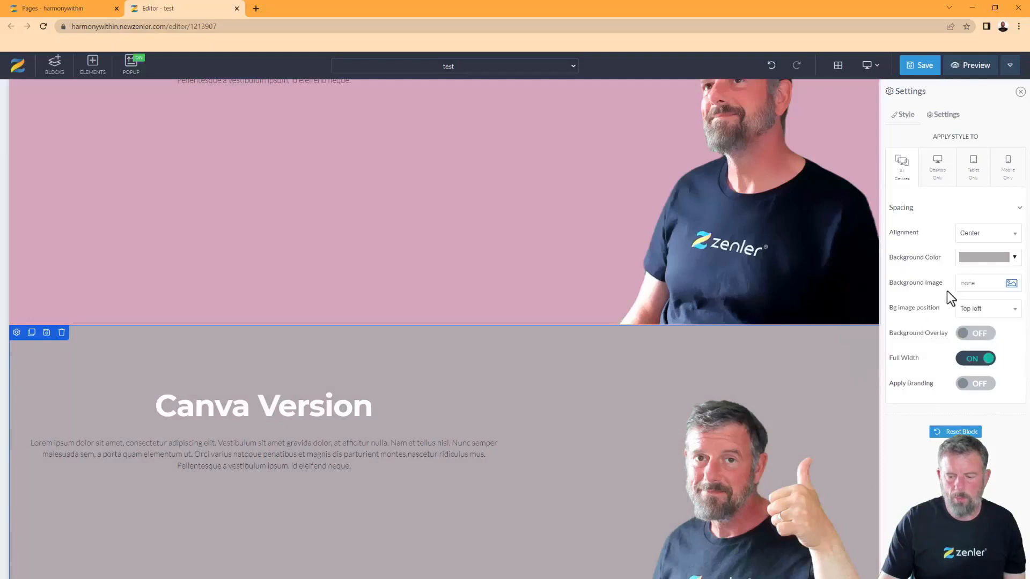
left_click(1011, 285)
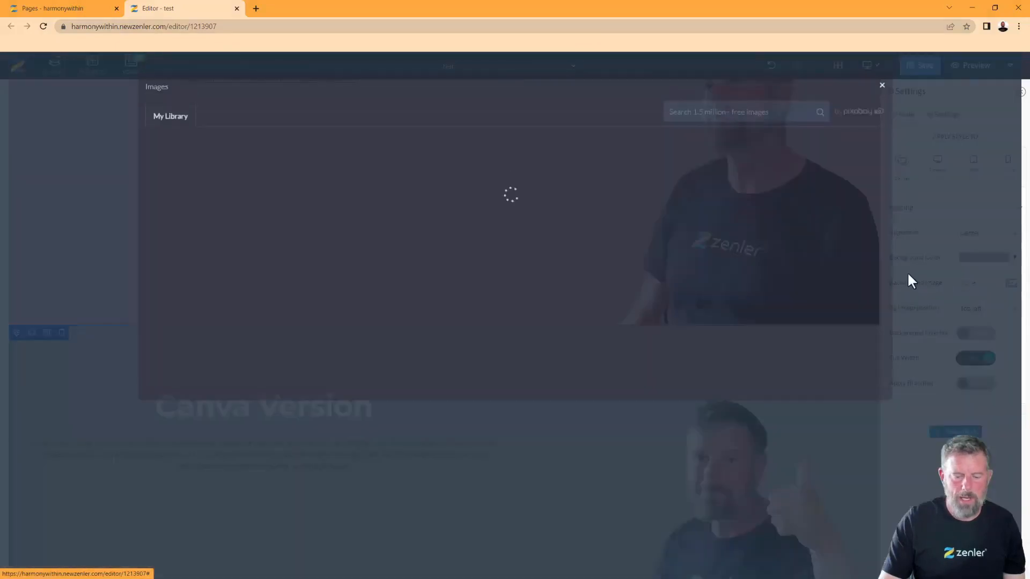
left_click(401, 365)
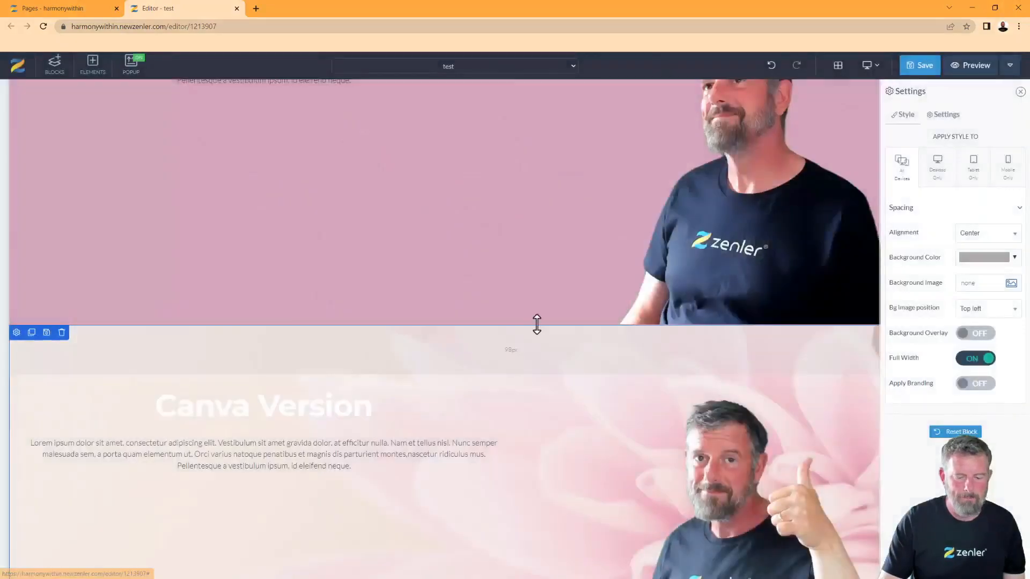
scroll(536, 324, "down", 3)
Change the Canva Version heading's text colour to mauve
left_click(117, 255)
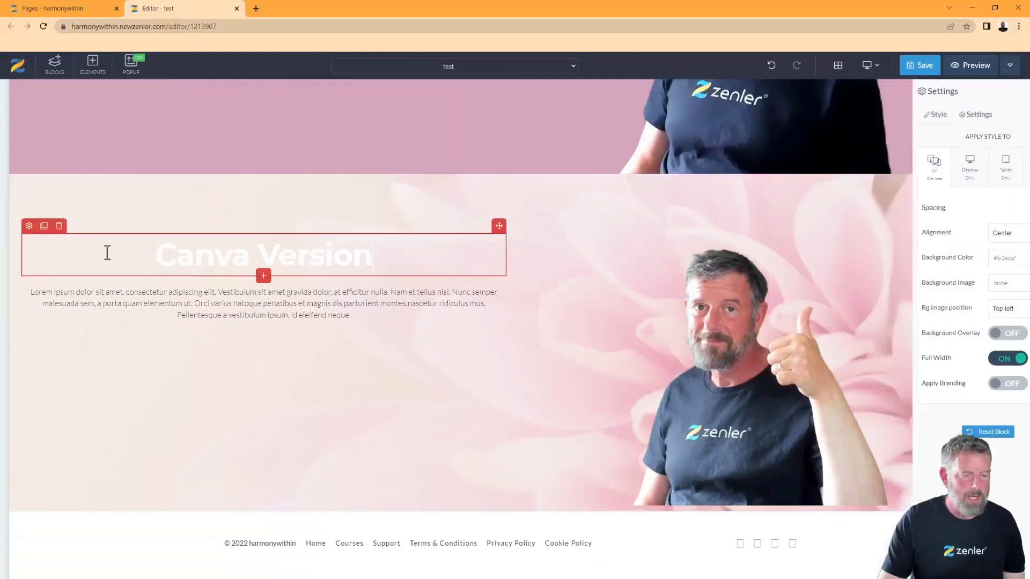
left_click(29, 226)
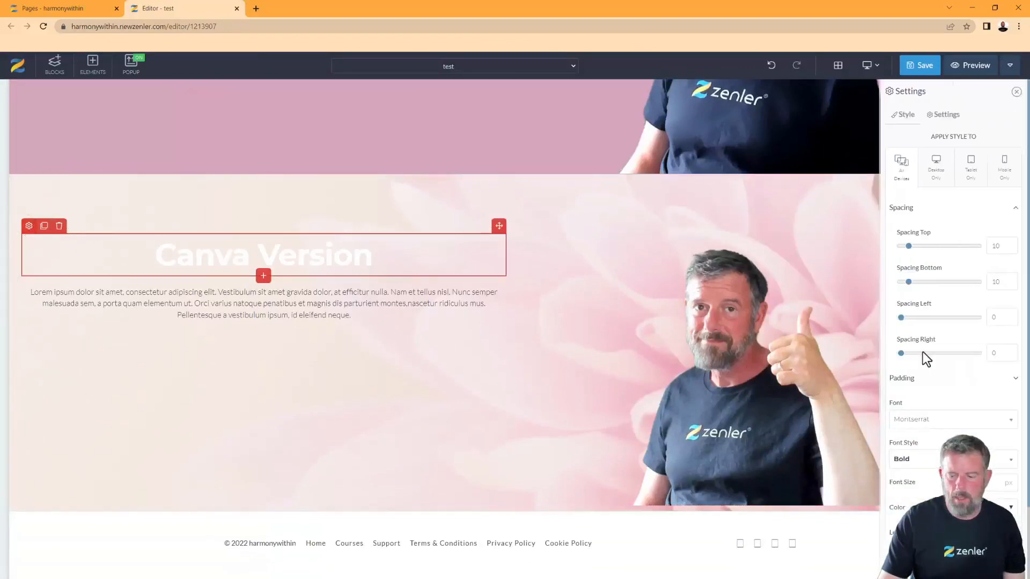
scroll(953, 380, "down", 2)
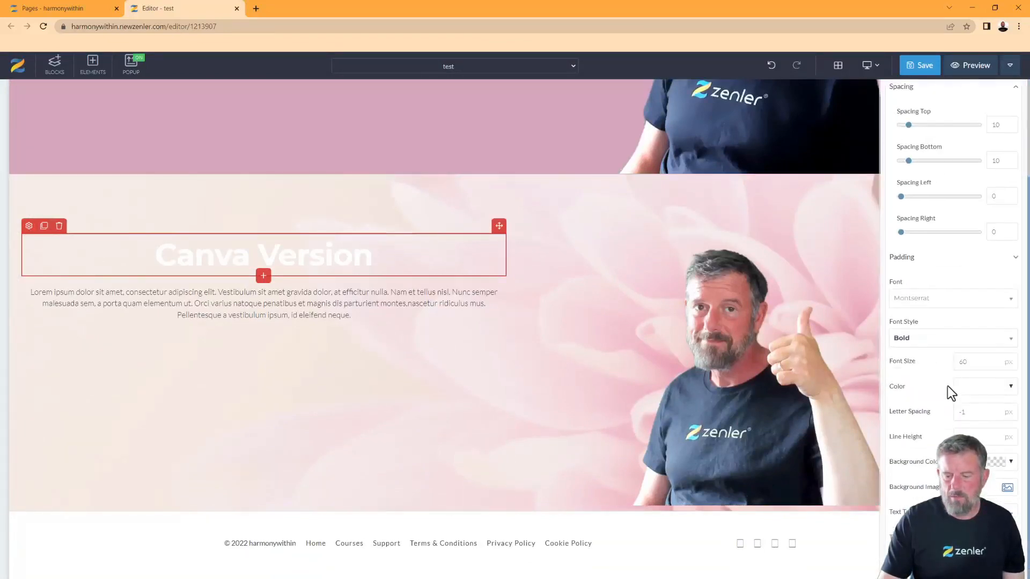
left_click(1011, 385)
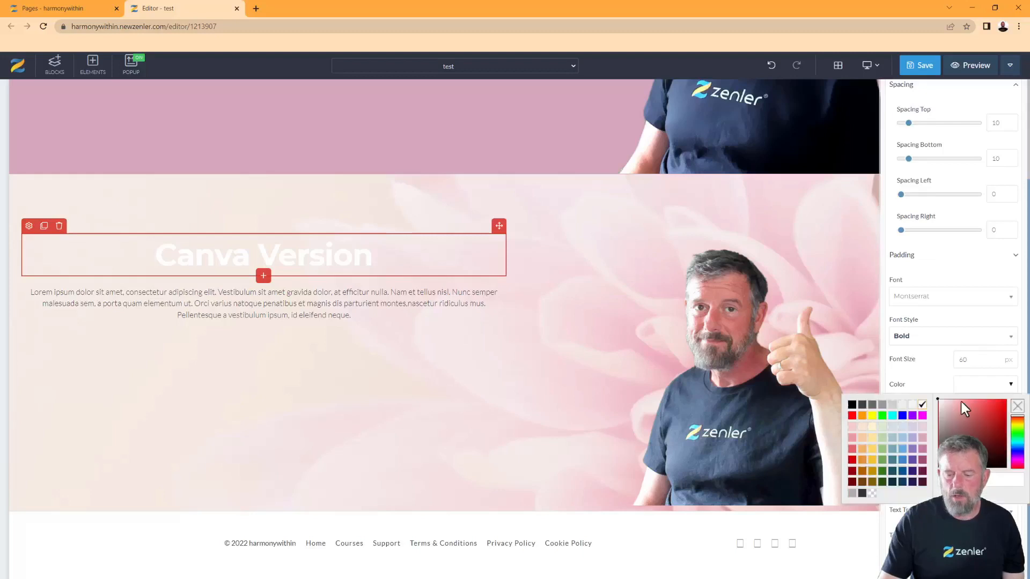
left_click(922, 450)
left_click(432, 343)
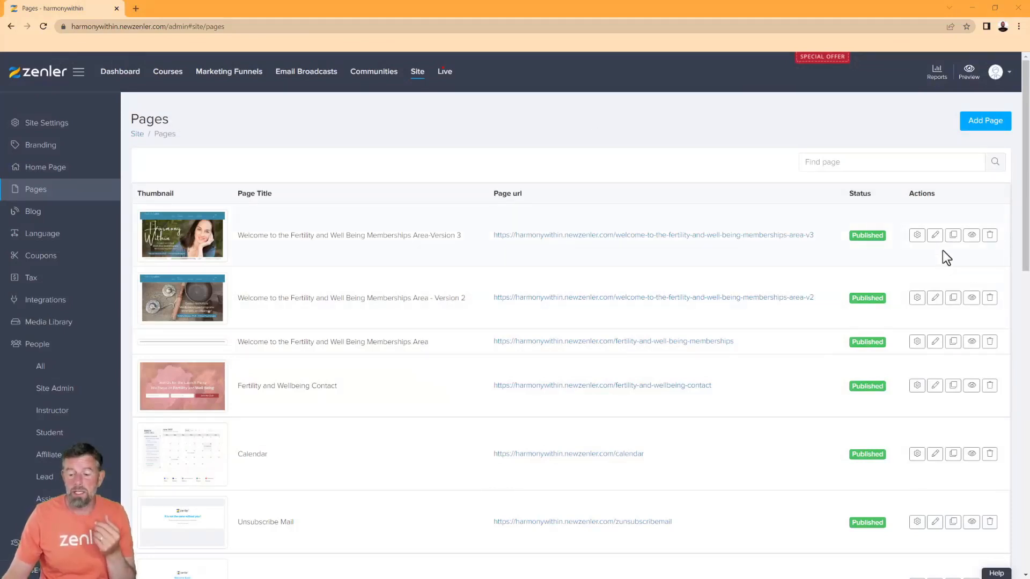
Edit the Version 3 memberships page and move the ASSETS folder window over the browser
left_click(934, 236)
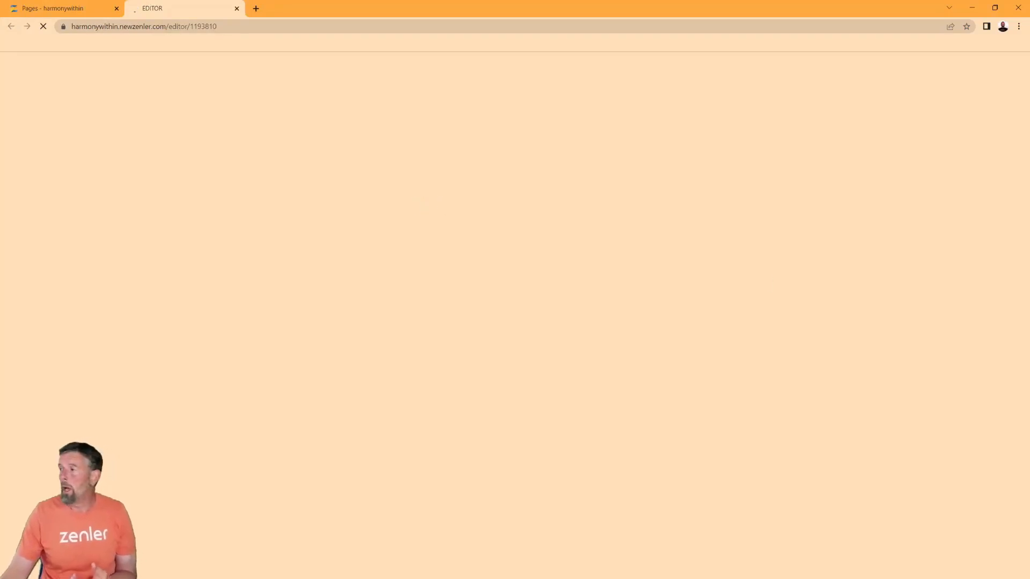
left_click_drag(963, 223, 484, 85)
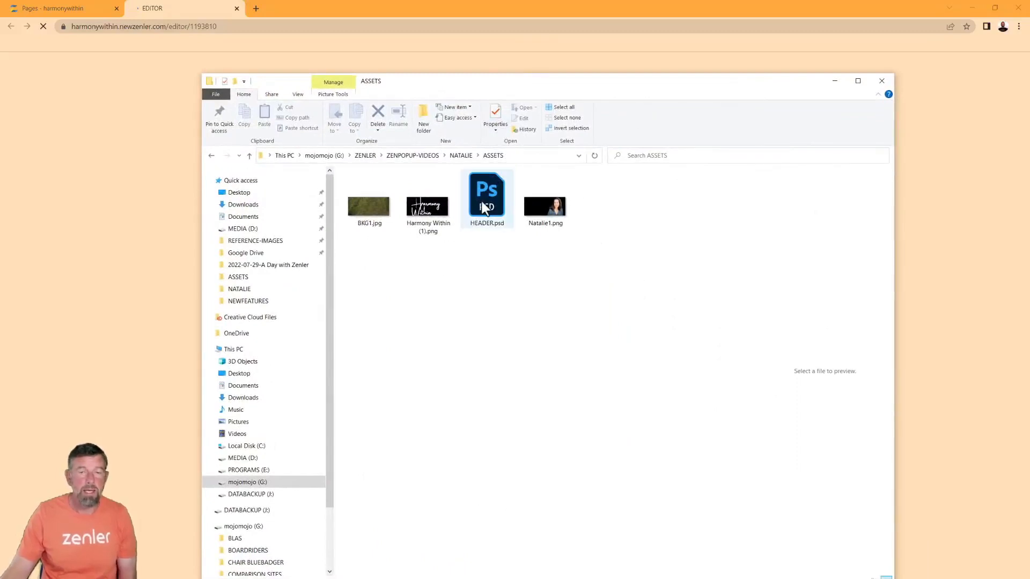
Preview BKG1.jpg, Natalie1.png and Harmony Within (1).png in an enlarged ASSETS window, then restore it
left_click(373, 206)
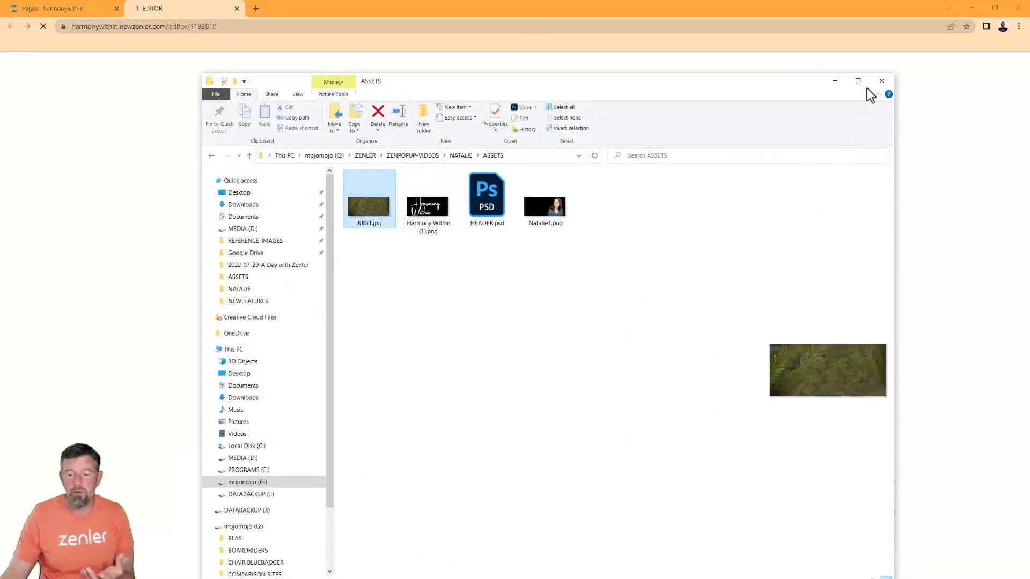
left_click(858, 81)
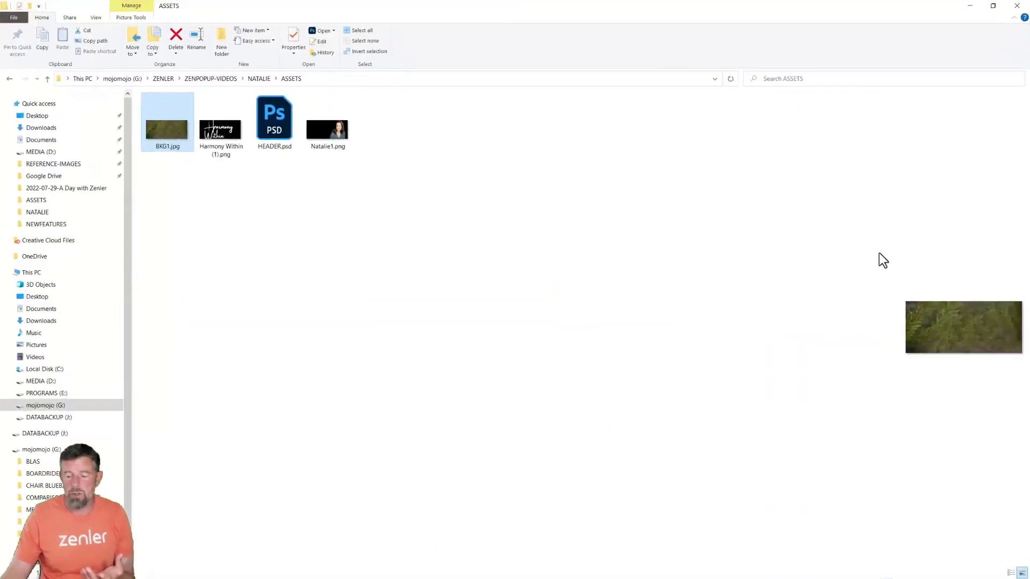
left_click_drag(772, 247, 526, 247)
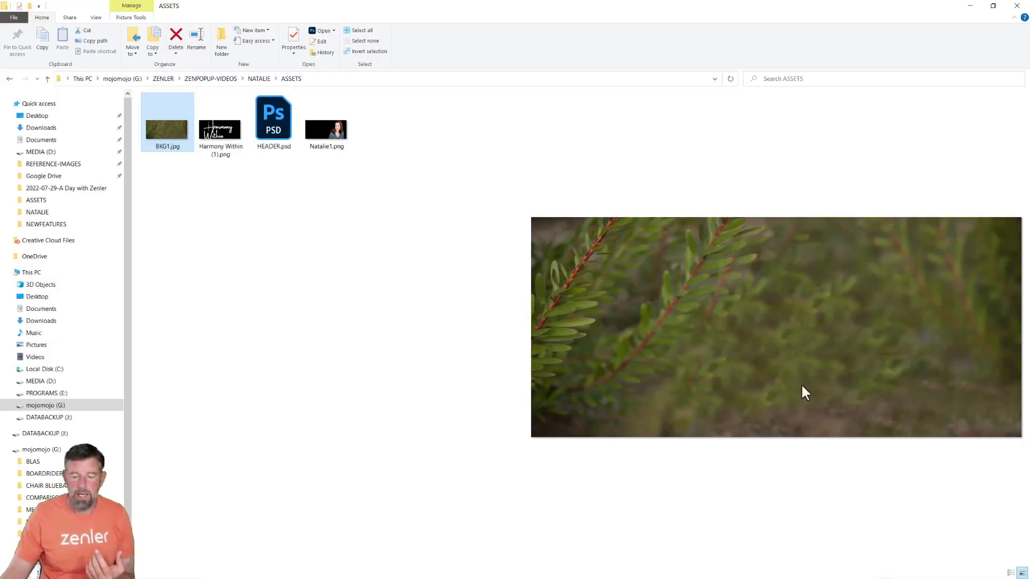
left_click(322, 132)
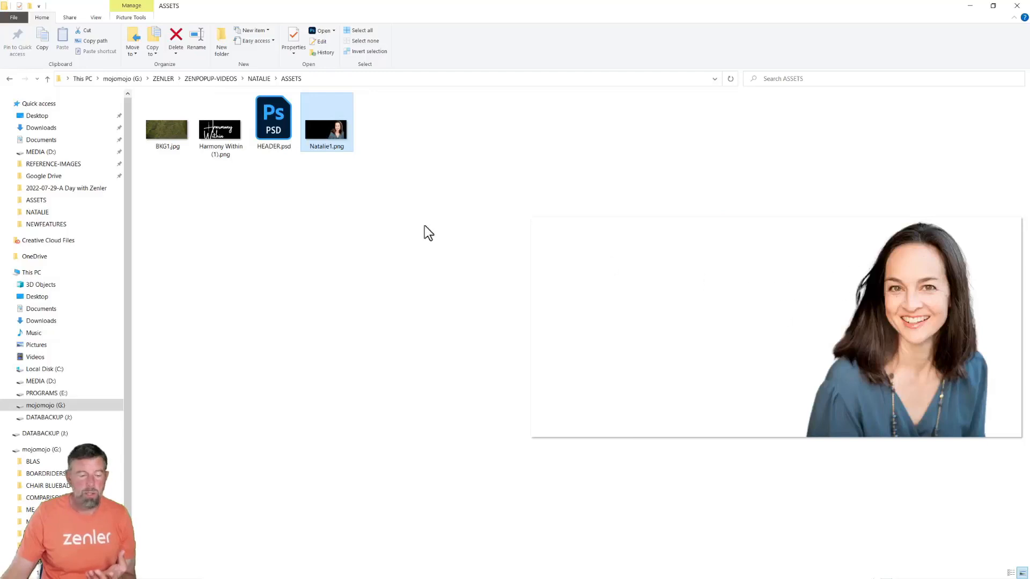
left_click(208, 131)
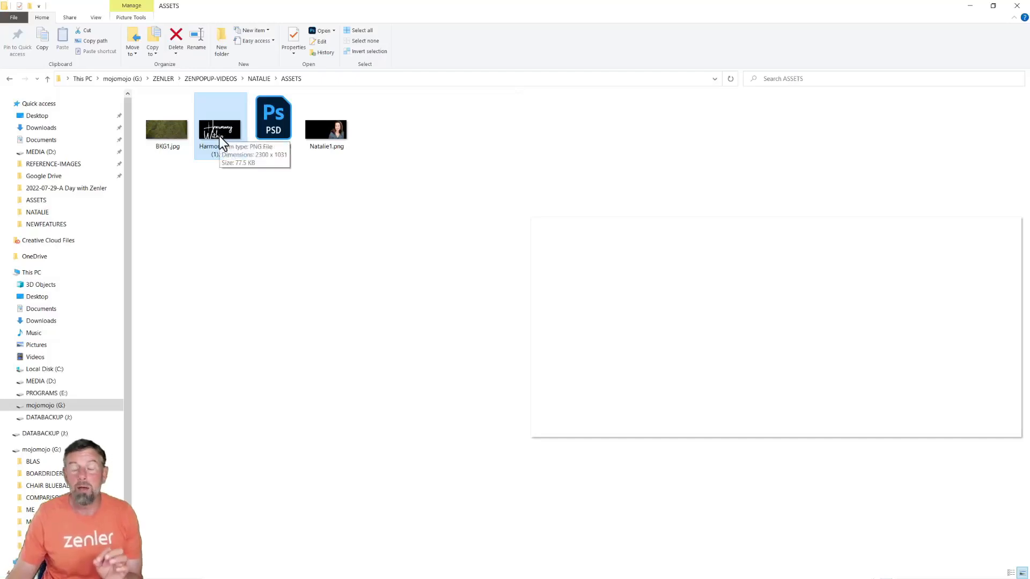
left_click_drag(246, 11, 1029, 204)
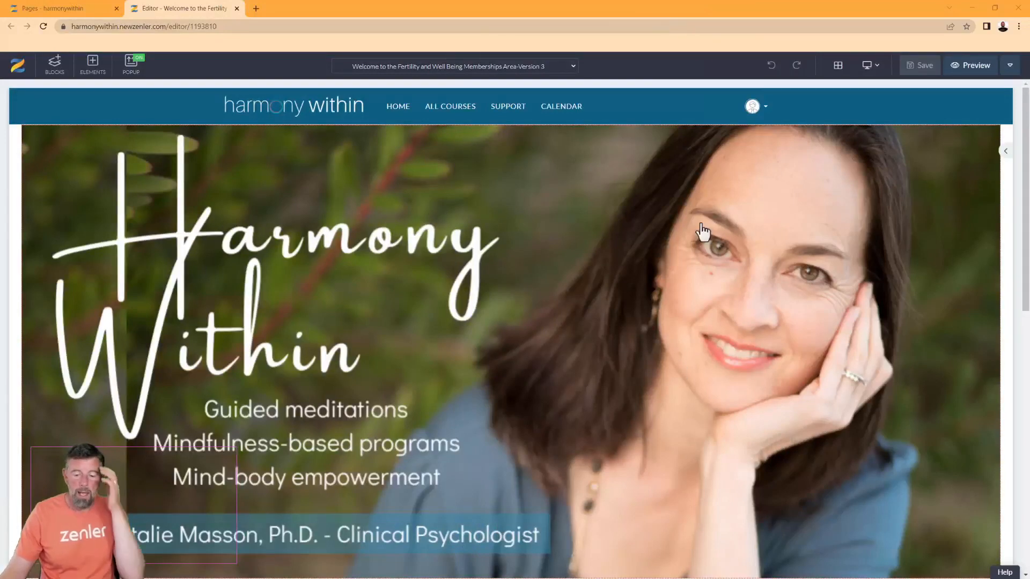
scroll(713, 215, "down", 2)
scroll(724, 207, "up", 2)
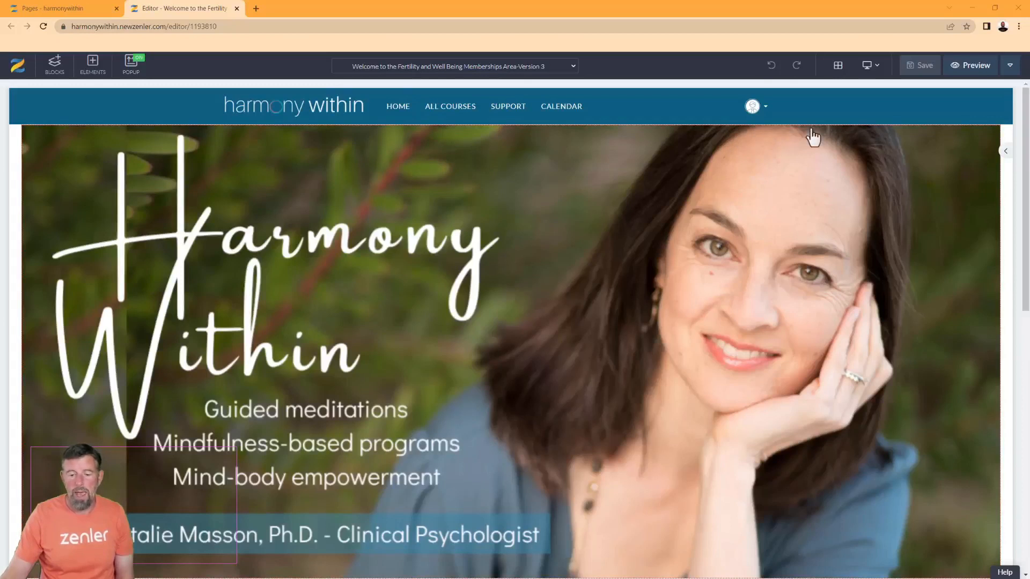
scroll(624, 274, "down", 1)
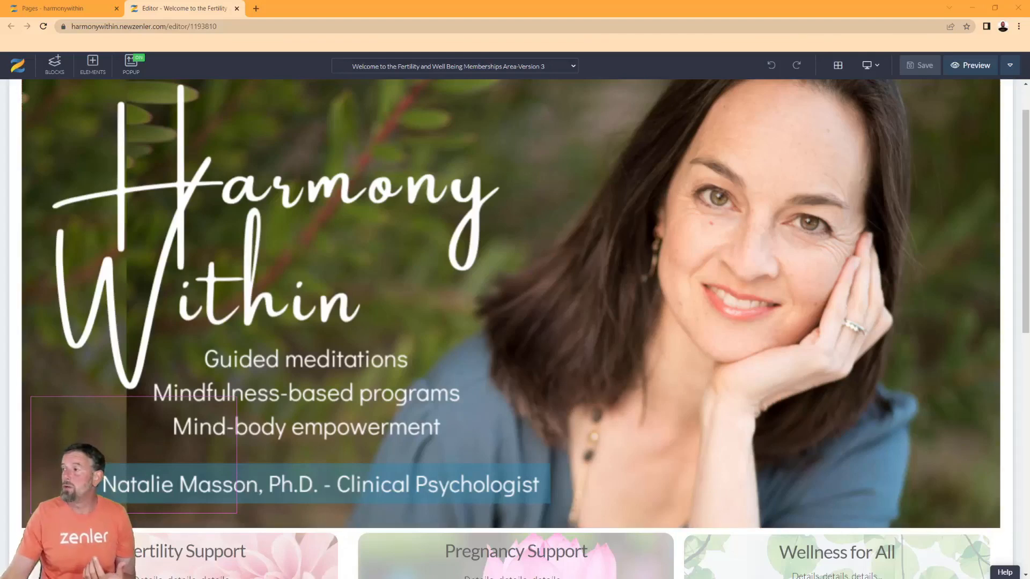
left_click_drag(1029, 253, 578, 84)
left_click(469, 320)
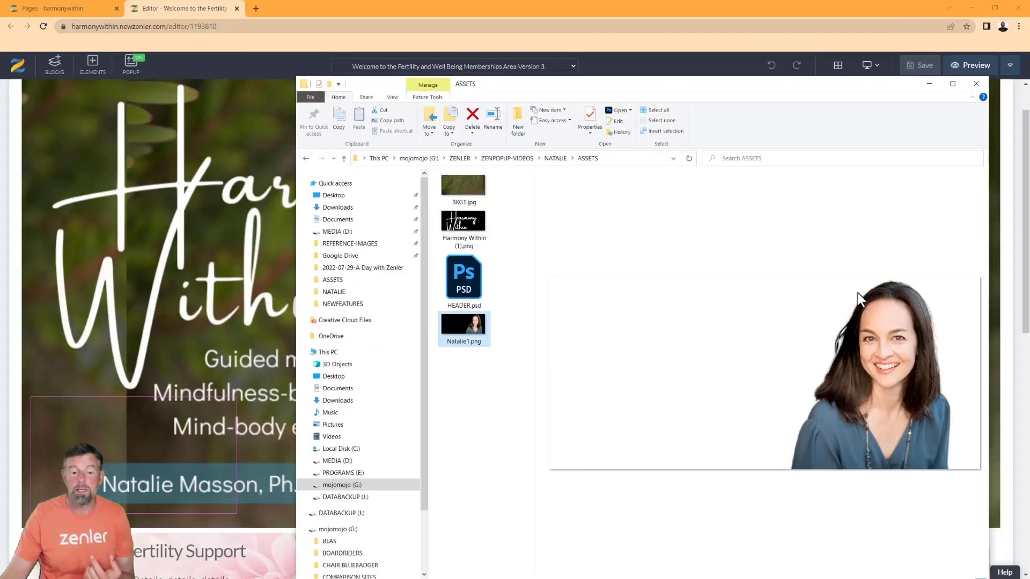
left_click_drag(641, 86, 1029, 225)
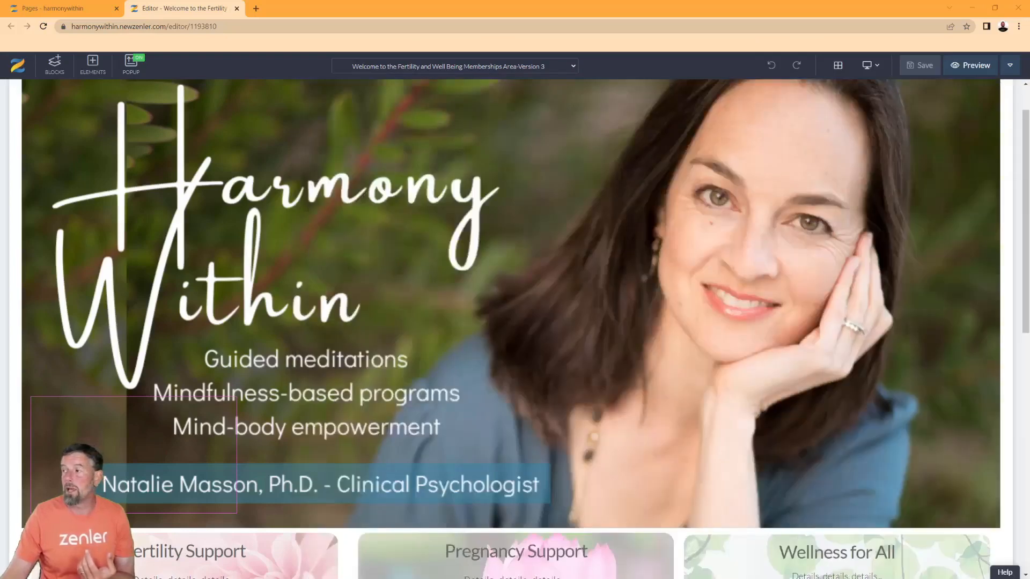
scroll(450, 260, "down", 4)
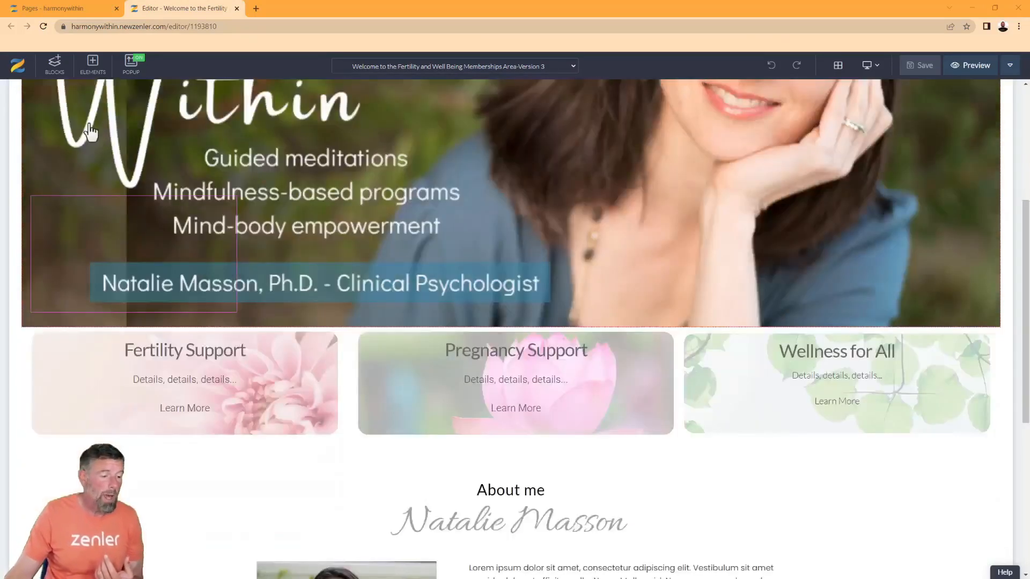
Drag an empty block from the Blocks library onto the page below the service cards
left_click(55, 67)
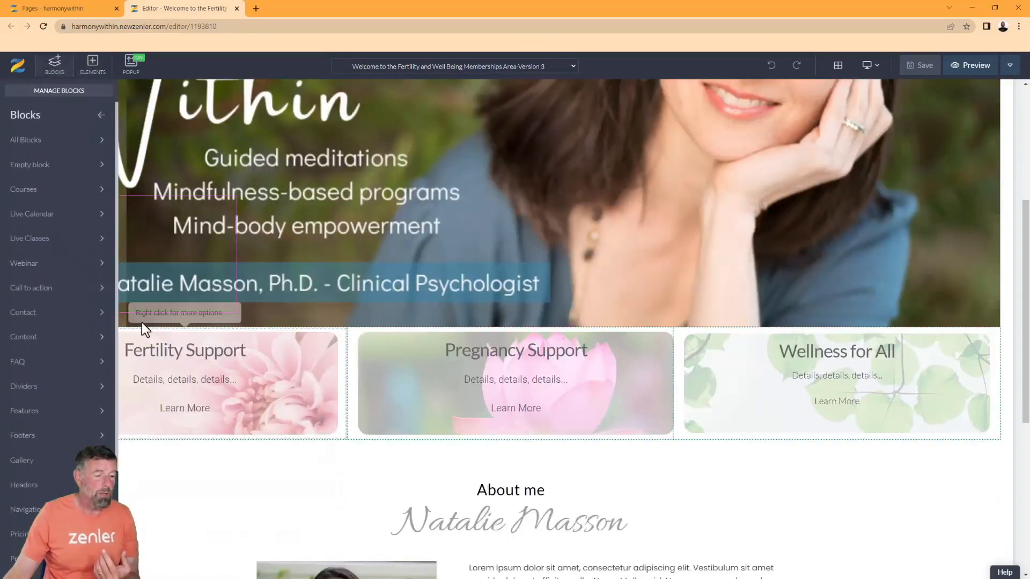
left_click(54, 165)
left_click_drag(62, 188, 324, 507)
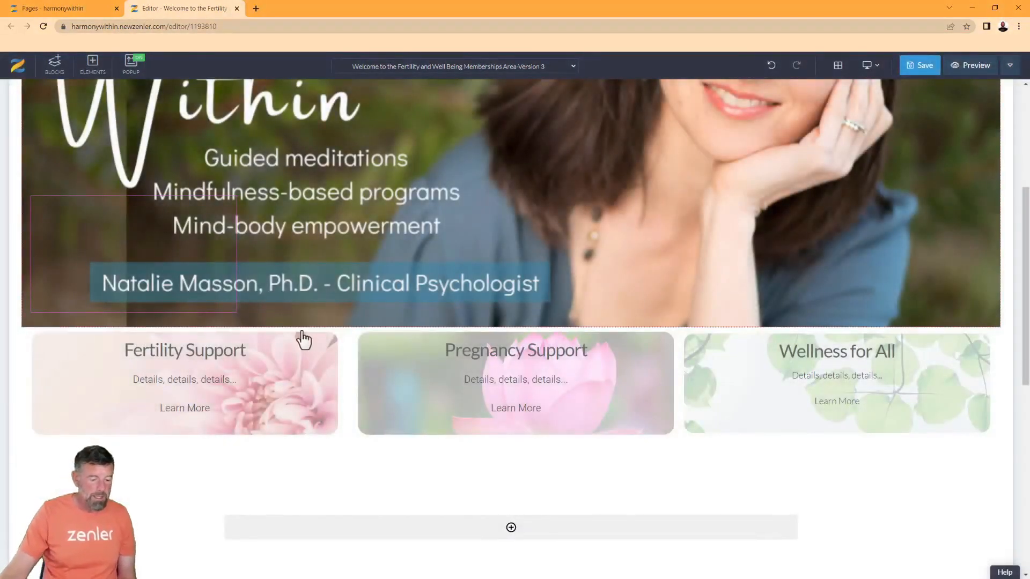
left_click(349, 388)
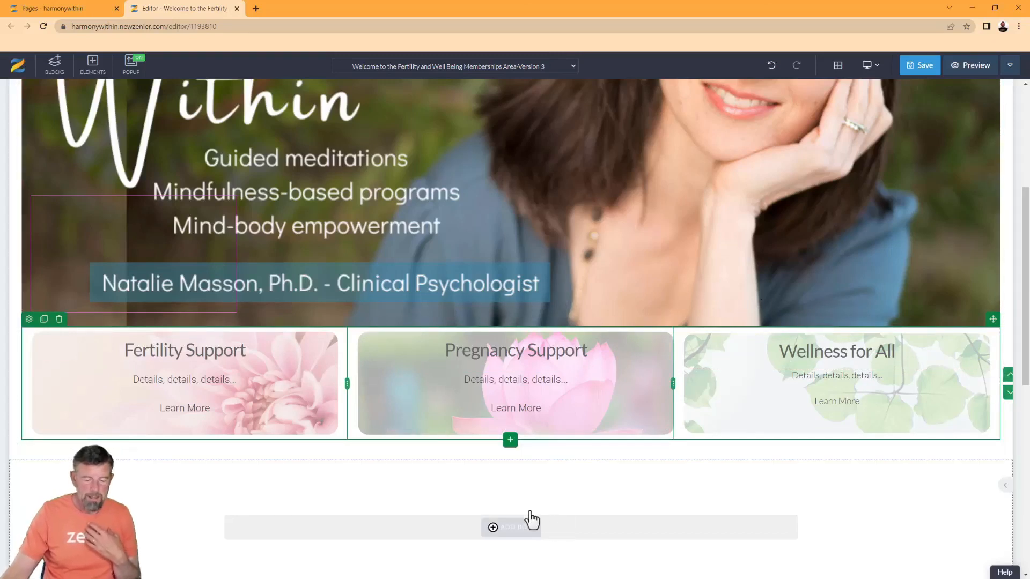
Move the new empty section above the Harmony Within hero and open its style settings
left_click(874, 524)
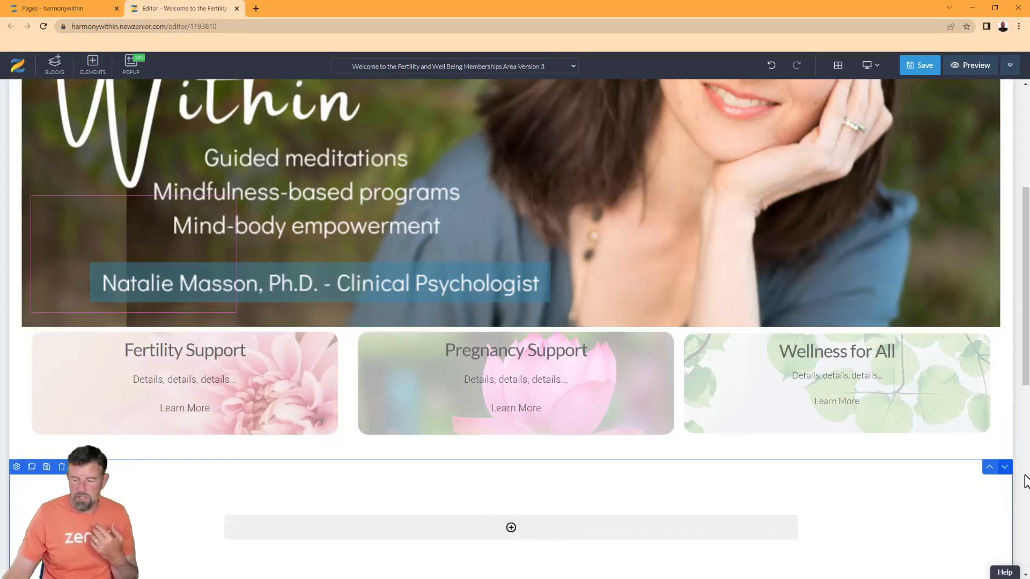
left_click(991, 469)
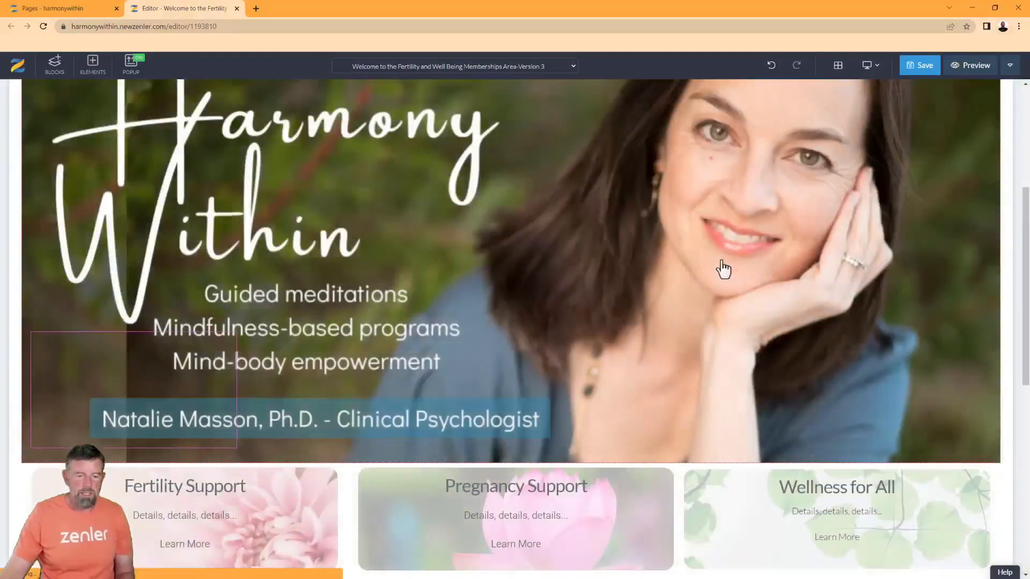
scroll(722, 269, "up", 5)
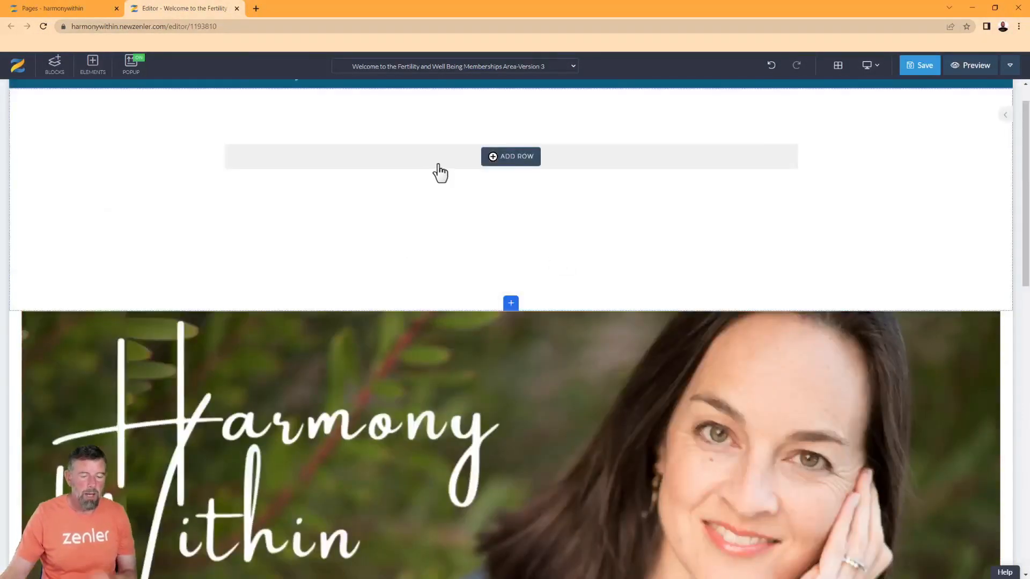
left_click(189, 180)
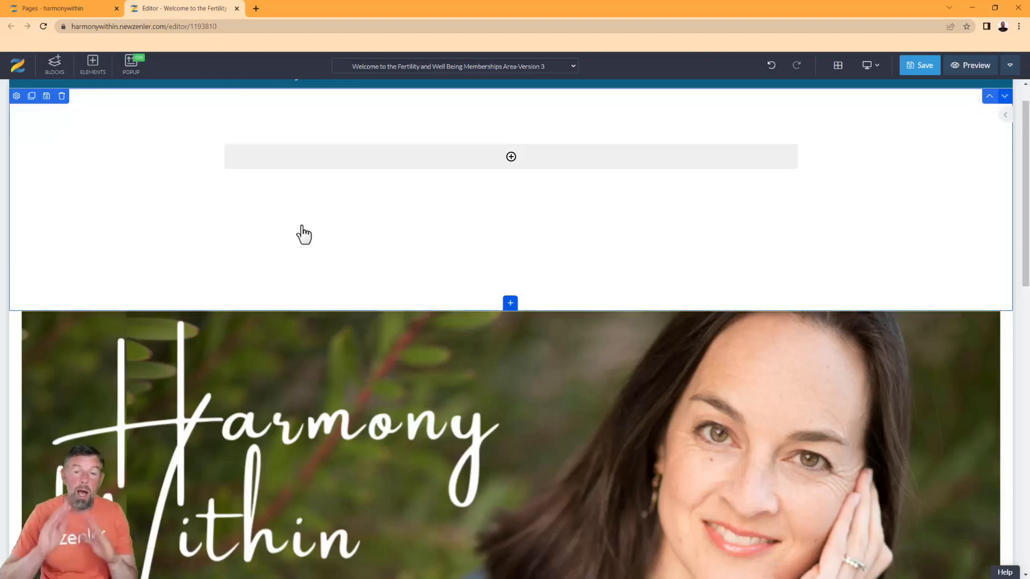
left_click(16, 96)
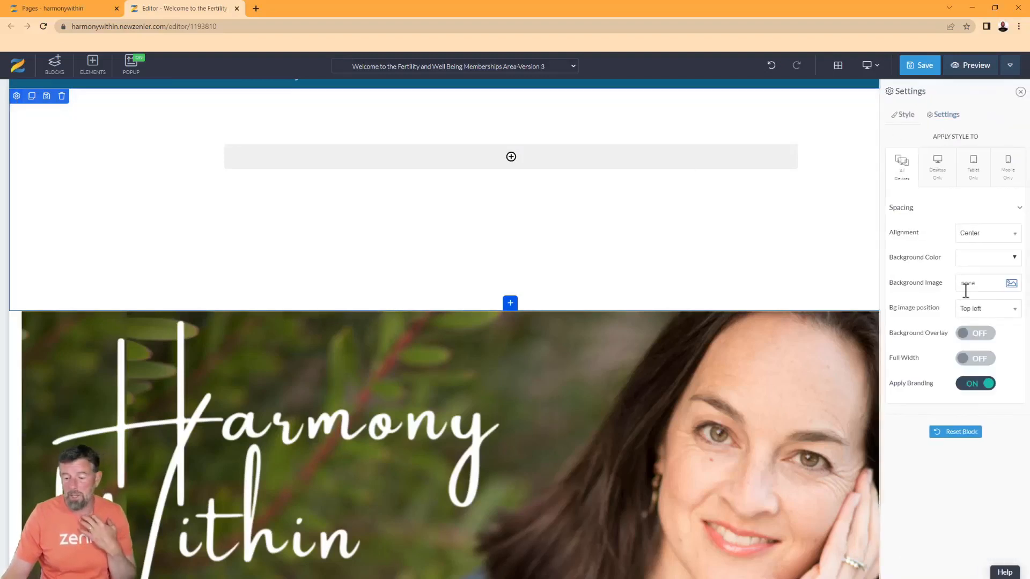
Upload BKG1.jpg without cropping as the new top block's background image
left_click(1010, 284)
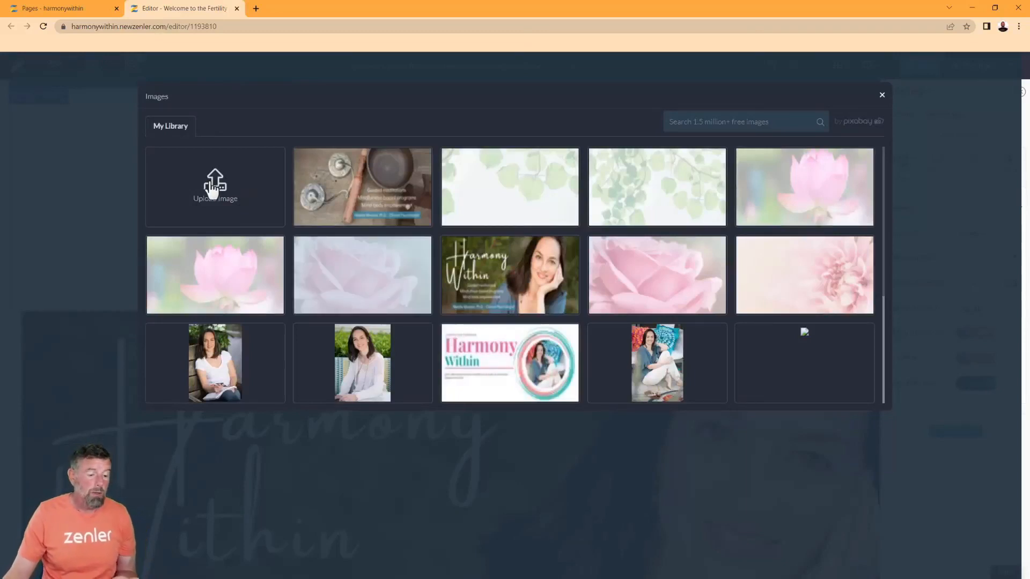
left_click(213, 187)
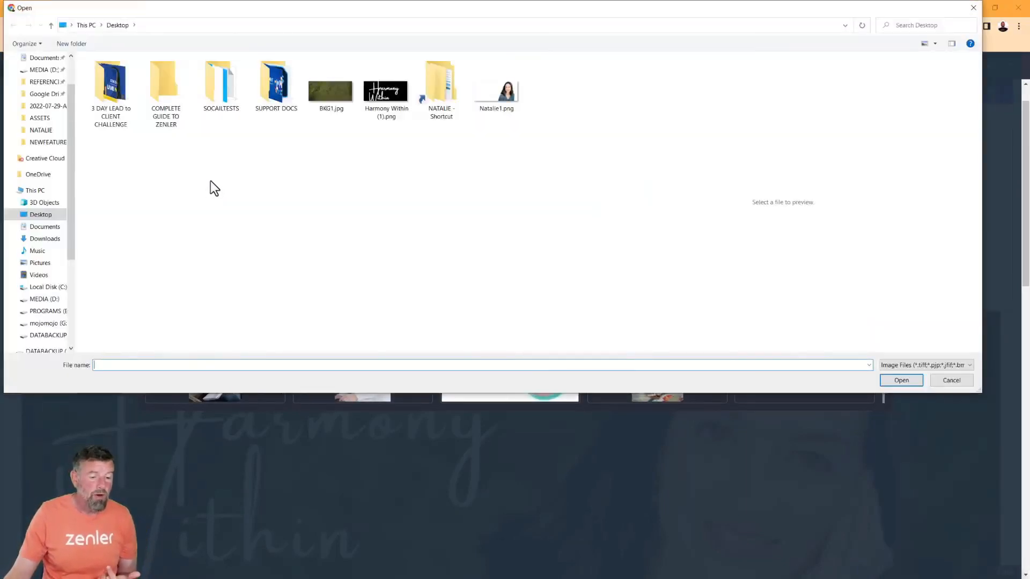
left_click(334, 92)
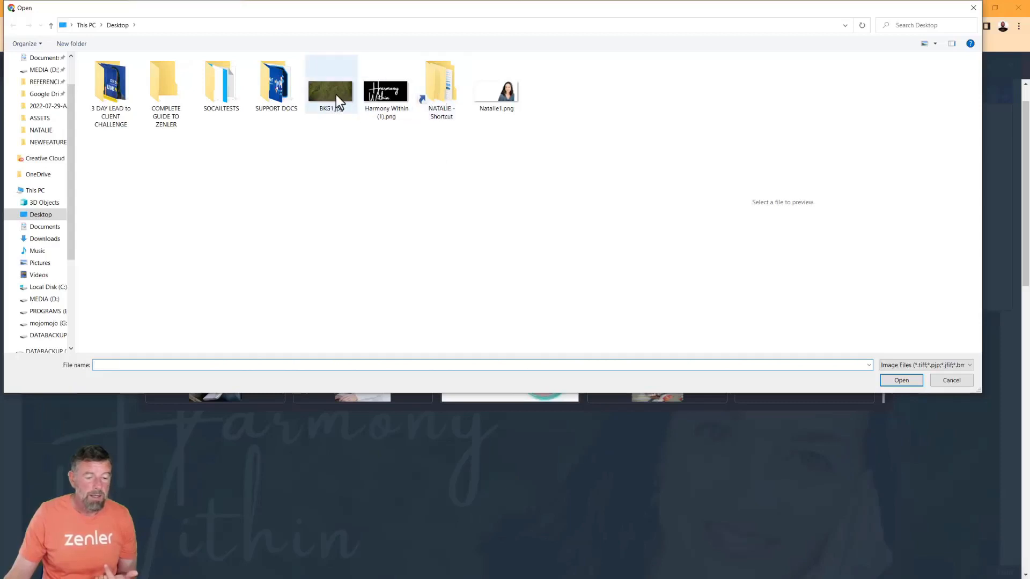
left_click(899, 382)
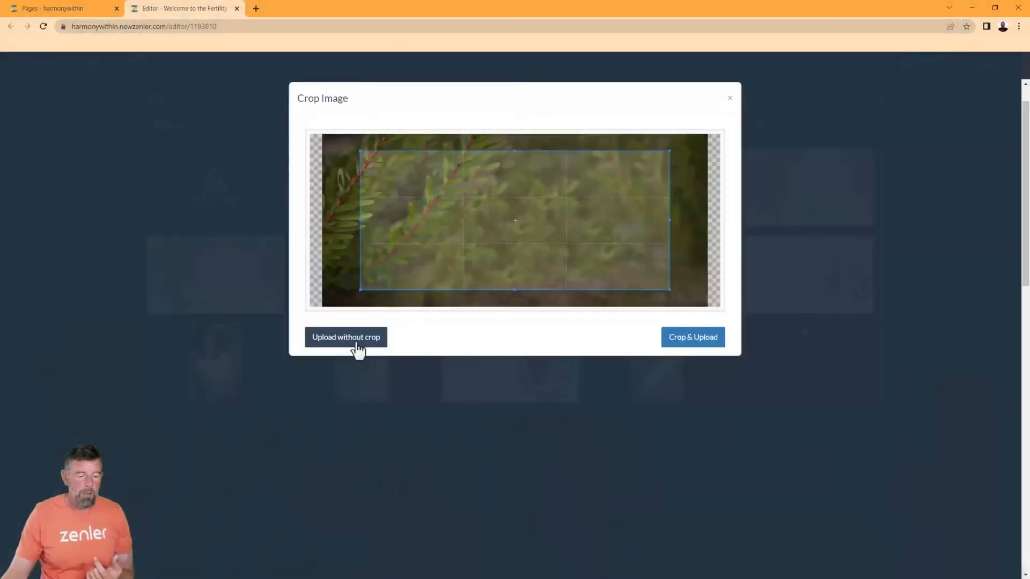
left_click(356, 343)
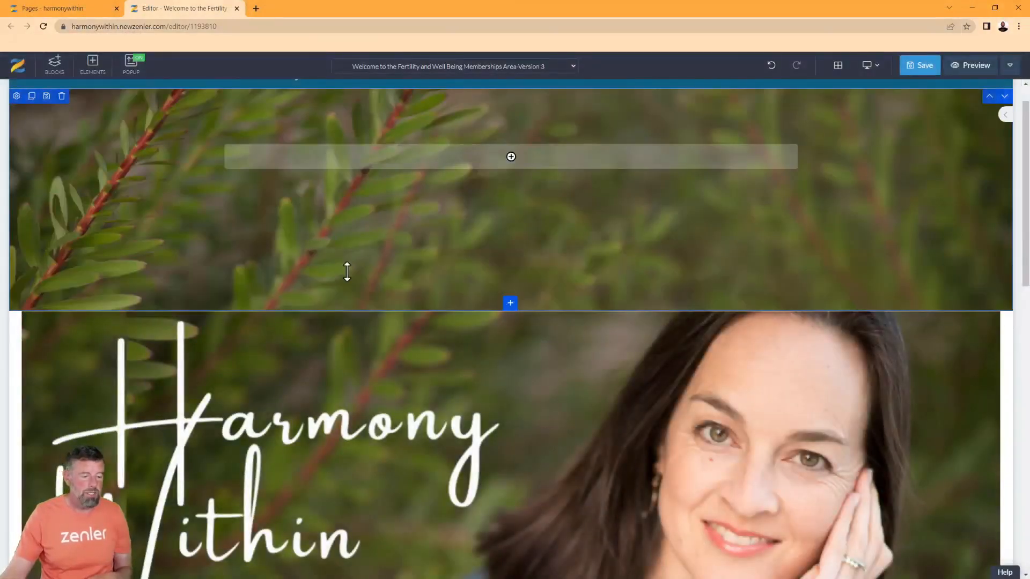
Turn Full Width ON in the leafy top block's style settings
scroll(252, 365, "down", 2)
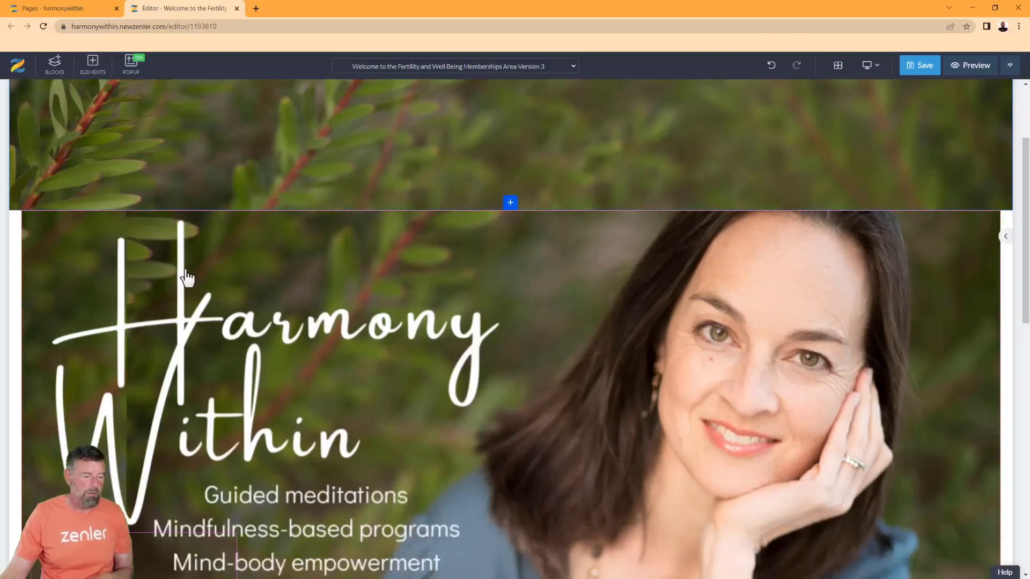
scroll(284, 369, "up", 3)
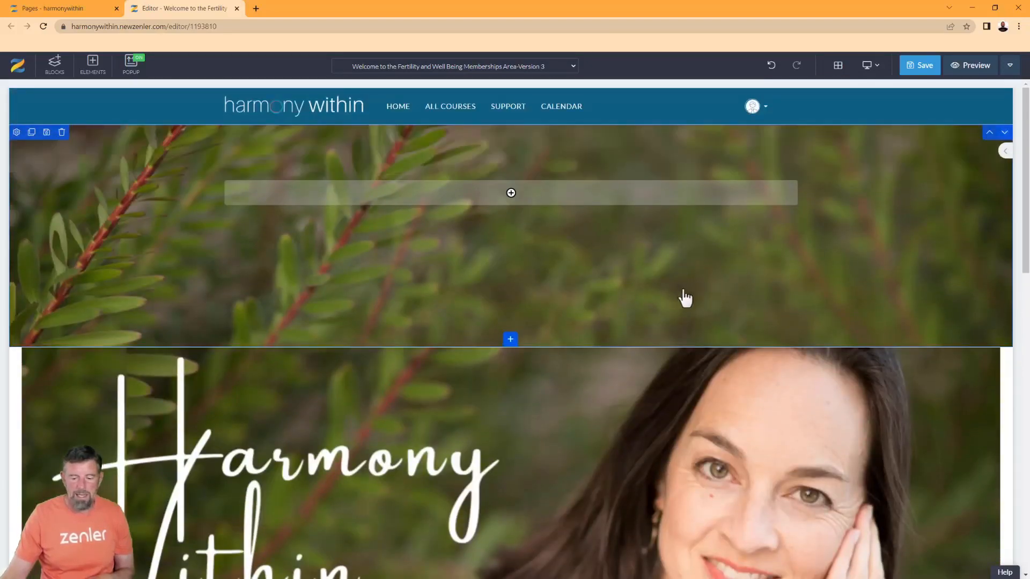
scroll(683, 297, "down", 1)
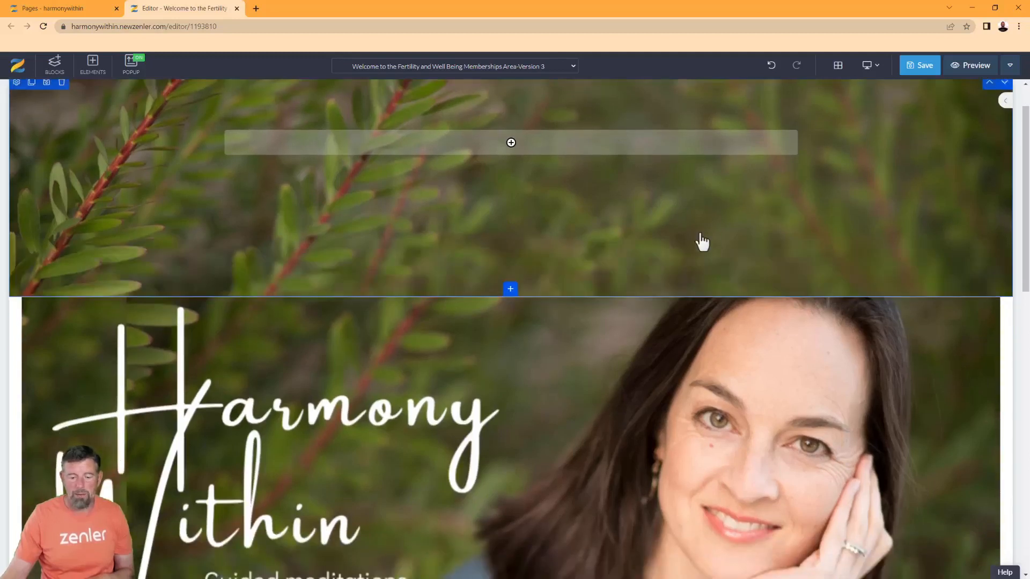
scroll(701, 241, "down", 3)
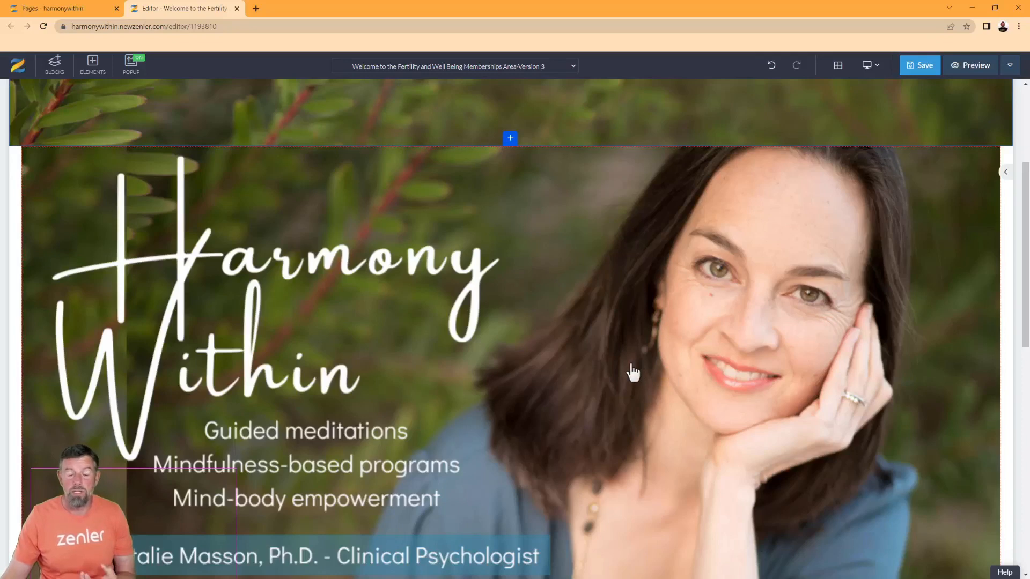
scroll(633, 372, "up", 4)
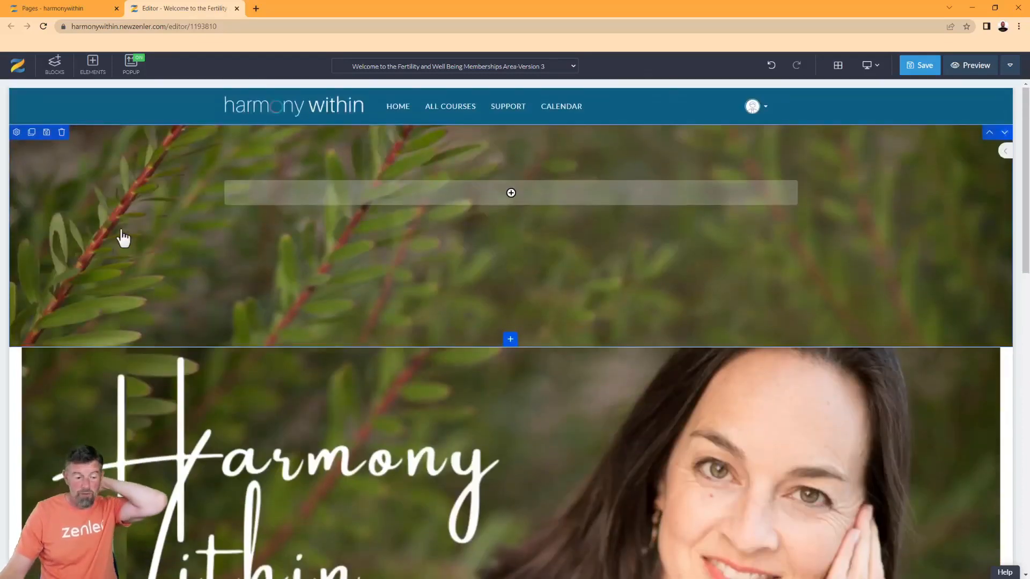
left_click(17, 133)
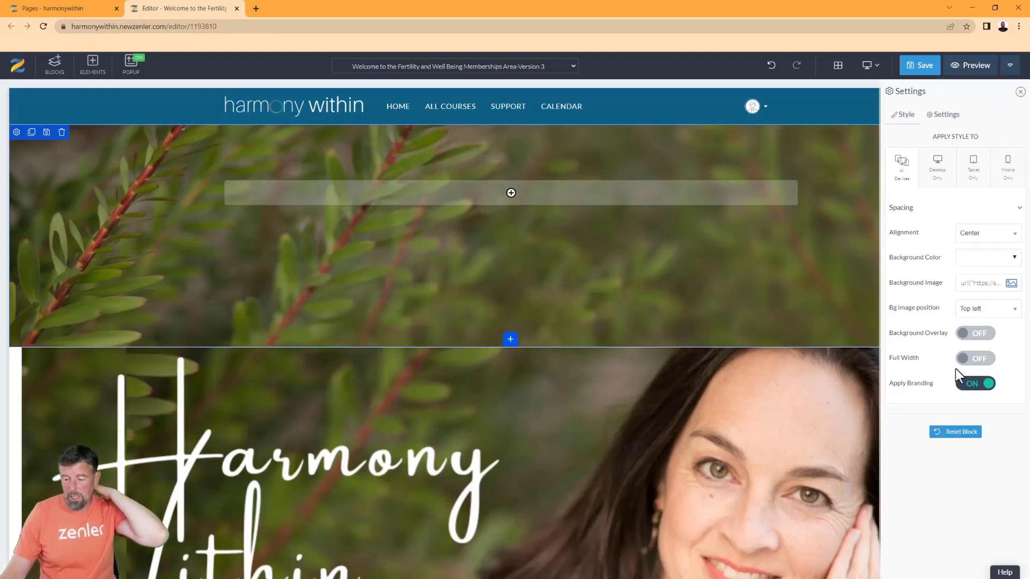
left_click(977, 361)
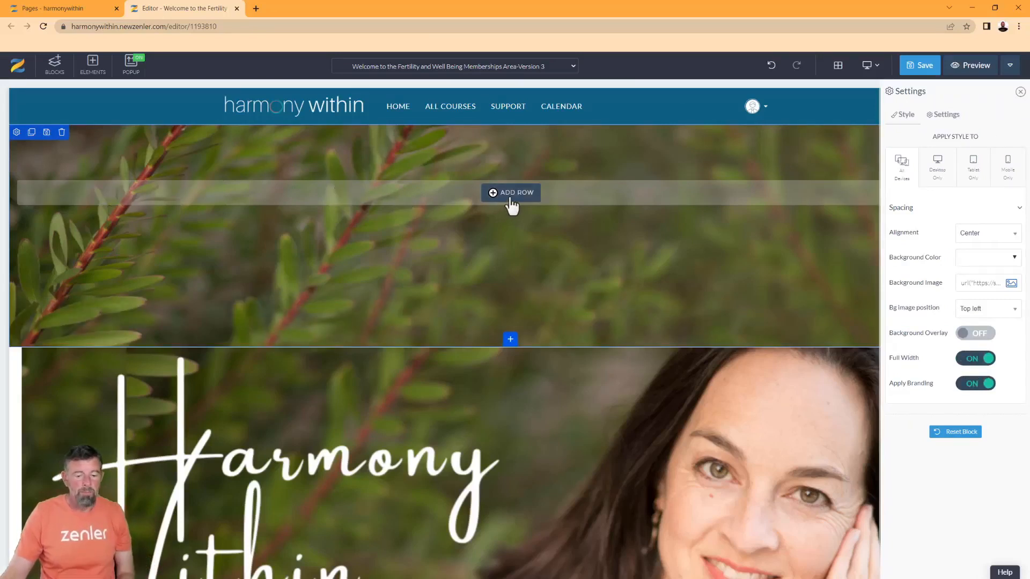
scroll(572, 432, "down", 4)
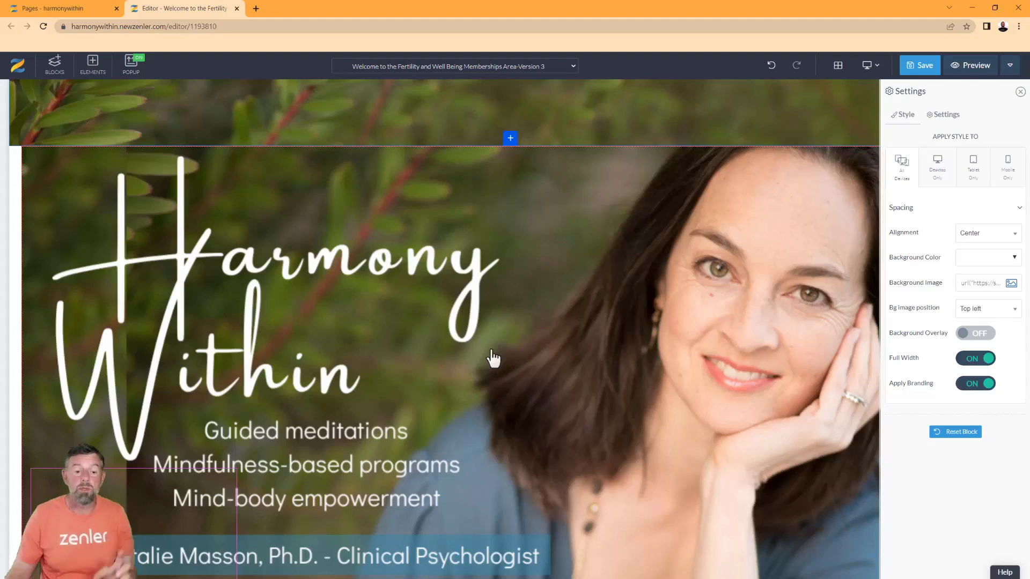
scroll(376, 263, "up", 4)
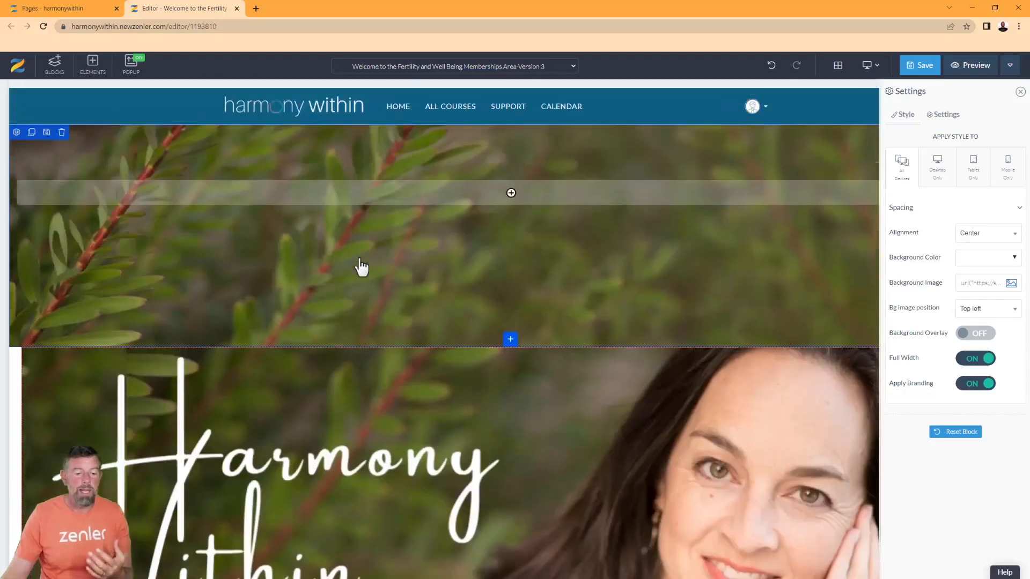
Add a 25/25/25/25 row, narrow the outer columns, and insert a 100% inner row in column two
left_click(510, 194)
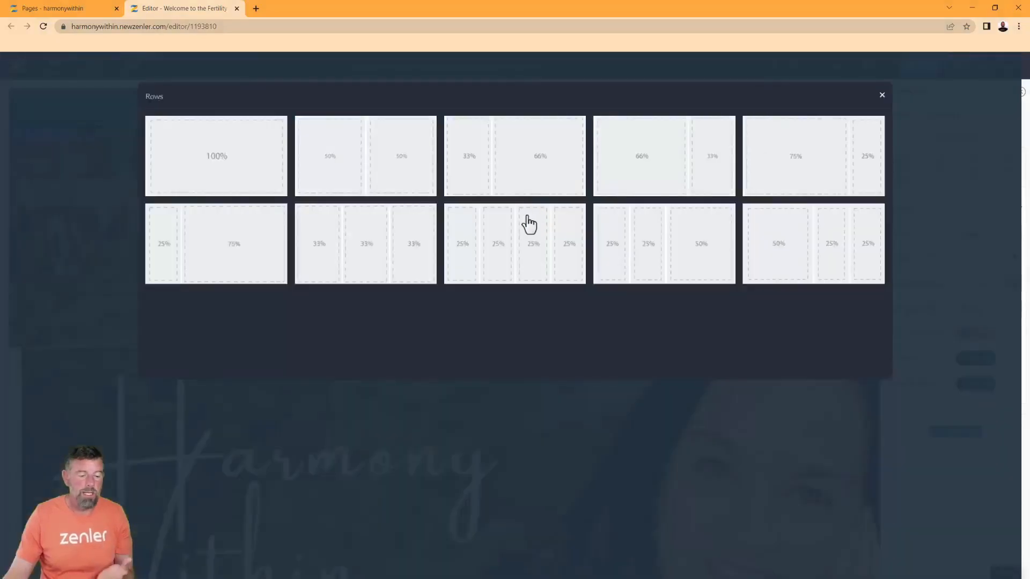
left_click(572, 252)
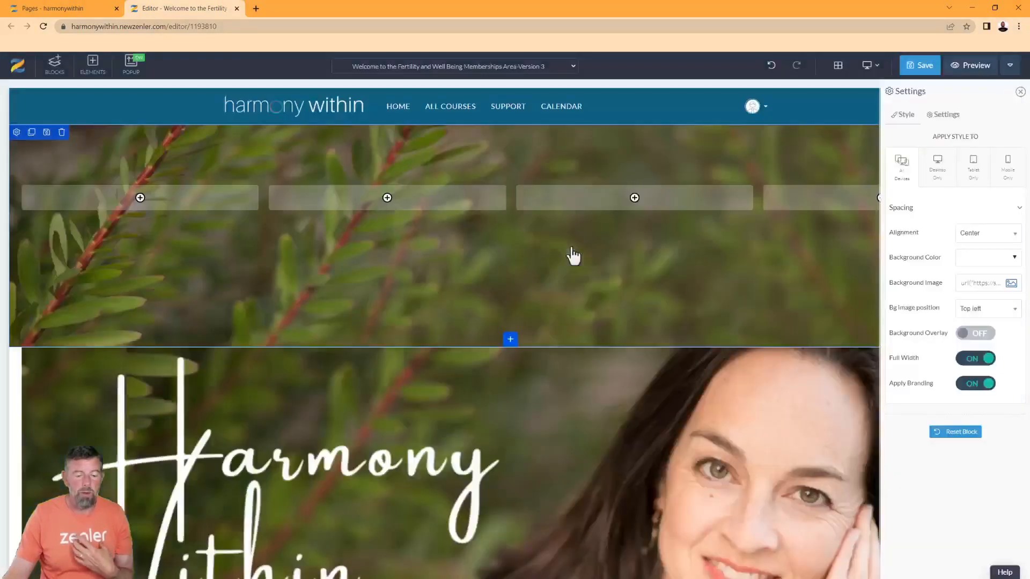
left_click(263, 209)
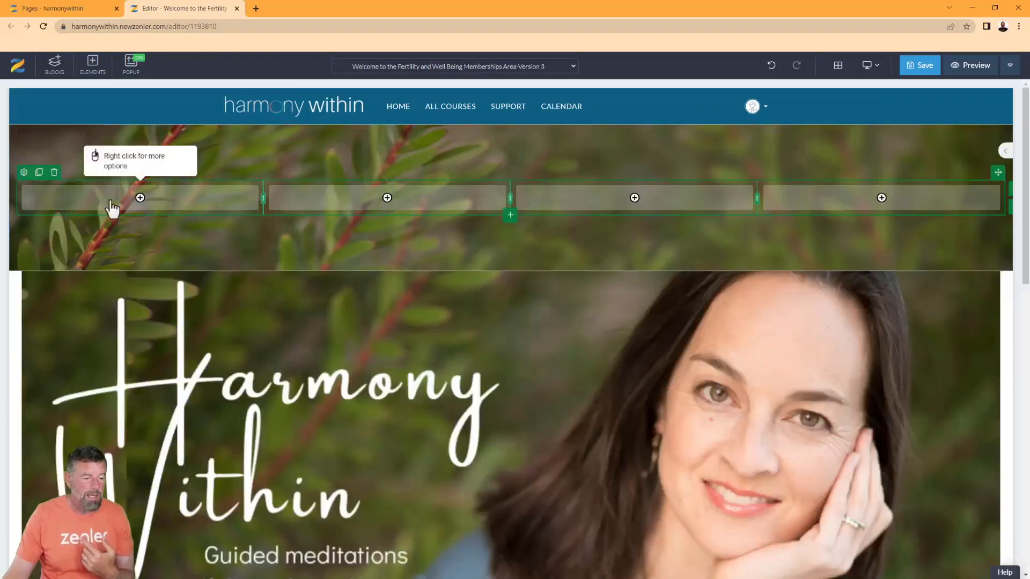
left_click_drag(77, 199, 78, 199)
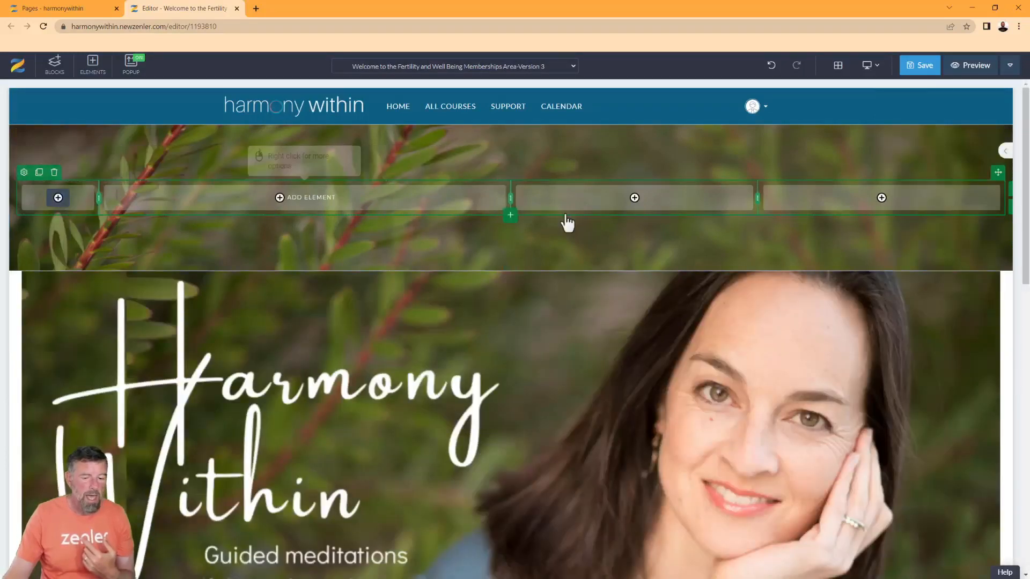
left_click_drag(768, 201, 936, 206)
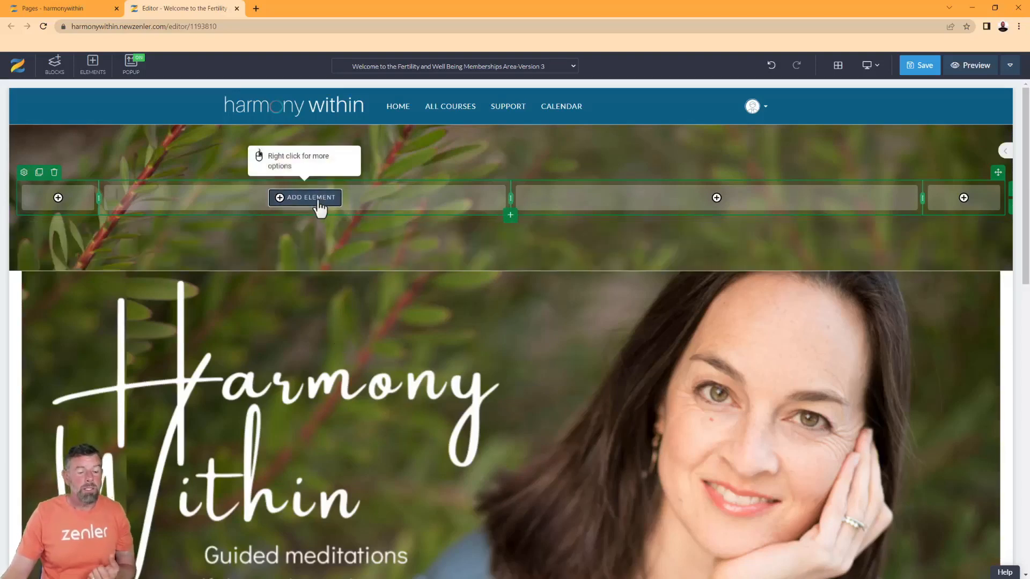
left_click(318, 200)
left_click(337, 188)
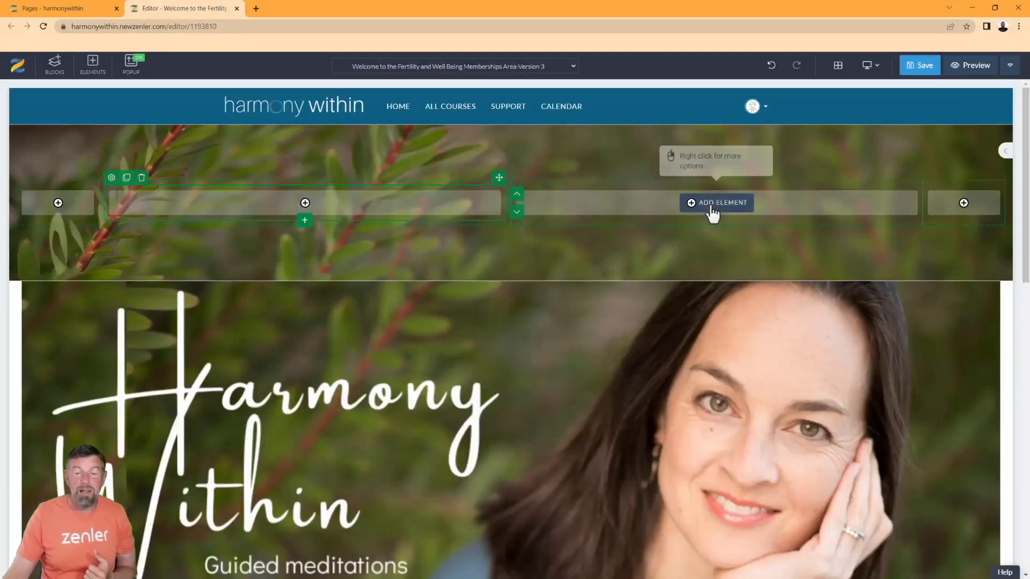
Add full-width inner rows to the third column, then delete the extra duplicate row
left_click(714, 204)
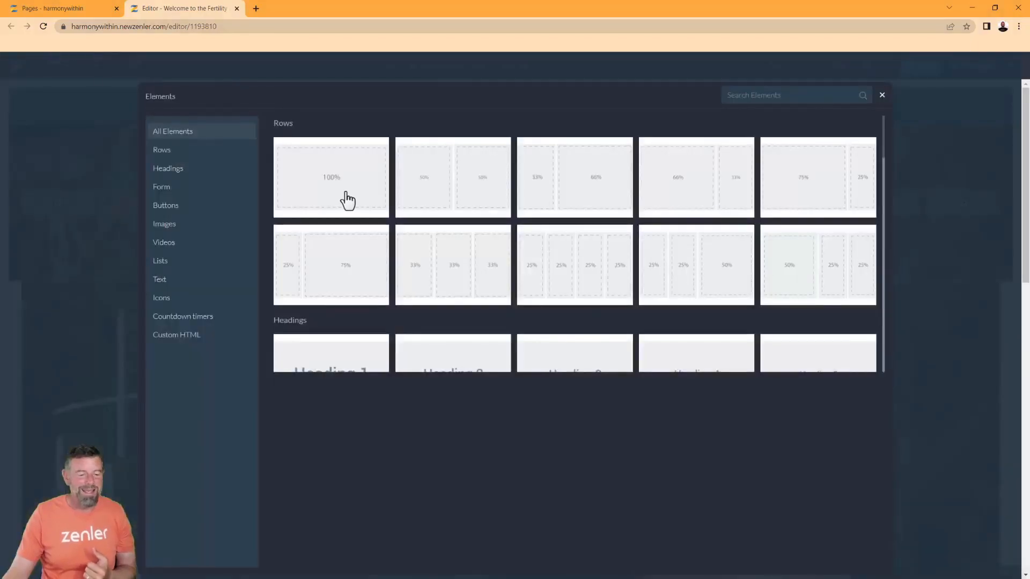
left_click(367, 200)
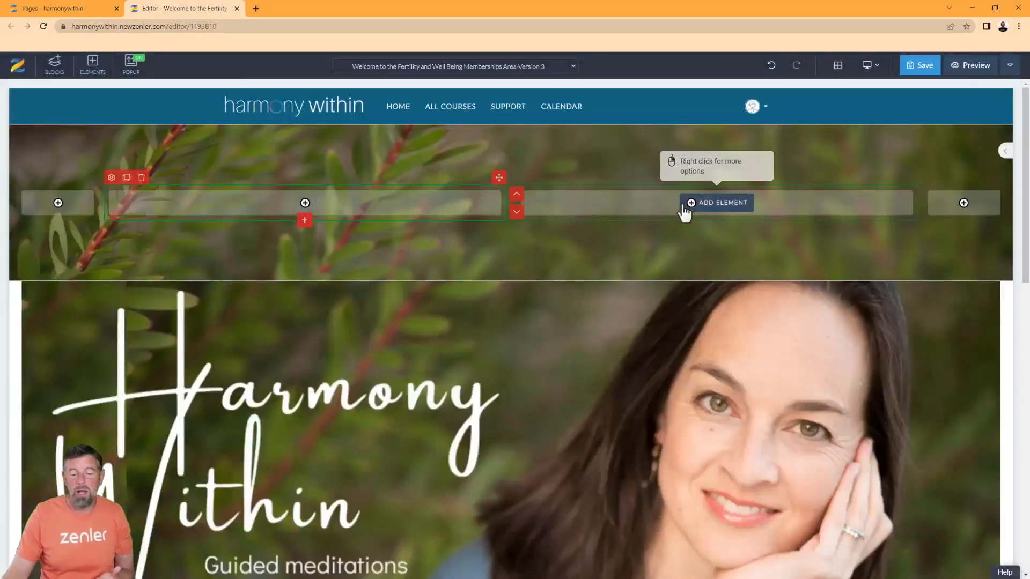
left_click(716, 203)
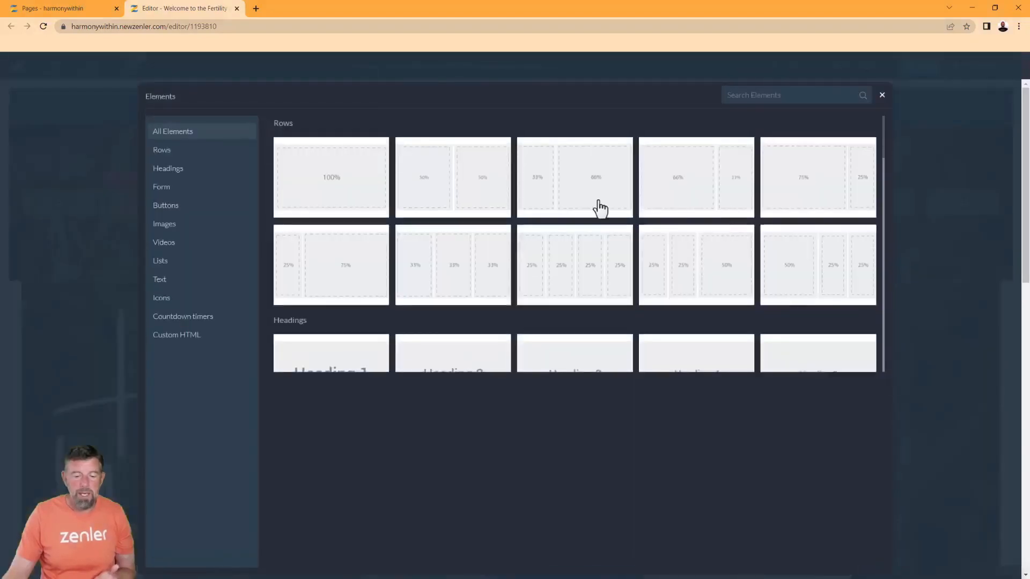
left_click(339, 185)
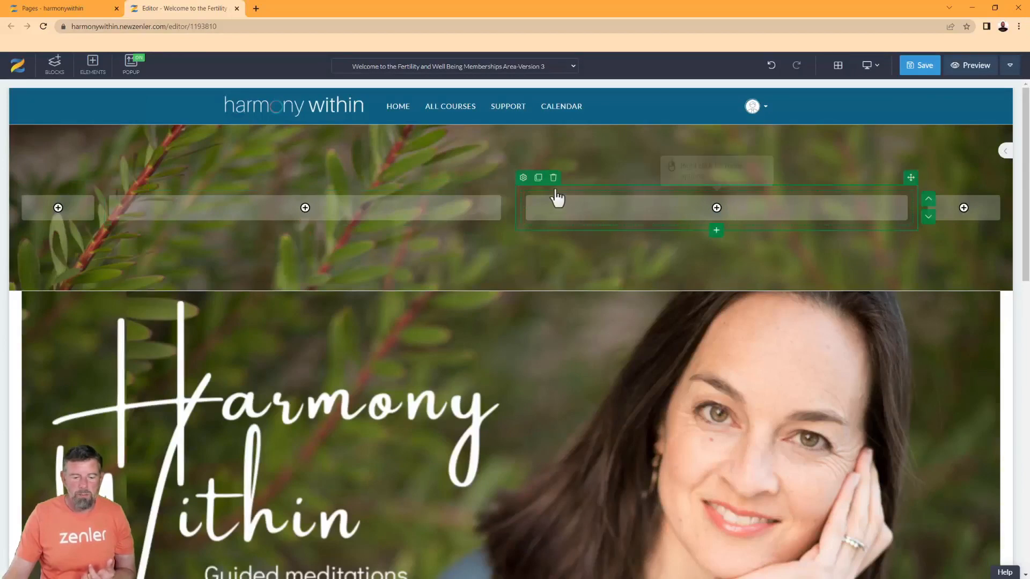
left_click(554, 181)
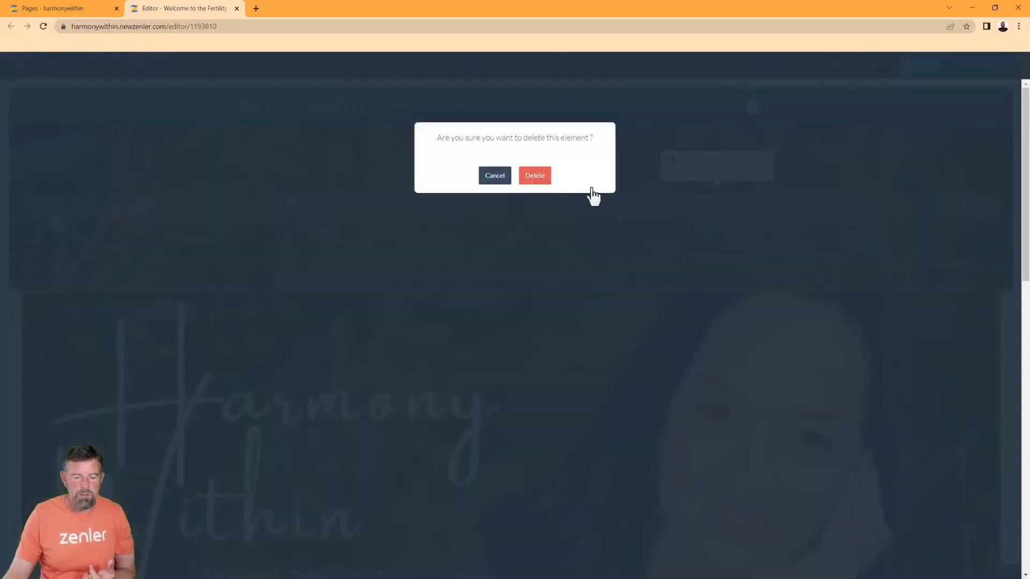
left_click(552, 180)
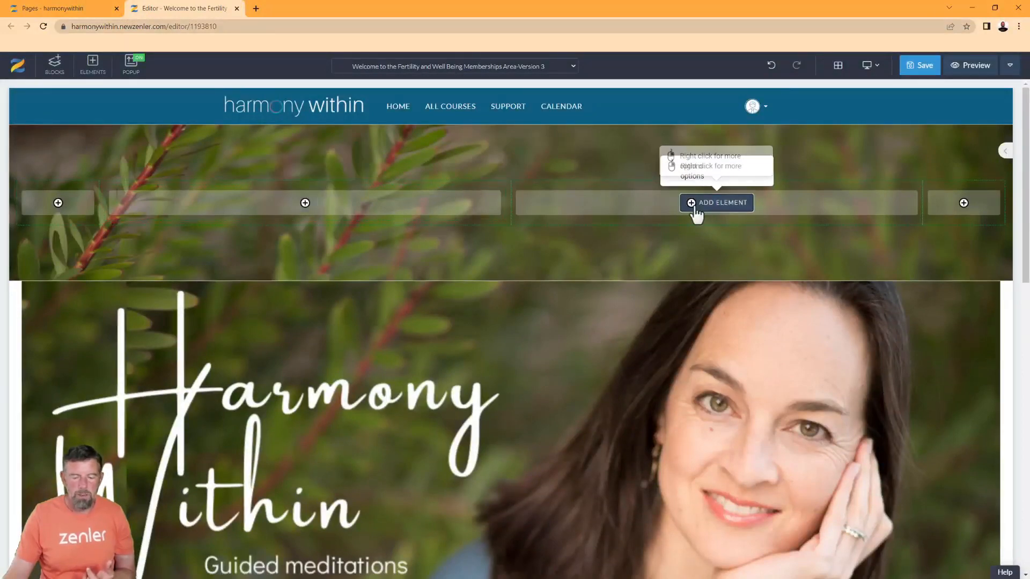
Re-add a single 100% inner row to the third column and start adding content to column two
left_click(698, 205)
left_click(354, 185)
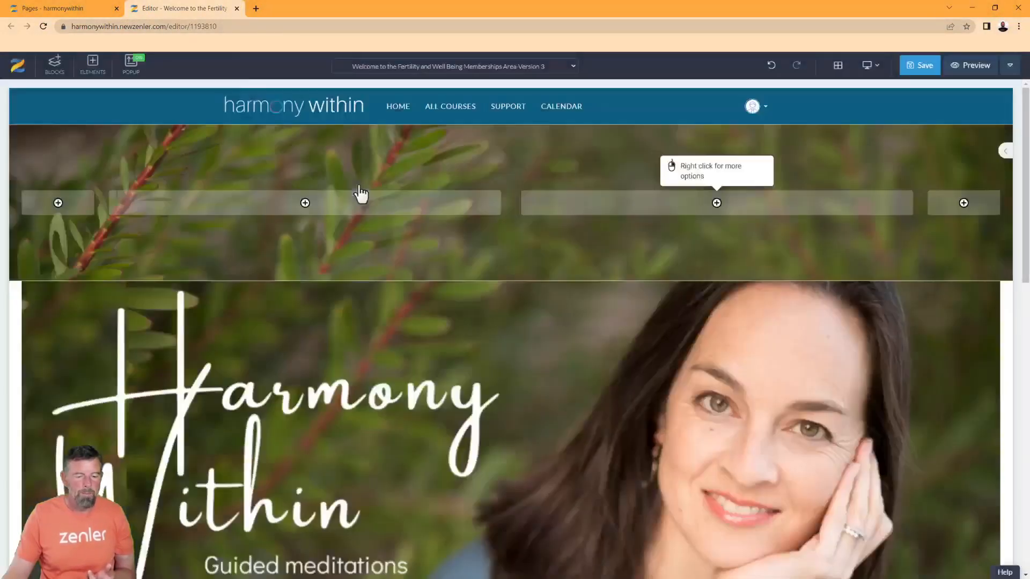
left_click(590, 224)
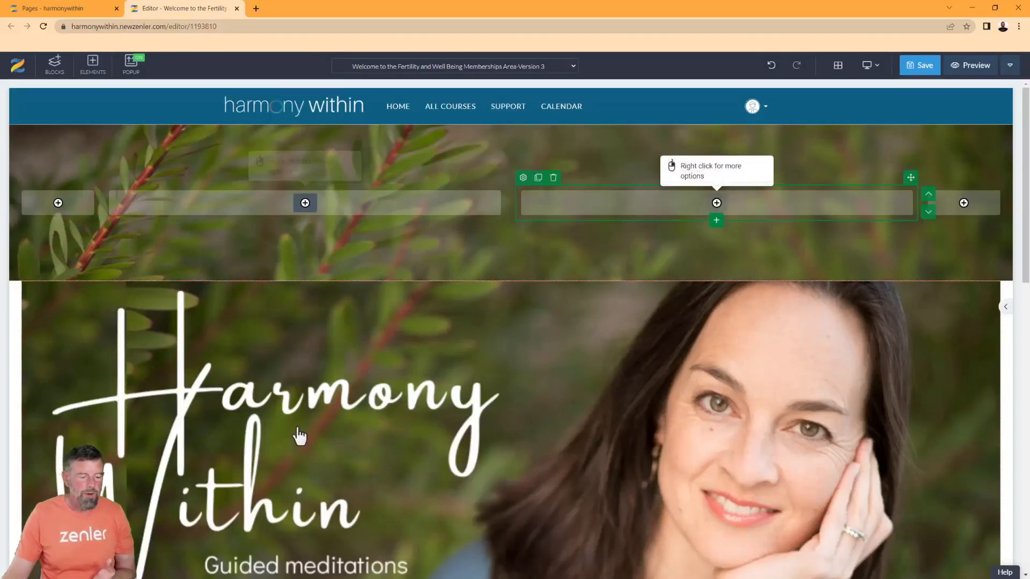
left_click(311, 205)
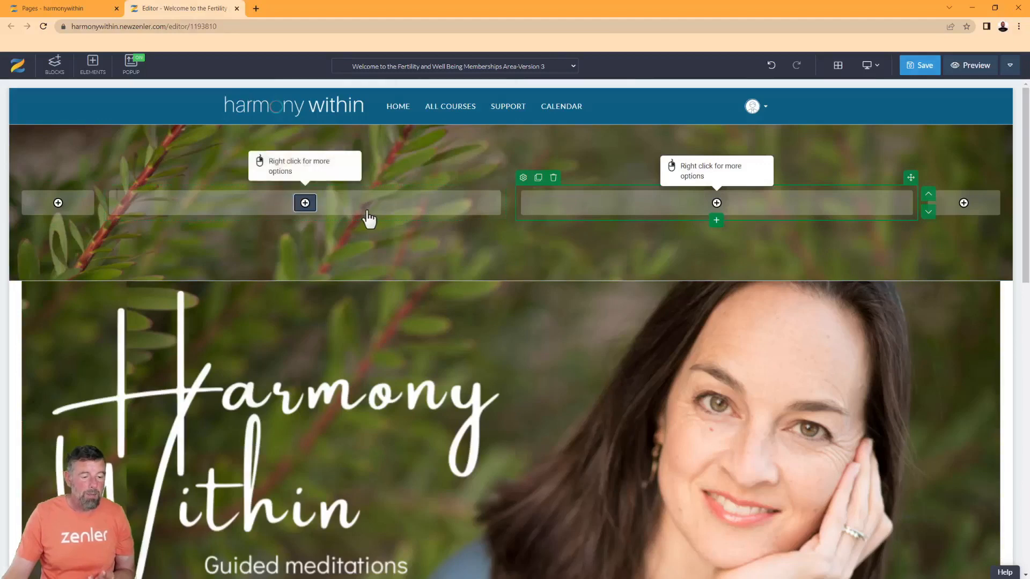
Upload the Harmony Within (1).png logo into the hero column without cropping
left_click(167, 226)
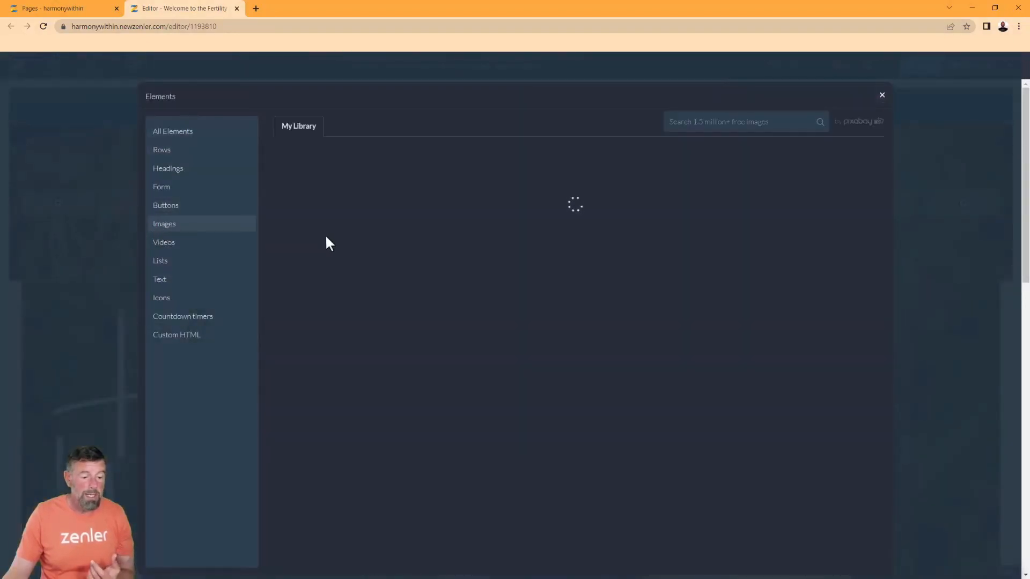
left_click(332, 185)
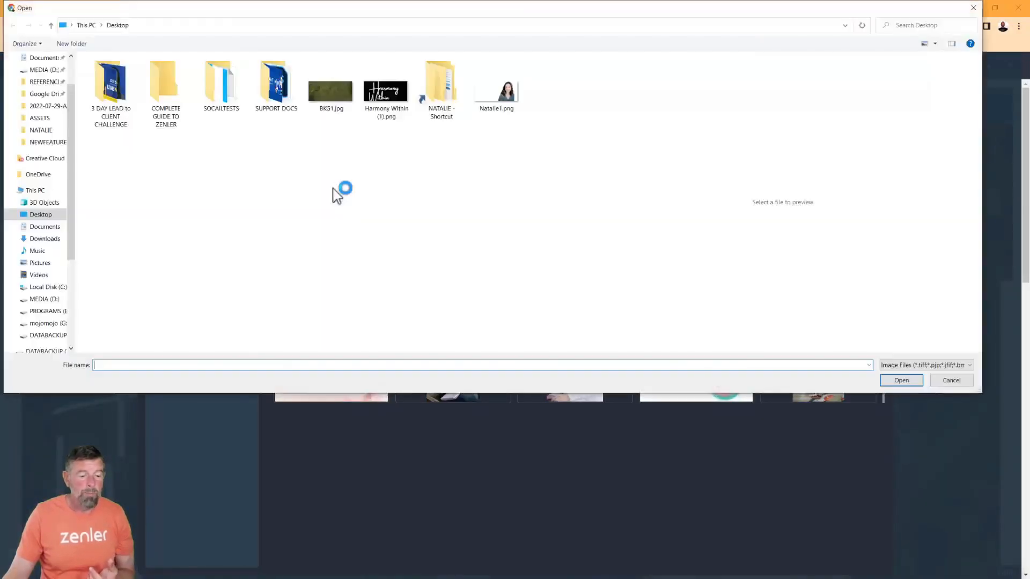
left_click(384, 99)
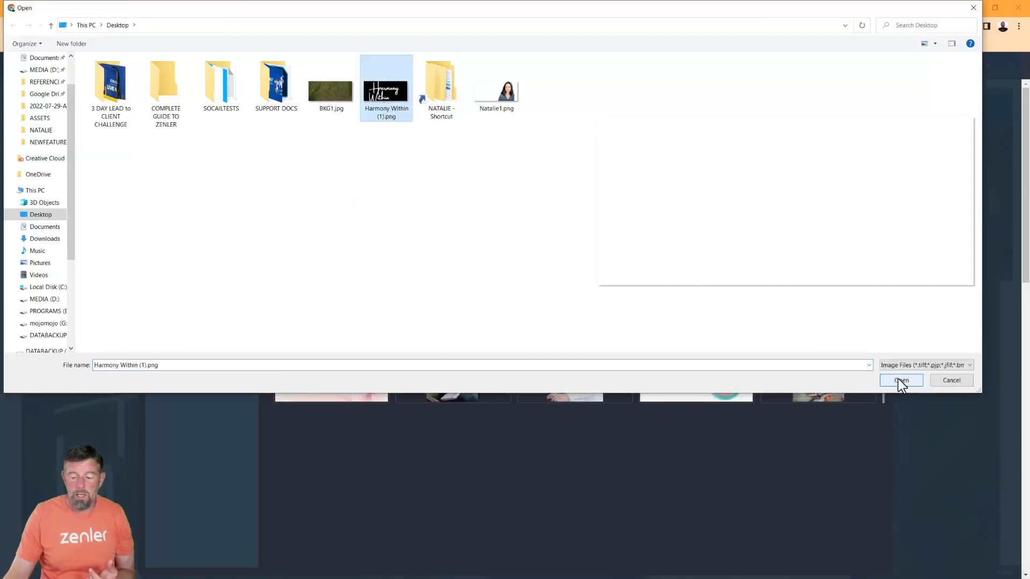
left_click(897, 379)
left_click(362, 342)
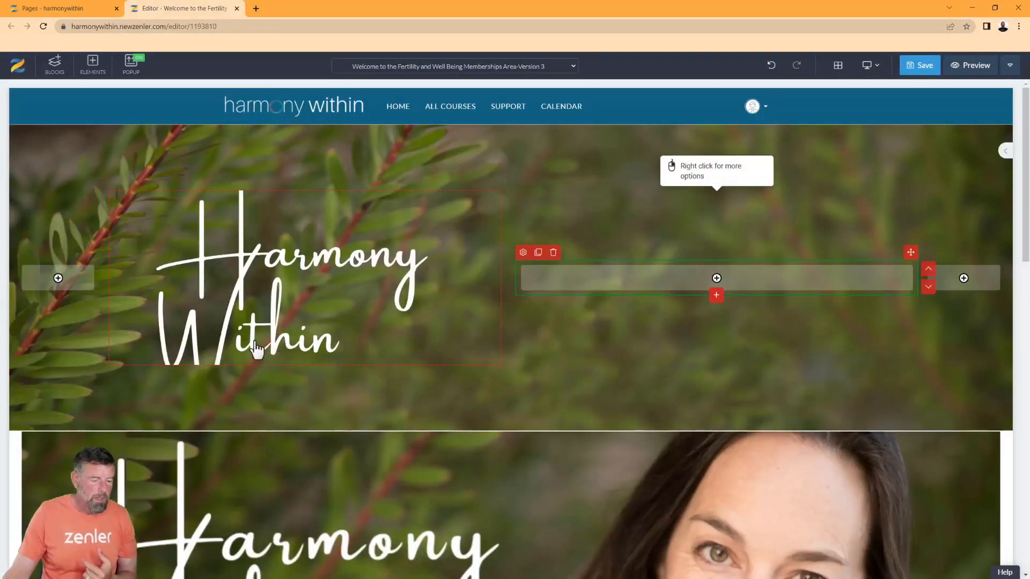
Delete the Harmony Within logo image and confirm its removal
left_click(276, 343)
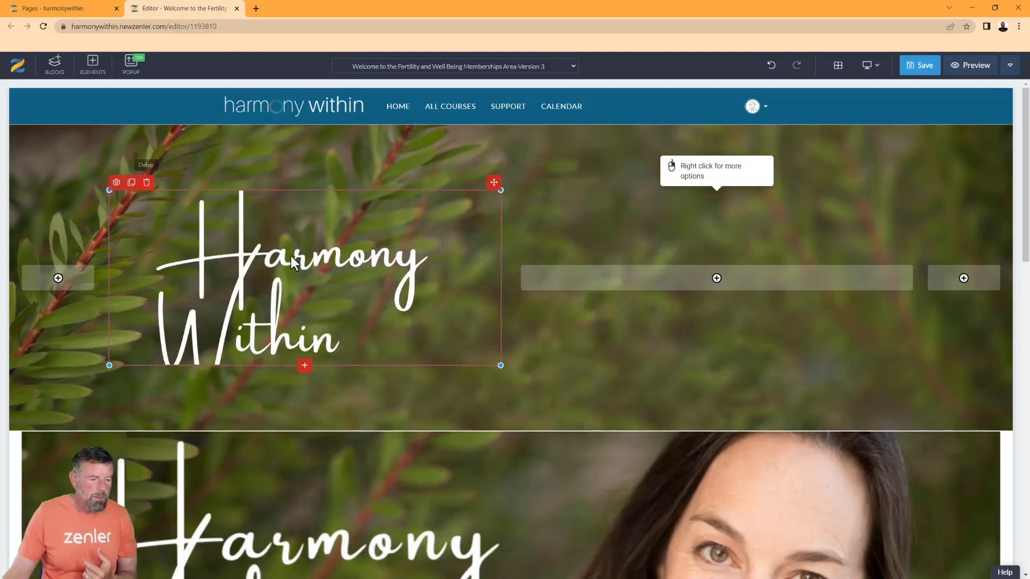
left_click(146, 184)
left_click(533, 177)
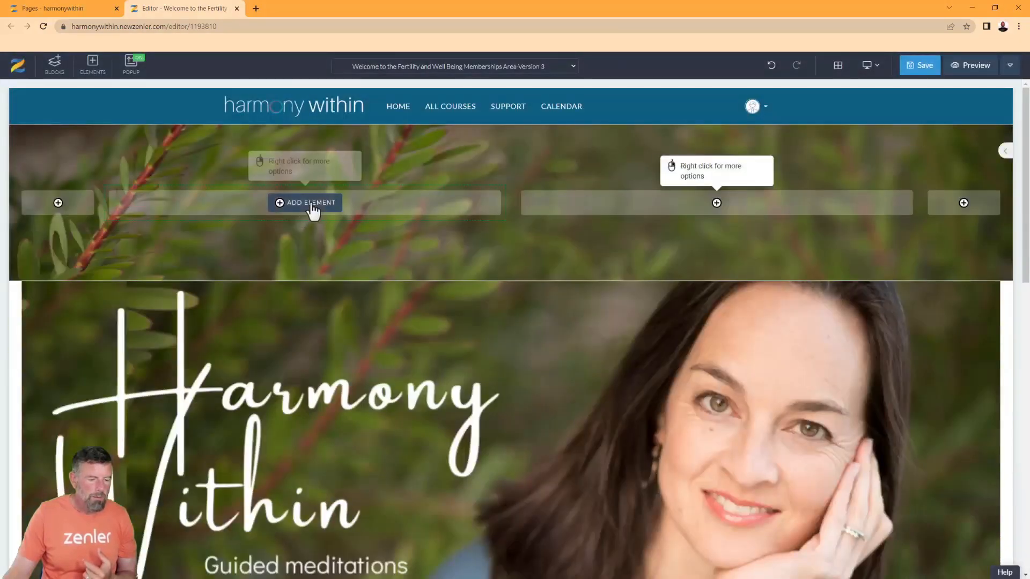
Add an image element and upload Downloads\Harmony Within (1).png uncropped into the empty column
left_click(311, 207)
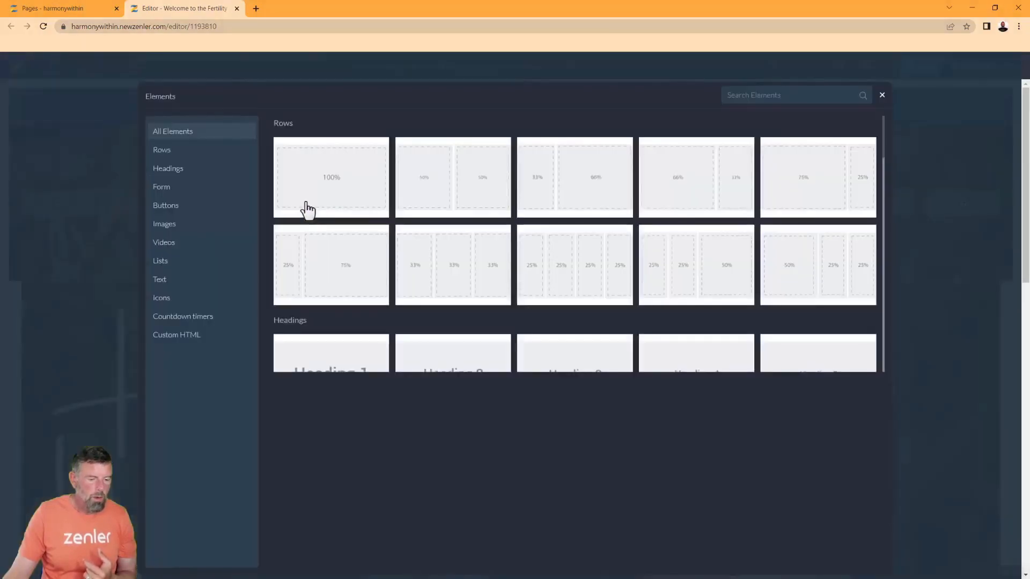
left_click(245, 228)
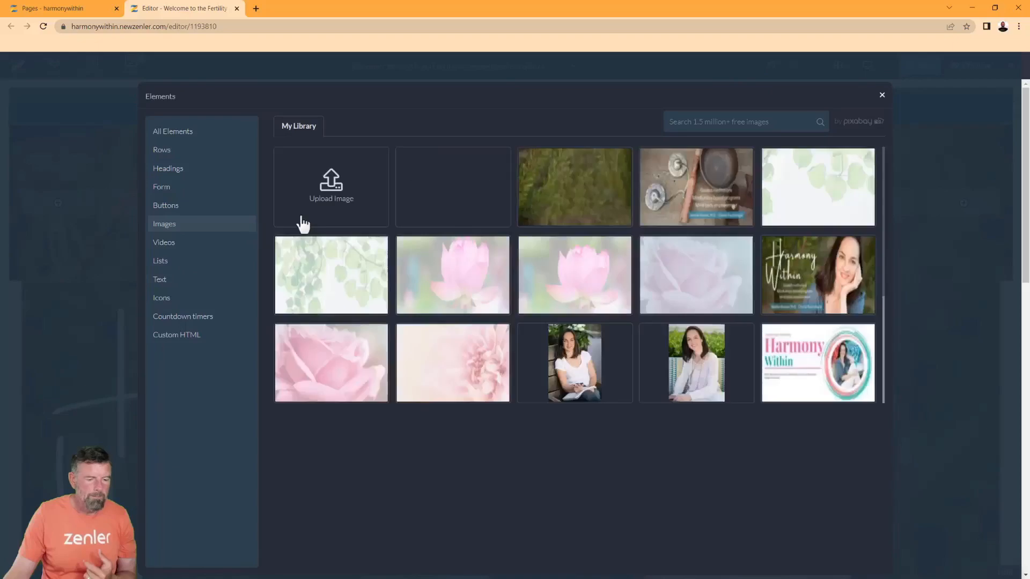
left_click(339, 196)
left_click(376, 99)
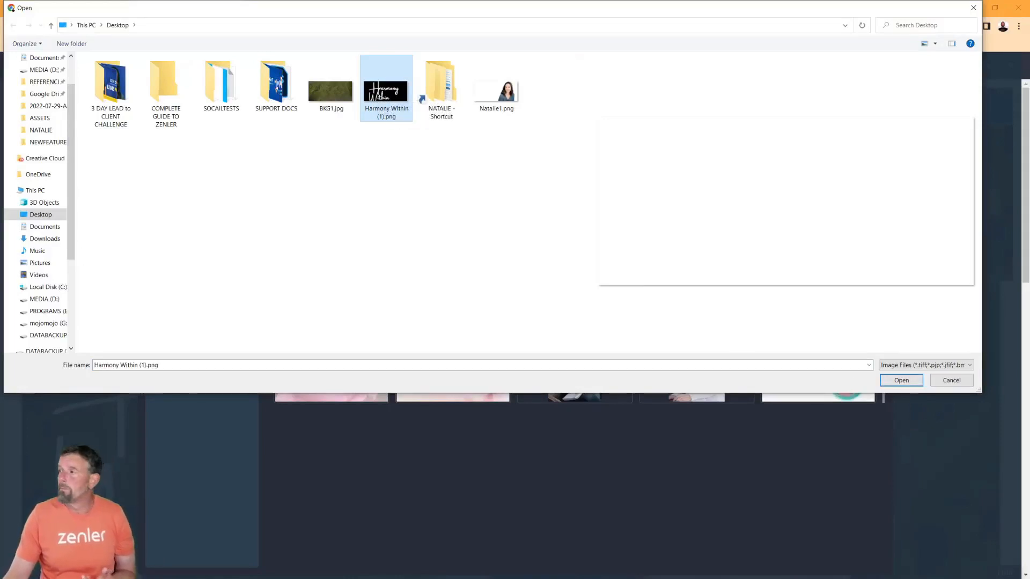
key("Return")
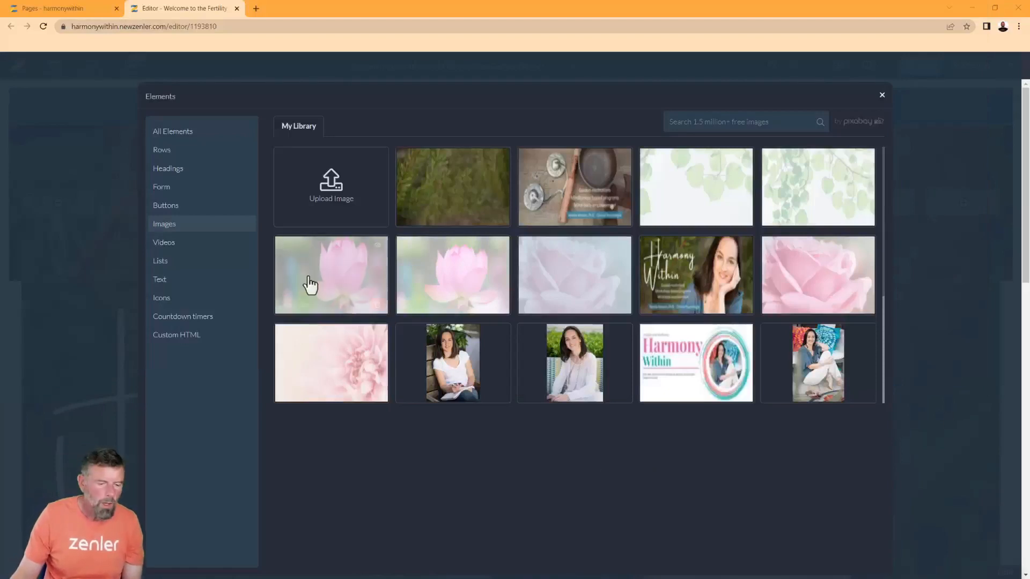
left_click(340, 199)
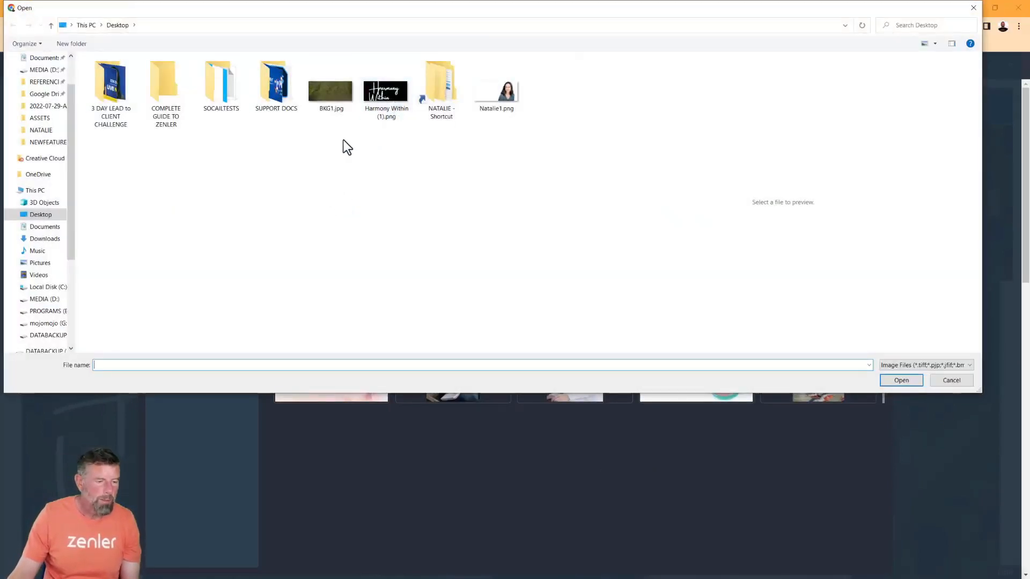
double_click(426, 98)
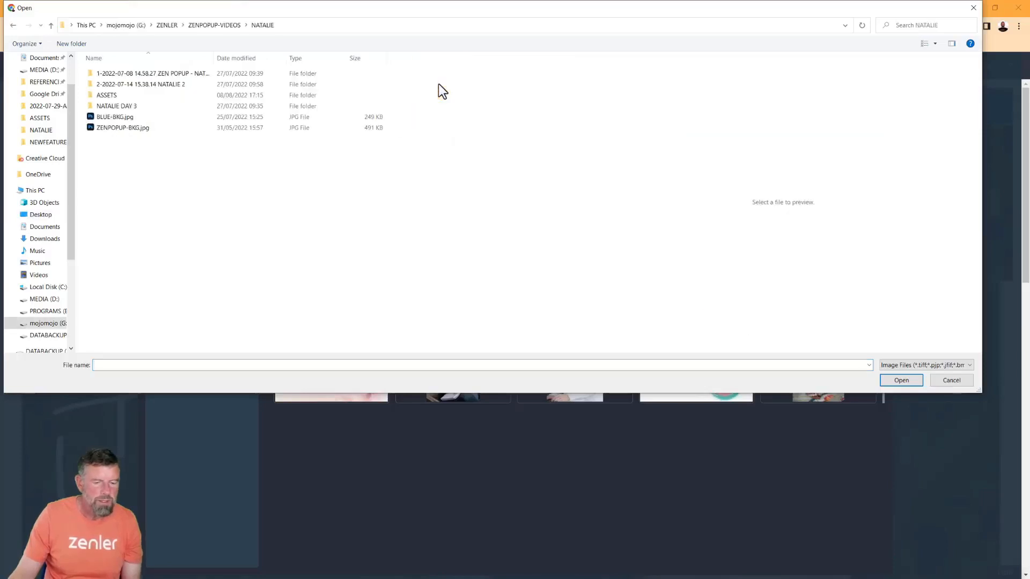
left_click(53, 241)
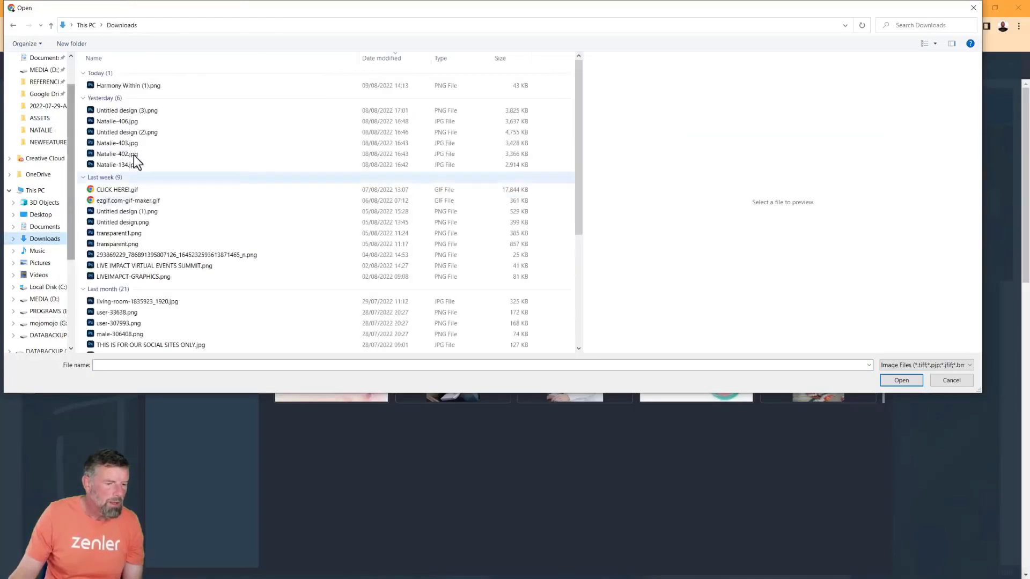
left_click(141, 85)
left_click(901, 380)
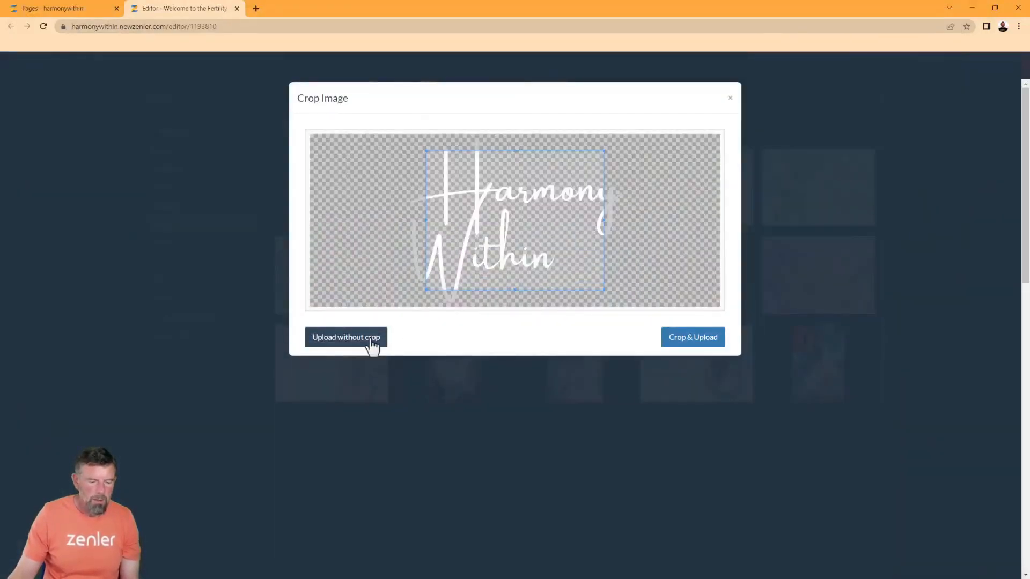
left_click(368, 343)
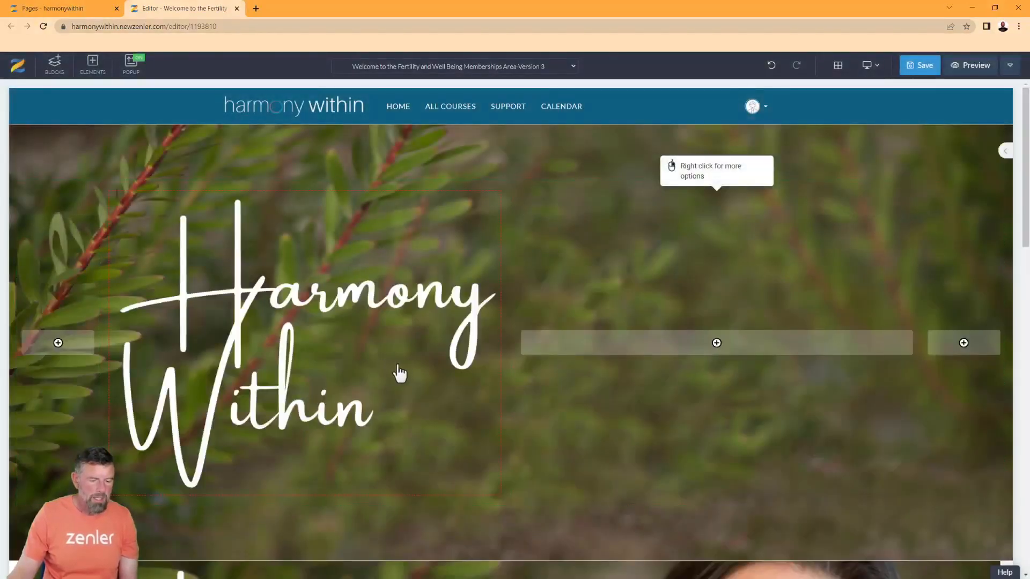
Add an image to the middle column using the portrait photo from the Desktop
scroll(429, 366, "down", 3)
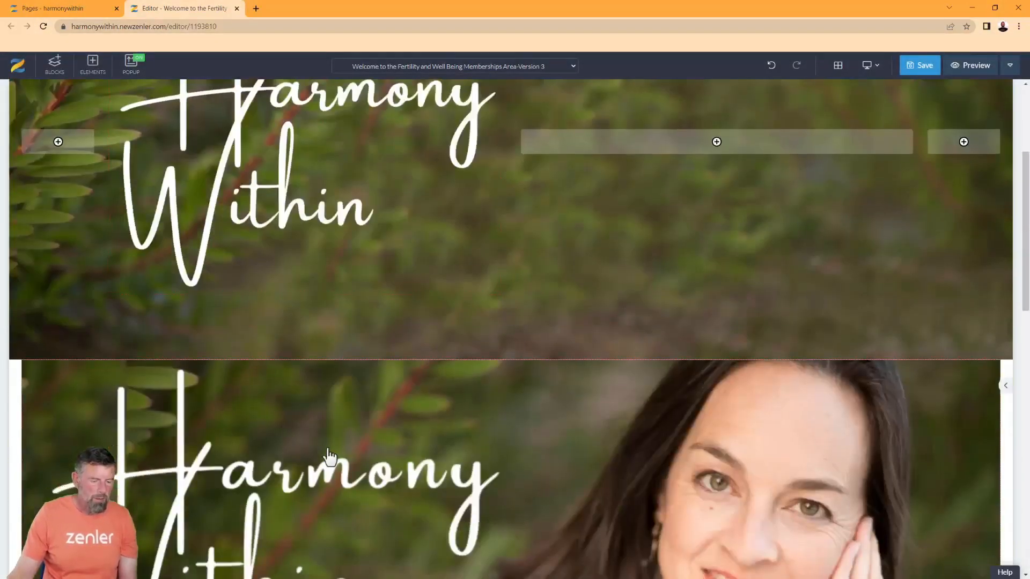
scroll(515, 285, "up", 1)
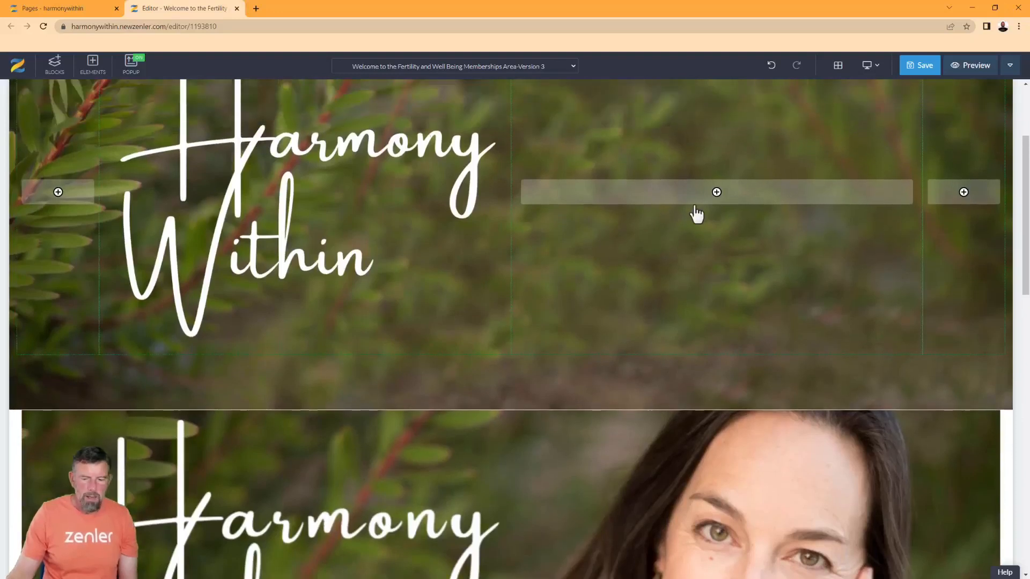
left_click(721, 199)
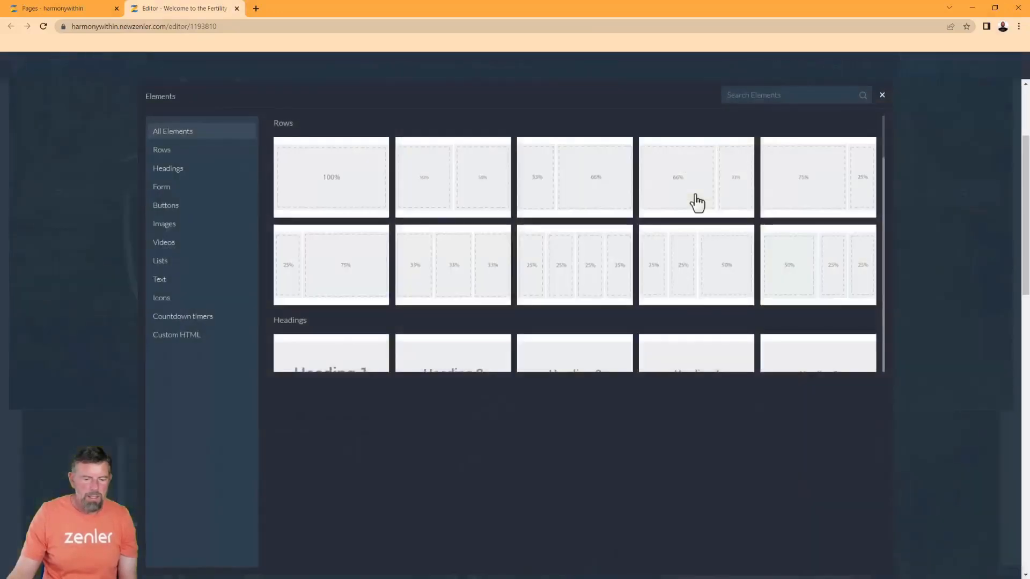
left_click(166, 224)
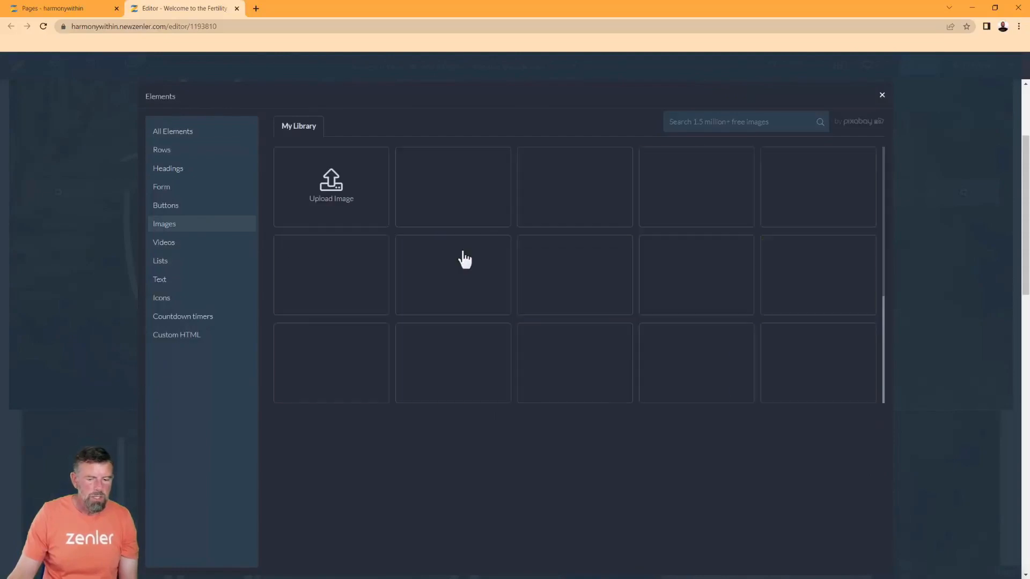
left_click(352, 202)
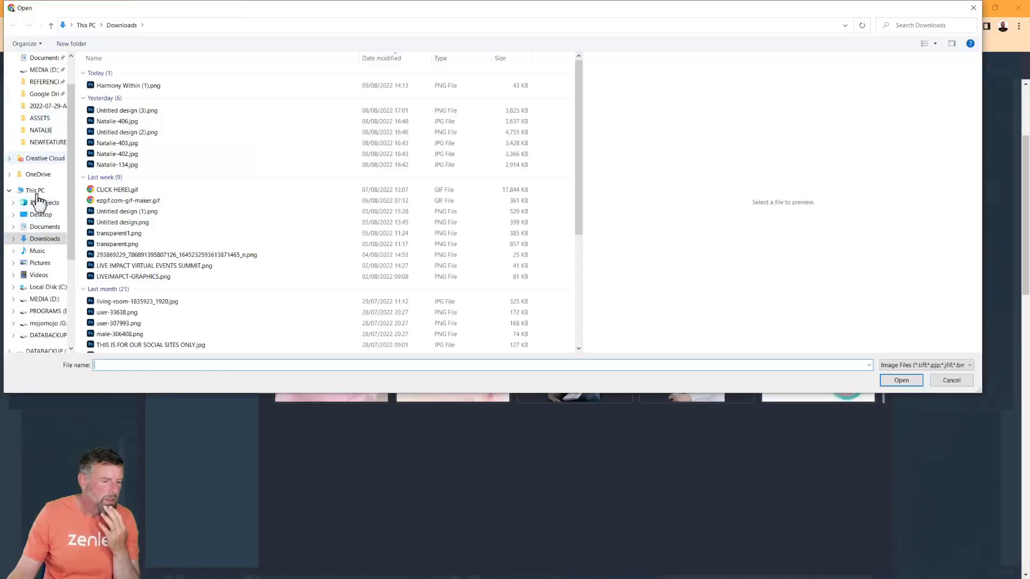
left_click(42, 215)
left_click(491, 102)
left_click(910, 384)
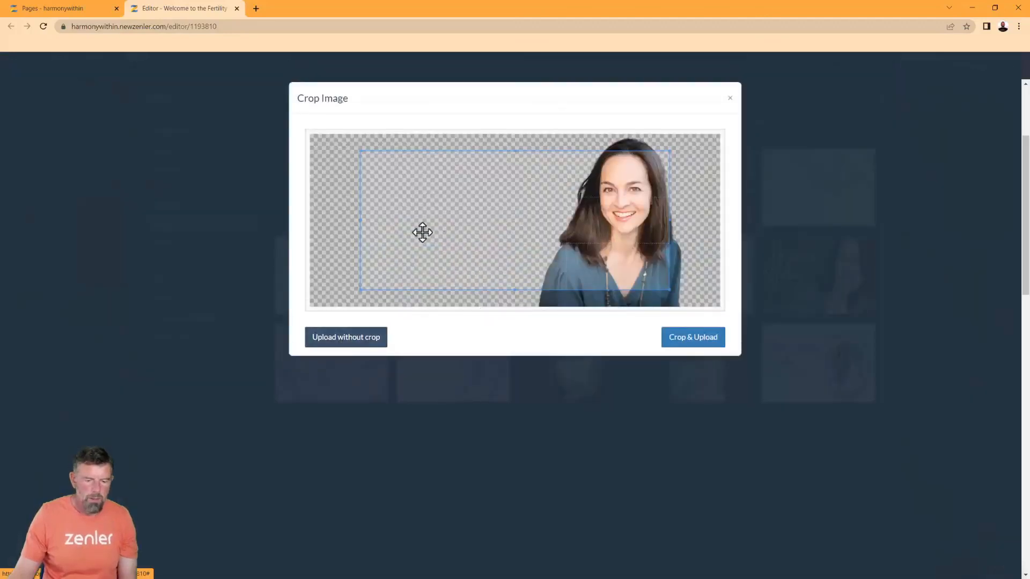
Crop the portrait around the woman, upload it, and reduce the hero's bottom padding
left_click_drag(361, 221, 519, 231)
left_click_drag(670, 220, 695, 219)
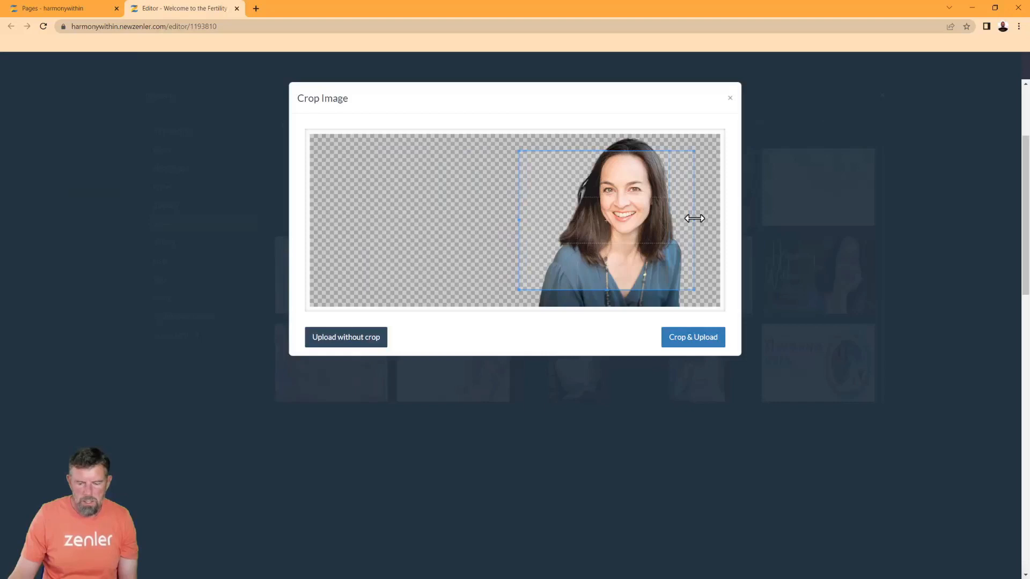
left_click_drag(606, 288, 607, 306)
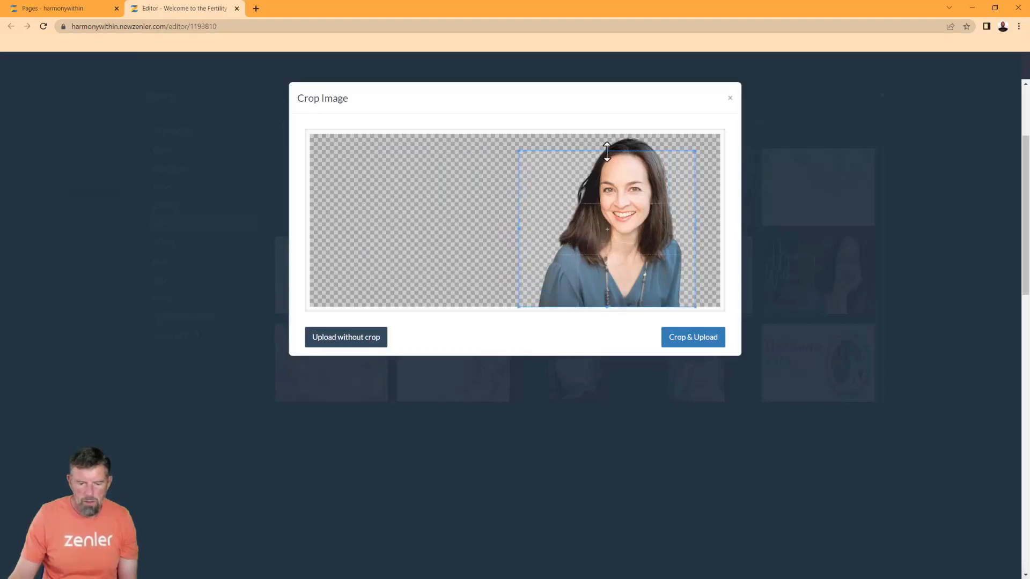
left_click_drag(606, 151, 609, 134)
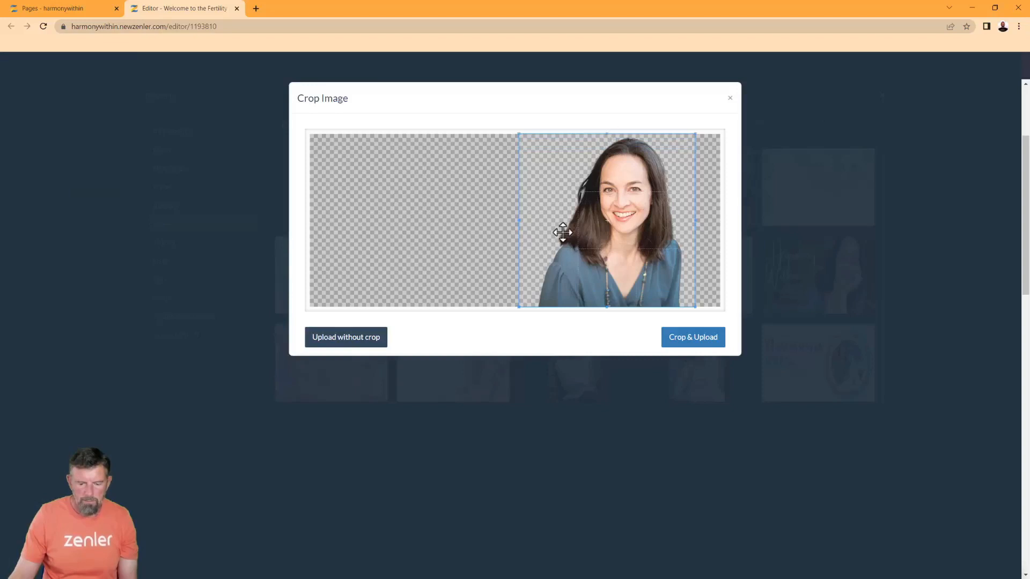
left_click_drag(520, 220, 523, 220)
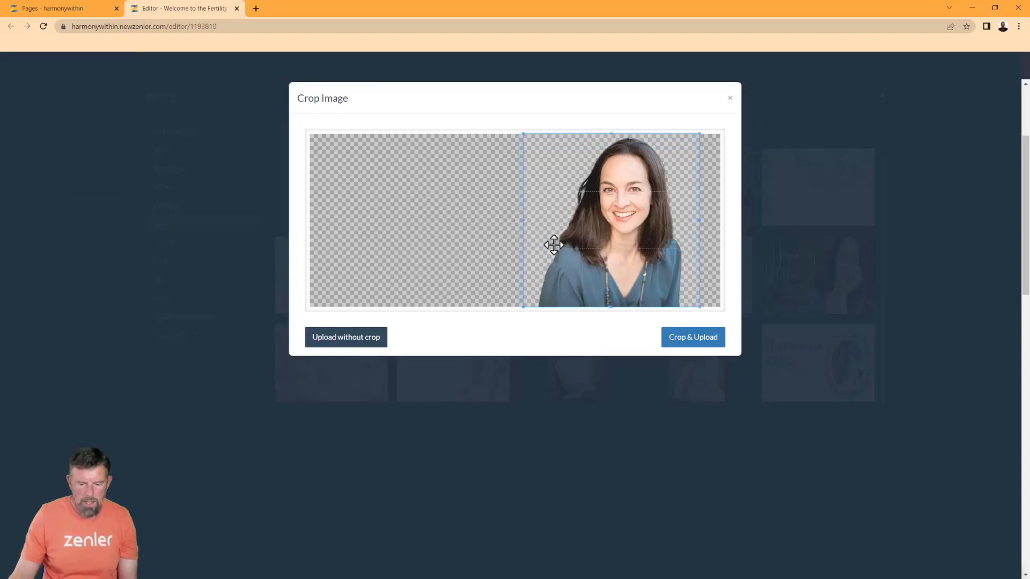
left_click(671, 340)
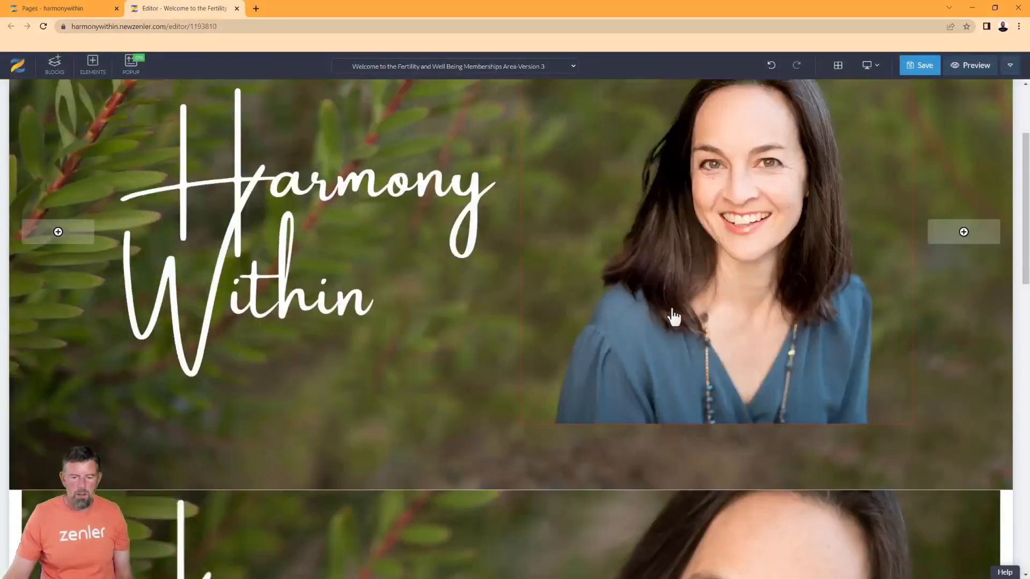
mouse_move(444, 483)
left_click_drag(444, 485, 452, 429)
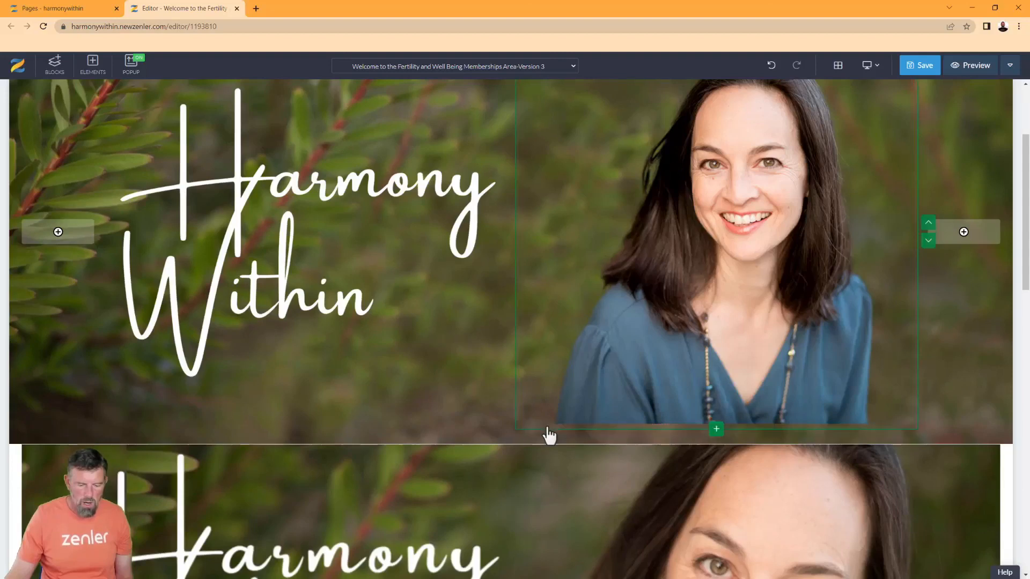
scroll(553, 274, "up", 3)
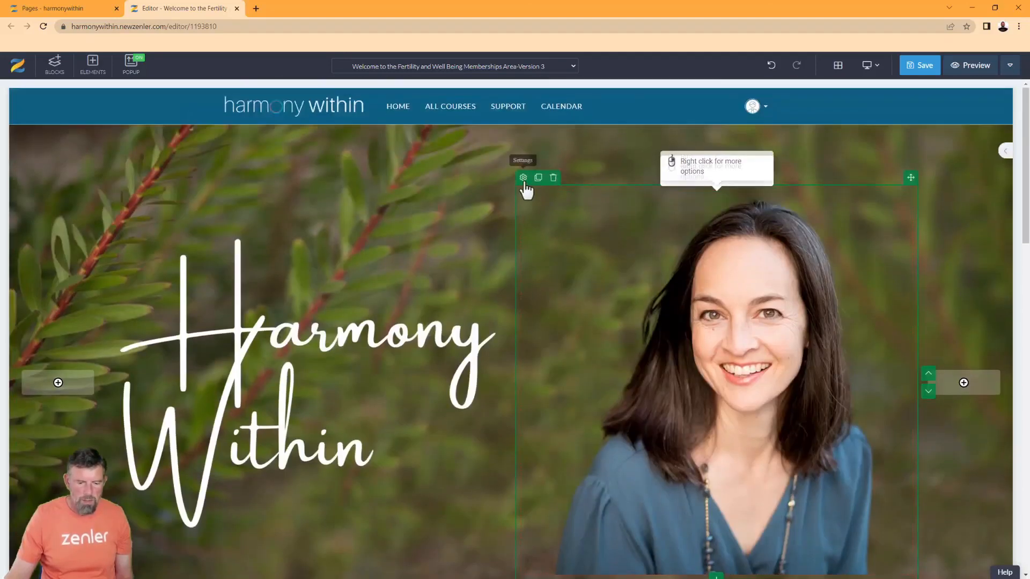
left_click(606, 225)
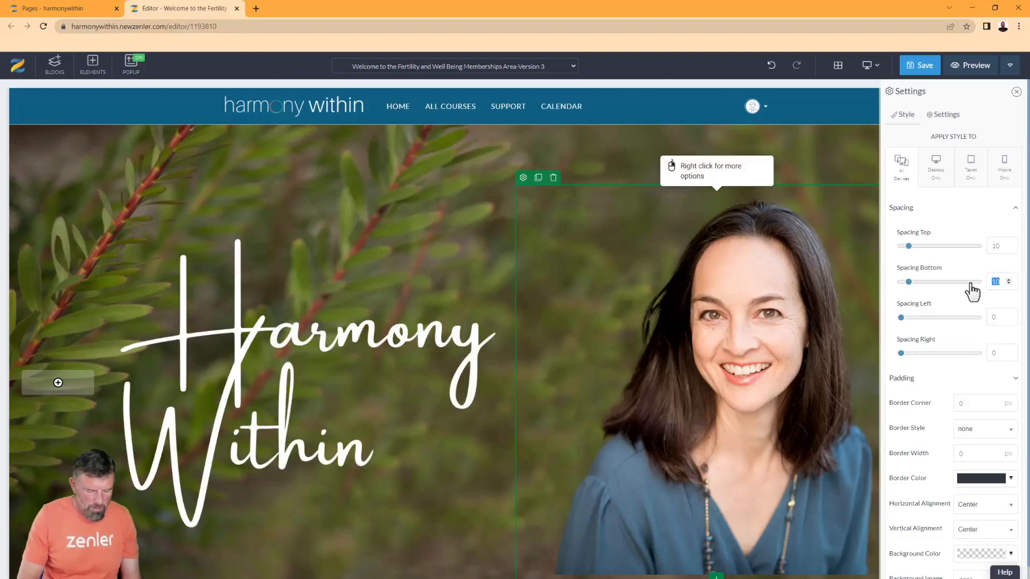
type("-20")
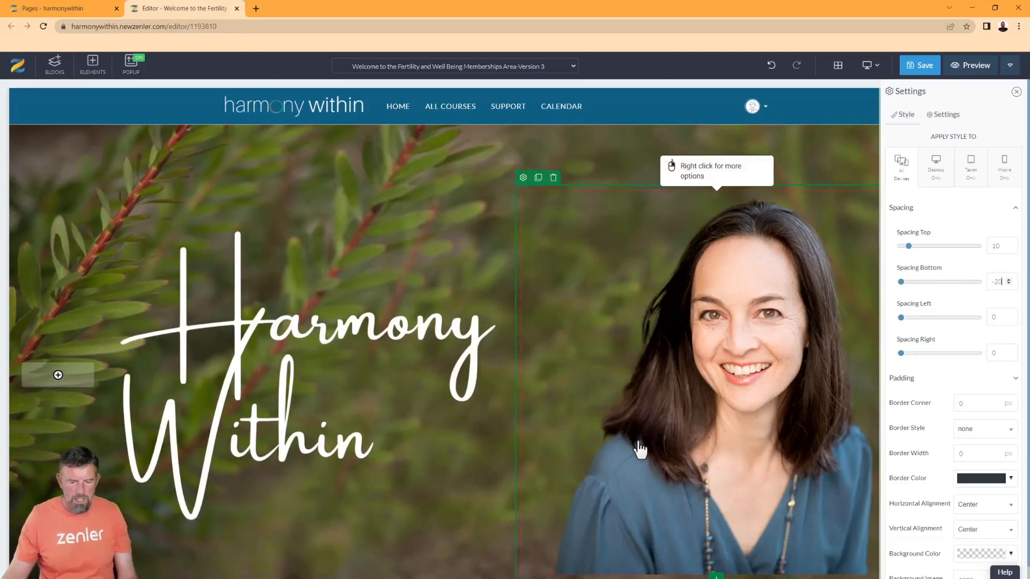
scroll(638, 413, "down", 3)
left_click(590, 401)
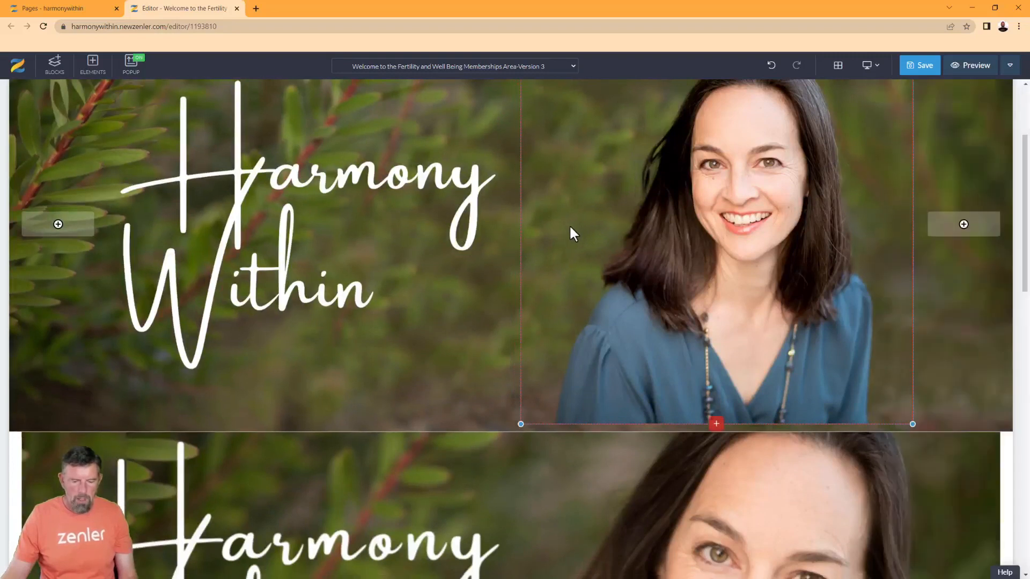
scroll(569, 225, "up", 2)
left_click(529, 133)
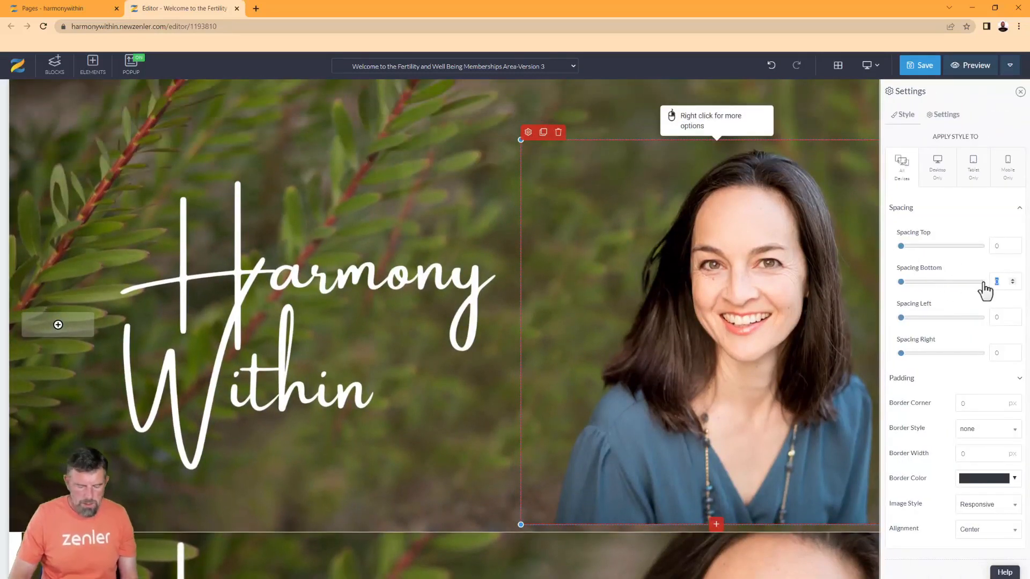
type("-20")
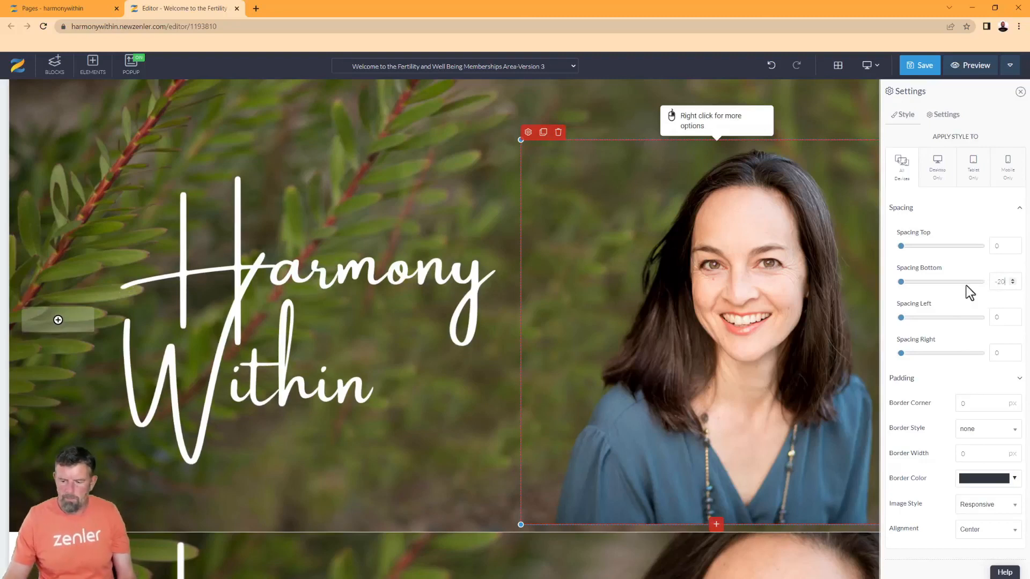
left_click(504, 514)
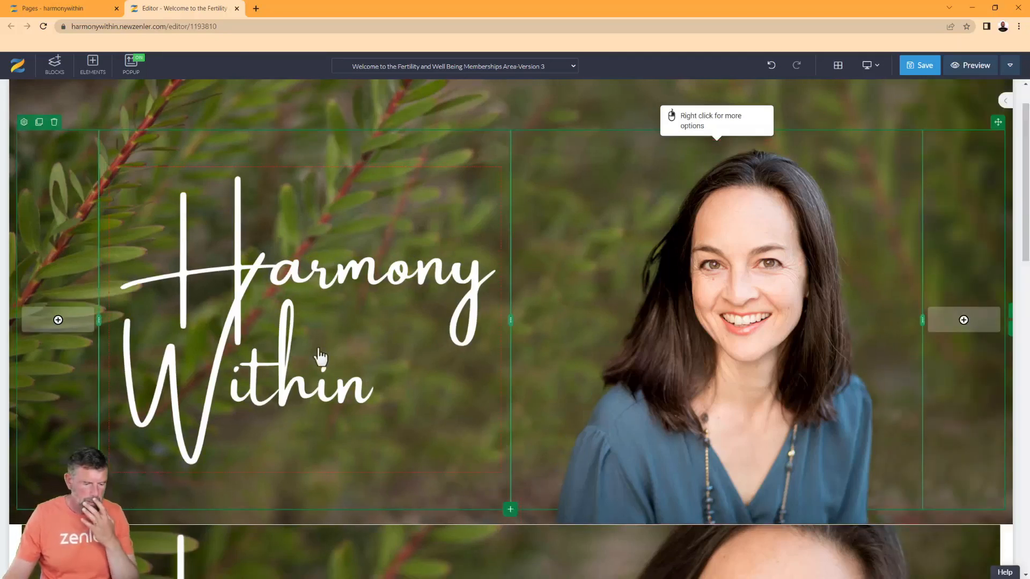
left_click(302, 417)
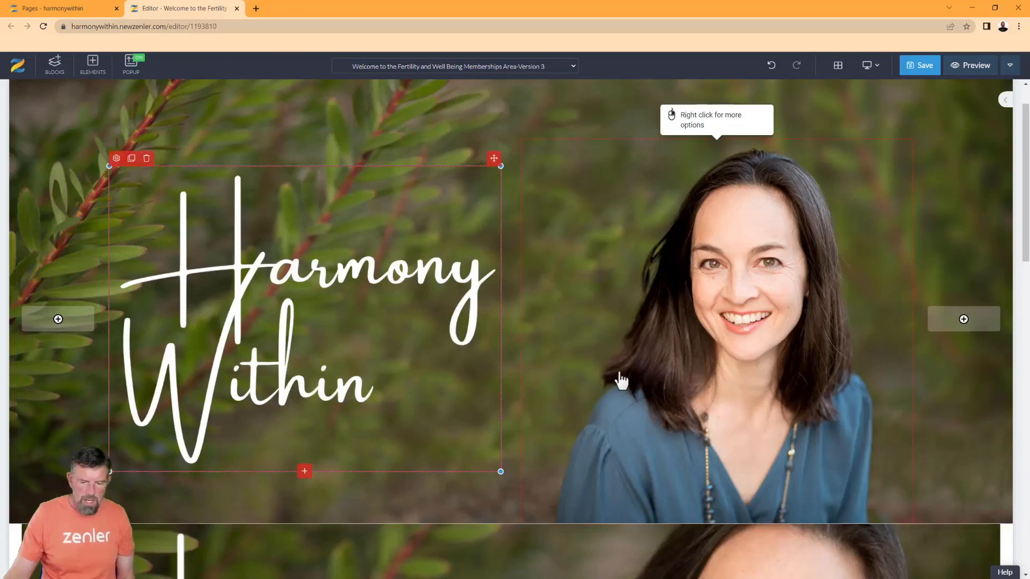
scroll(590, 354, "down", 2)
scroll(471, 376, "down", 2)
scroll(472, 379, "down", 5)
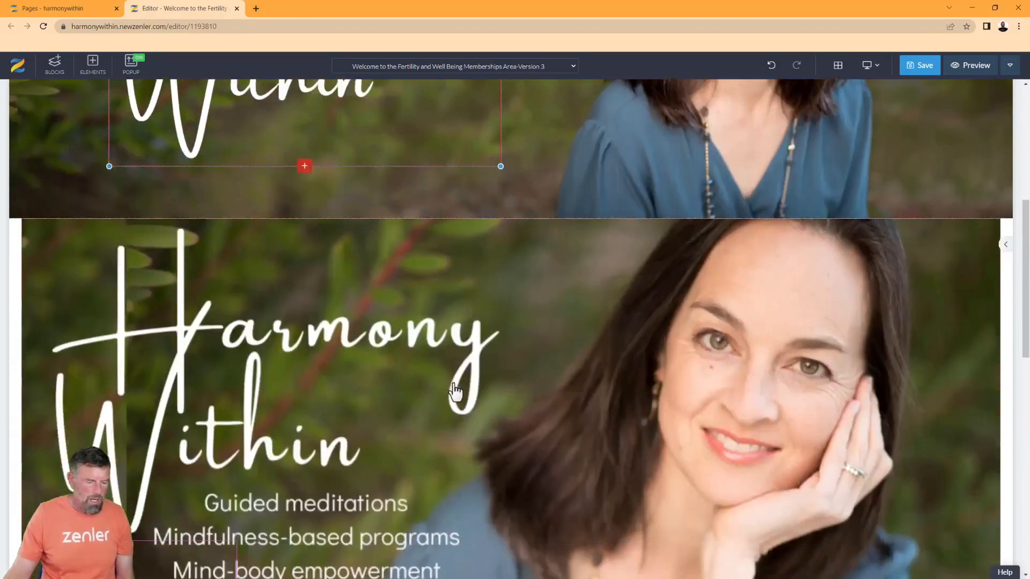
scroll(386, 395, "up", 4)
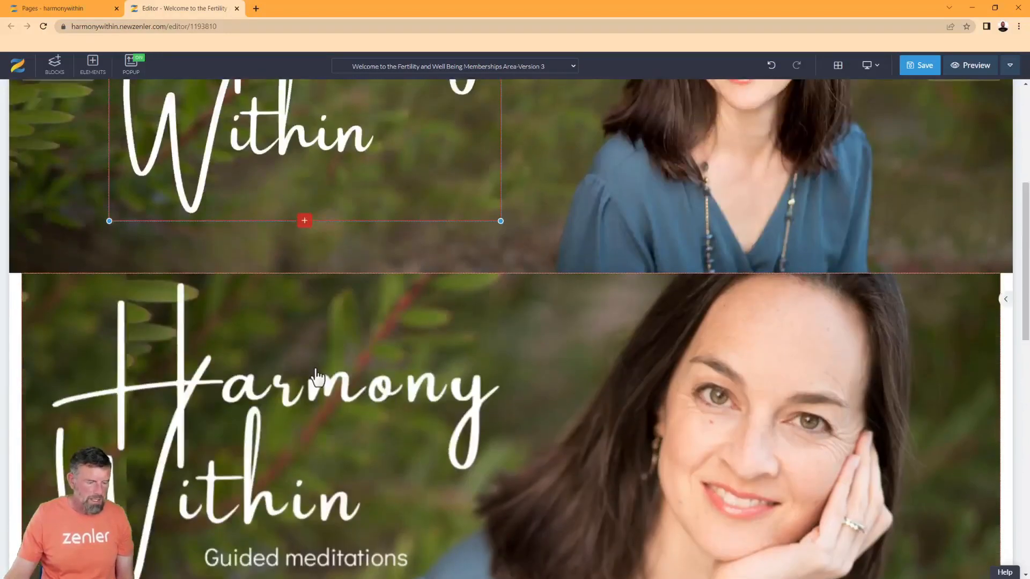
scroll(317, 378, "down", 3)
scroll(407, 220, "up", 4)
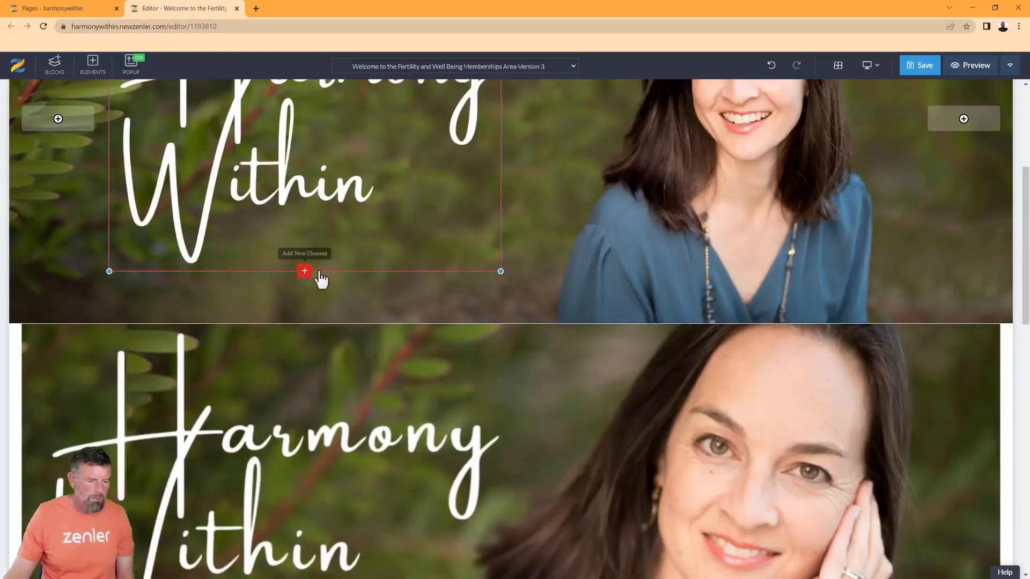
Add a Heading 1 below the Within text and set its colour to white
left_click(304, 271)
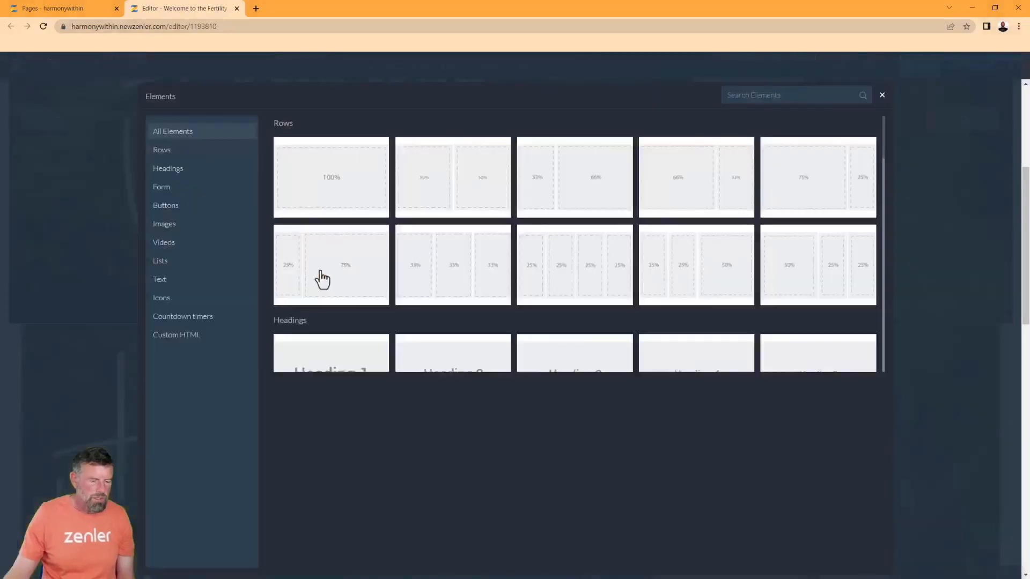
left_click(183, 170)
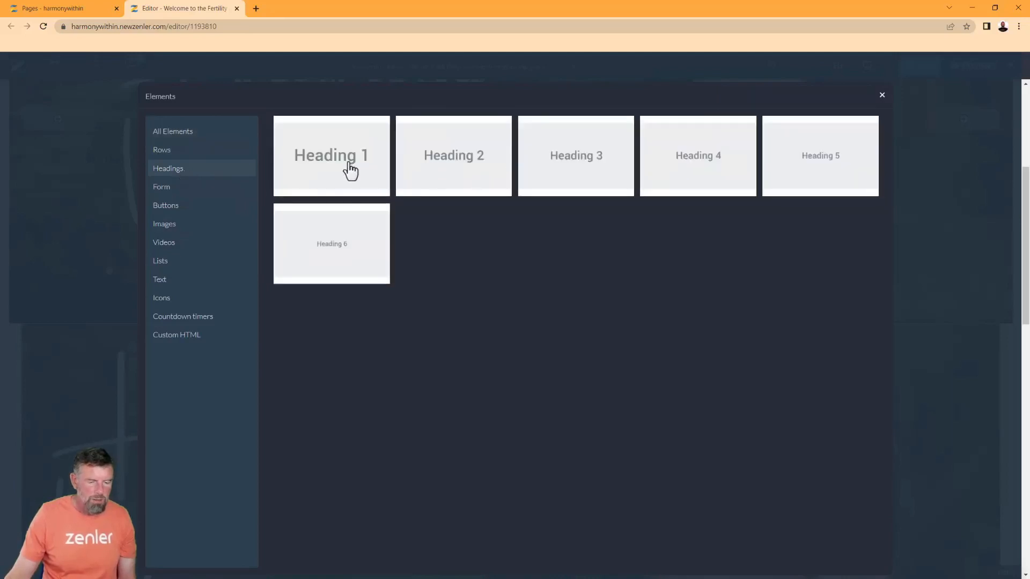
left_click(389, 168)
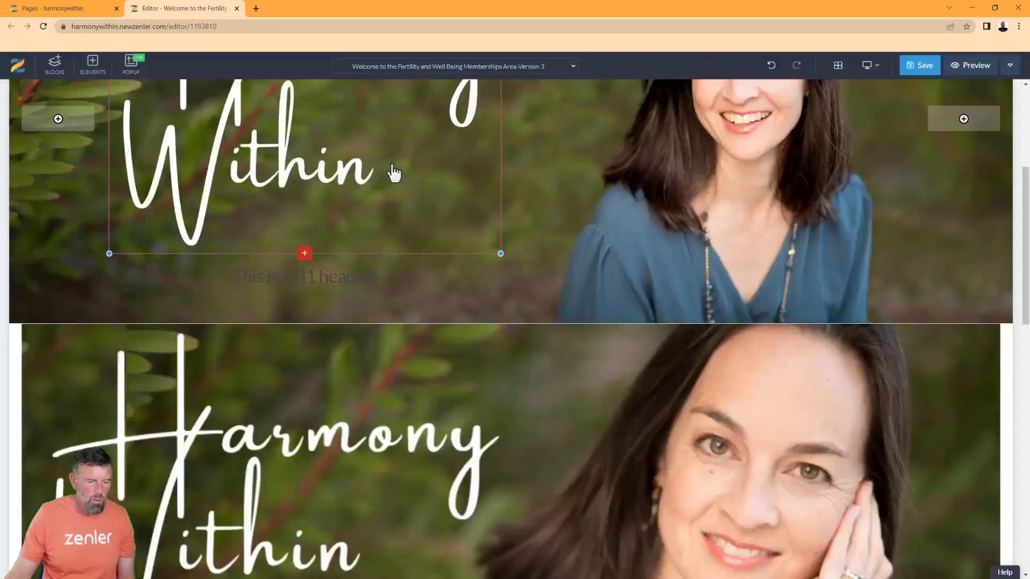
left_click(349, 282)
left_click(117, 257)
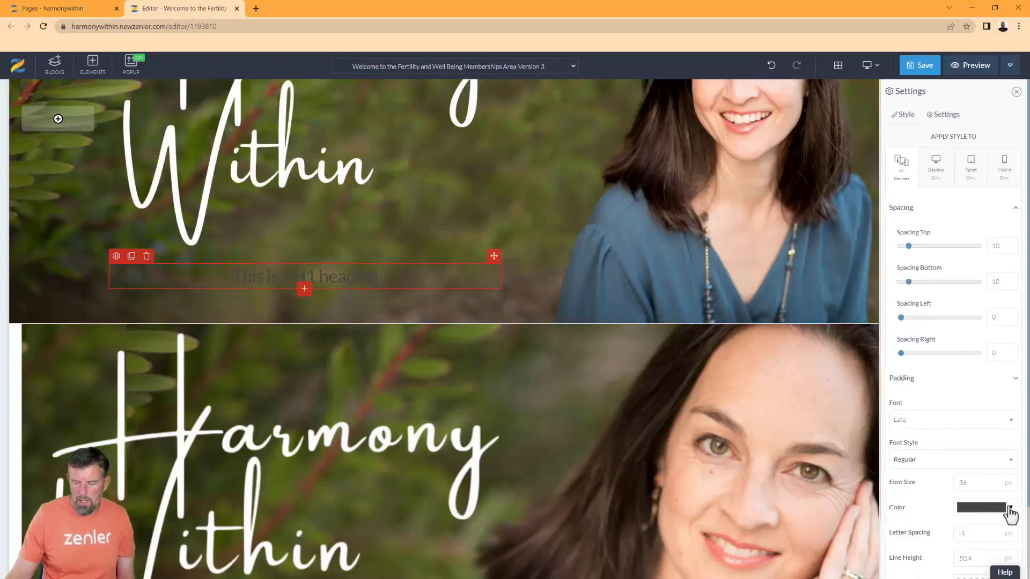
left_click(1008, 509)
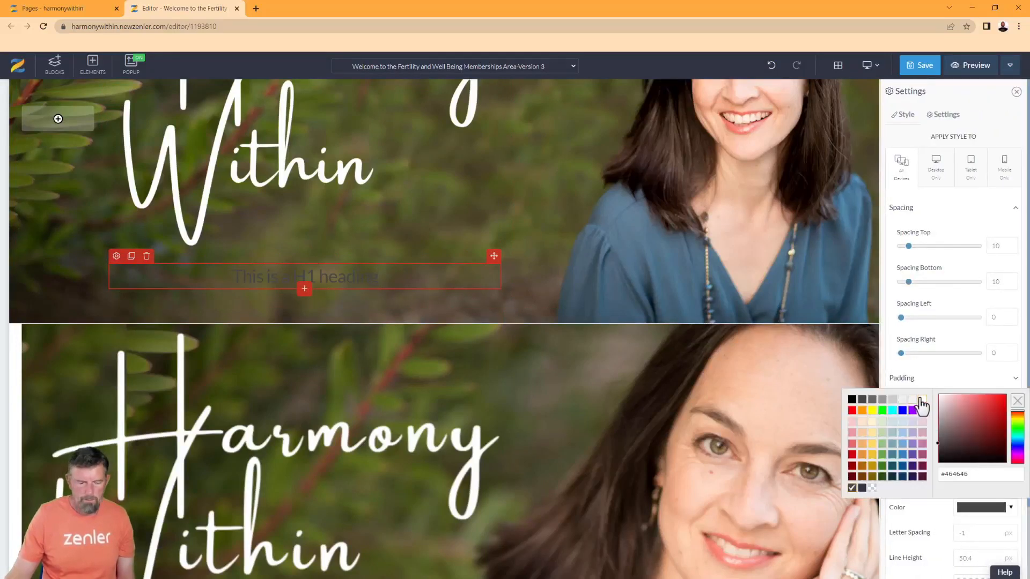
left_click(920, 400)
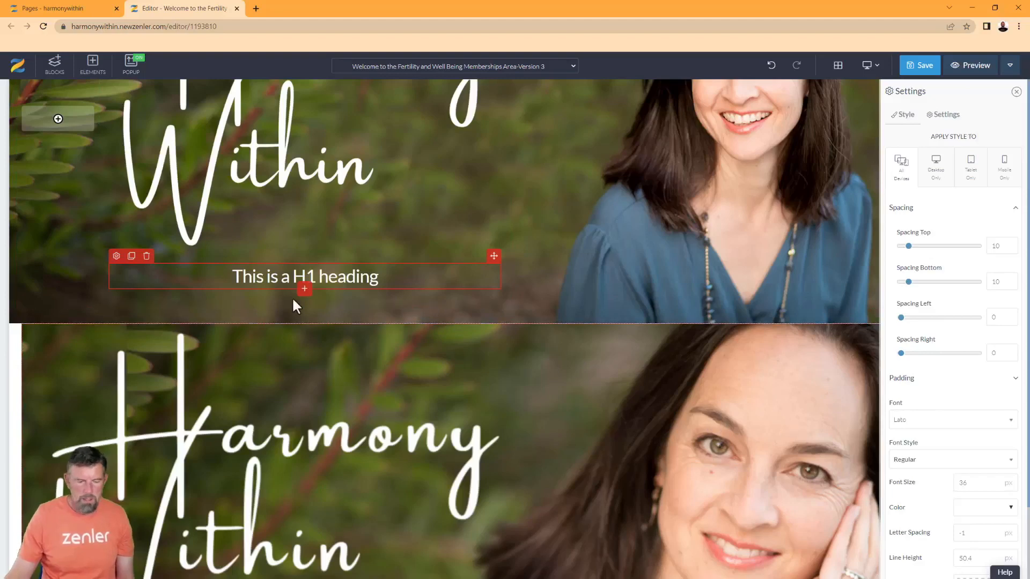
Replace the placeholder heading text with the tagline, starting 'Guided meditaations'
scroll(356, 320, "down", 3)
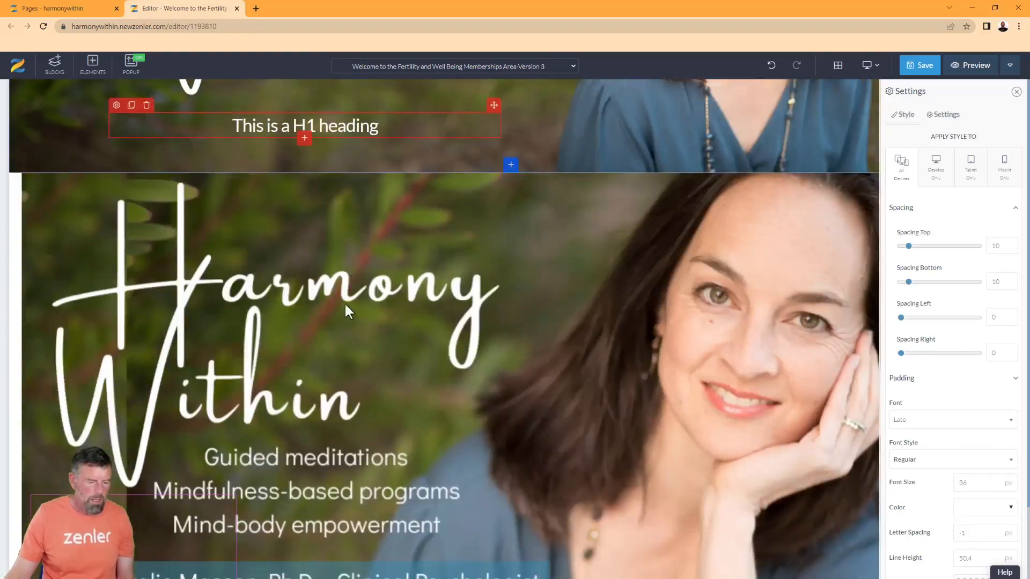
scroll(317, 230, "up", 2)
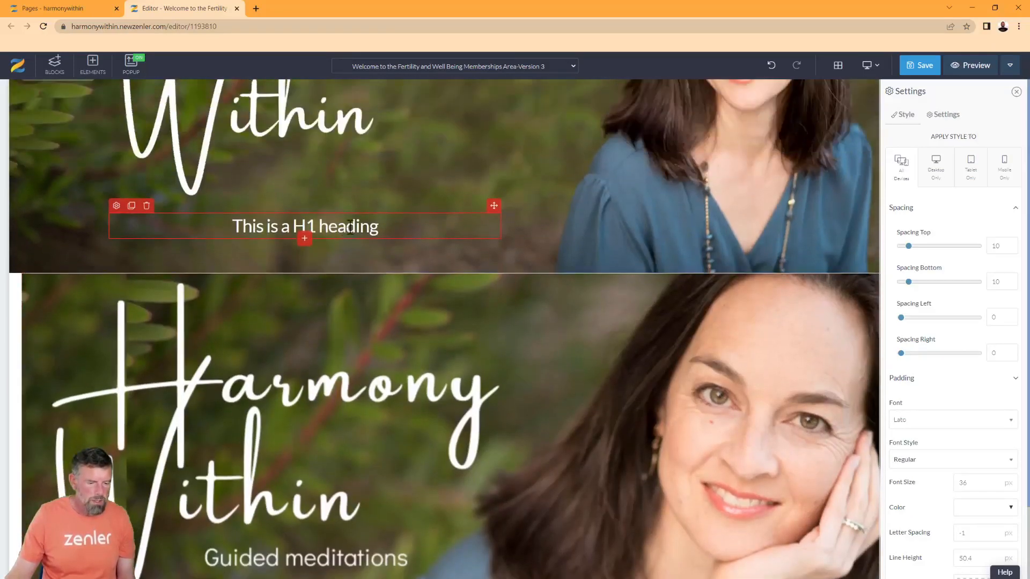
double_click(348, 231)
left_click_drag(378, 225, 229, 225)
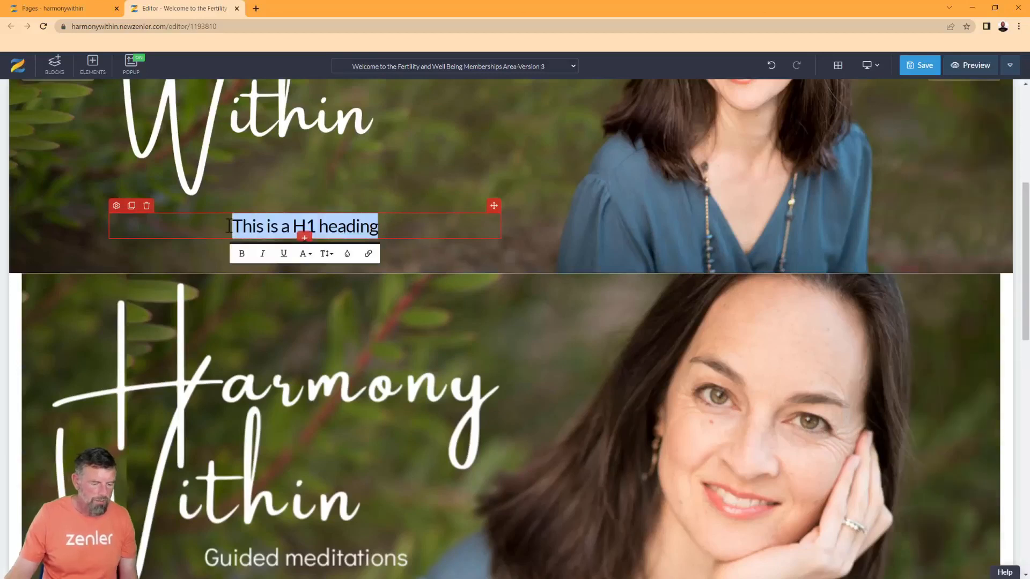
type("Guid")
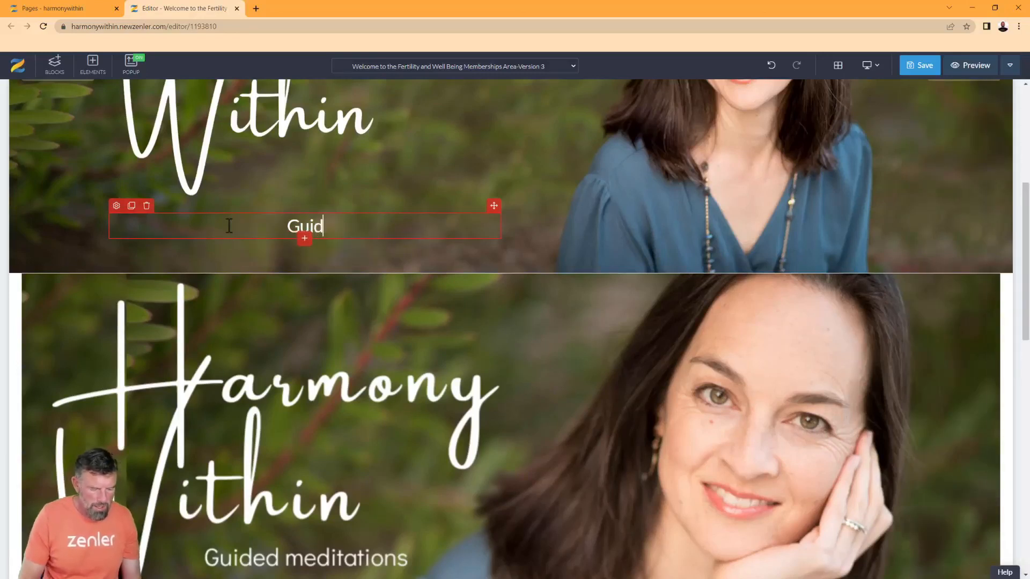
type("ed")
type(" medit")
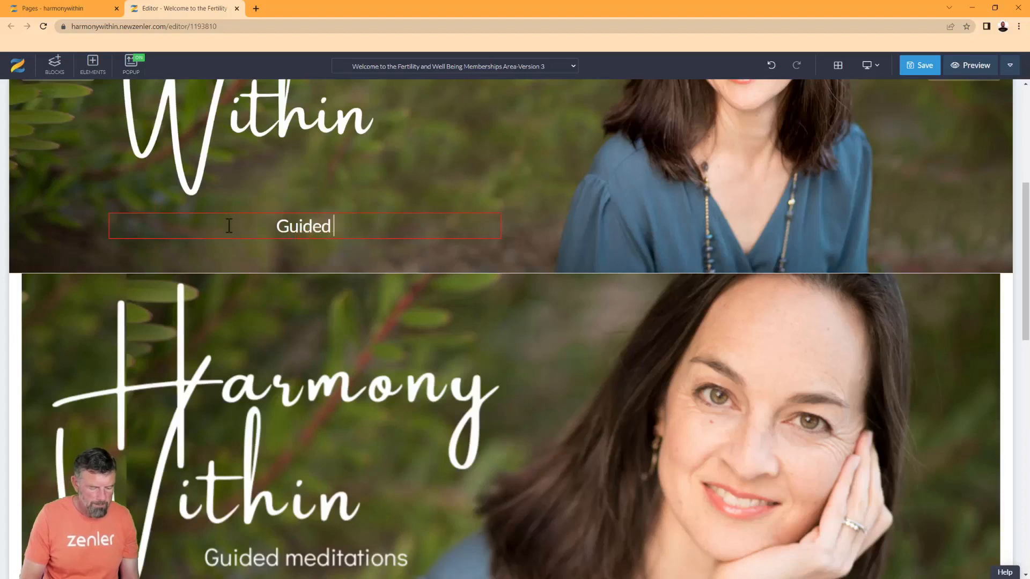
type("aations")
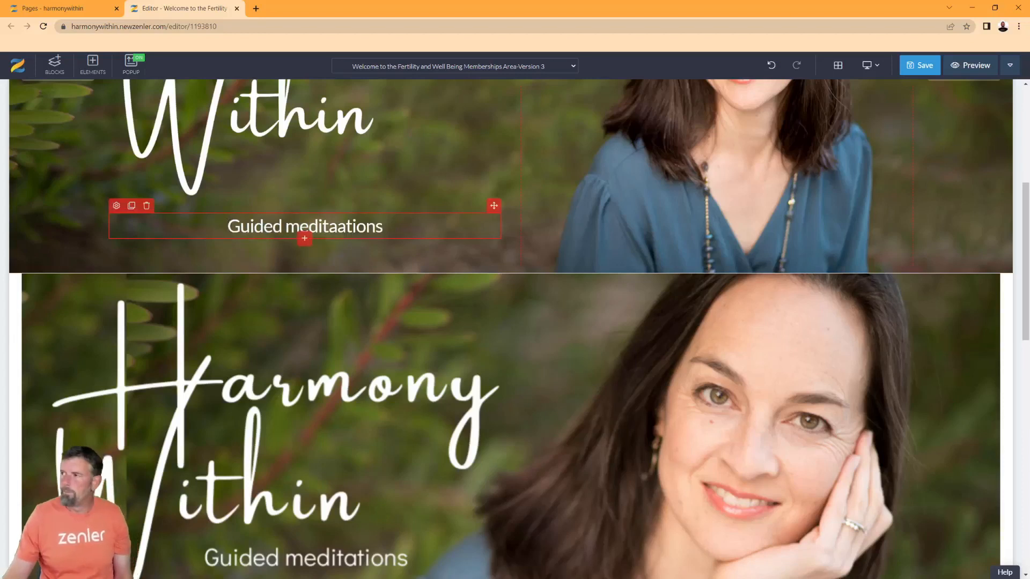
scroll(543, 361, "down", 4)
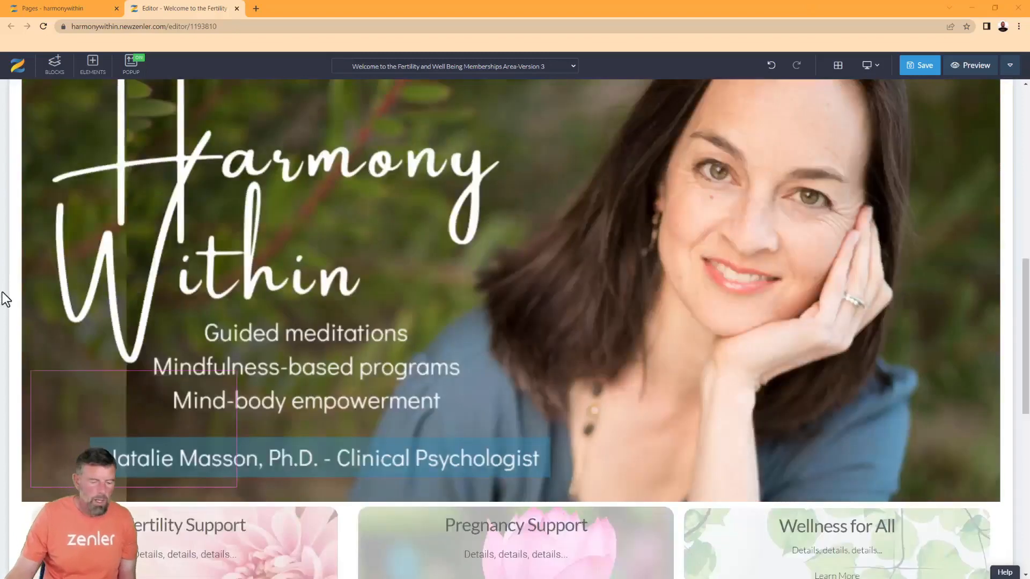
scroll(2, 289, "up", 1)
scroll(4, 290, "up", 1)
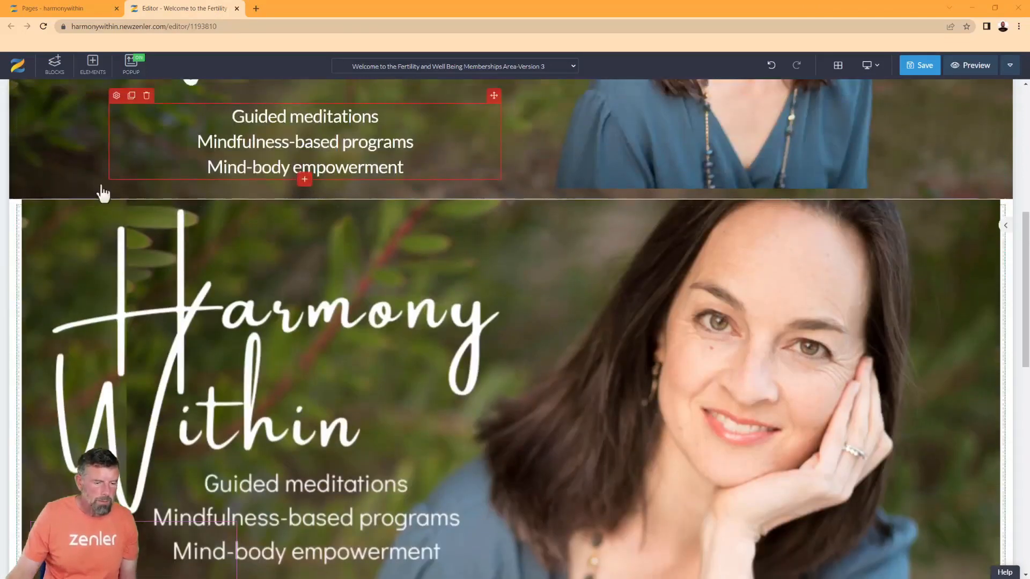
left_click(304, 181)
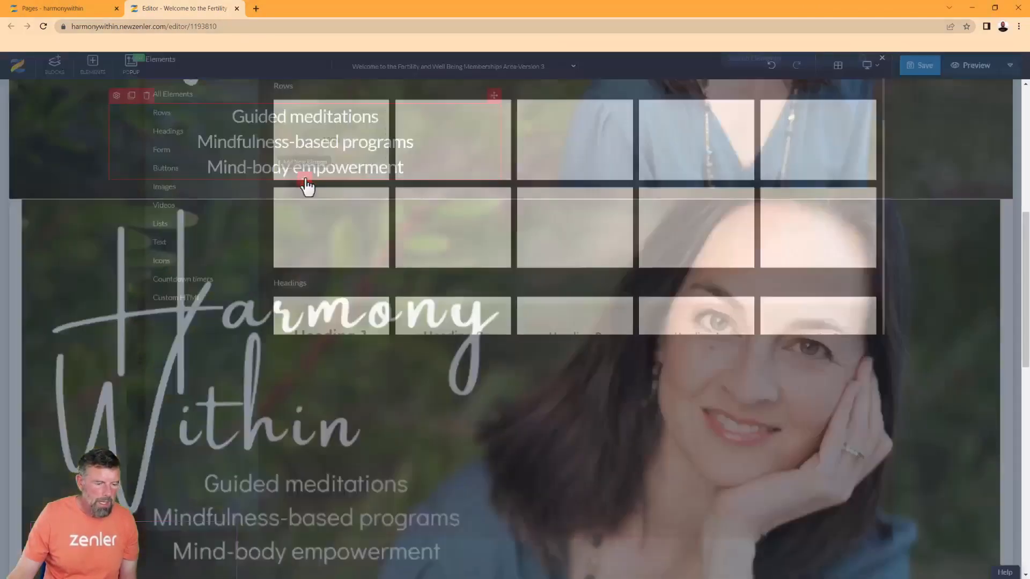
Clone the tagline block and give the copy a teal background colour
left_click(882, 94)
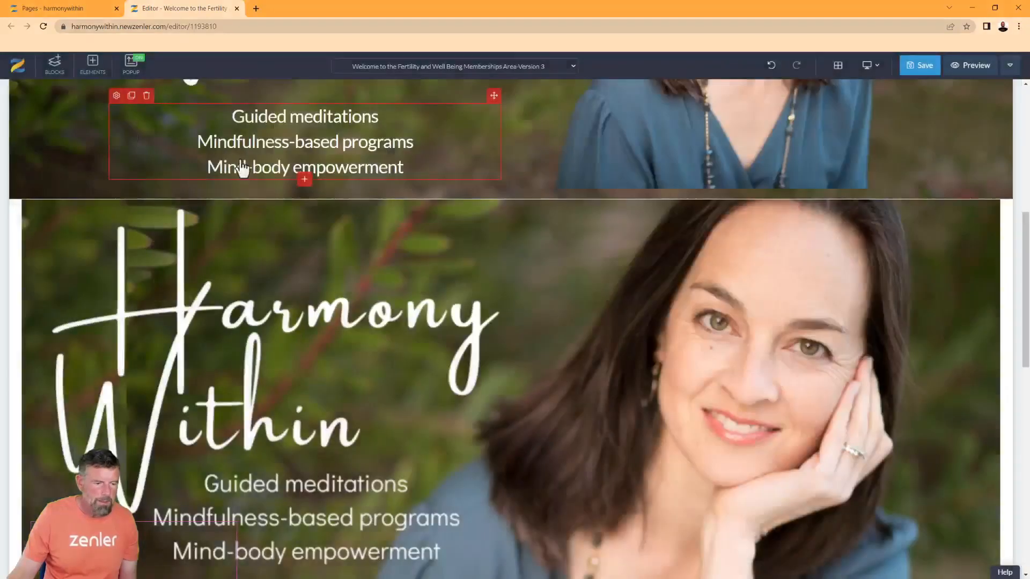
left_click(131, 95)
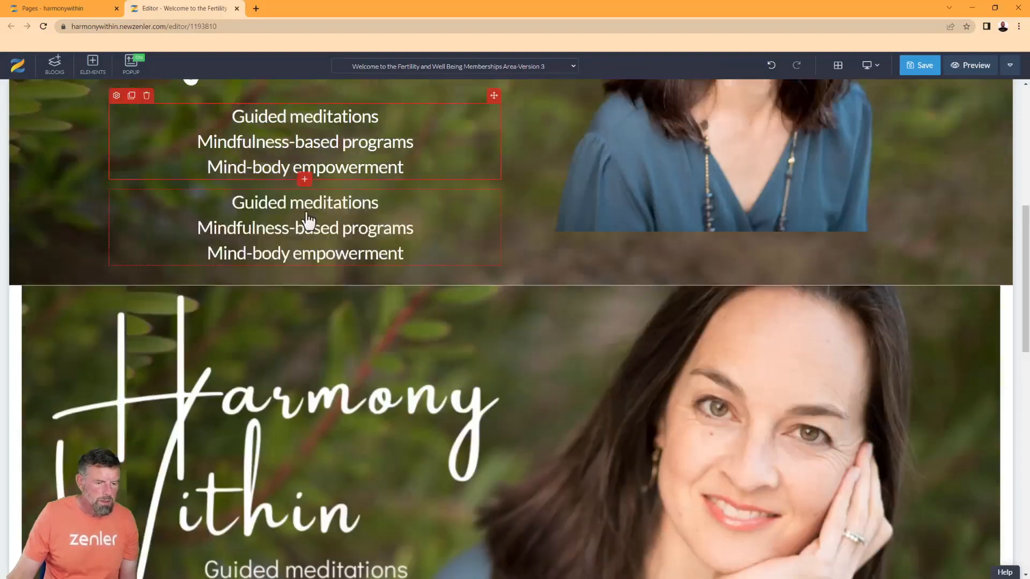
scroll(304, 260, "down", 3)
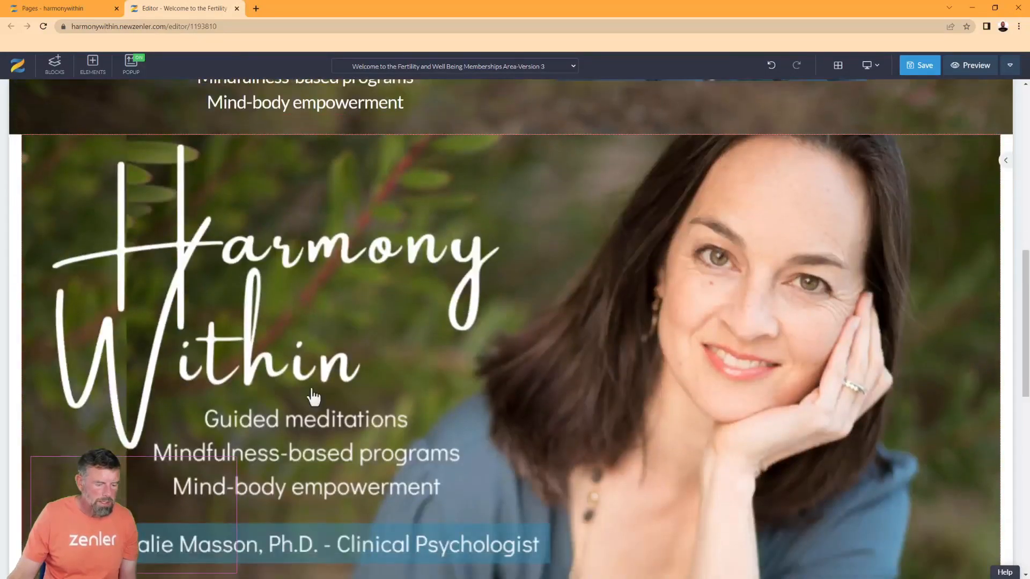
scroll(313, 418, "up", 2)
left_click(123, 145)
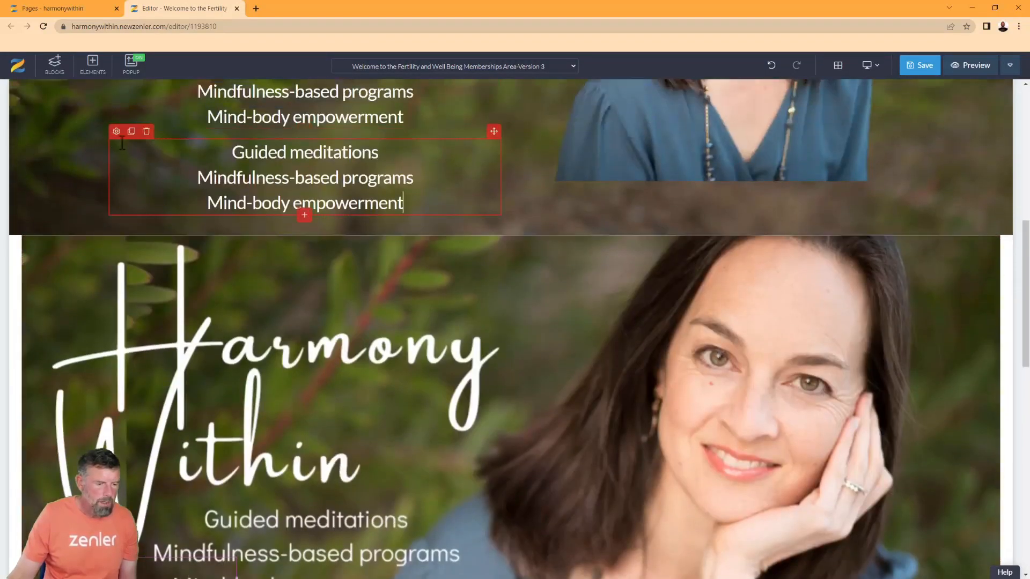
left_click(116, 131)
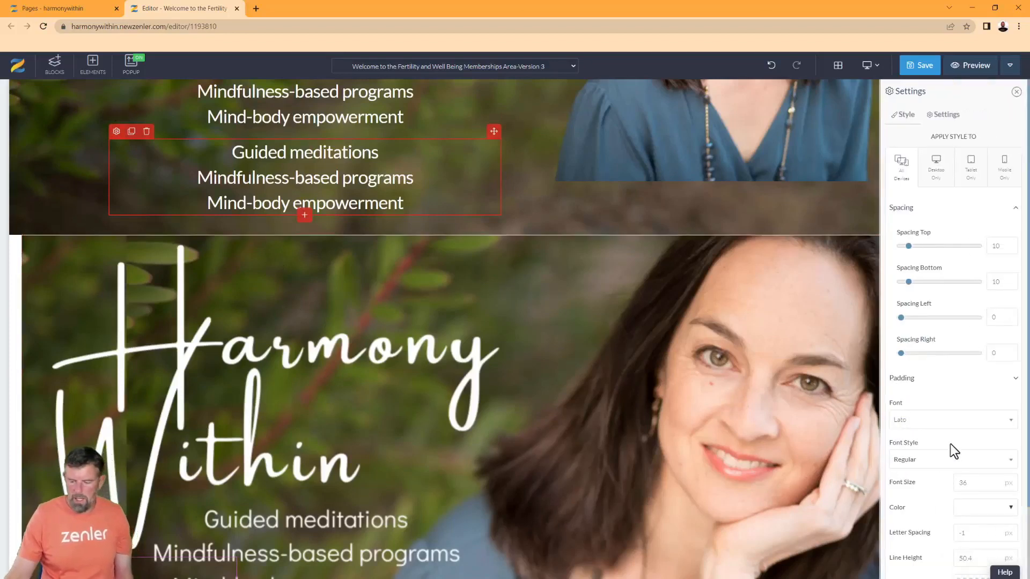
scroll(950, 444, "down", 2)
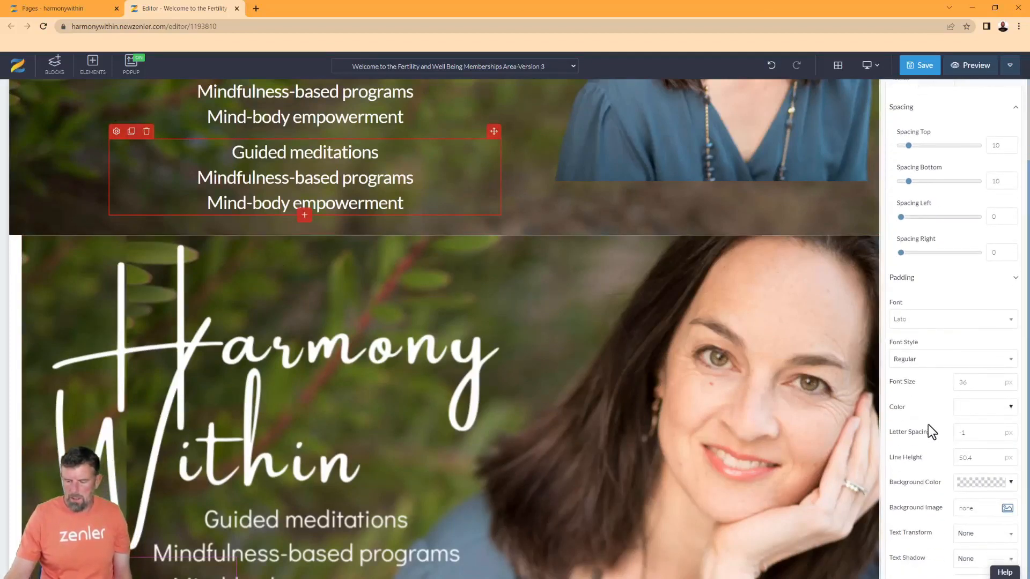
left_click(1011, 483)
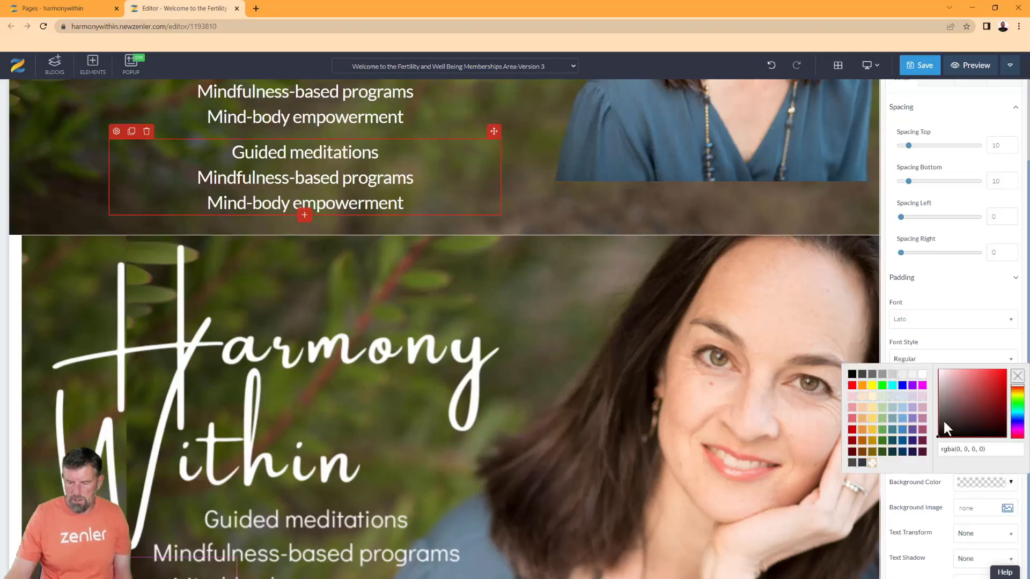
left_click_drag(1017, 416, 1018, 411)
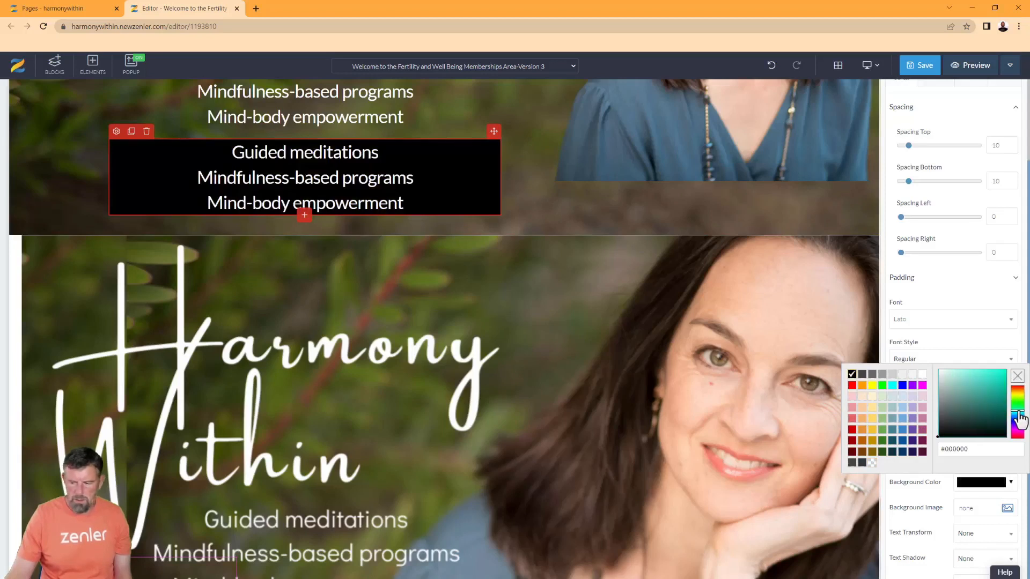
left_click(1001, 403)
left_click_drag(1006, 404, 1013, 402)
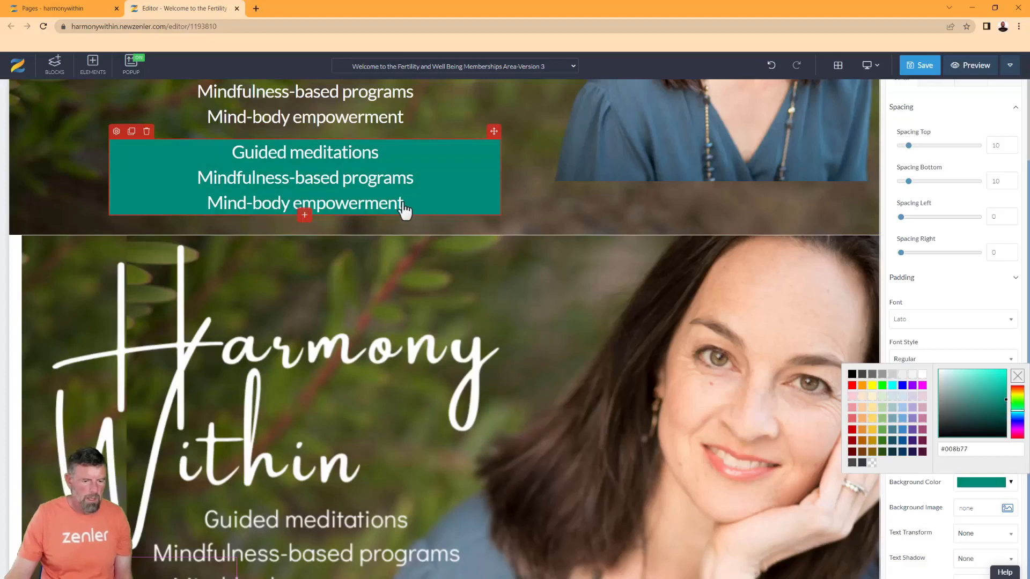
Replace the copied three-line text with the psychologist's name
scroll(405, 208, "down", 3)
scroll(406, 206, "up", 4)
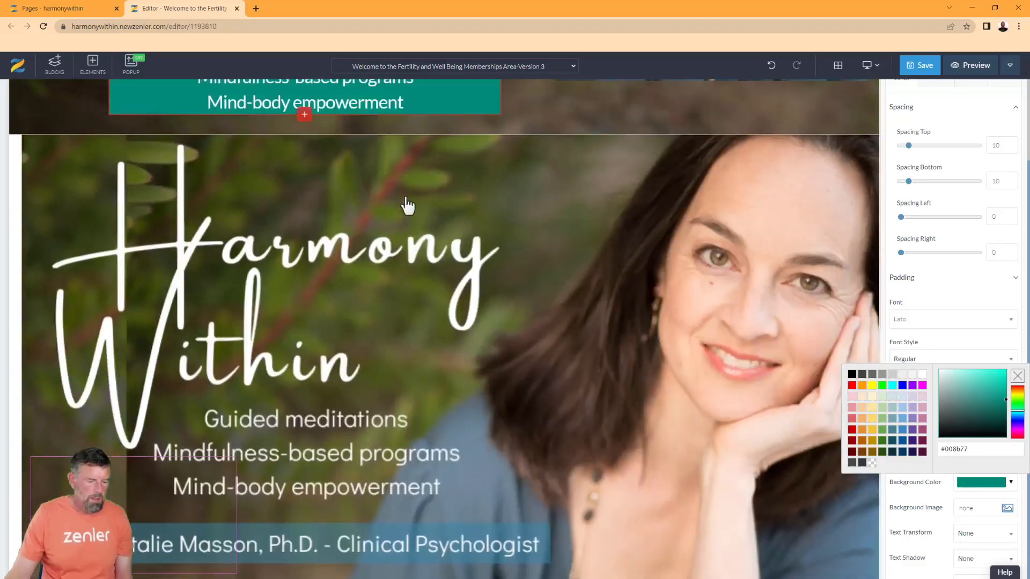
double_click(356, 261)
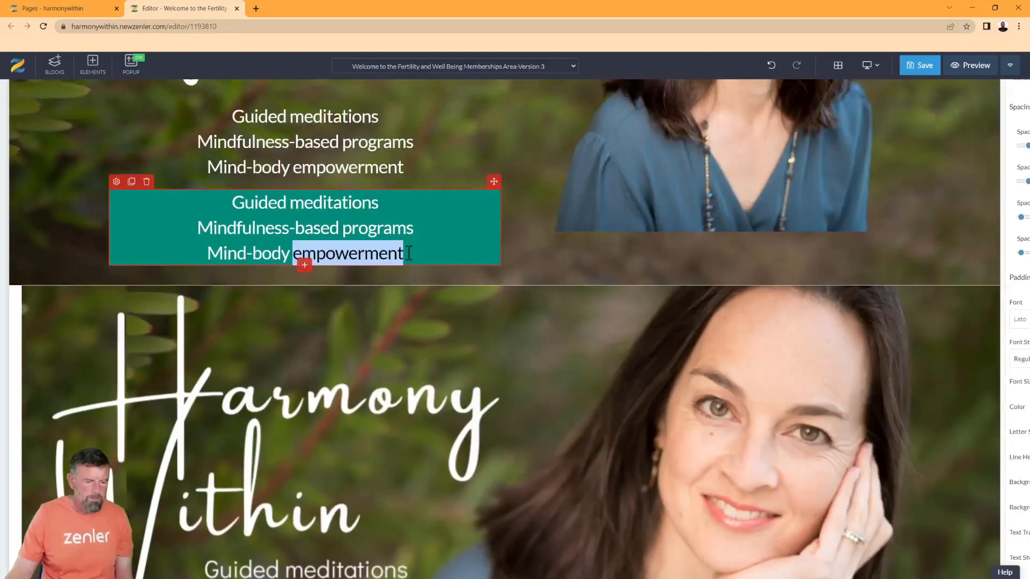
left_click_drag(411, 253, 216, 202)
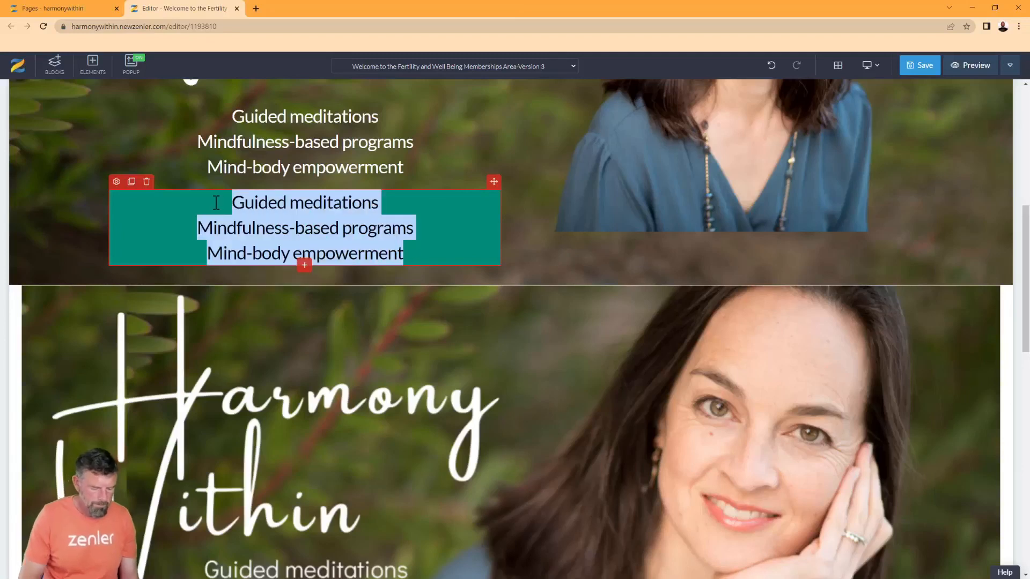
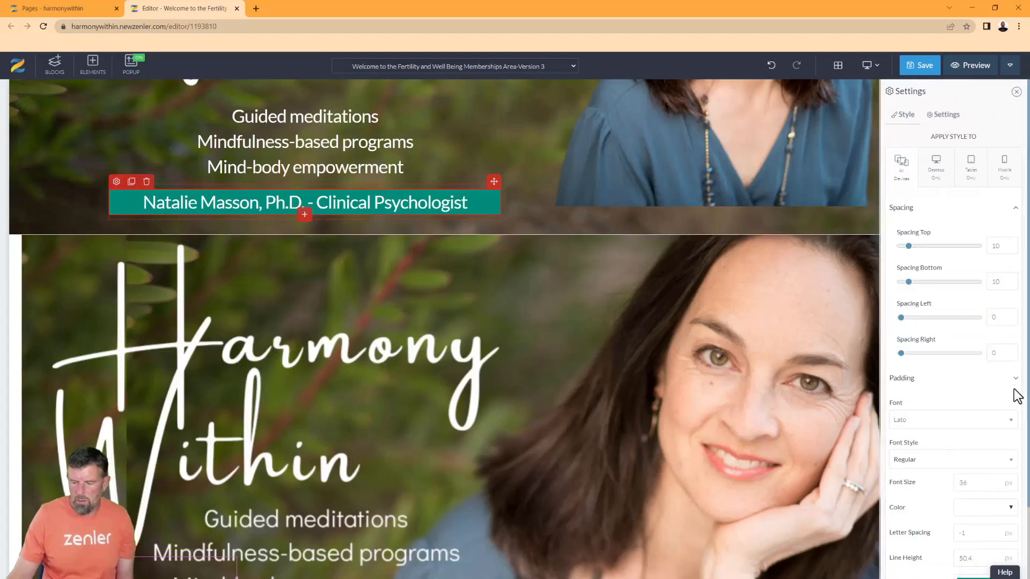
Set the teal name banner's top, bottom, left and right padding to 8 px each
left_click(1014, 381)
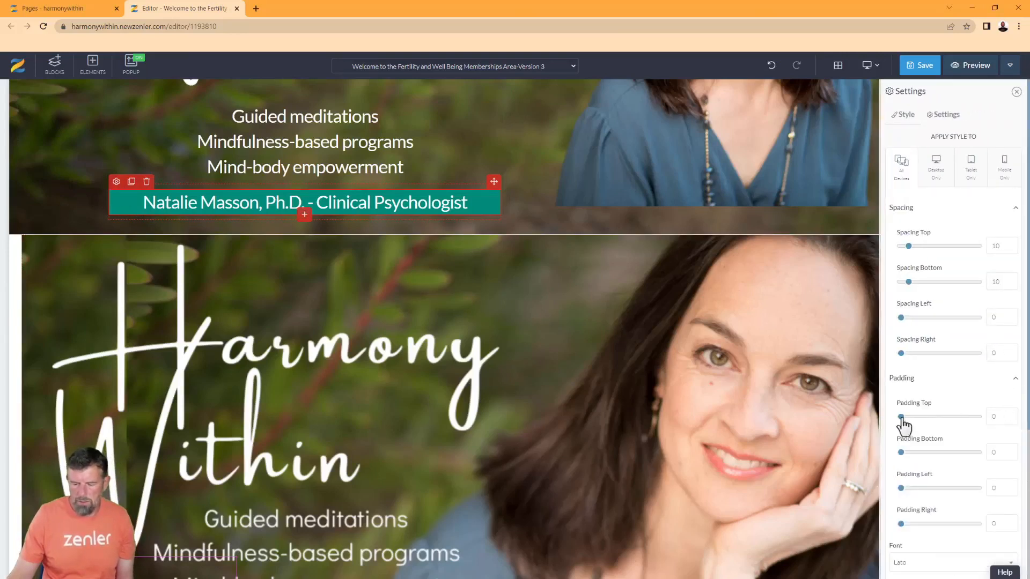
left_click_drag(903, 417, 909, 417)
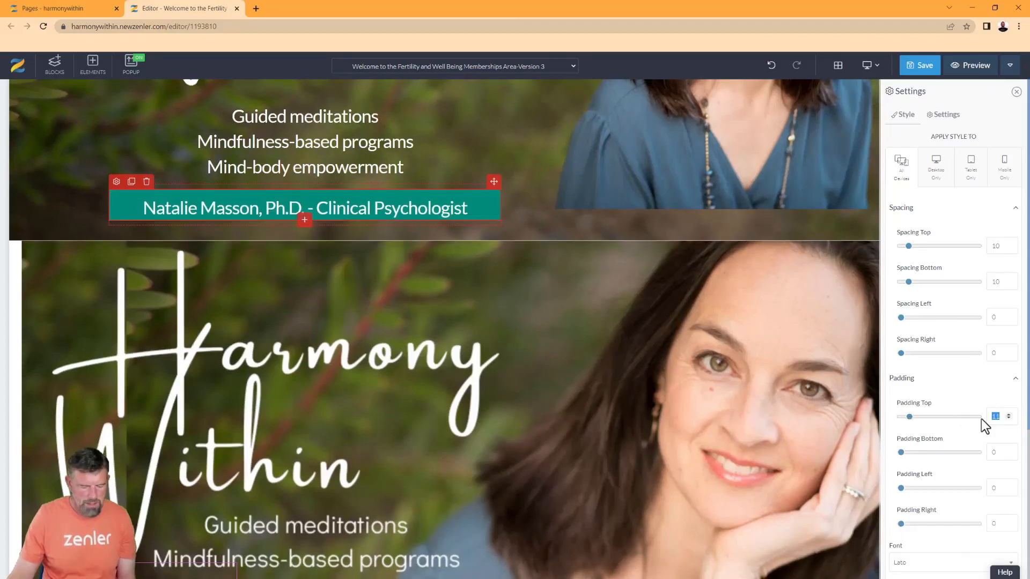
type("8")
double_click(996, 452)
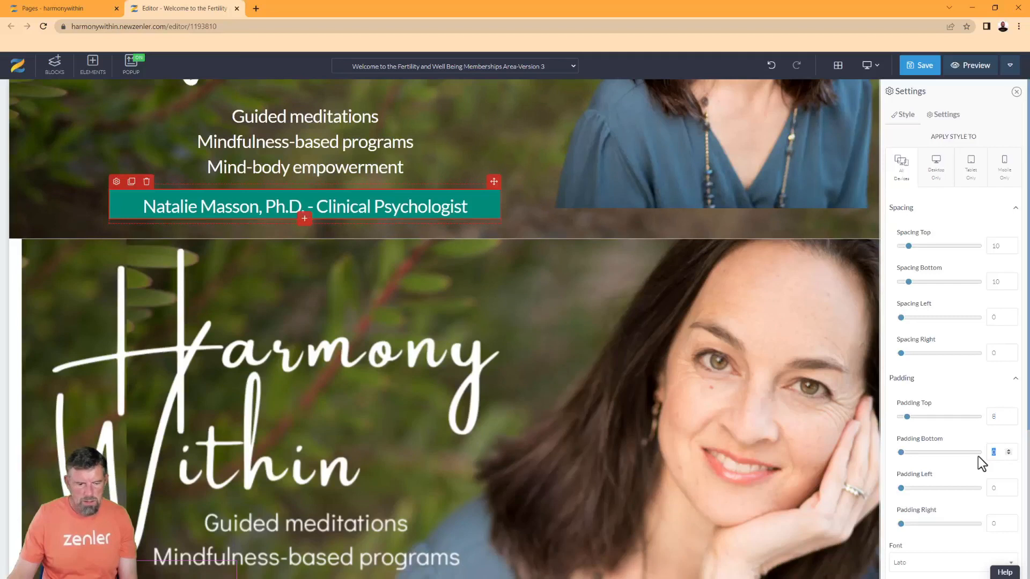
type("8")
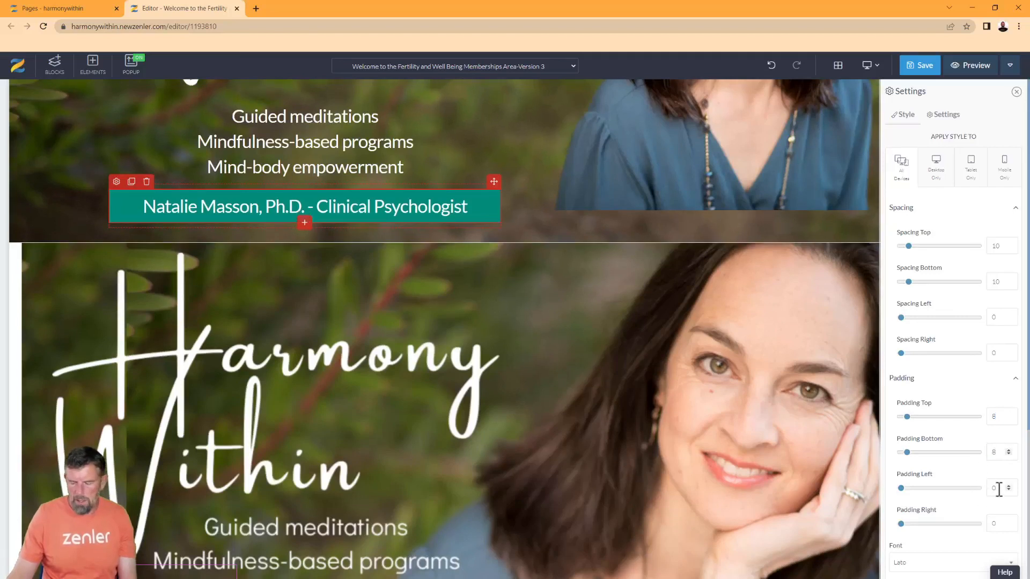
type("8")
double_click(996, 524)
type("8")
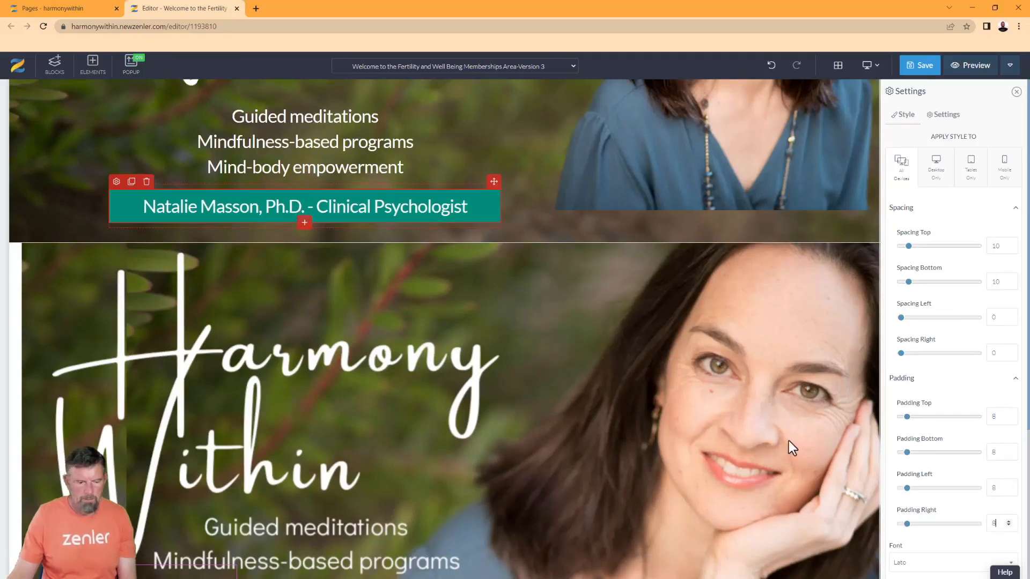
left_click(472, 337)
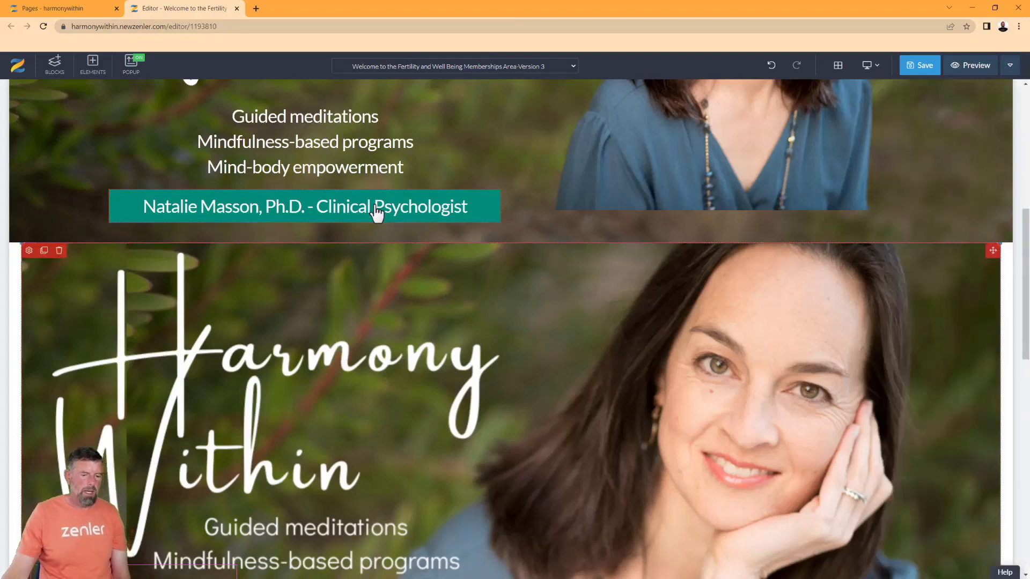
scroll(377, 488, "down", 3)
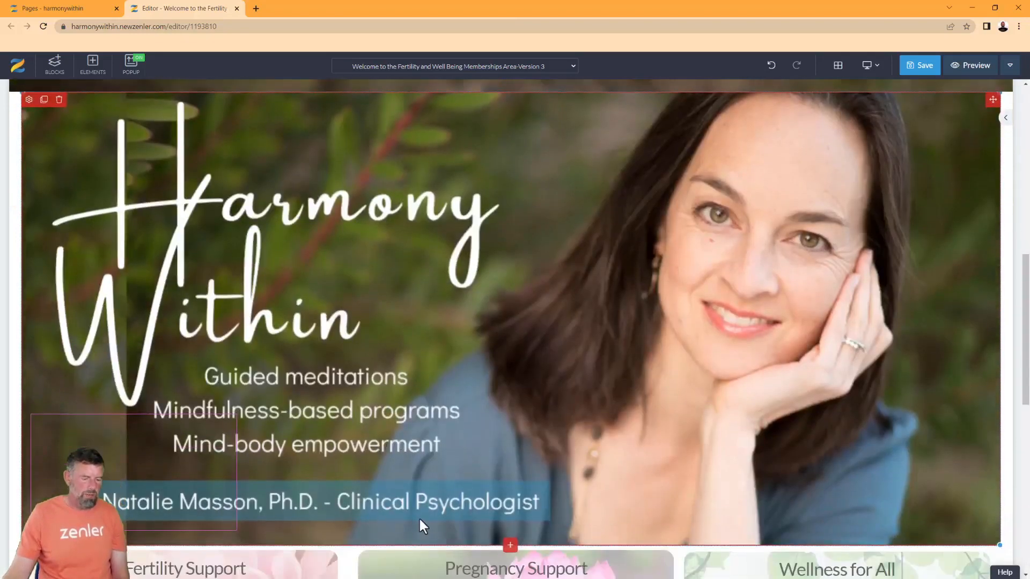
scroll(493, 374, "up", 4)
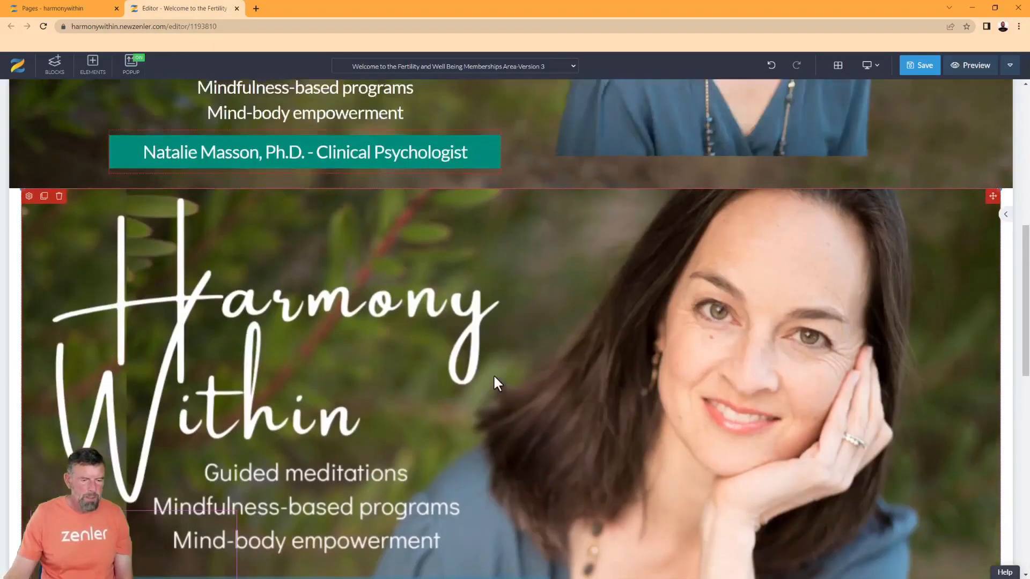
scroll(485, 392, "down", 5)
scroll(471, 385, "up", 4)
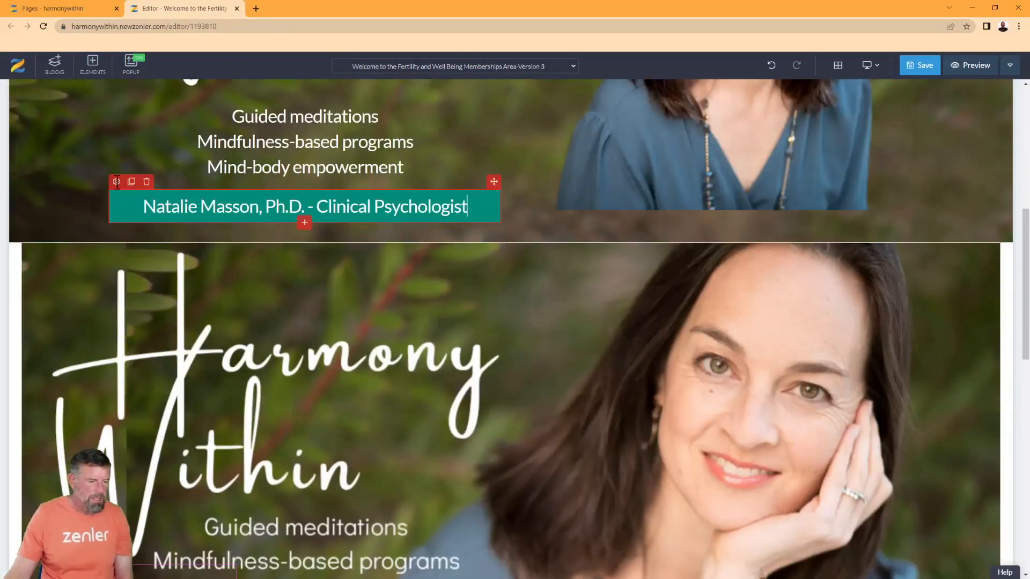
left_click(117, 182)
scroll(944, 467, "down", 2)
left_click(1011, 482)
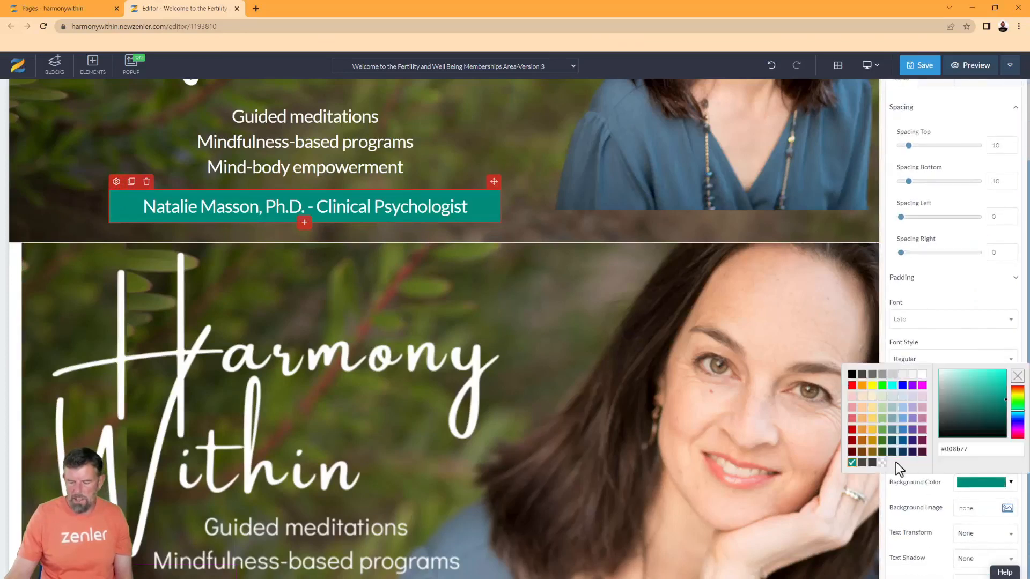
left_click(1017, 420)
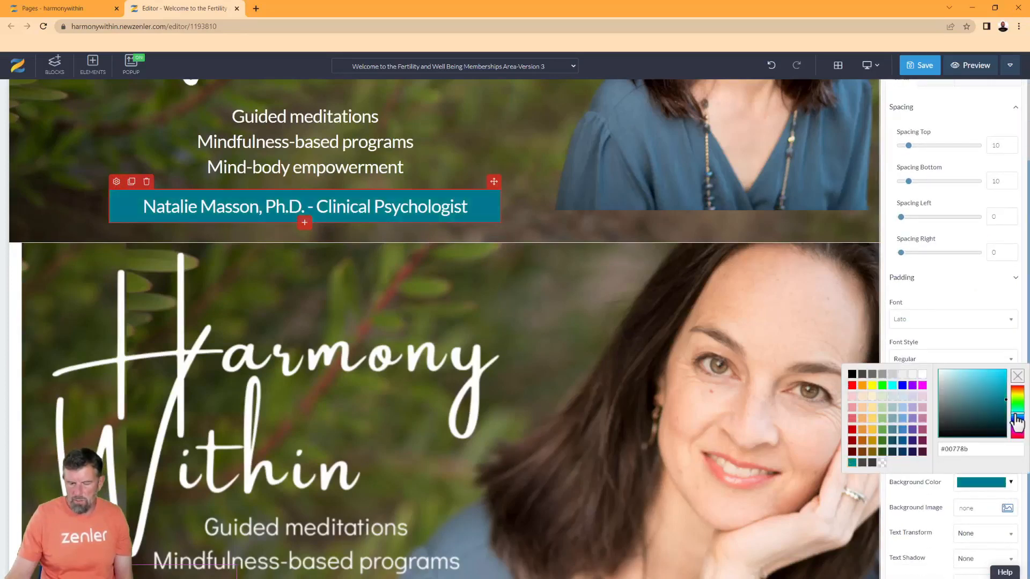
left_click(1017, 417)
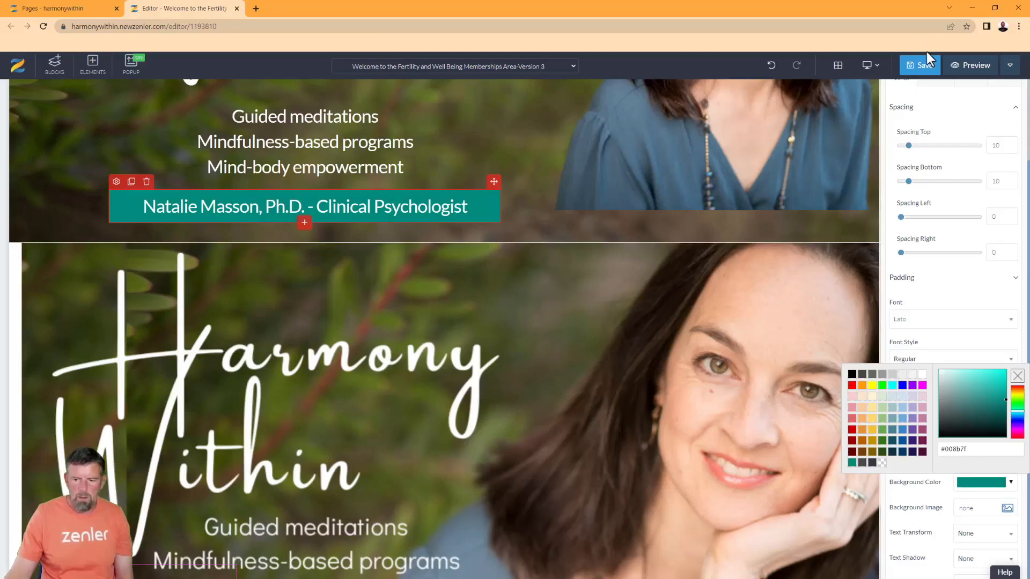
left_click(595, 301)
scroll(501, 214, "up", 2)
scroll(501, 193, "up", 3)
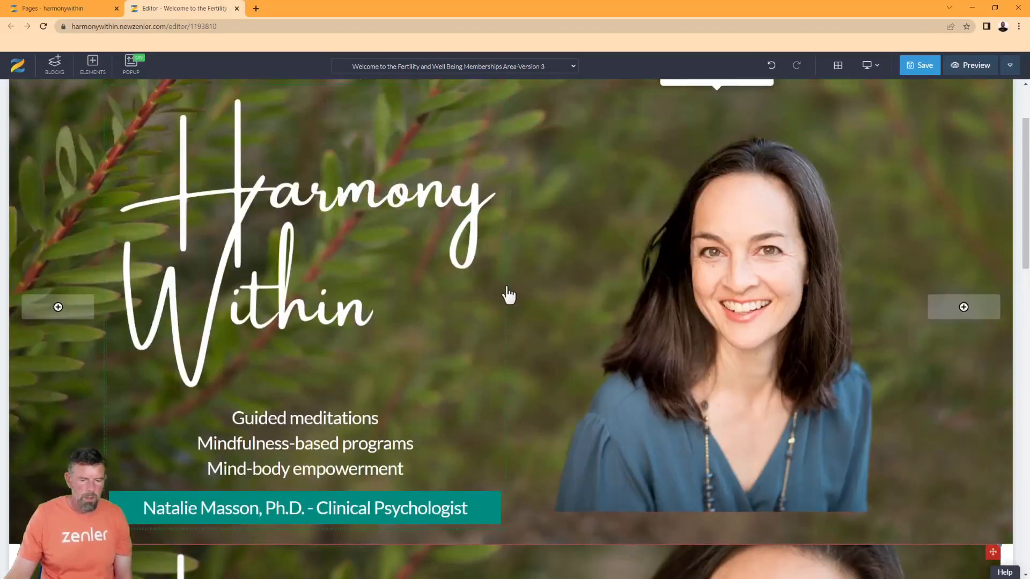
Edit the portrait image's bottom spacing value in its style settings
left_click(595, 317)
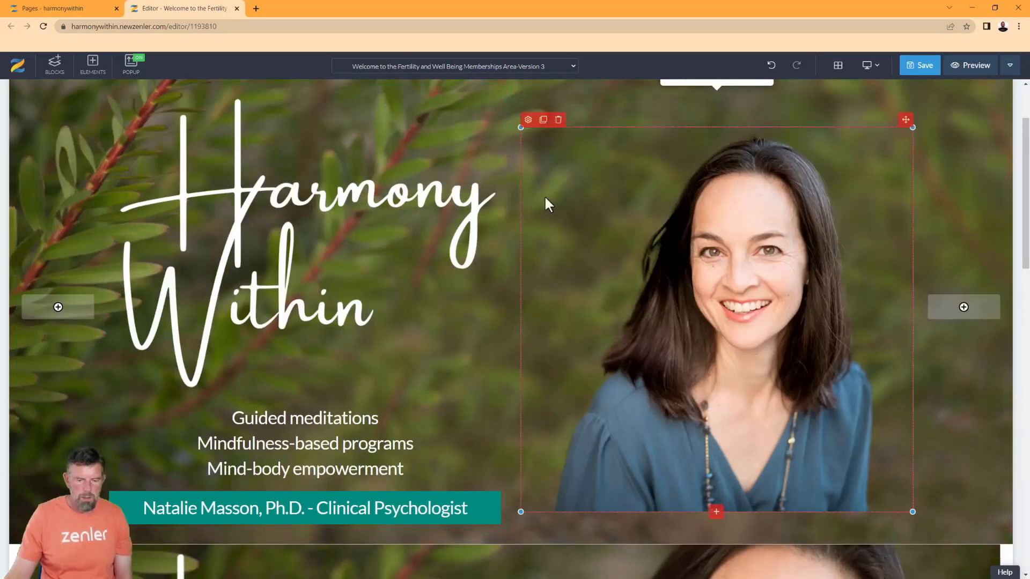
left_click(528, 121)
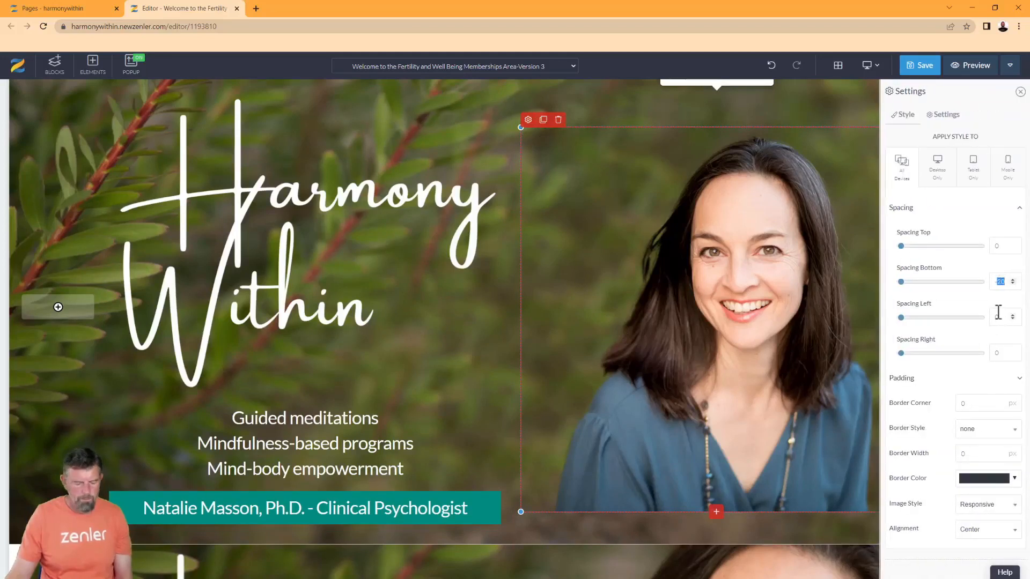
type("40")
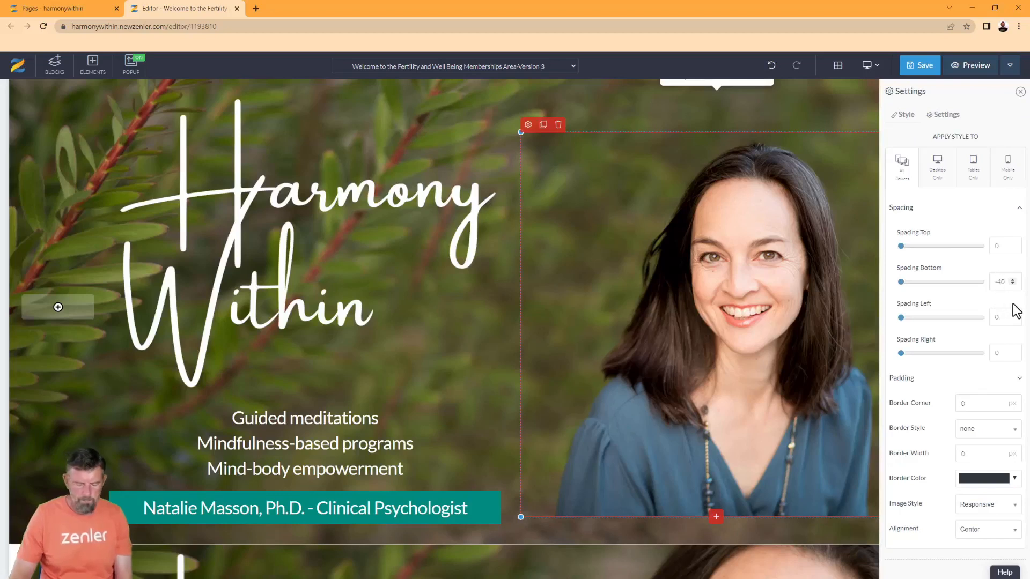
key("BackSpace")
type("8")
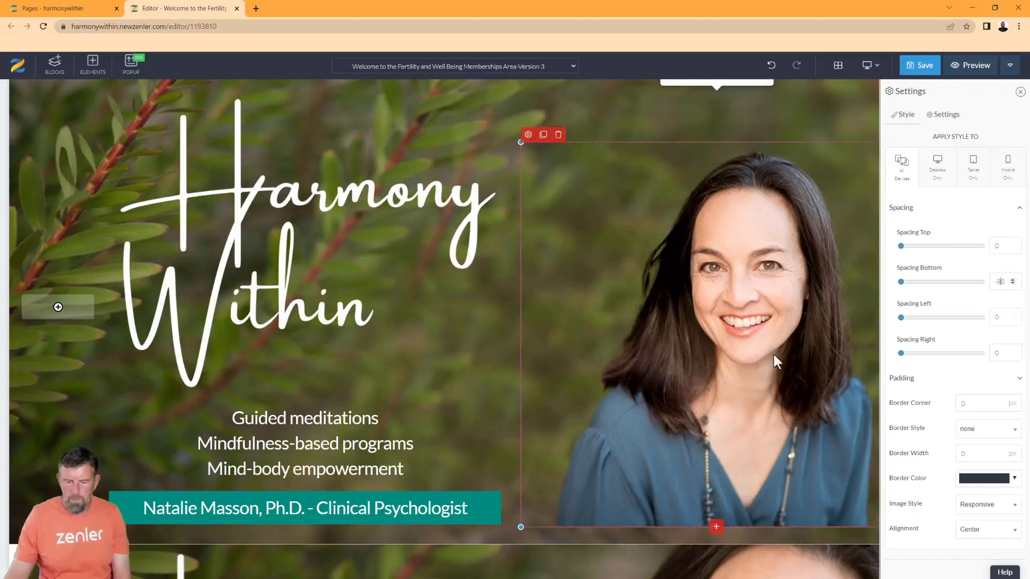
left_click(548, 531)
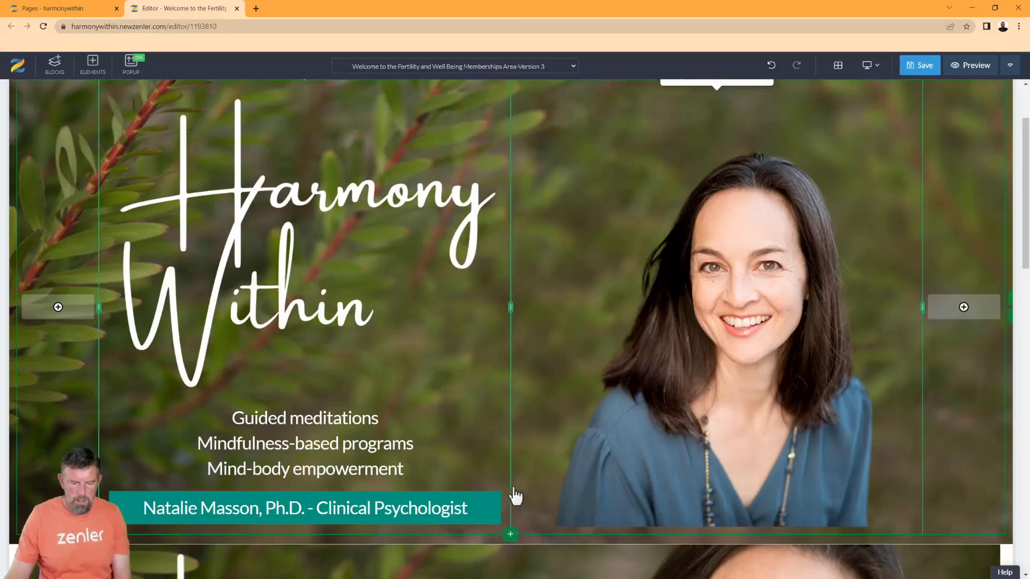
Adjust the hero row's bottom spacing in its style settings
scroll(202, 204, "up", 2)
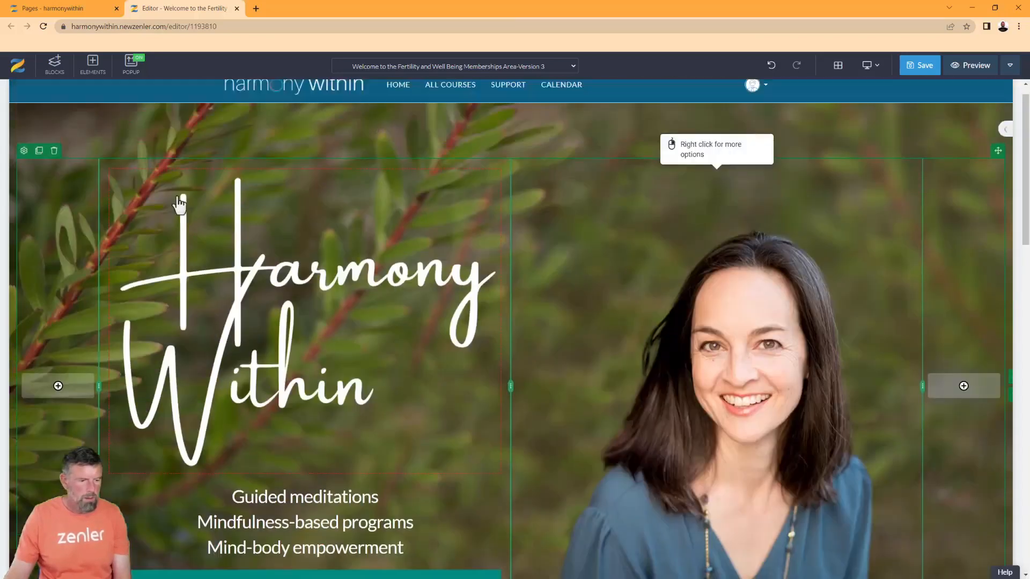
left_click(24, 173)
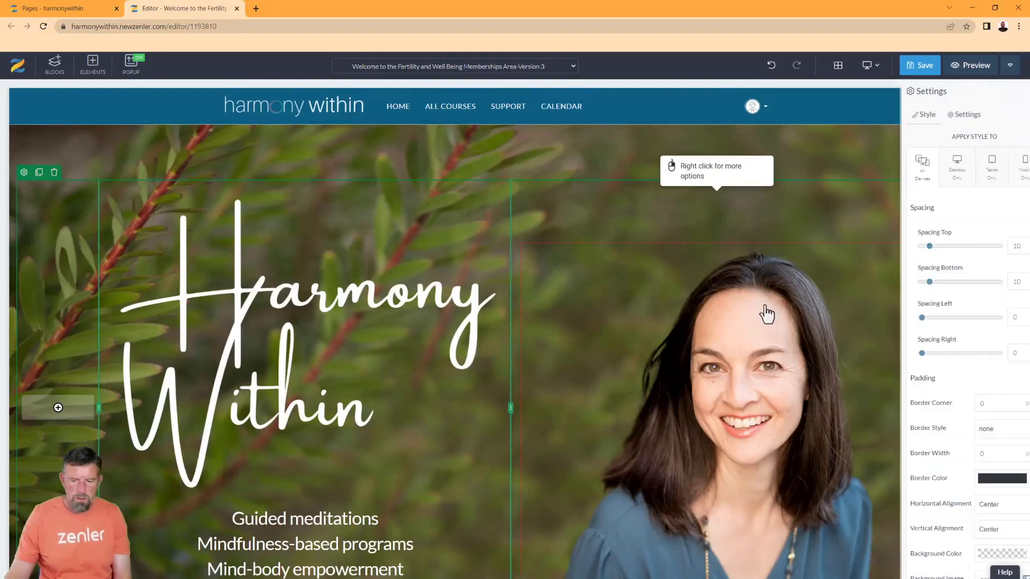
double_click(995, 281)
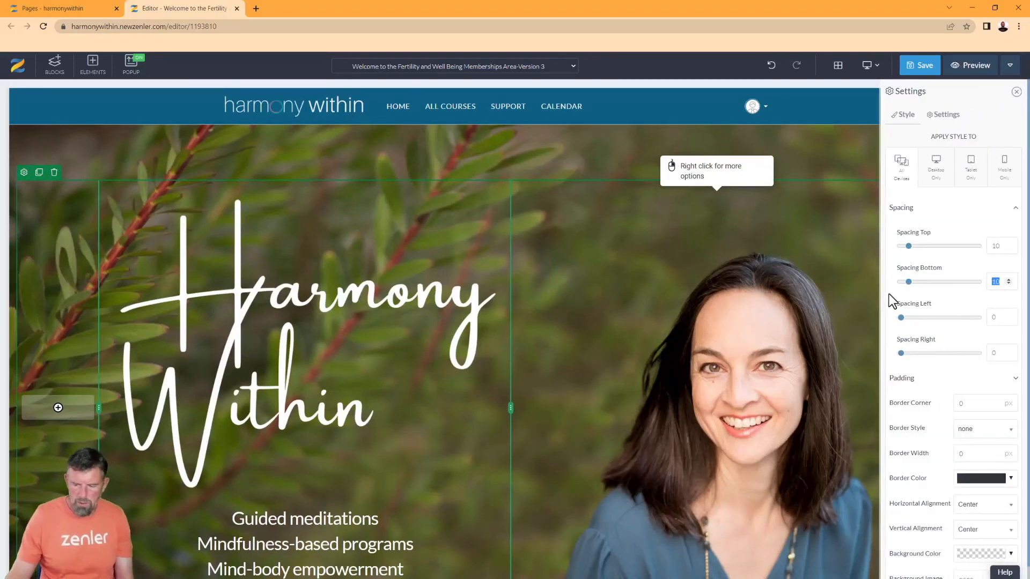
left_click_drag(907, 282, 894, 285)
scroll(657, 370, "down", 5)
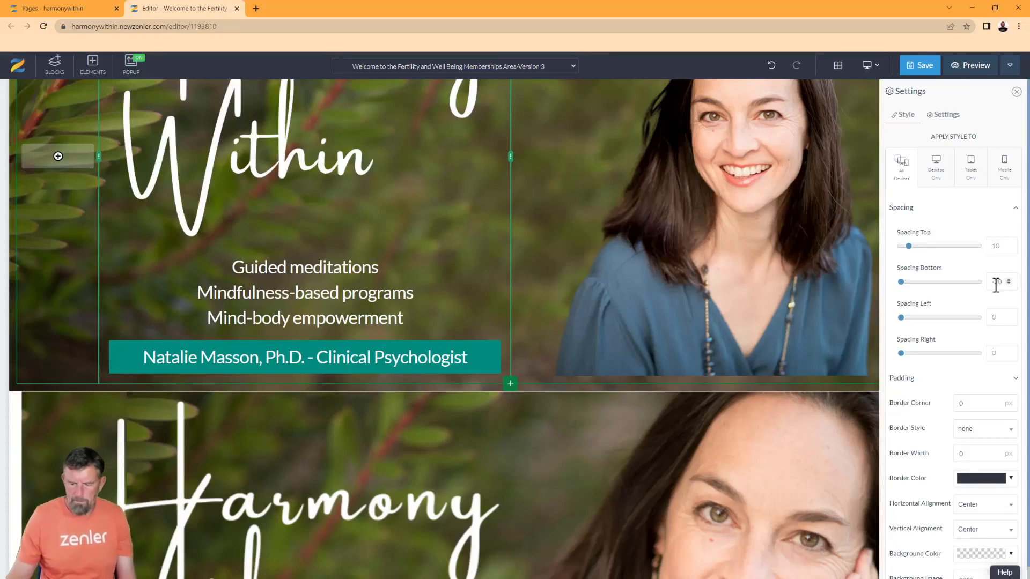
left_click(800, 313)
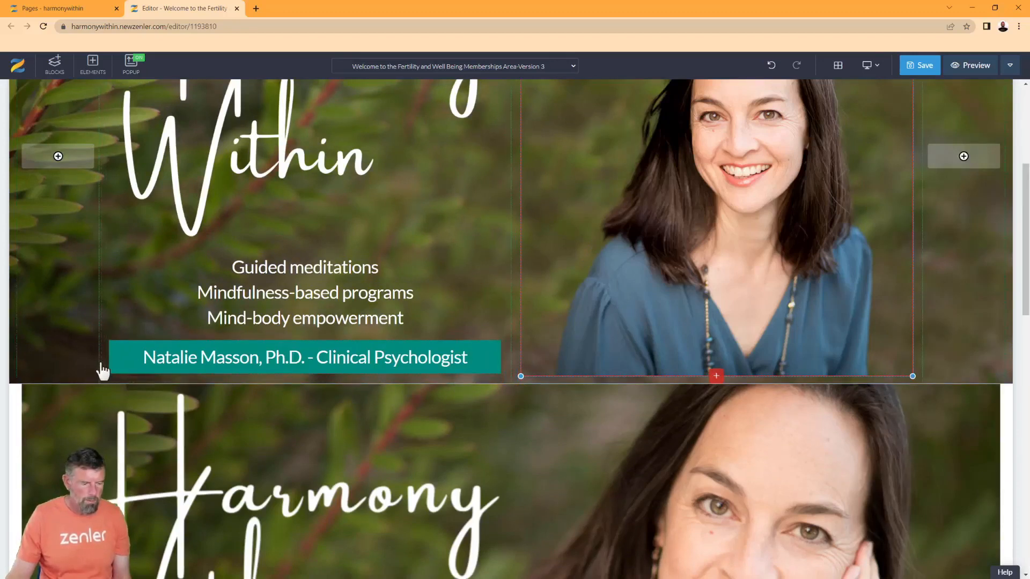
scroll(165, 295, "up", 3)
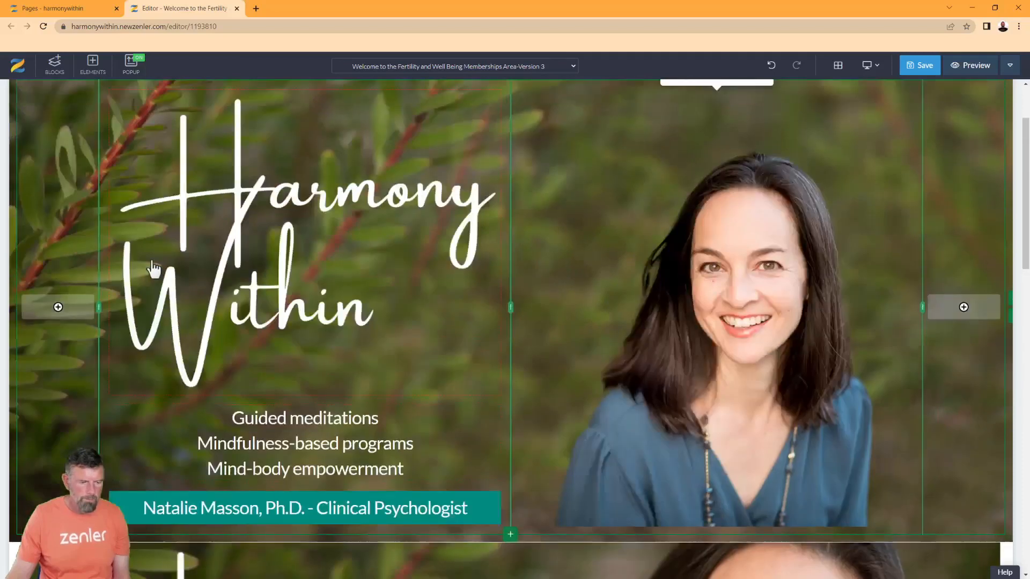
scroll(161, 166, "up", 2)
left_click(23, 172)
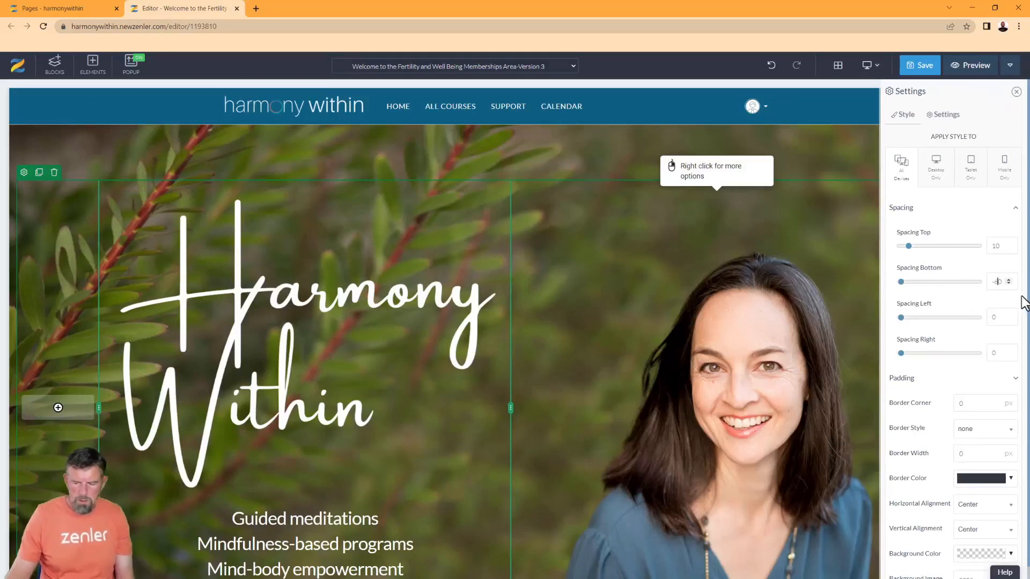
left_click(592, 322)
scroll(432, 345, "down", 4)
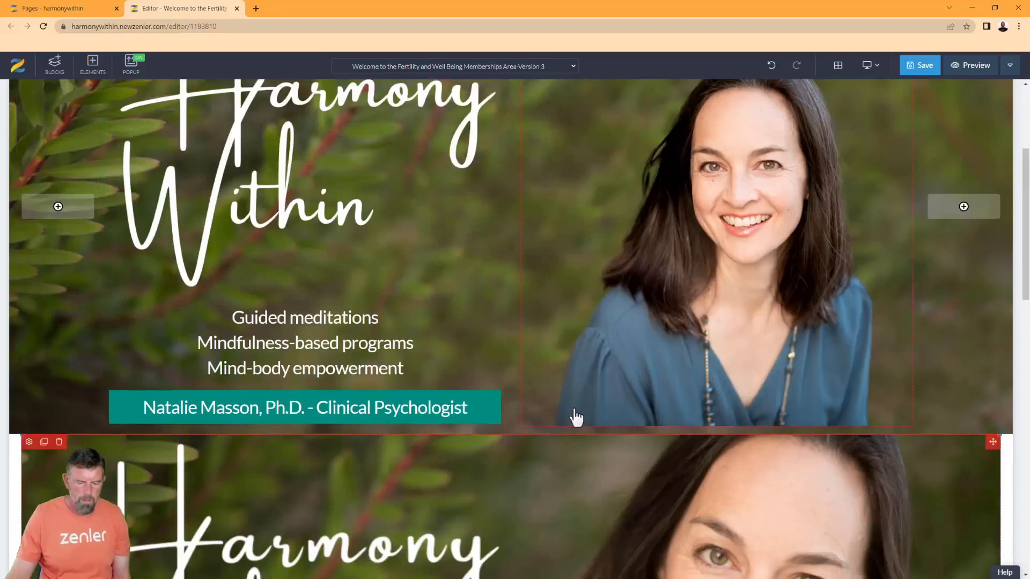
scroll(579, 300, "up", 2)
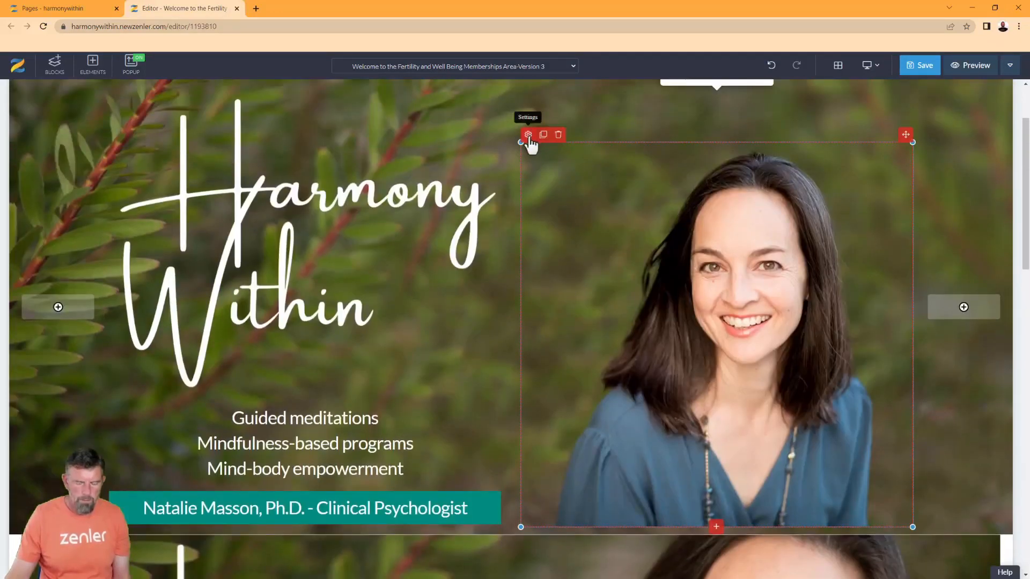
Lower the portrait's bottom spacing from -80 to -120 and save the page
left_click(528, 134)
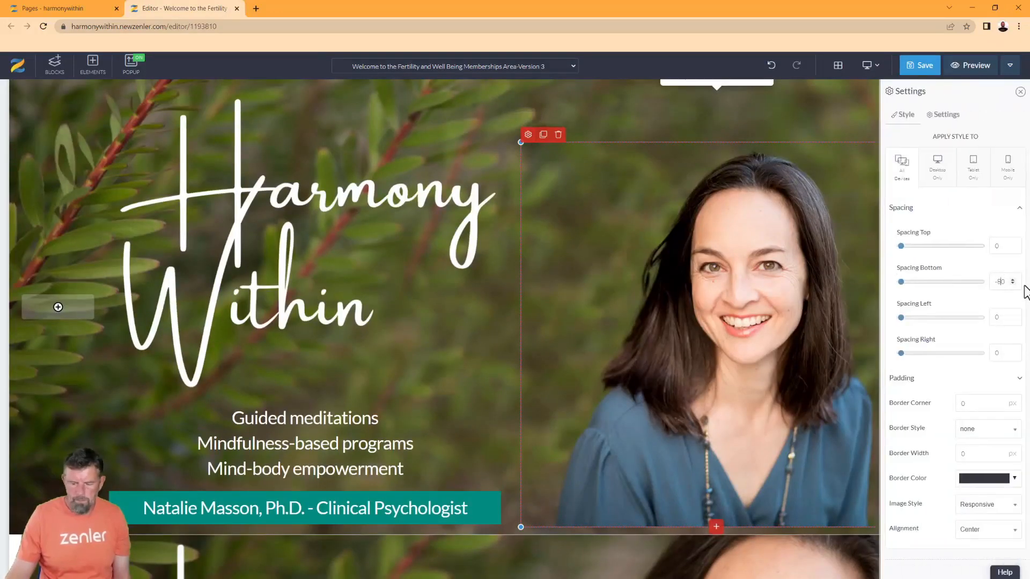
key("Down")
key("Down")
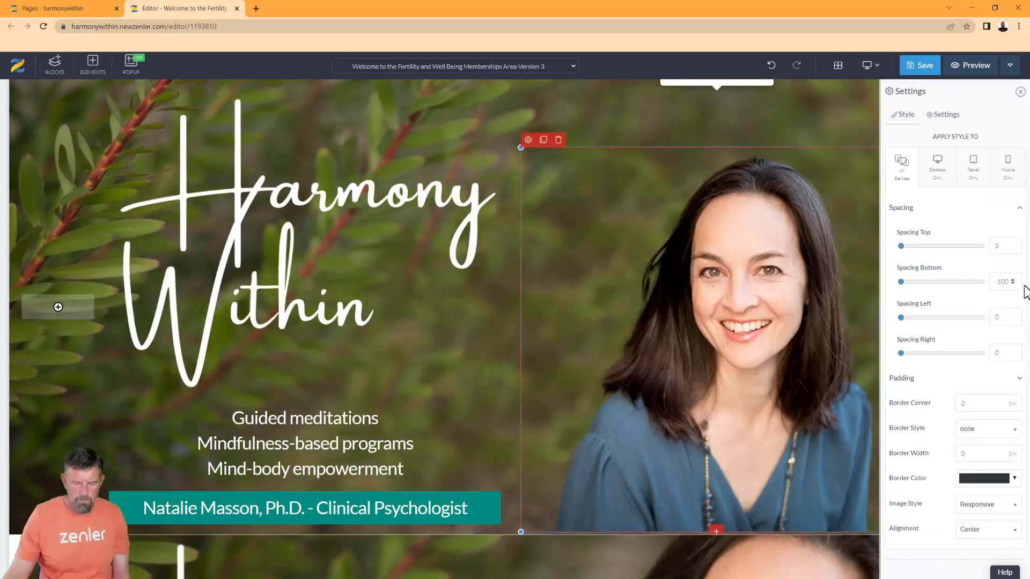
key("Down")
key("Down")
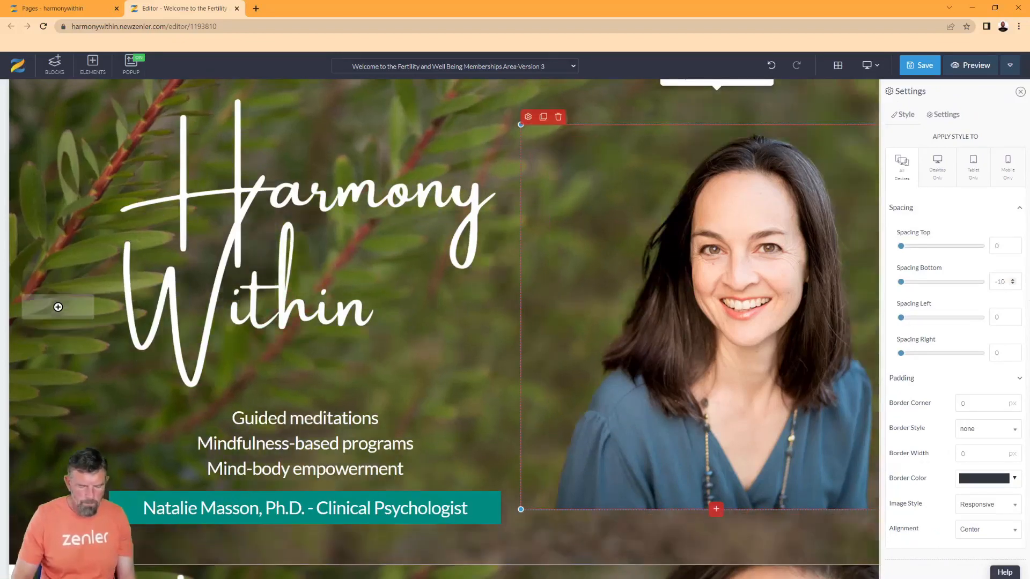
left_click(926, 65)
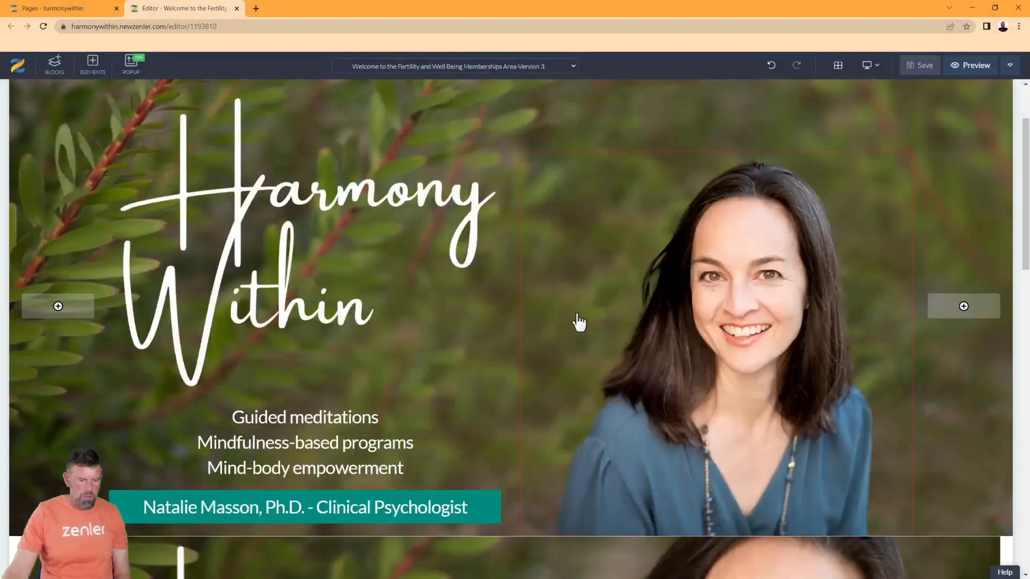
Set the 'Guided meditations' tagline and the teal name banner text to font size 40
scroll(578, 321, "down", 7)
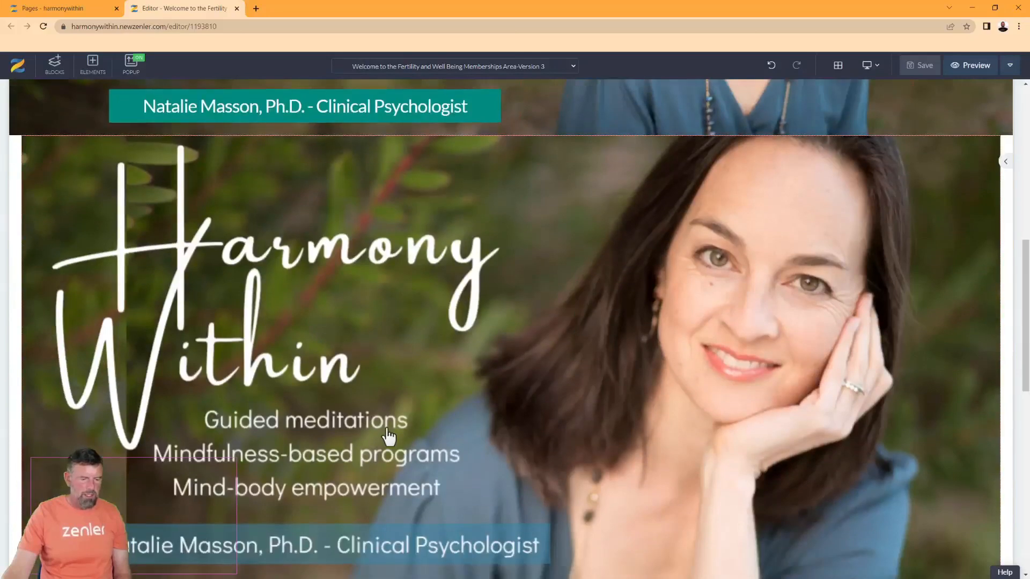
scroll(375, 434, "up", 4)
scroll(462, 305, "down", 4)
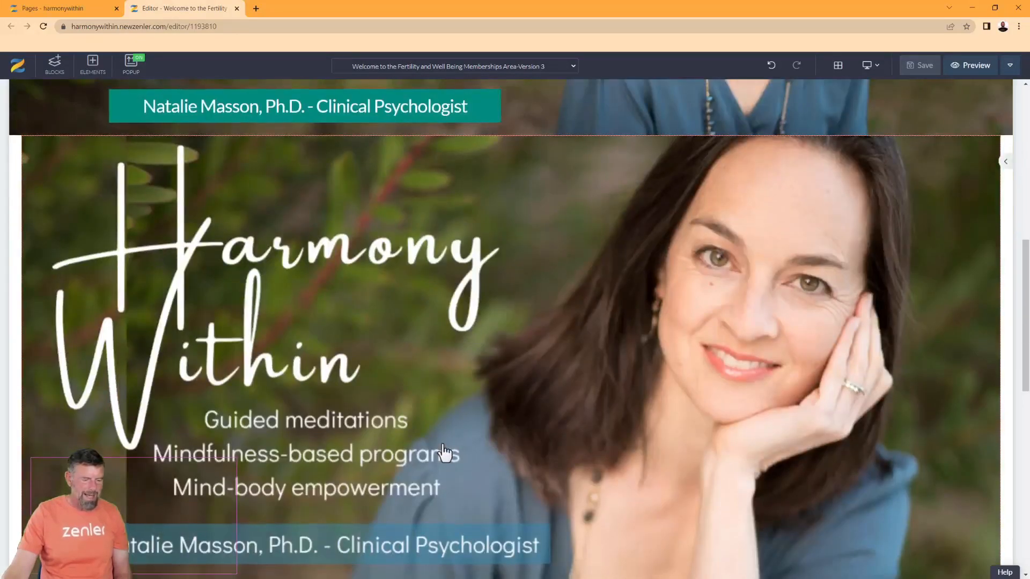
scroll(444, 453, "up", 3)
left_click(275, 177)
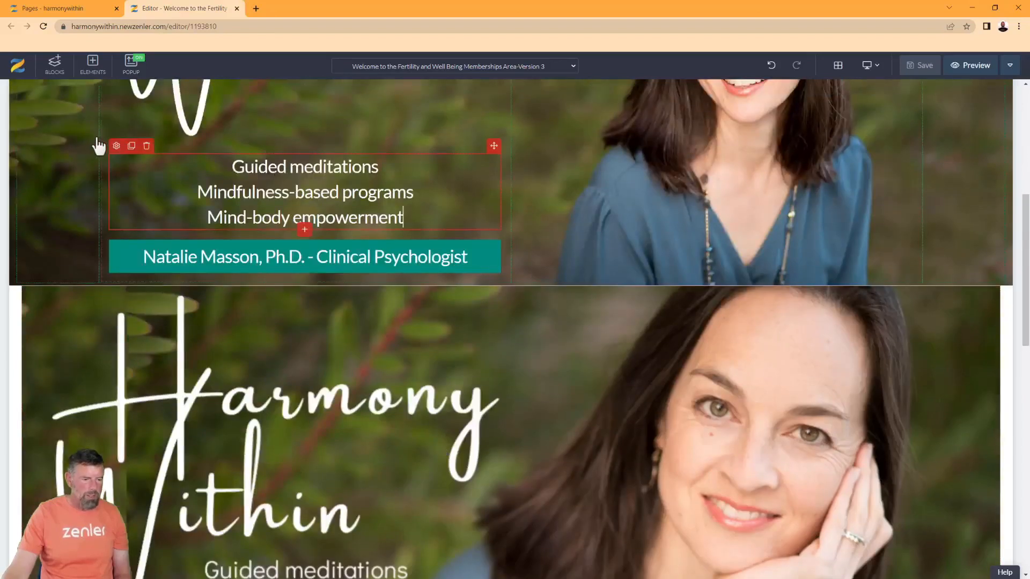
left_click(116, 145)
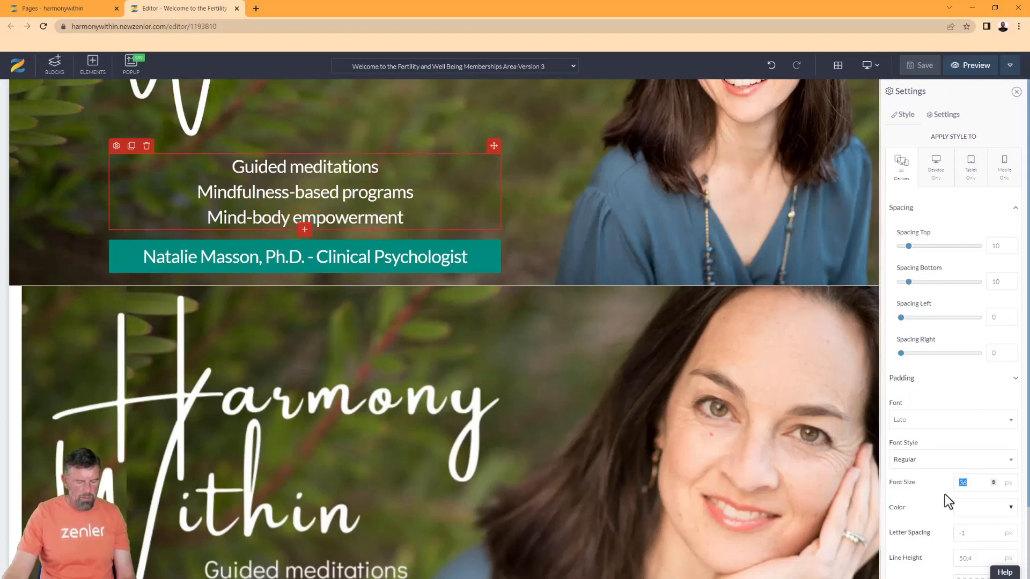
type("40")
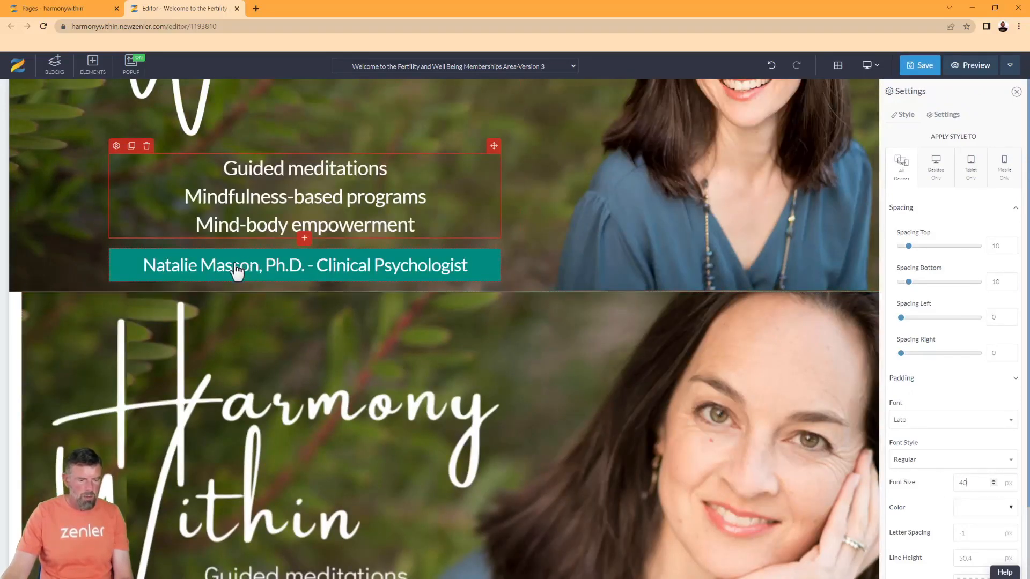
left_click(172, 270)
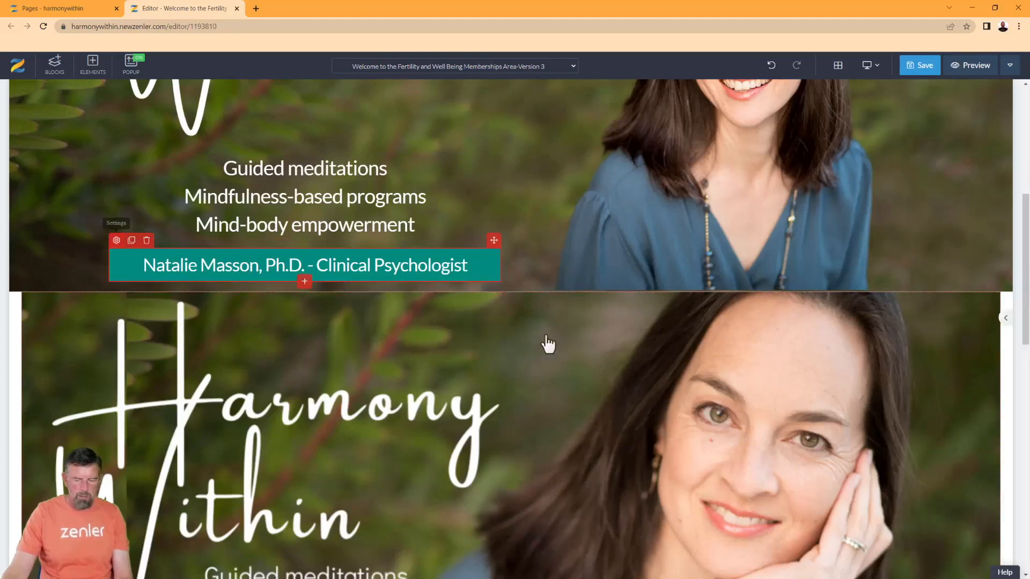
type("40")
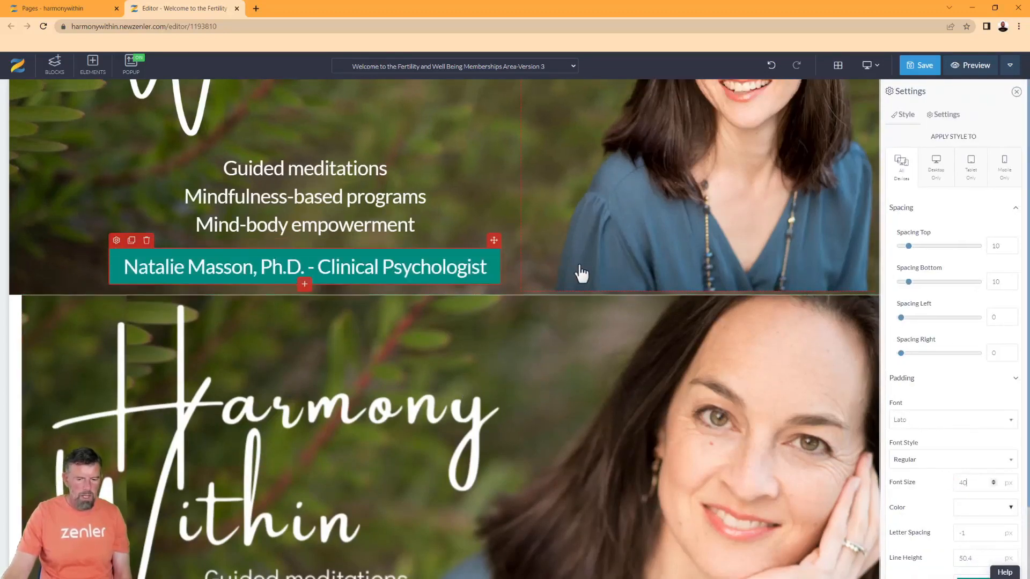
scroll(637, 297, "up", 3)
Change the portrait column's bottom spacing to -130
left_click(593, 370)
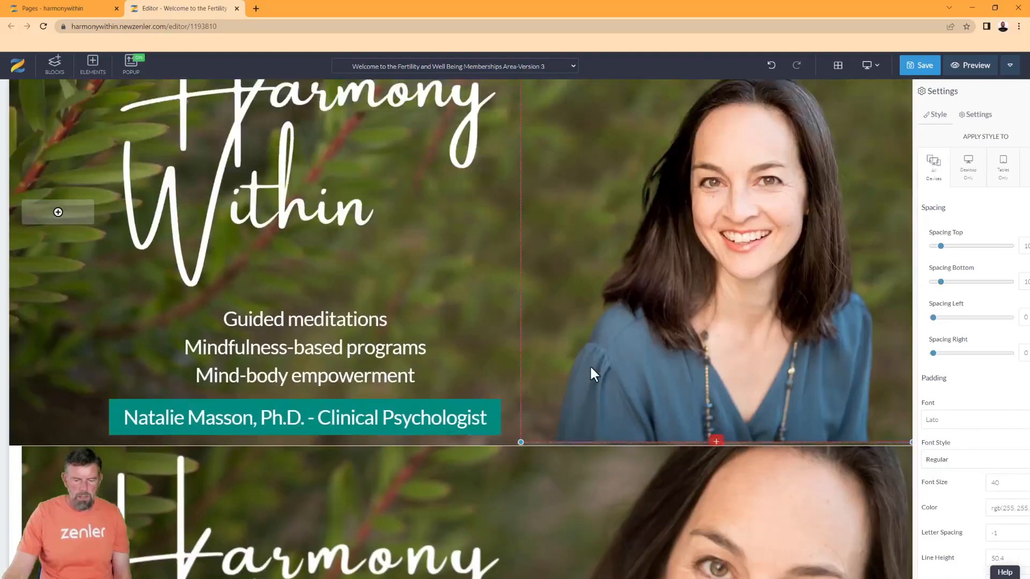
scroll(623, 290, "up", 2)
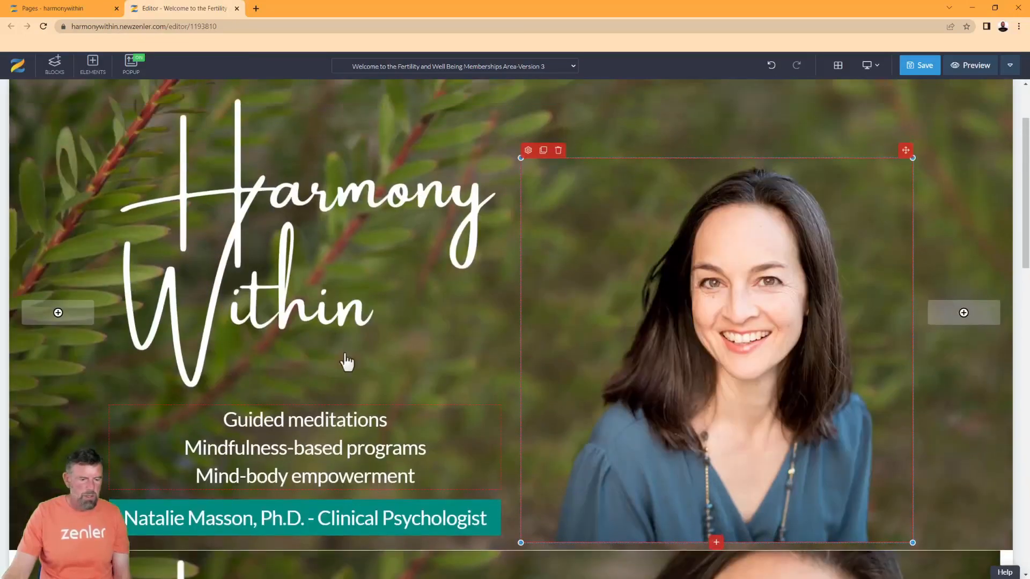
scroll(359, 290, "up", 2)
scroll(382, 305, "down", 4)
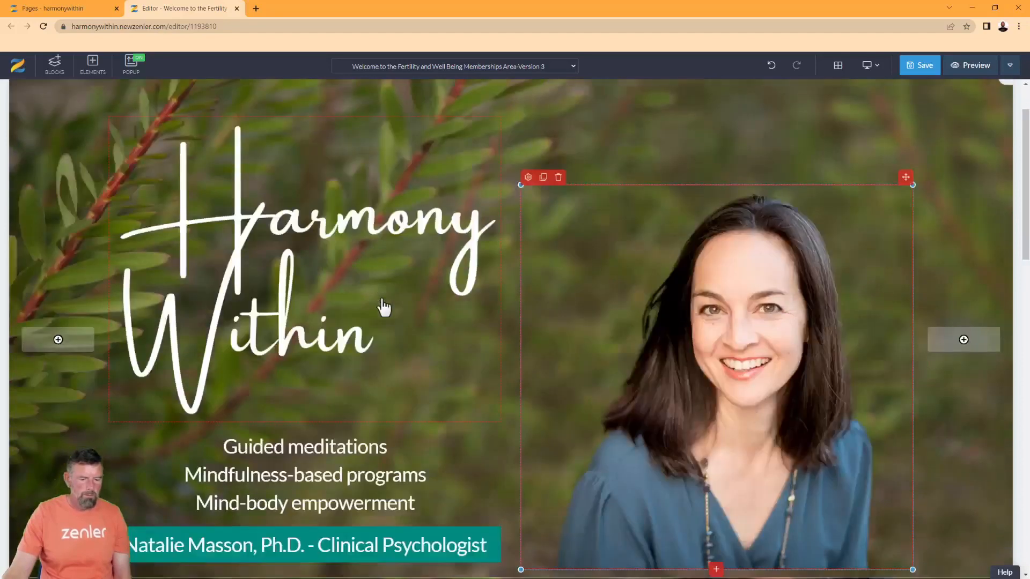
scroll(552, 284, "up", 4)
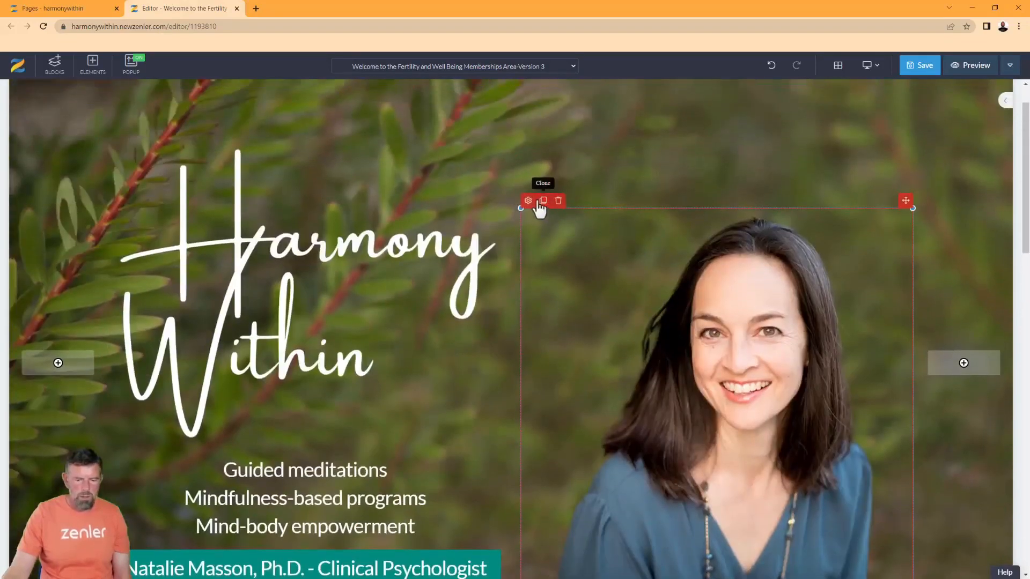
left_click(528, 202)
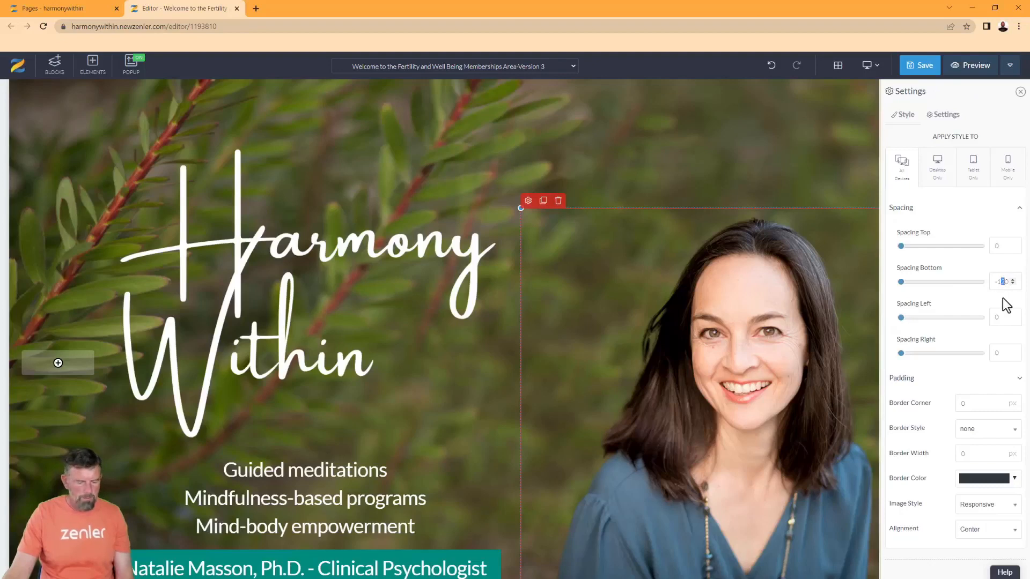
type("3")
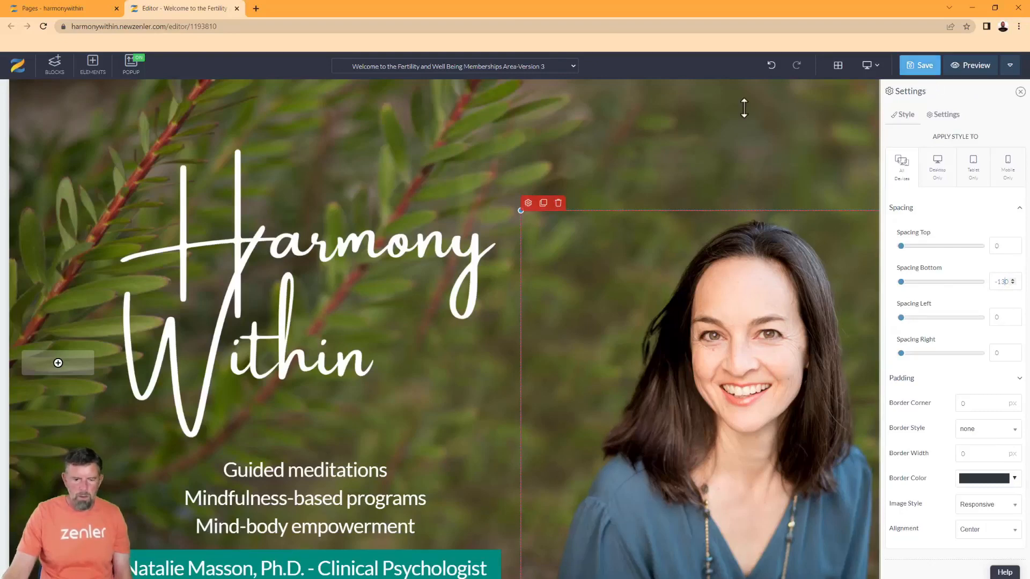
Reduce the space above the hero content and save the page
left_click_drag(523, 121, 526, 92)
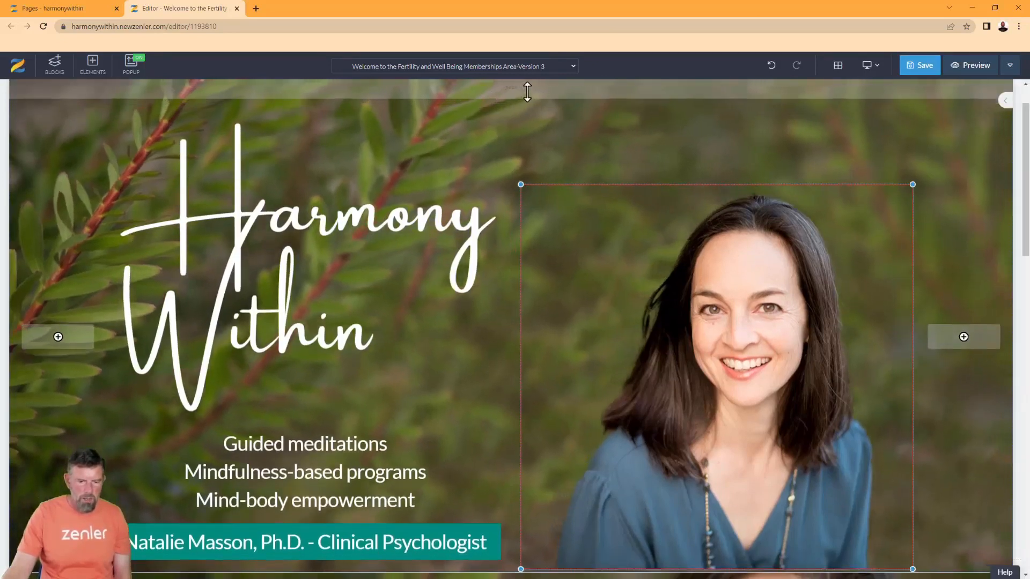
scroll(509, 215, "down", 2)
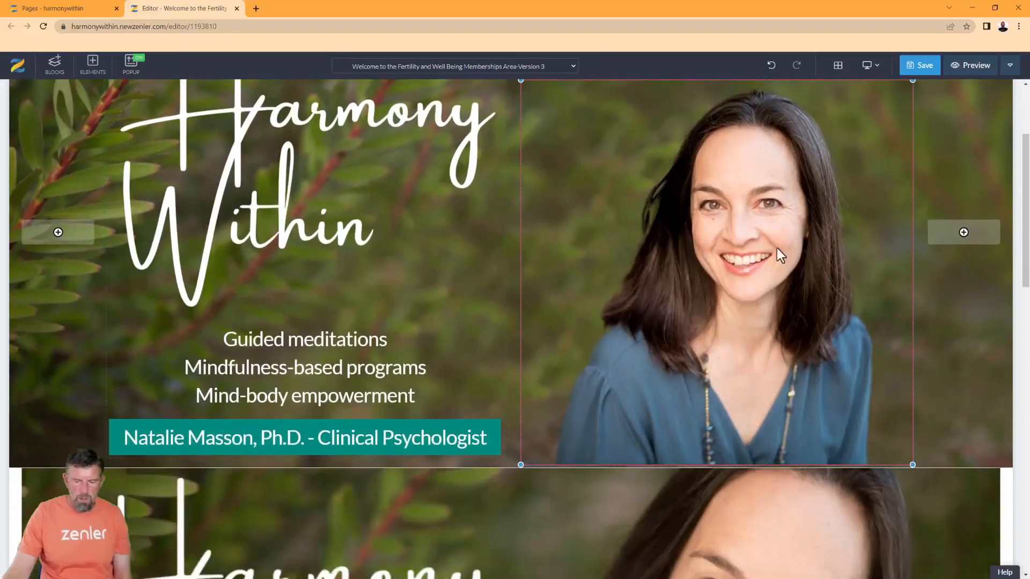
left_click(921, 78)
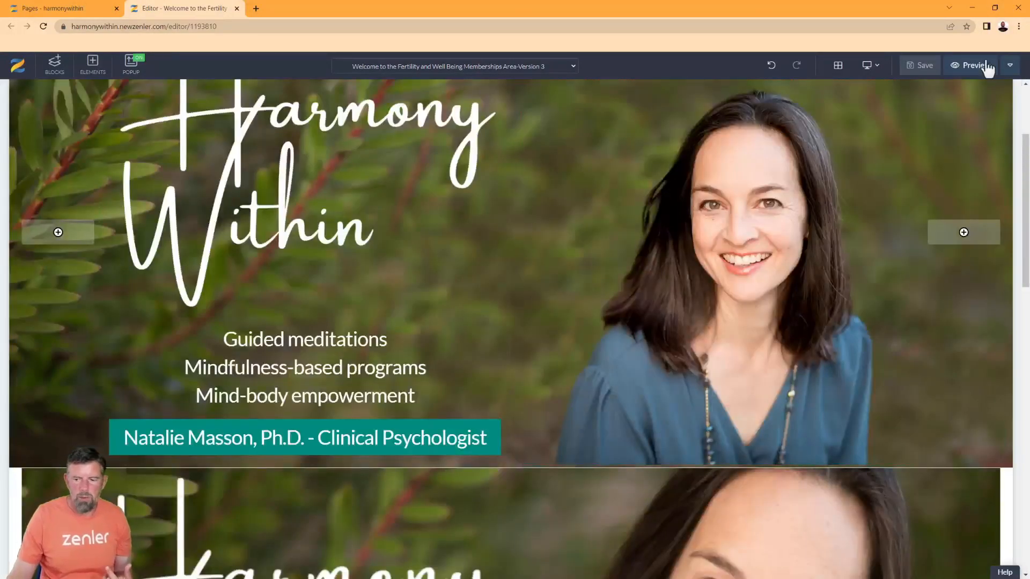
Preview the page in a new tab, scroll through it, and narrow the browser window
left_click(968, 66)
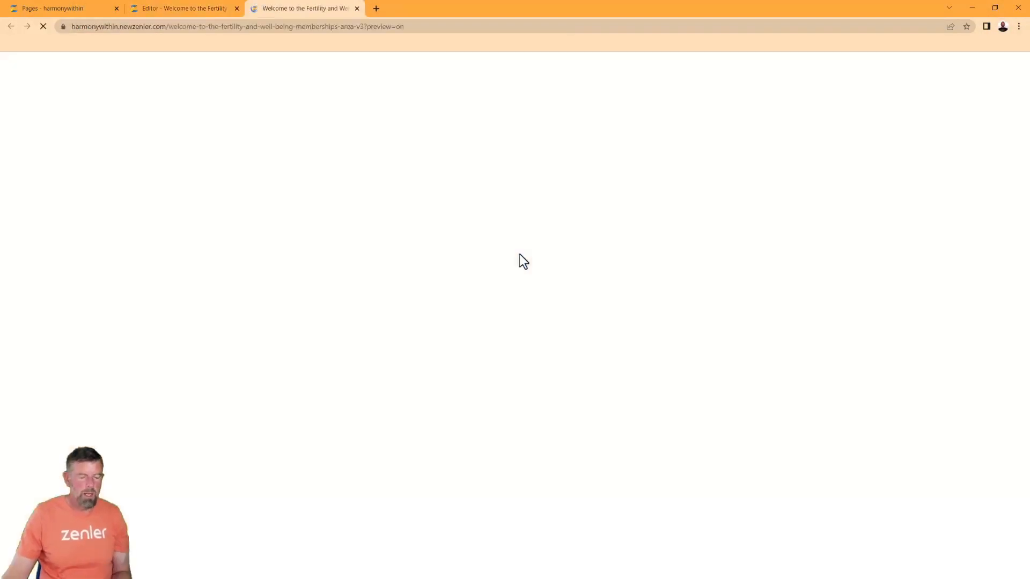
scroll(702, 282, "down", 3)
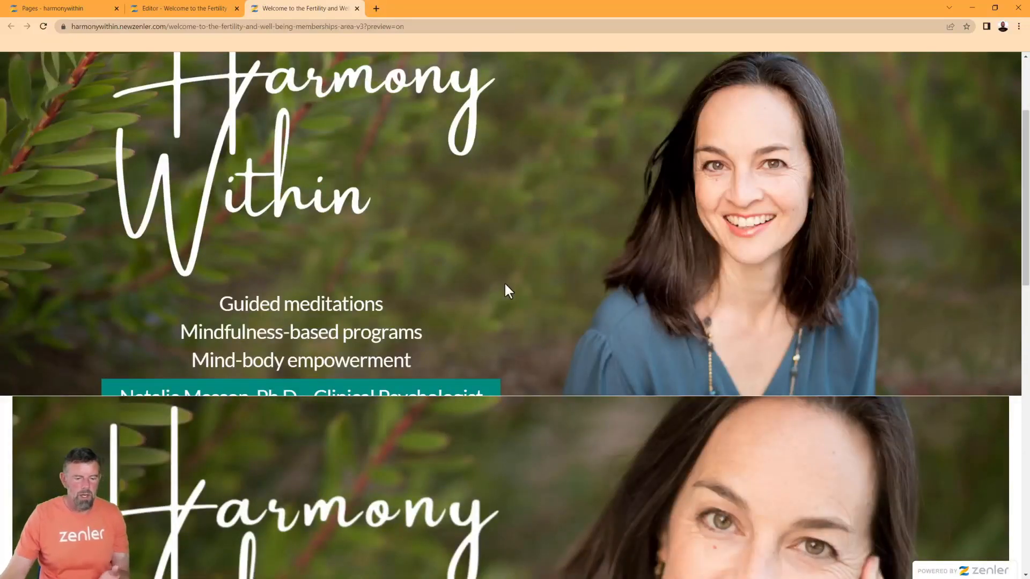
scroll(704, 332, "down", 5)
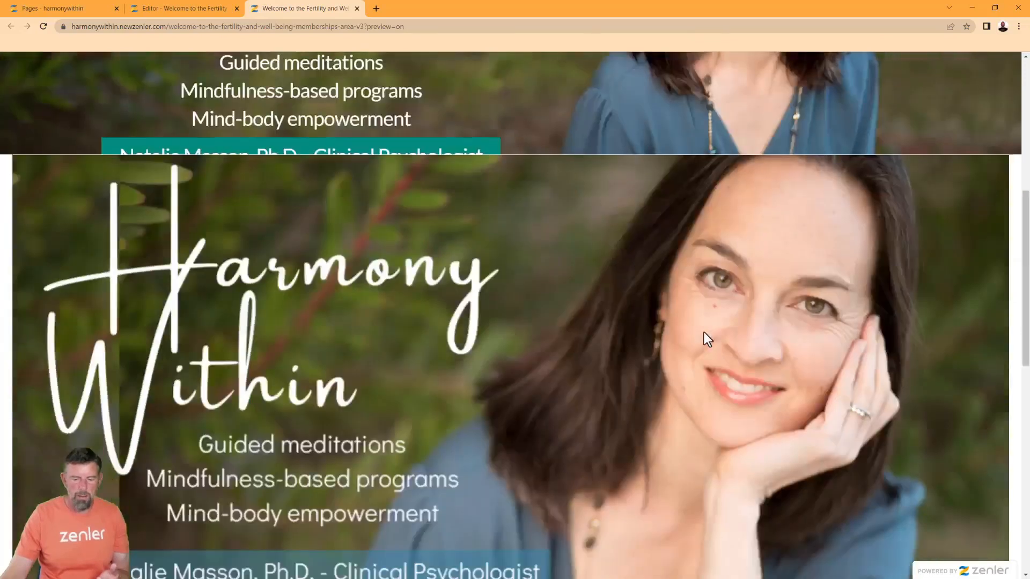
scroll(704, 333, "up", 6)
scroll(916, 95, "down", 1)
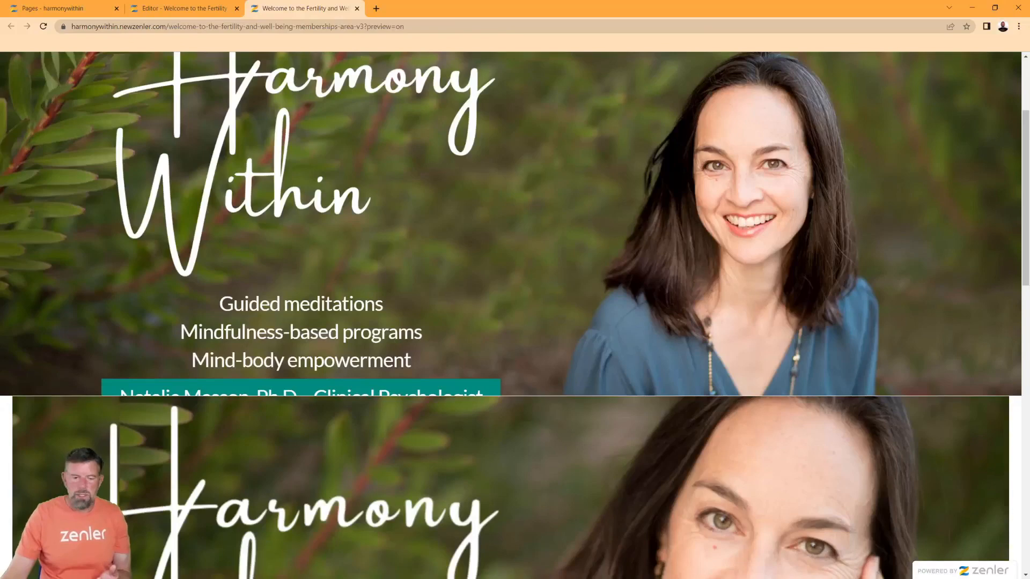
left_click(995, 8)
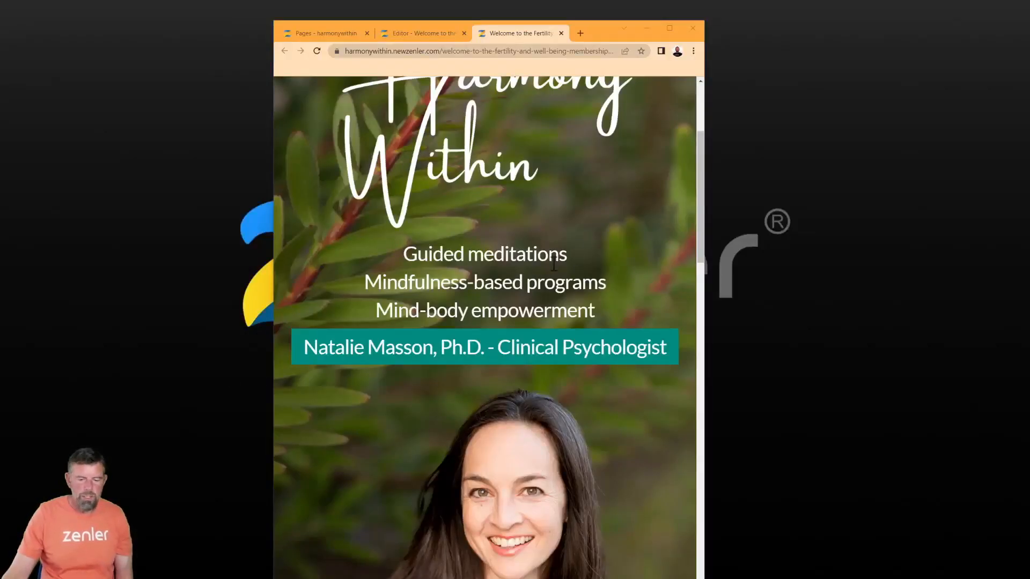
scroll(554, 264, "down", 3)
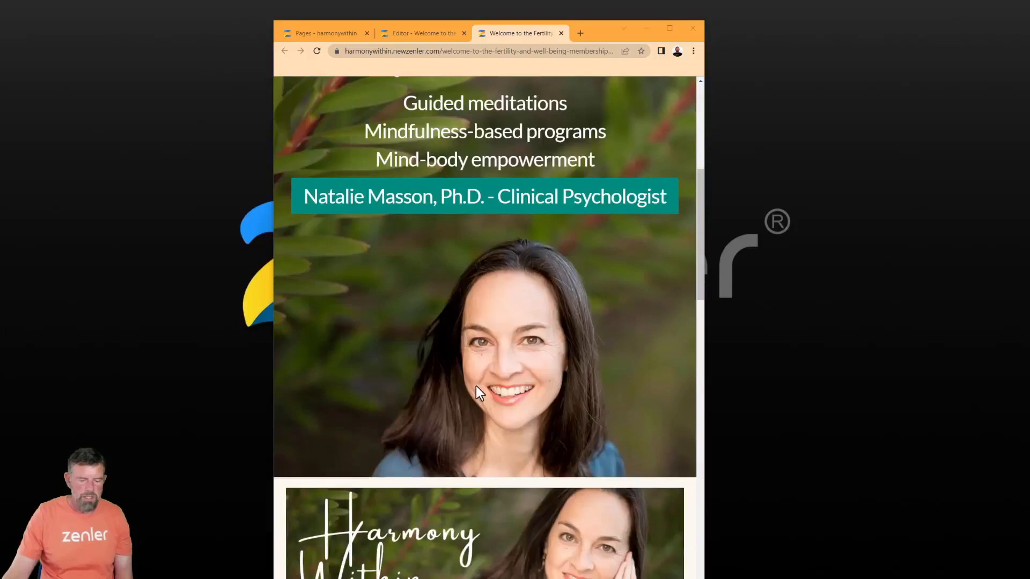
scroll(479, 388, "up", 6)
scroll(440, 269, "down", 2)
scroll(433, 274, "down", 8)
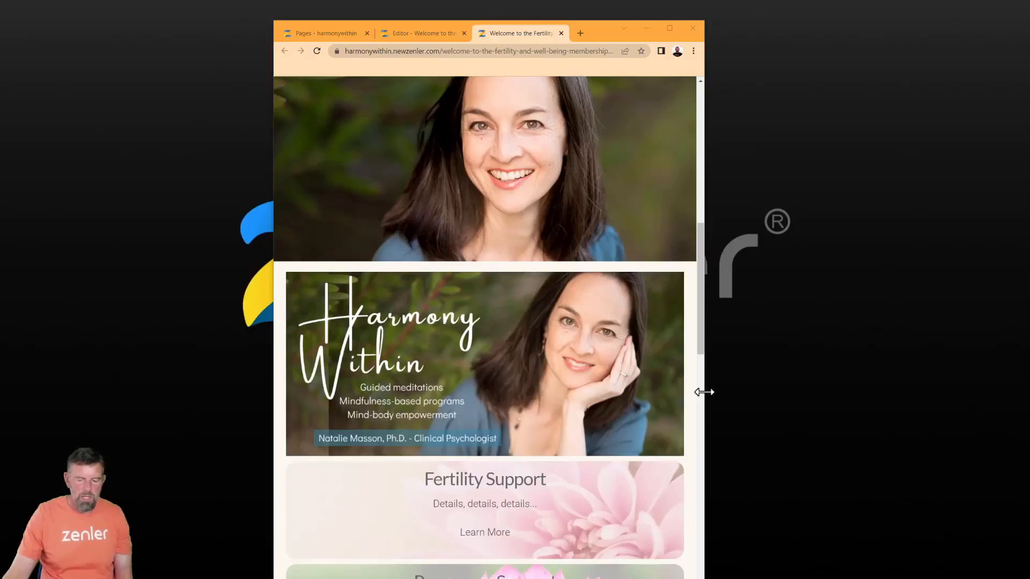
left_click(670, 31)
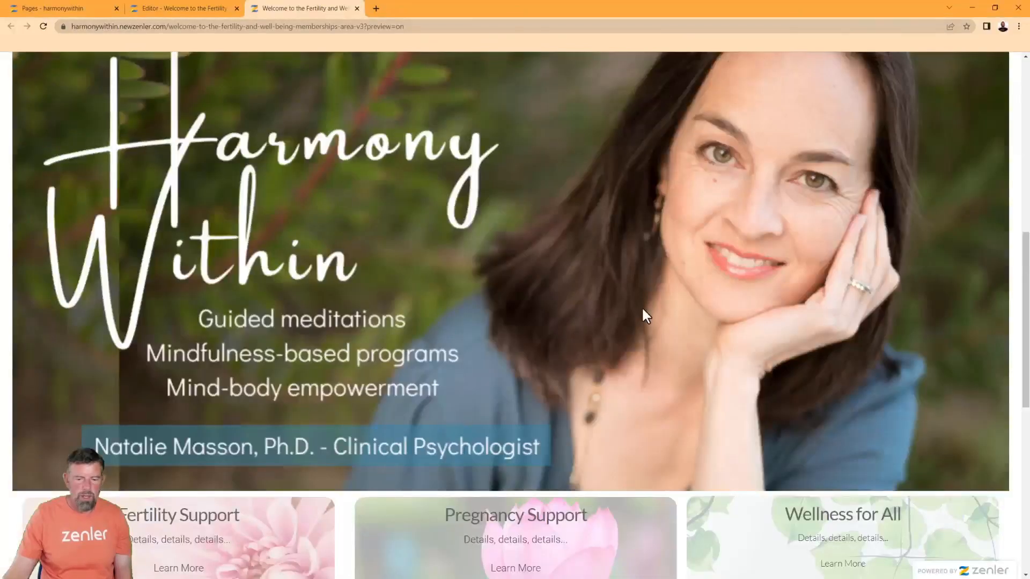
scroll(644, 306, "up", 1)
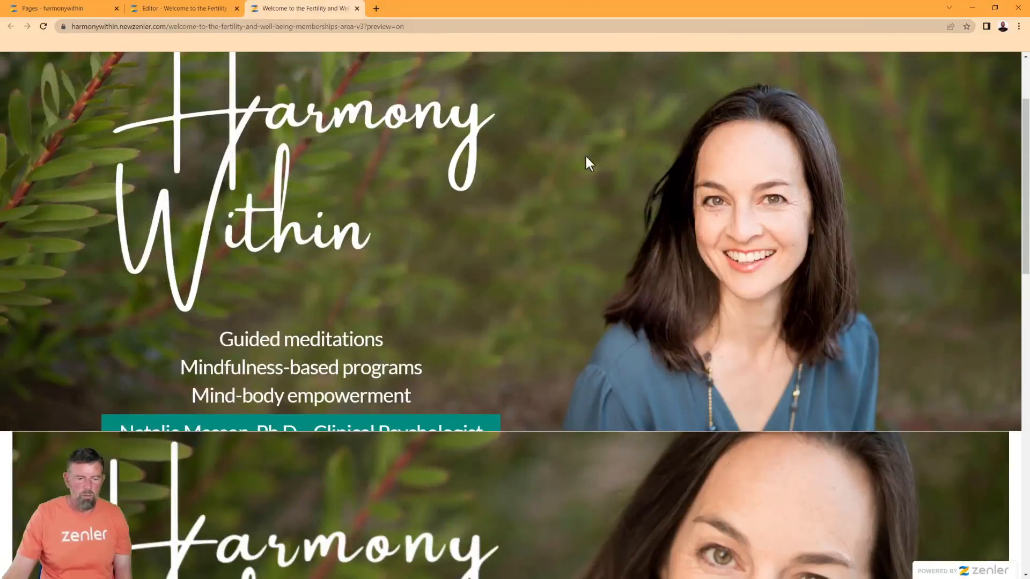
Change the hero text column's bottom spacing from -60 to 0 and save
left_click(159, 4)
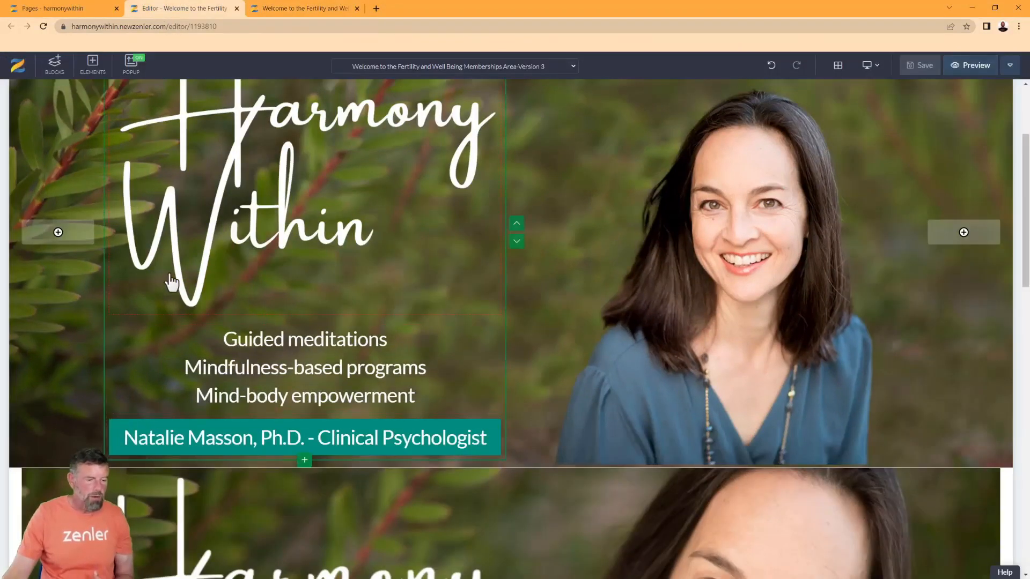
scroll(32, 195, "up", 3)
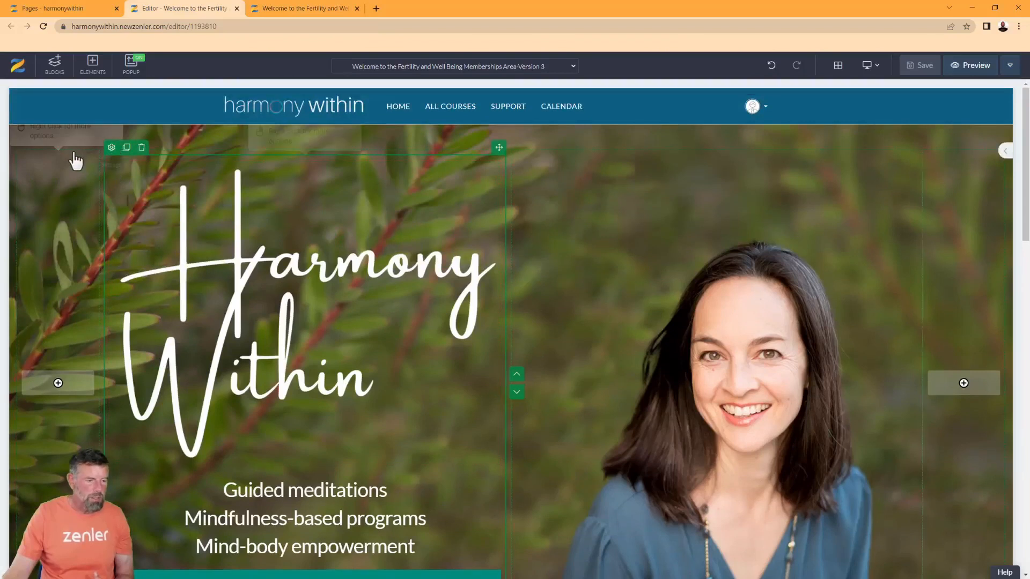
left_click(24, 142)
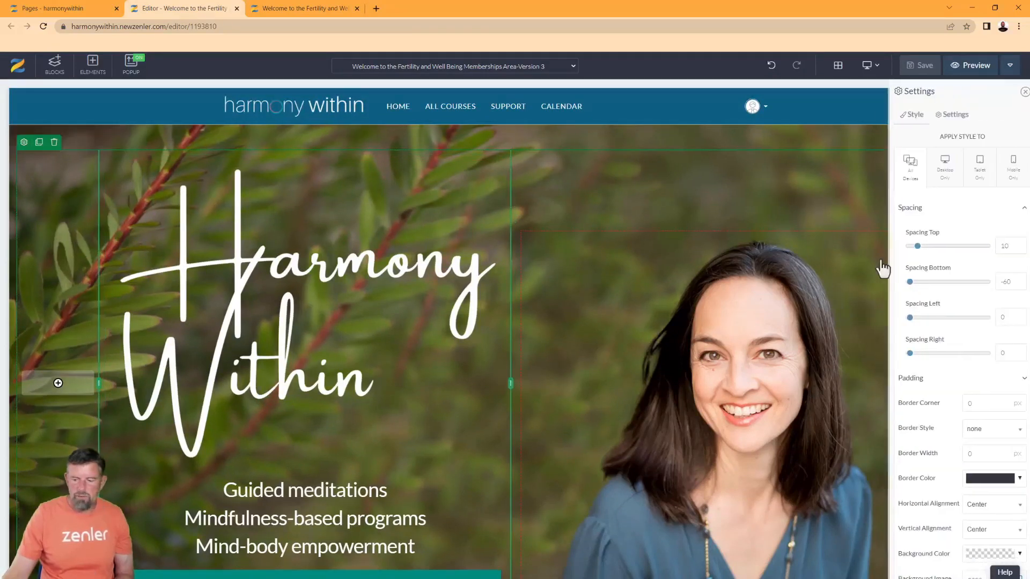
left_click(901, 282)
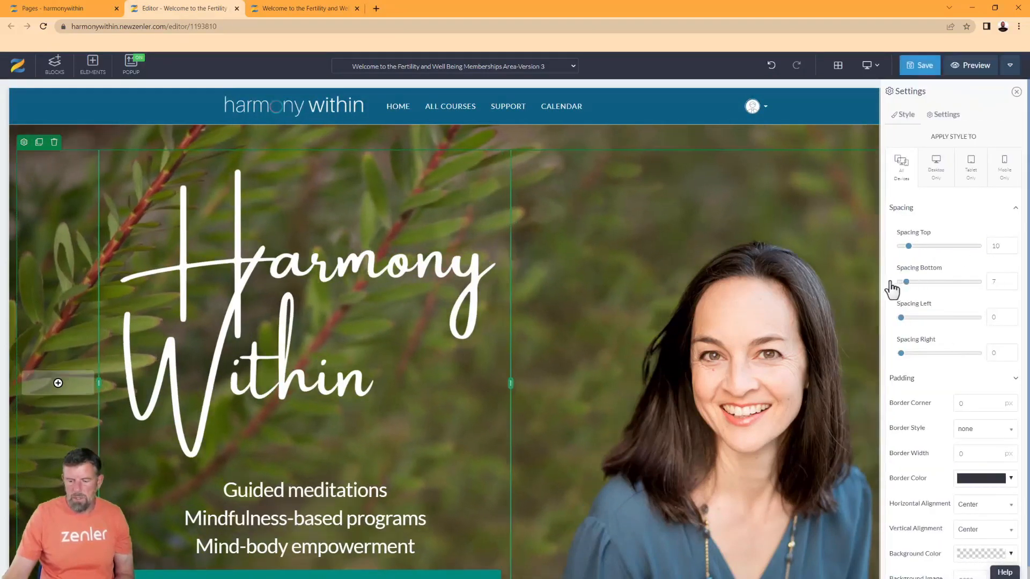
left_click(912, 75)
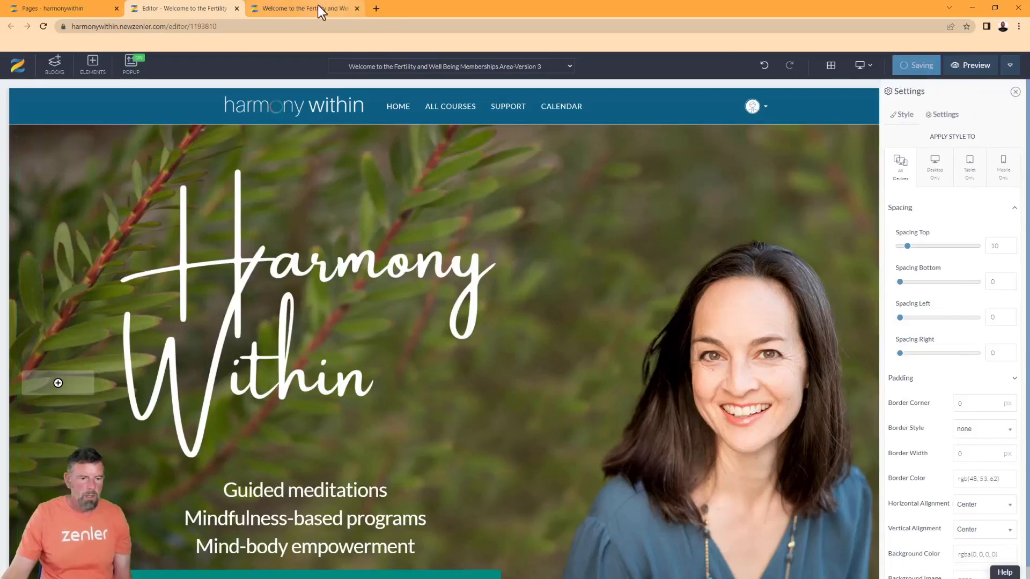
Reload the preview tab to check the teal banner now shows fully
left_click(321, 8)
left_click(43, 27)
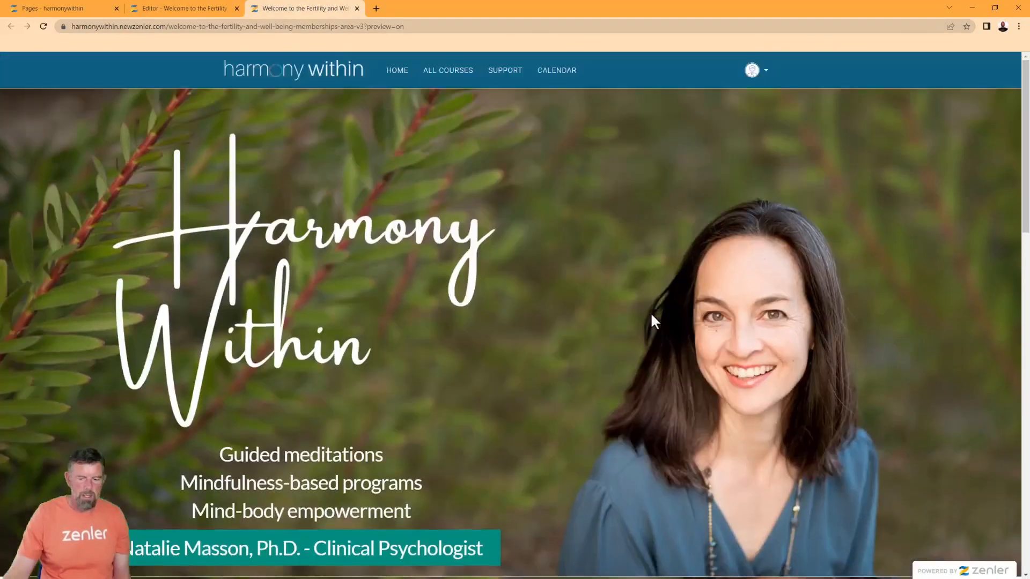
scroll(650, 311, "down", 3)
scroll(651, 315, "up", 3)
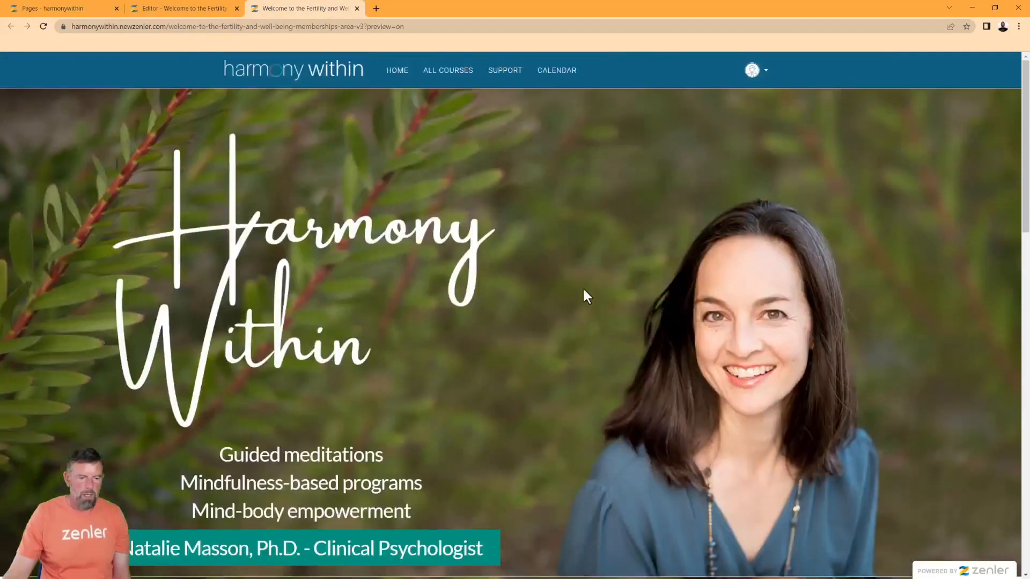
Shrink the Harmony Within logo image slightly and save the page
left_click(184, 8)
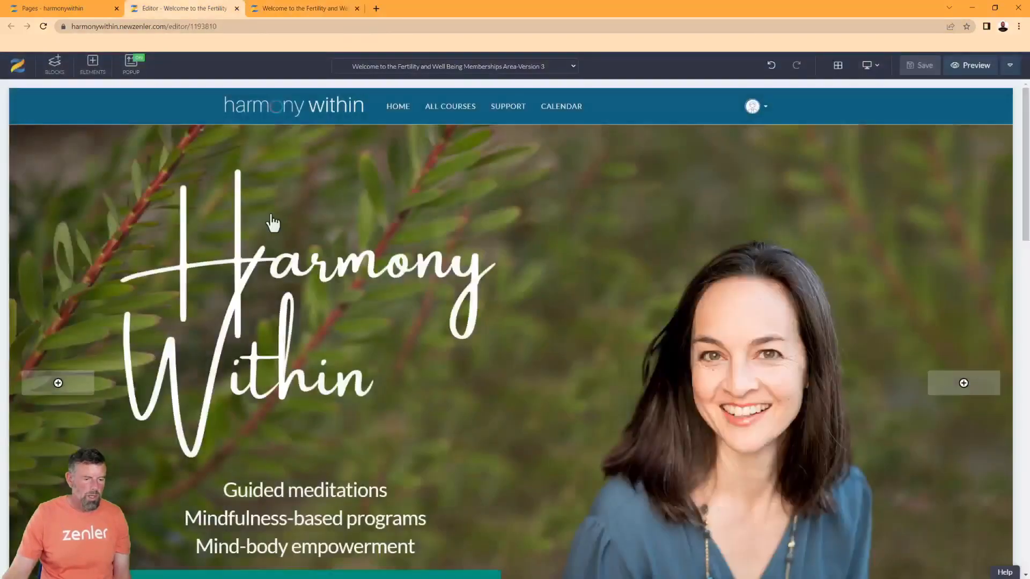
left_click_drag(499, 465, 475, 429)
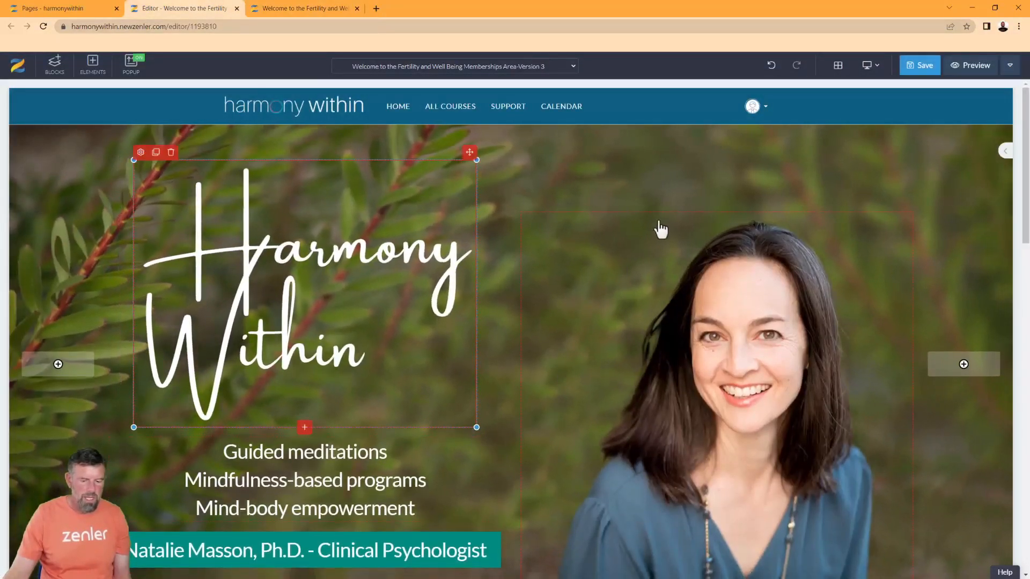
scroll(654, 268, "down", 2)
left_click(922, 78)
Reload the preview tab and scroll through to check the smaller logo
left_click(298, 8)
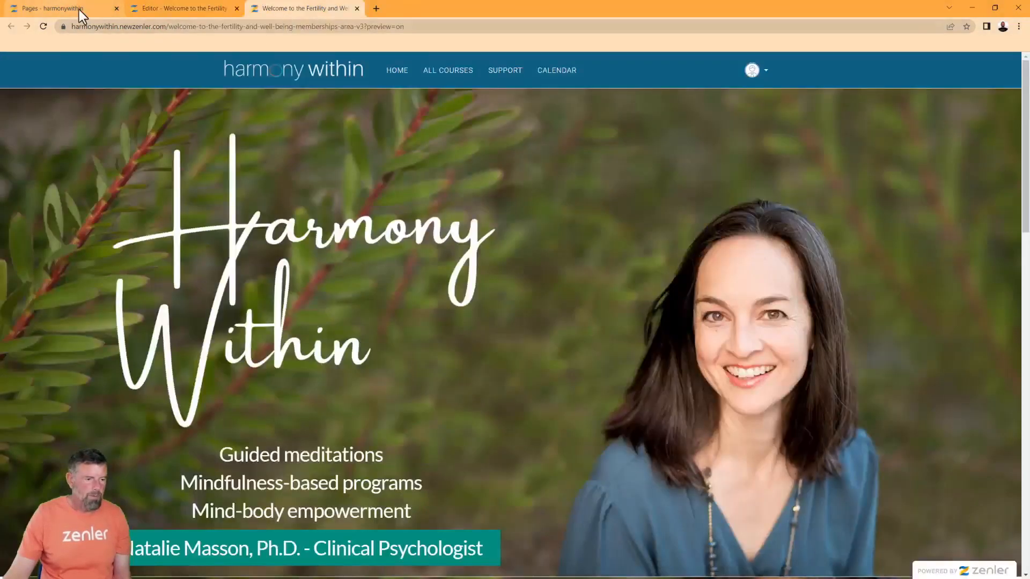
left_click(41, 32)
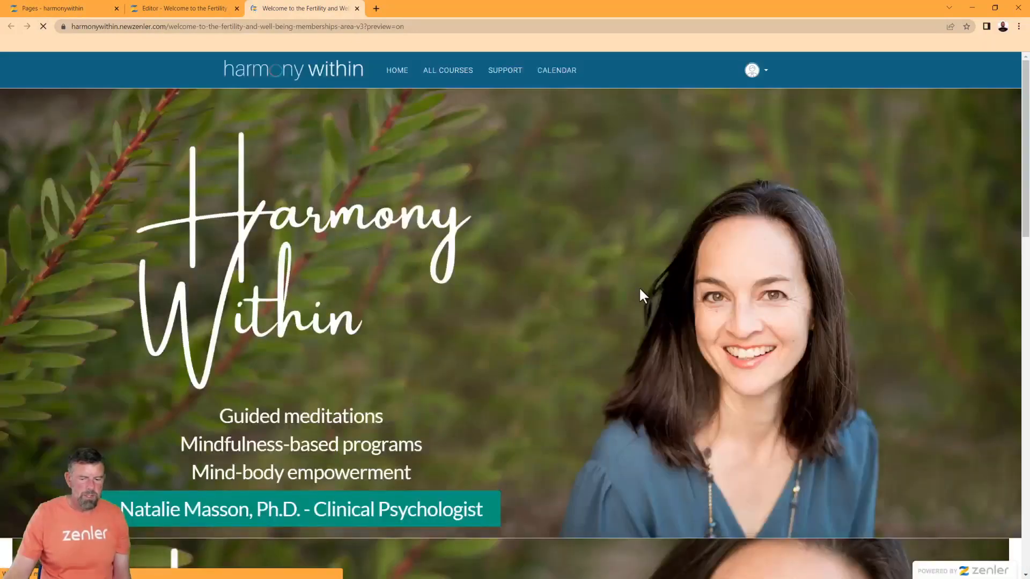
scroll(638, 286, "down", 5)
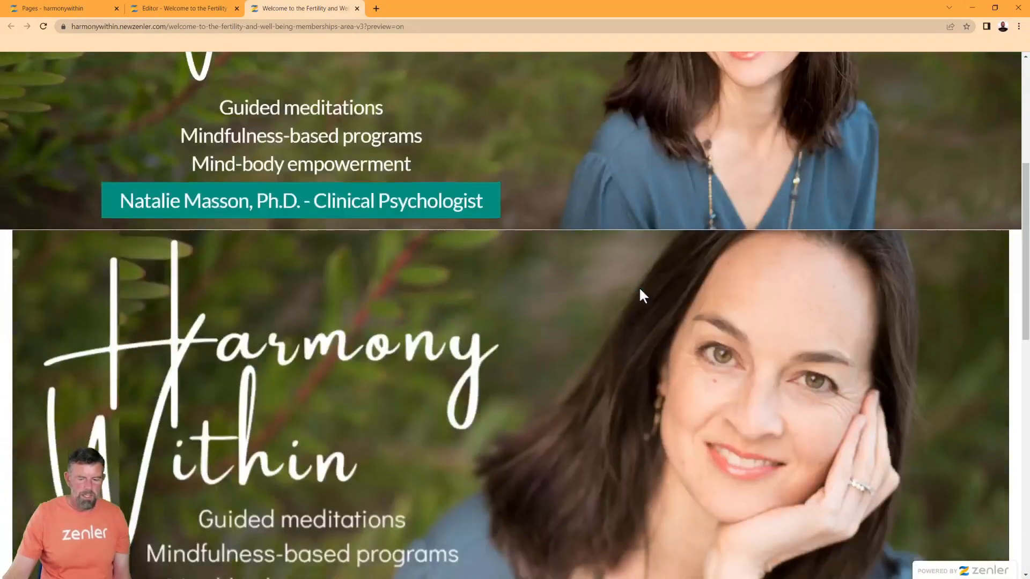
scroll(638, 286, "down", 7)
scroll(639, 288, "up", 5)
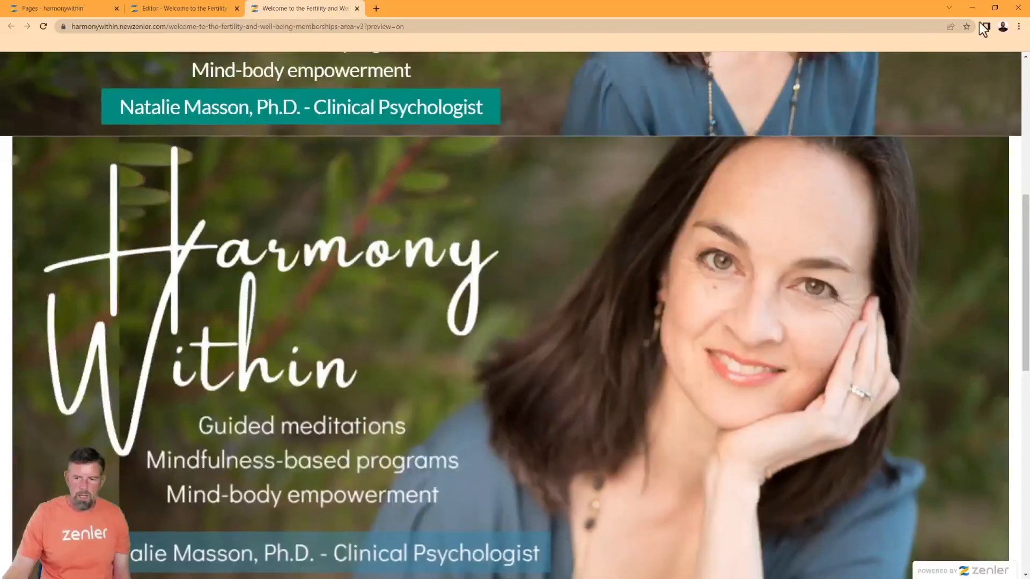
left_click(995, 7)
scroll(609, 292, "up", 7)
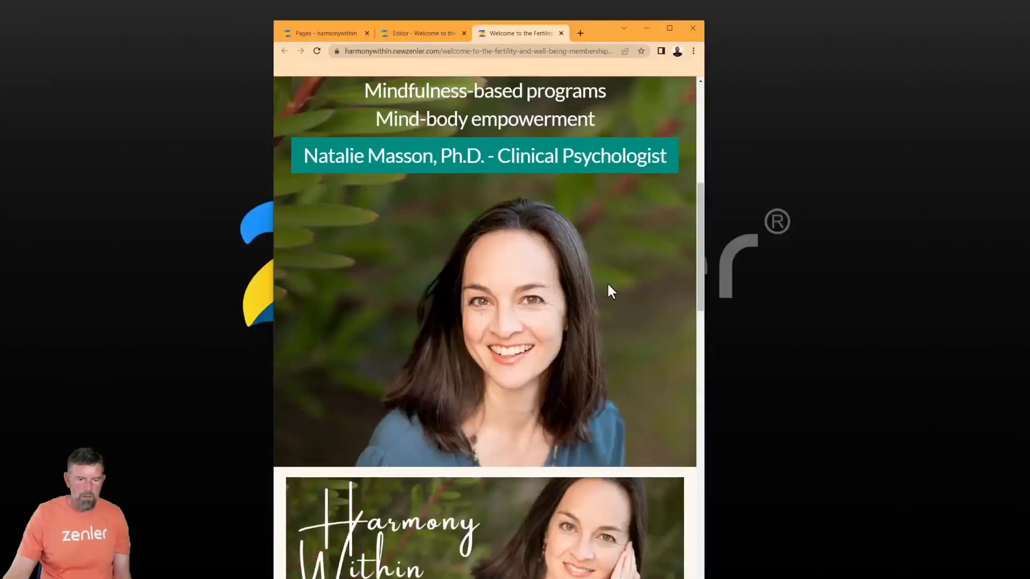
scroll(615, 284, "down", 4)
scroll(611, 281, "down", 5)
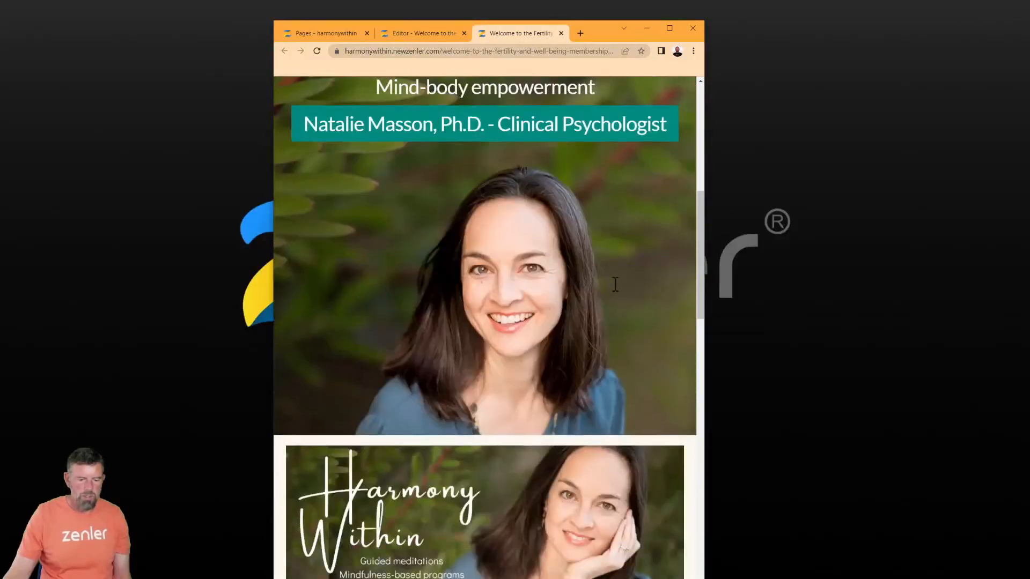
scroll(535, 185, "down", 2)
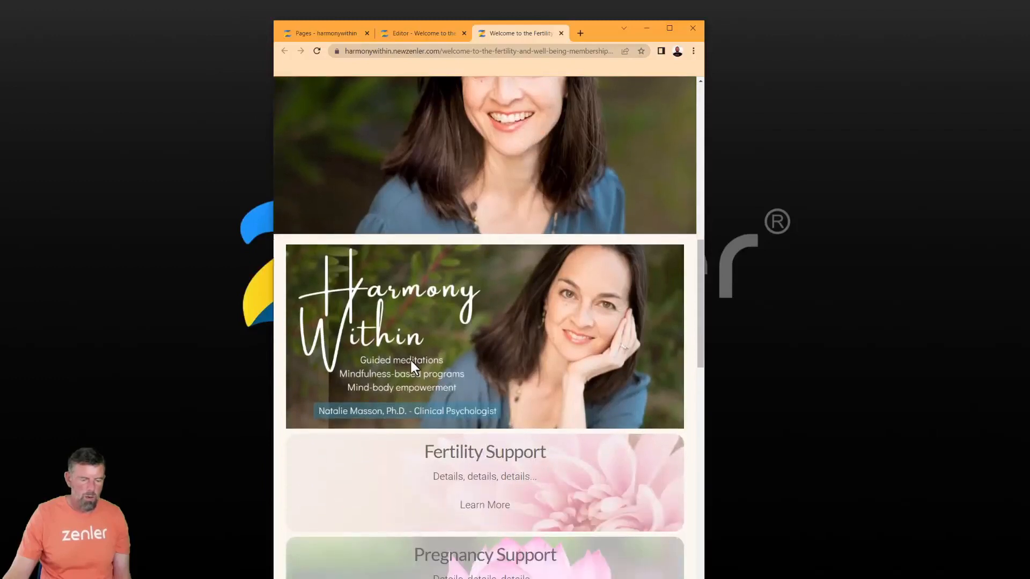
left_click_drag(704, 402, 573, 374)
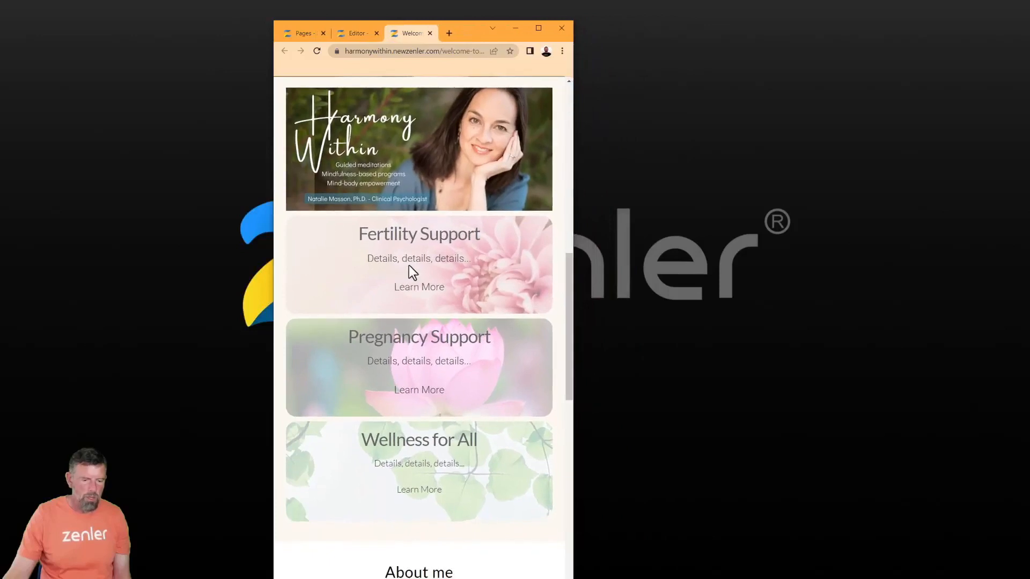
scroll(410, 266, "up", 6)
scroll(410, 261, "up", 4)
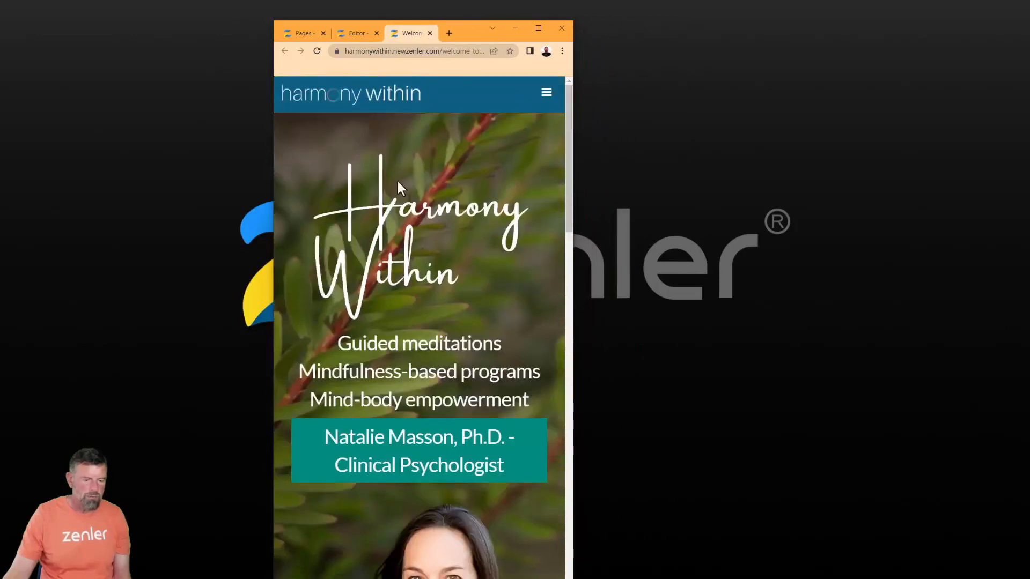
left_click(539, 27)
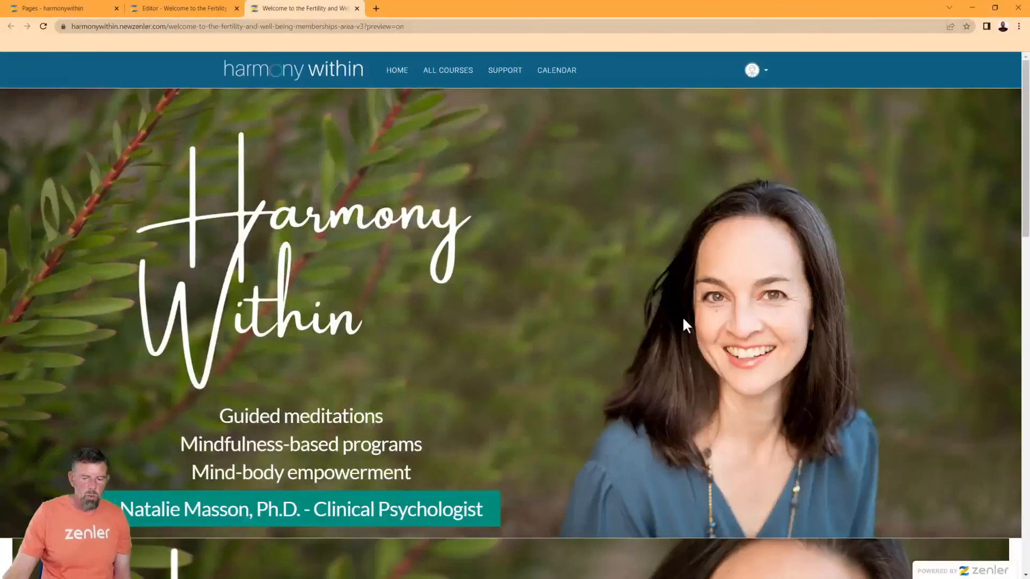
scroll(683, 320, "down", 6)
scroll(684, 319, "down", 5)
scroll(684, 319, "up", 3)
scroll(684, 319, "up", 2)
scroll(556, 358, "up", 5)
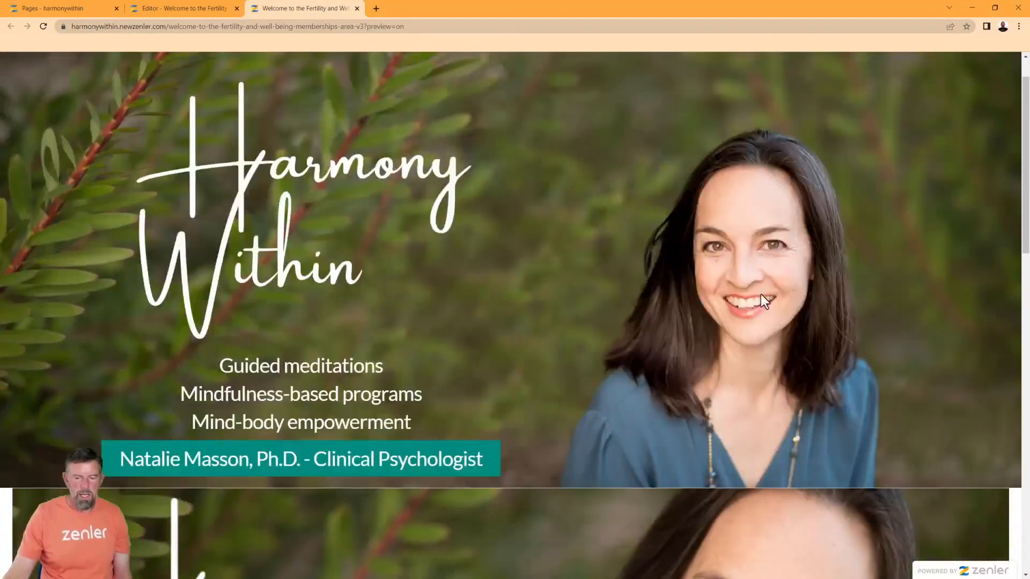
scroll(696, 433, "down", 4)
scroll(702, 453, "up", 5)
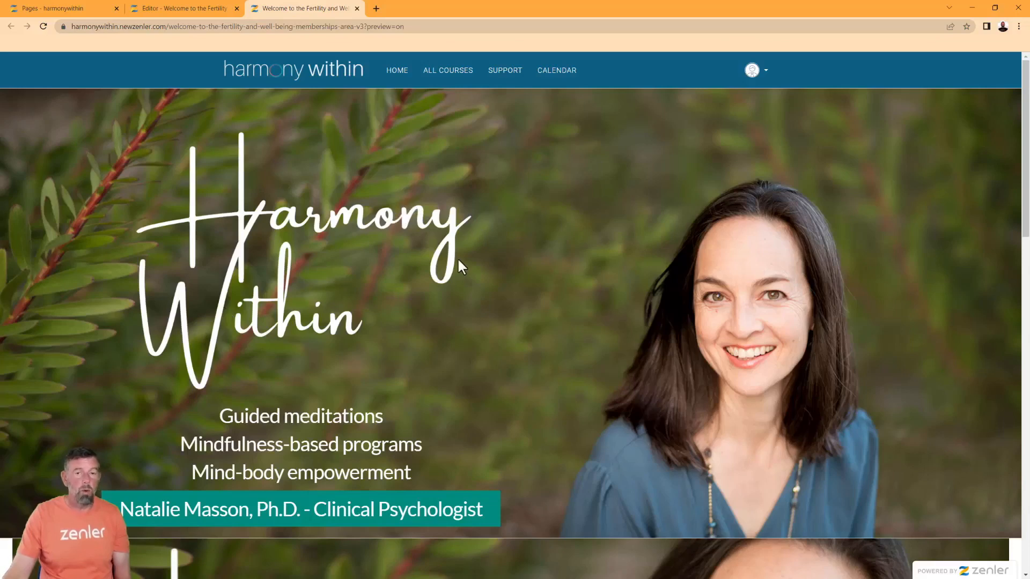
Try saving the hero block as a template, then dismiss the Pro plan upgrade dialog
left_click(183, 13)
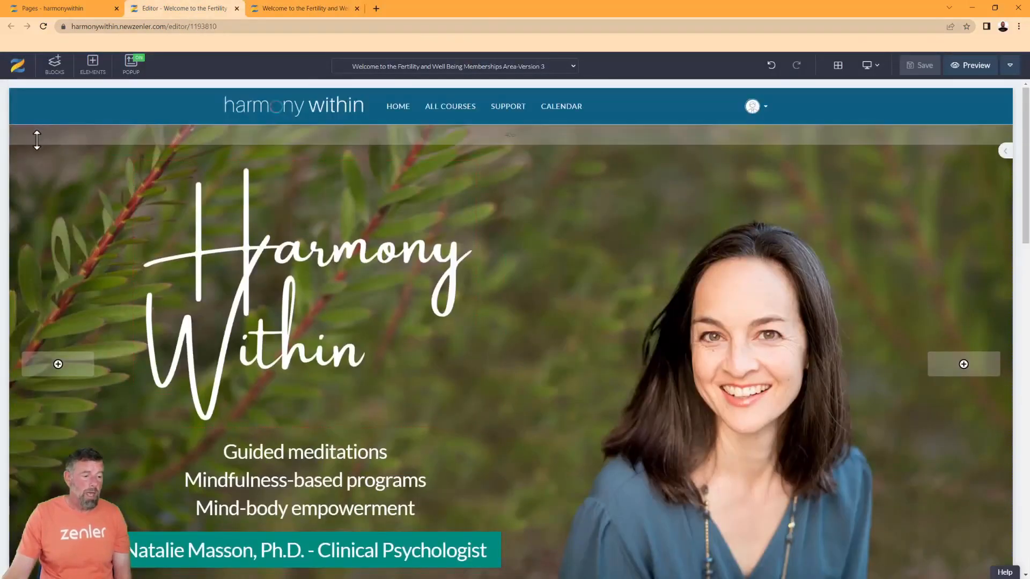
left_click(47, 133)
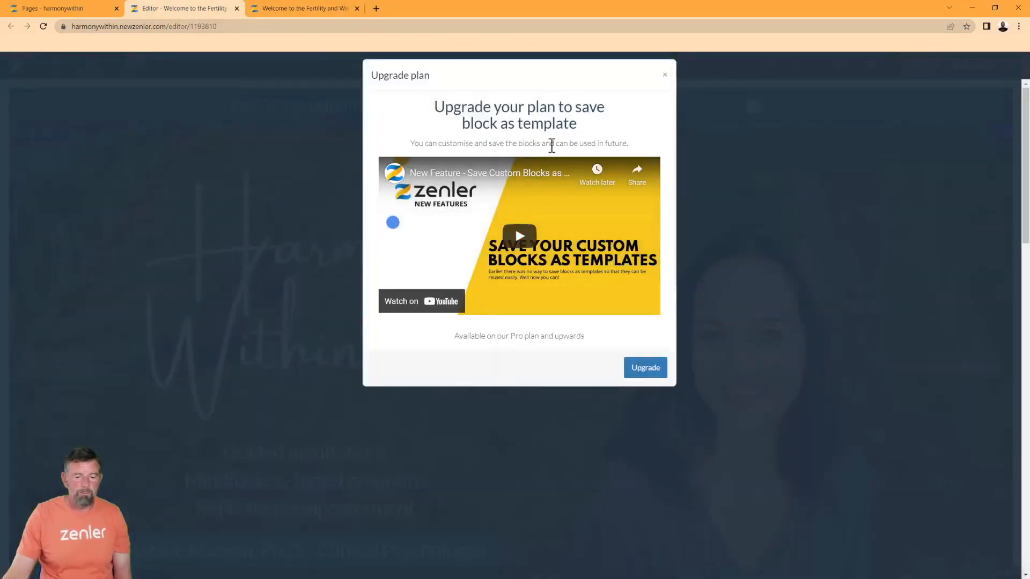
left_click_drag(572, 127, 681, 112)
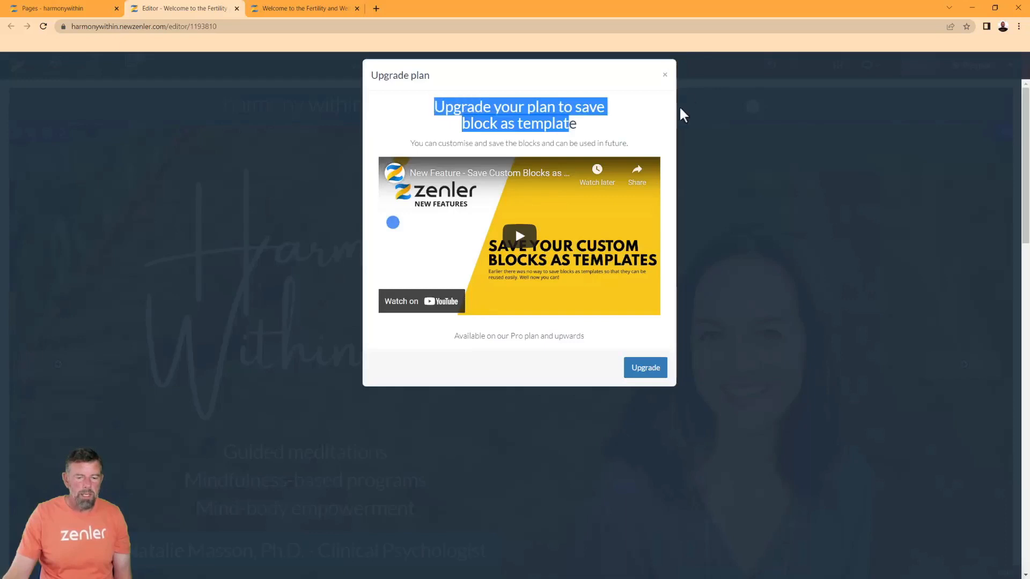
left_click(665, 76)
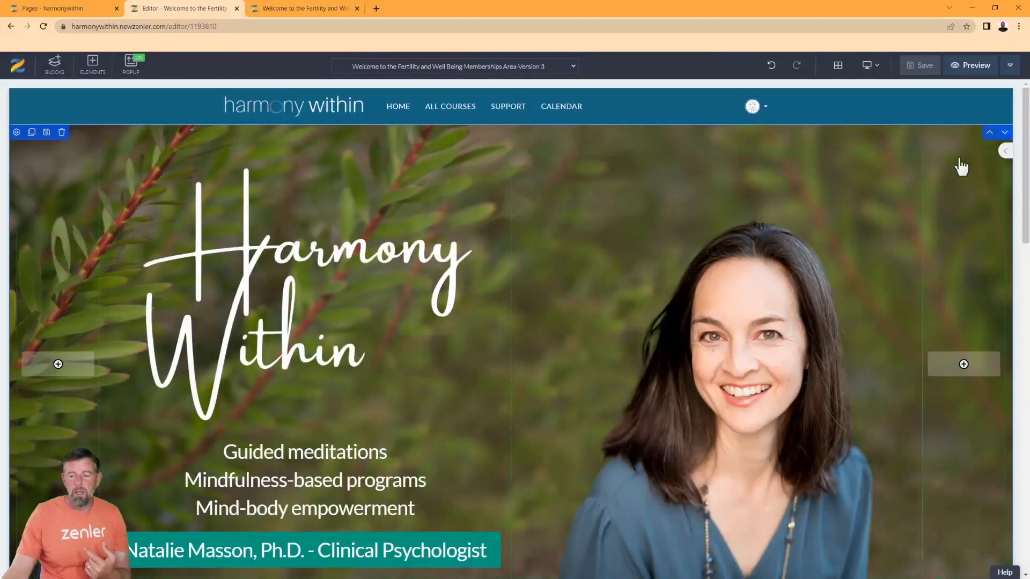
mouse_move(1002, 153)
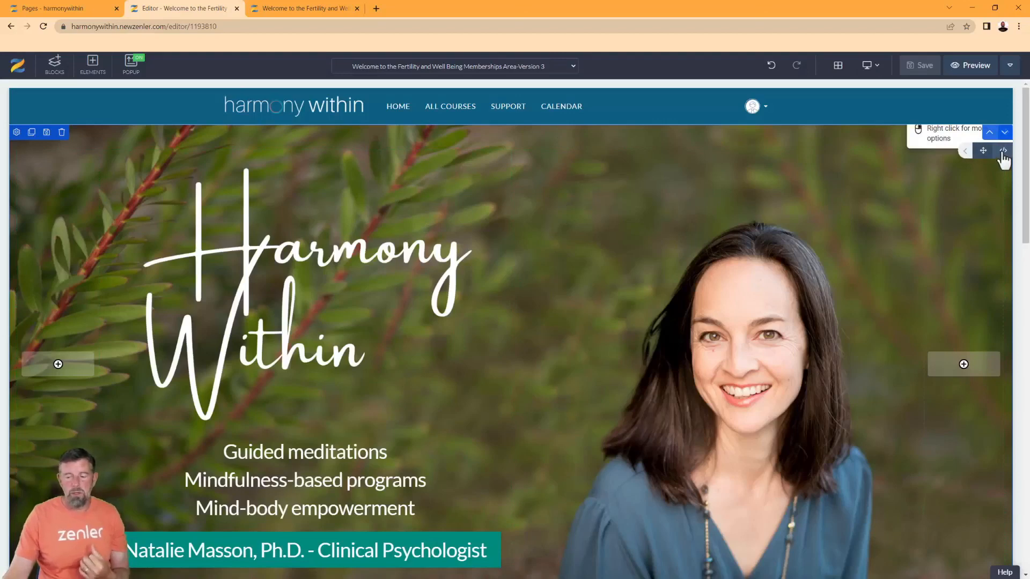
scroll(484, 266, "down", 8)
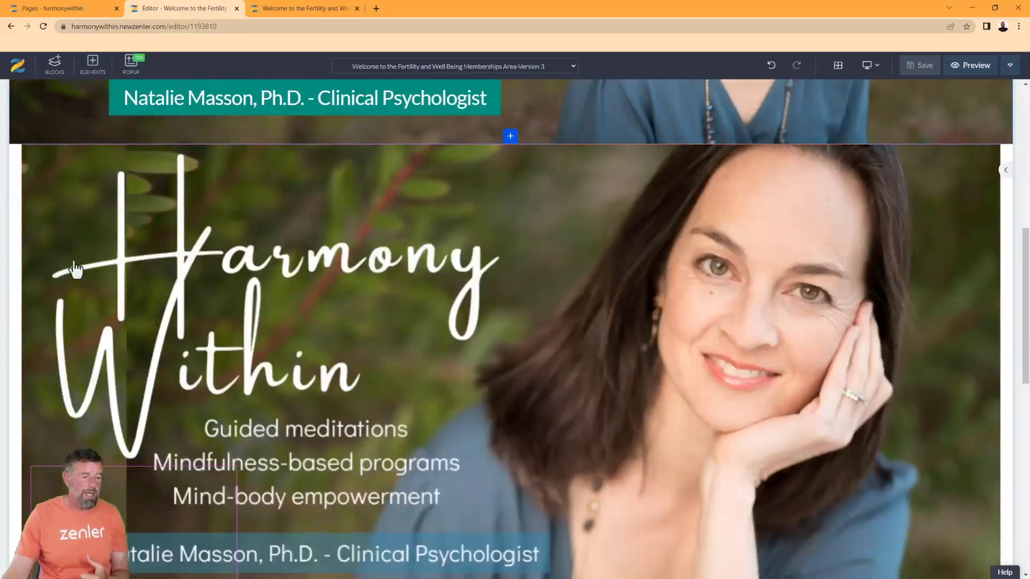
mouse_move(87, 182)
left_click(59, 154)
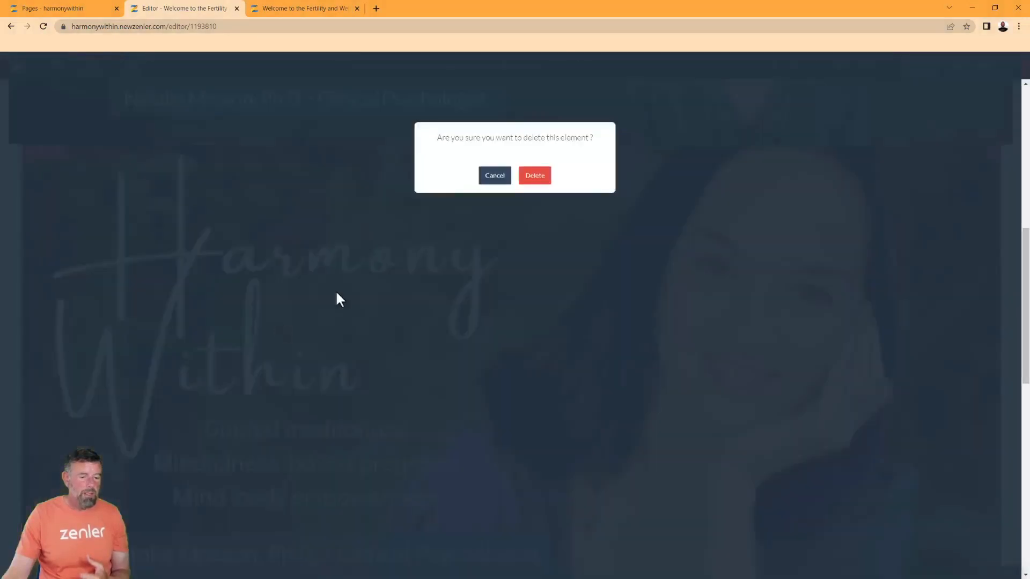
left_click(535, 177)
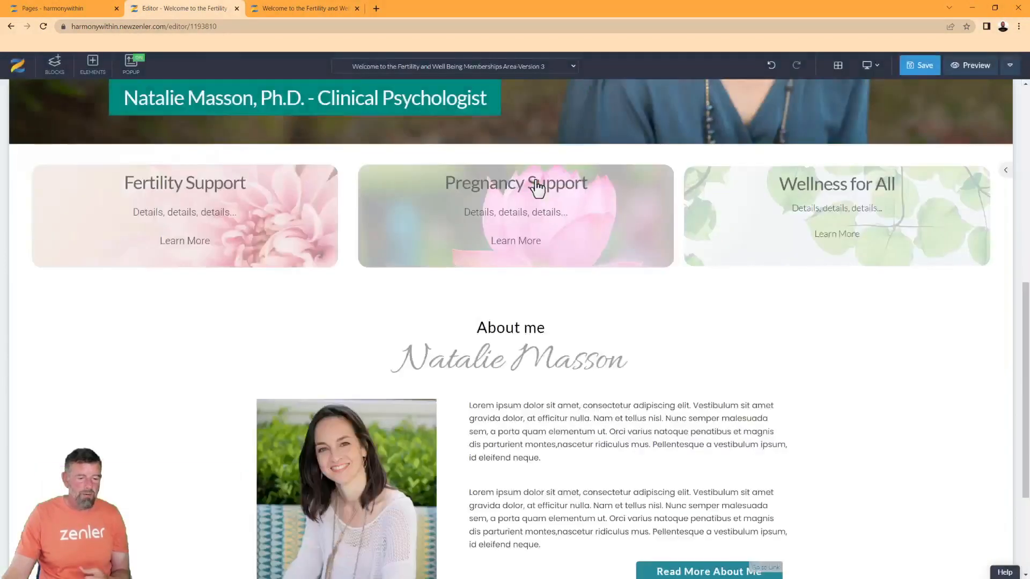
scroll(791, 311, "down", 3)
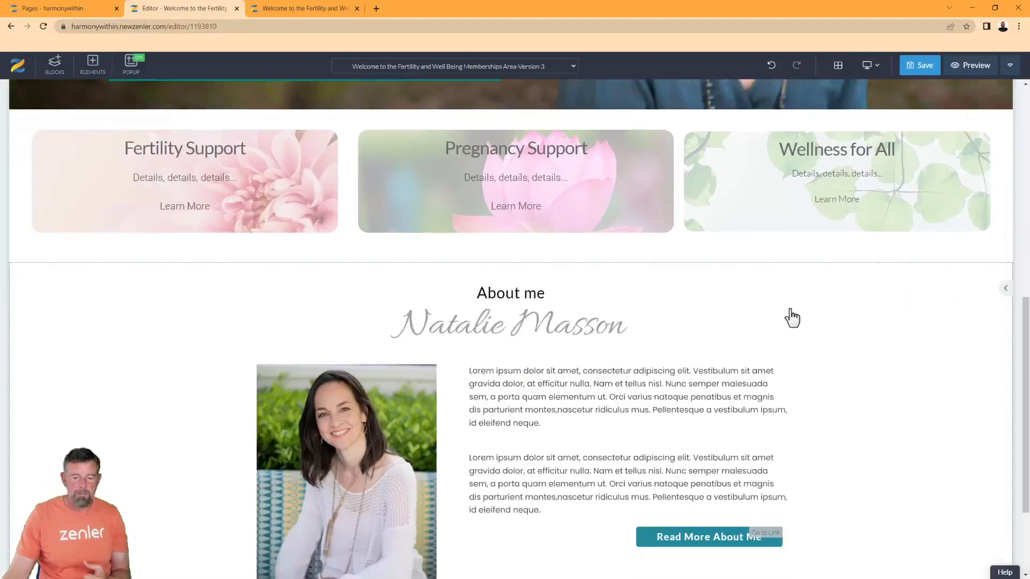
key("ctrl+z")
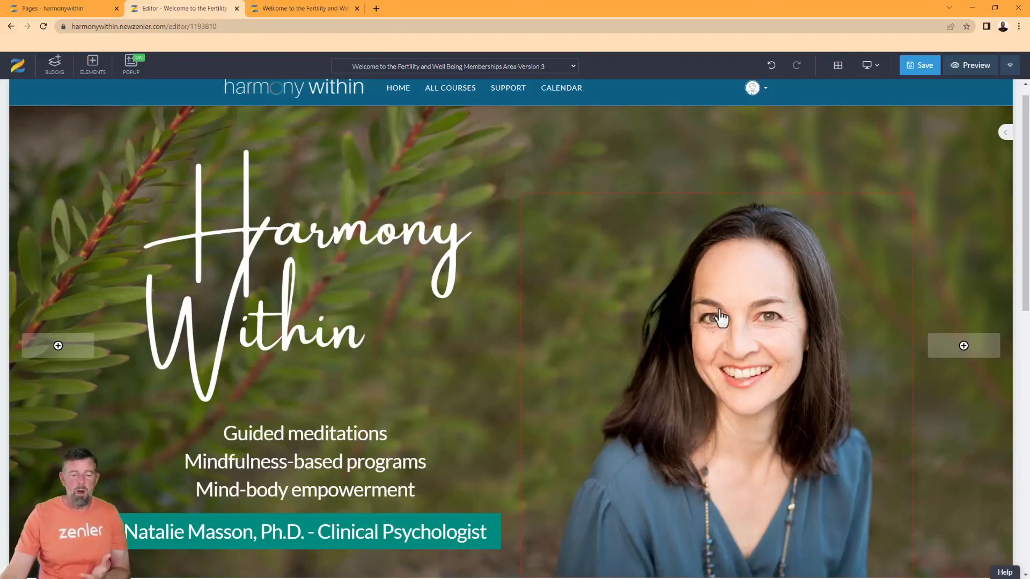
scroll(724, 308, "down", 3)
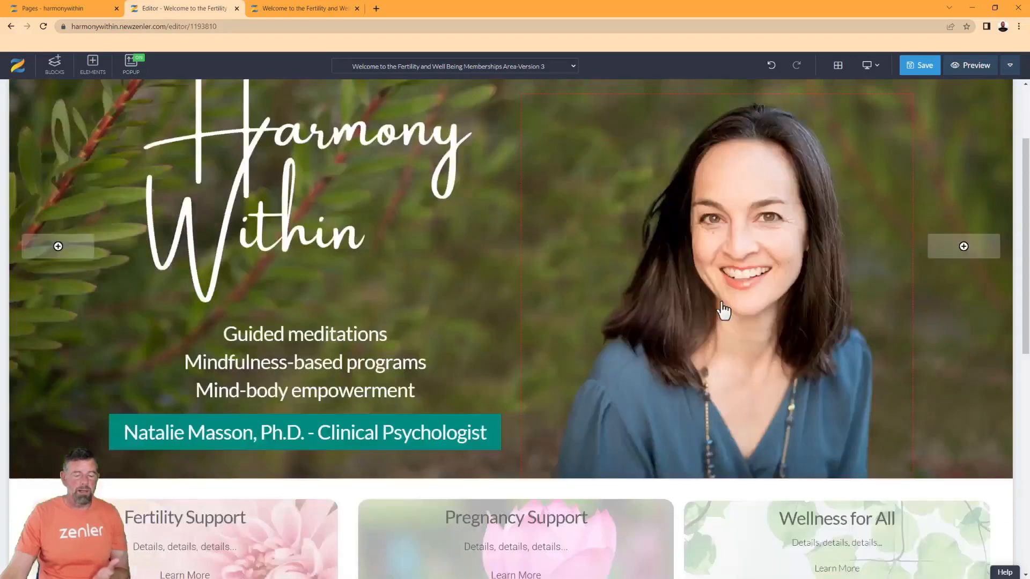
scroll(708, 332, "down", 2)
scroll(708, 332, "up", 5)
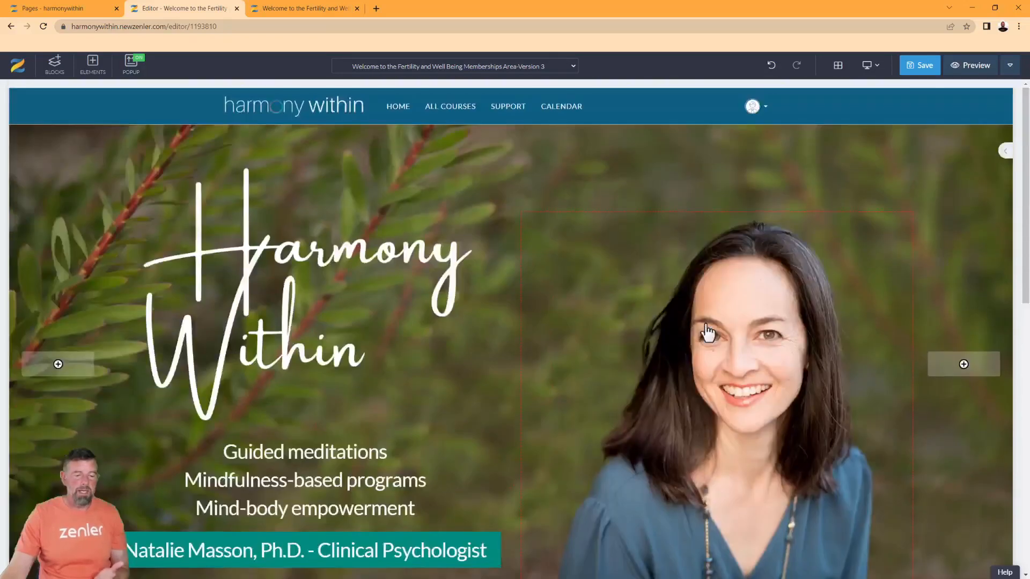
scroll(708, 332, "down", 6)
scroll(707, 332, "down", 2)
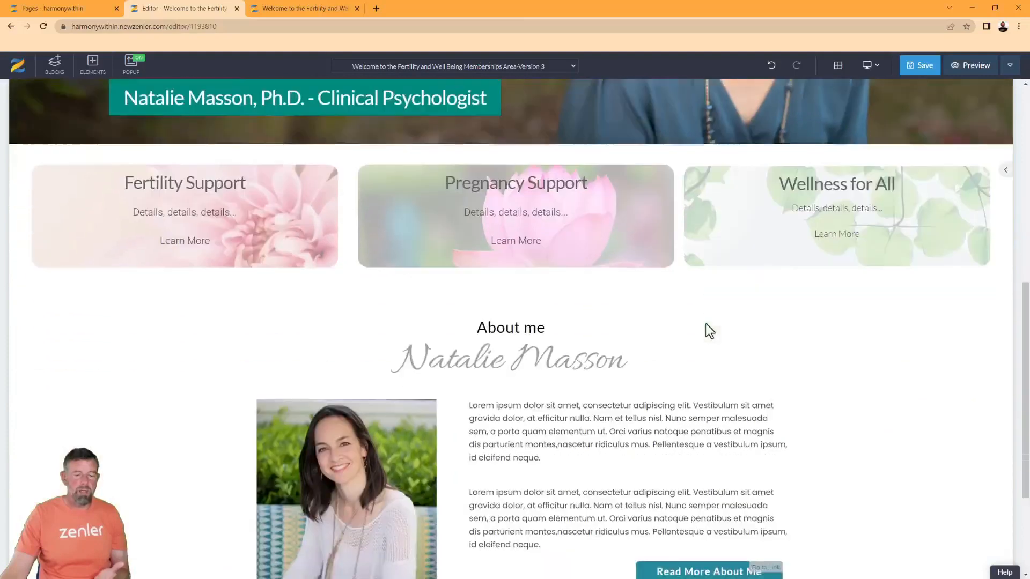
scroll(706, 329, "up", 6)
scroll(706, 328, "up", 2)
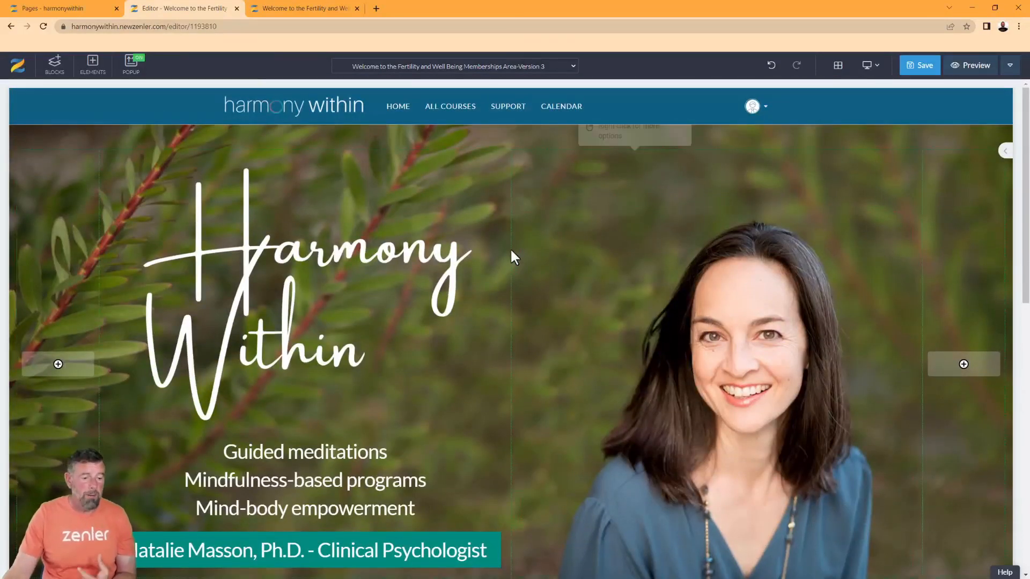
Reload the live preview tab to show the latest changes
left_click(290, 11)
left_click(43, 28)
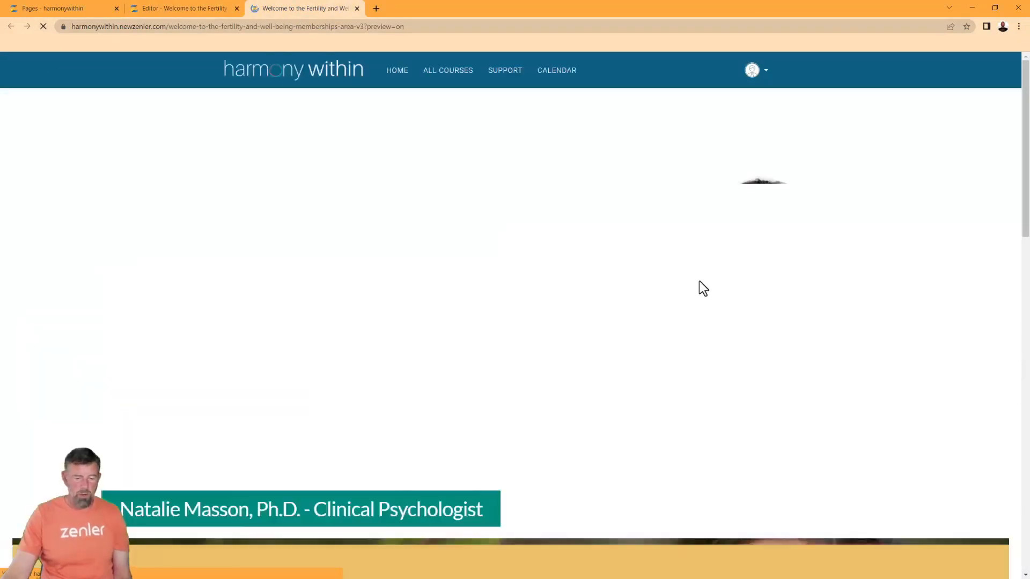
scroll(745, 276, "down", 5)
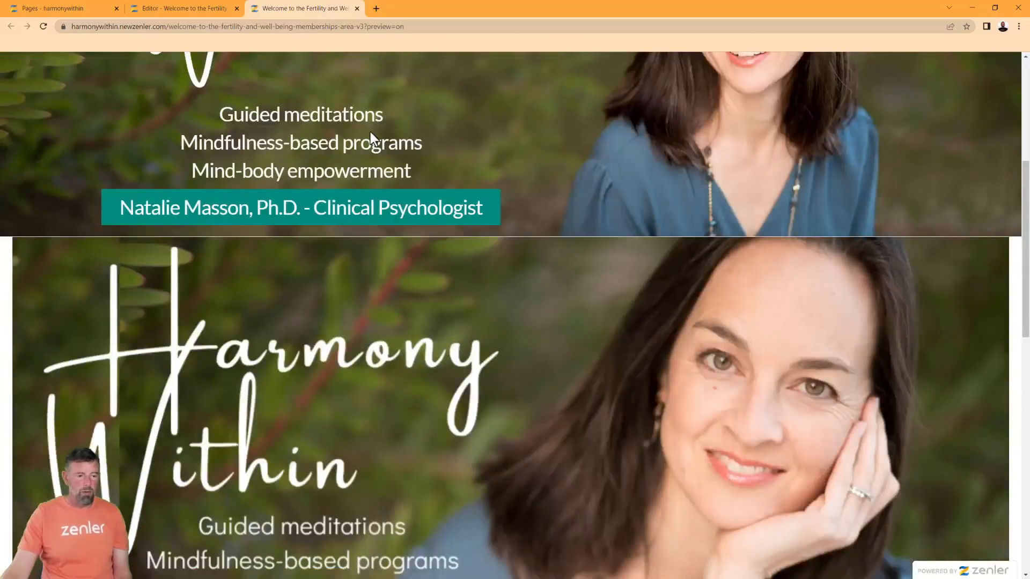
Save the page in the editor and refresh the preview
left_click(196, 8)
left_click(921, 65)
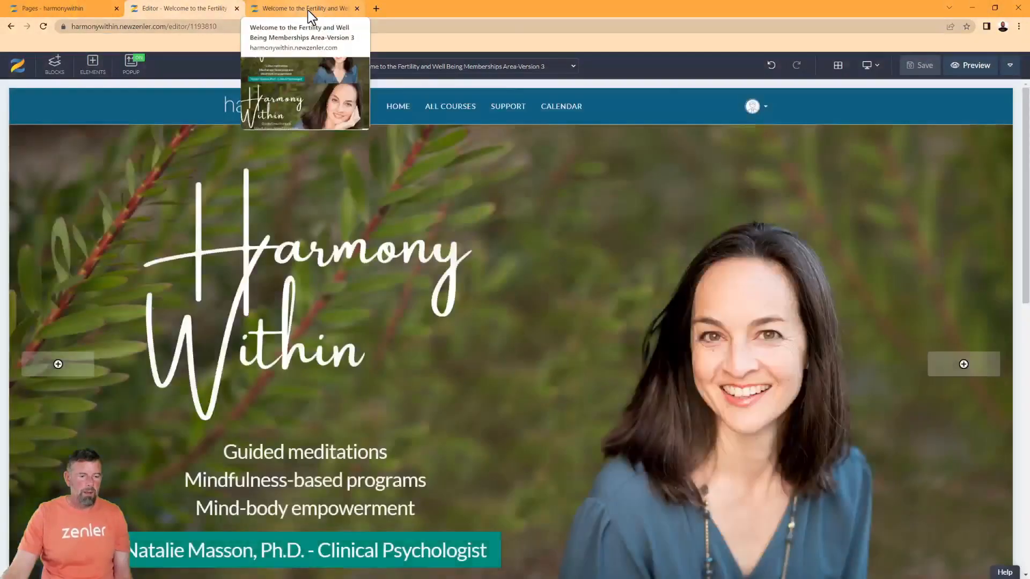
left_click(308, 11)
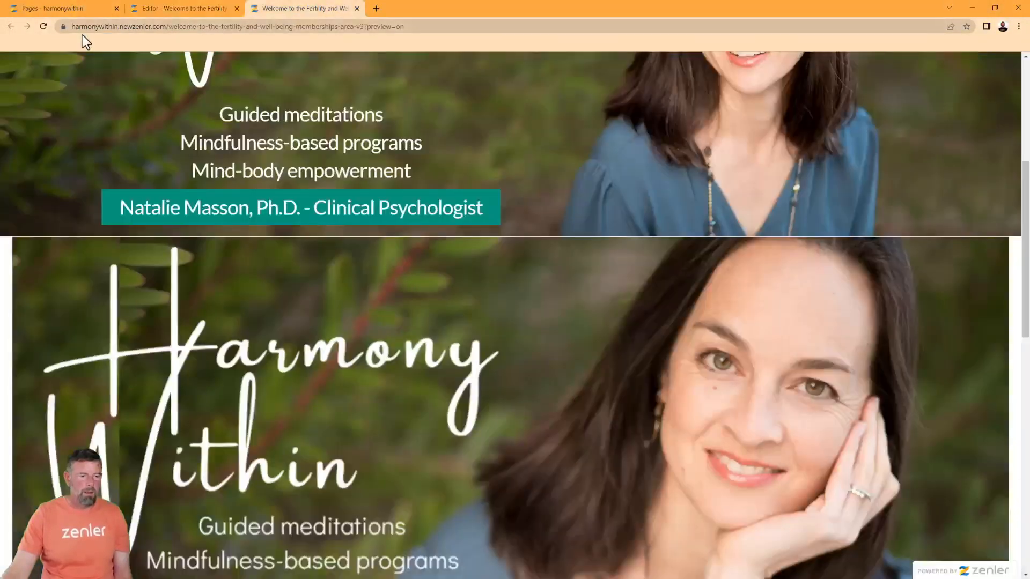
left_click(43, 26)
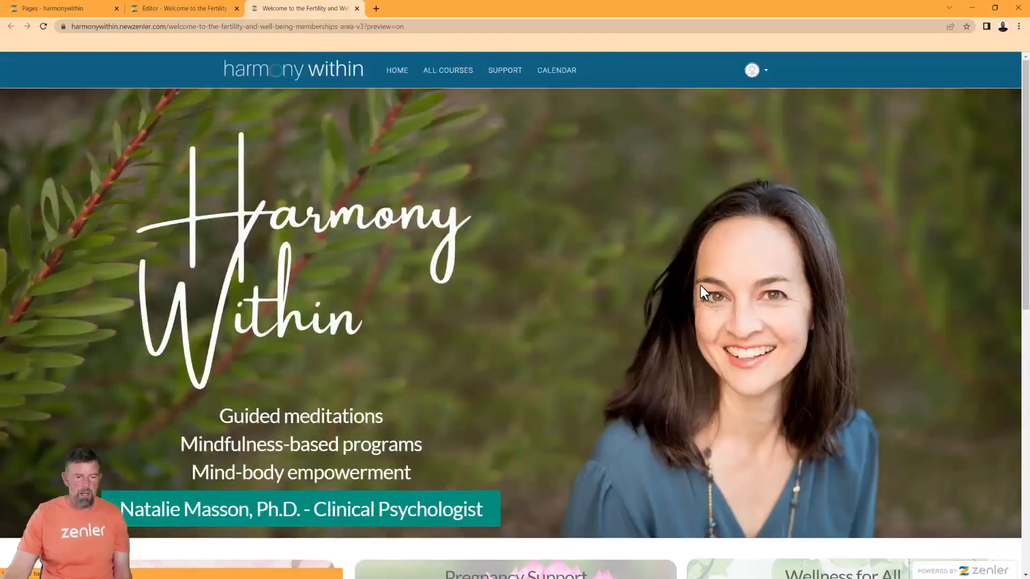
scroll(700, 286, "down", 5)
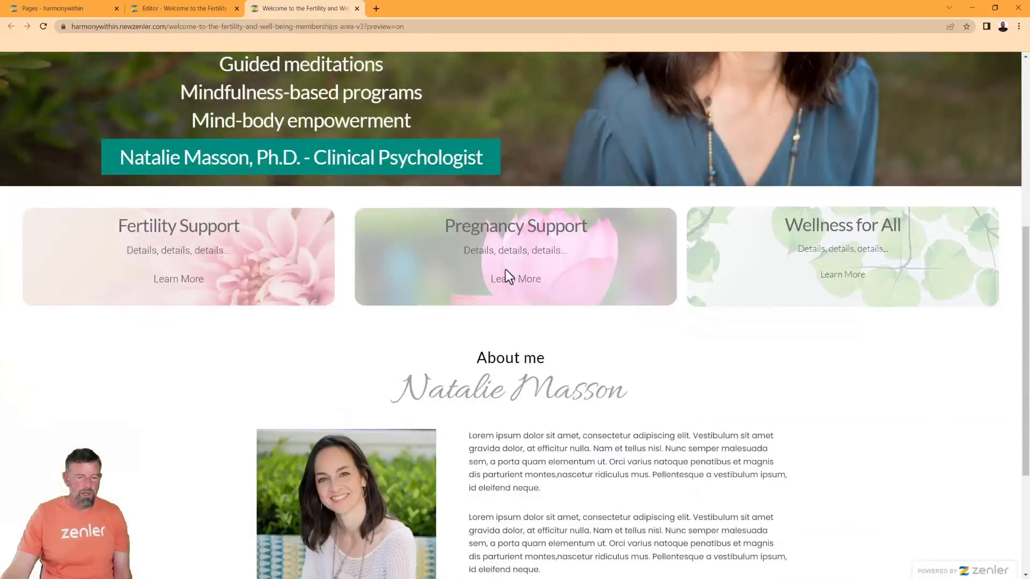
Review the preview, highlighting the Learn More text on the Pregnancy and Fertility Support cards
left_click_drag(545, 279, 432, 281)
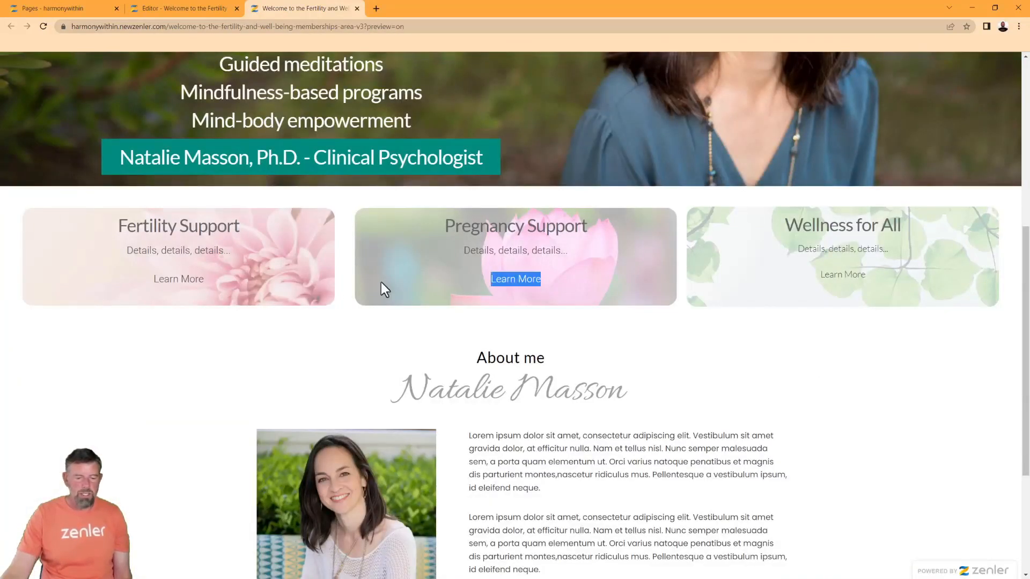
left_click_drag(207, 284, 101, 288)
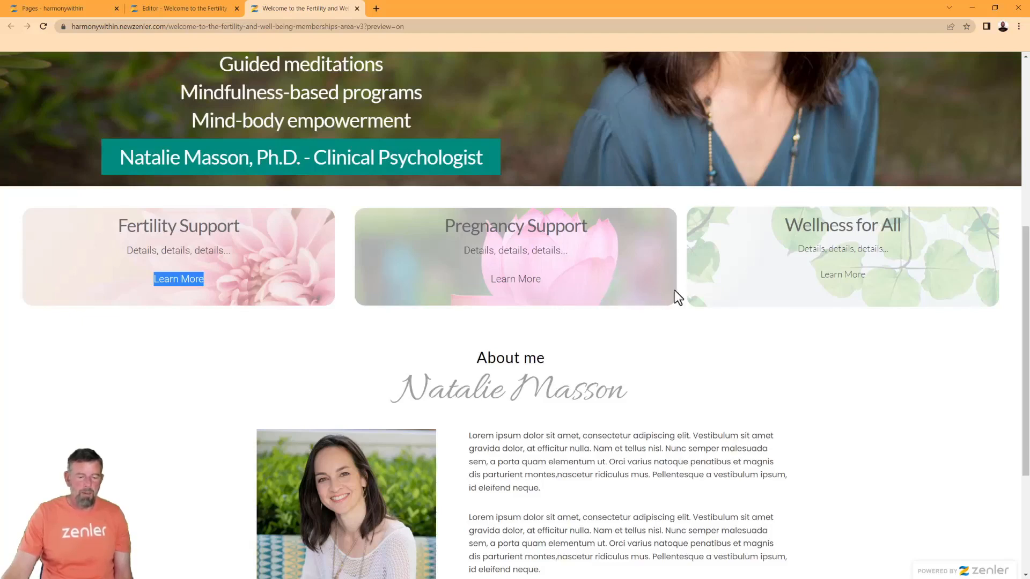
scroll(659, 291, "down", 4)
scroll(659, 292, "up", 7)
scroll(660, 295, "up", 3)
scroll(660, 295, "down", 8)
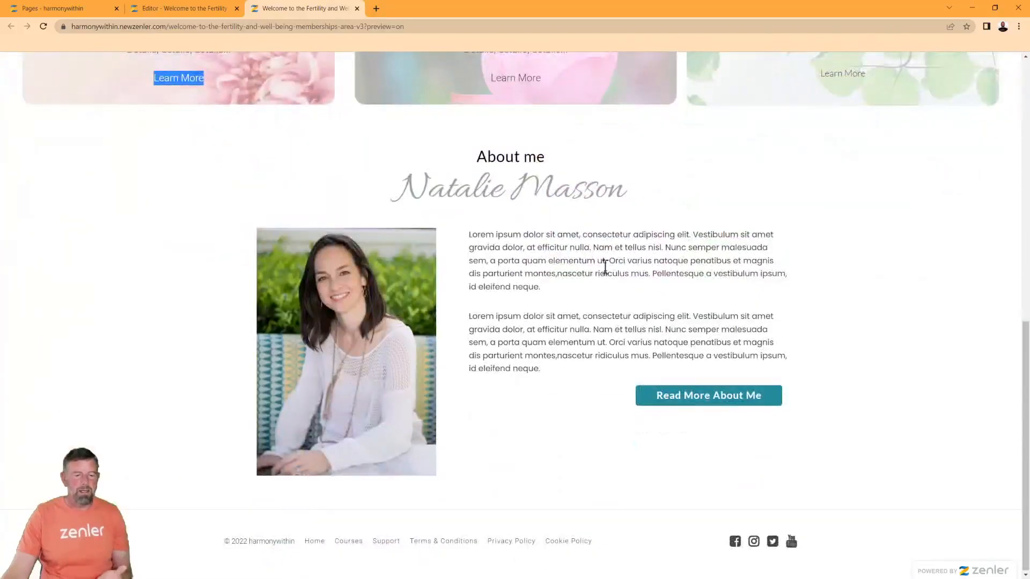
scroll(583, 263, "up", 4)
scroll(615, 402, "down", 3)
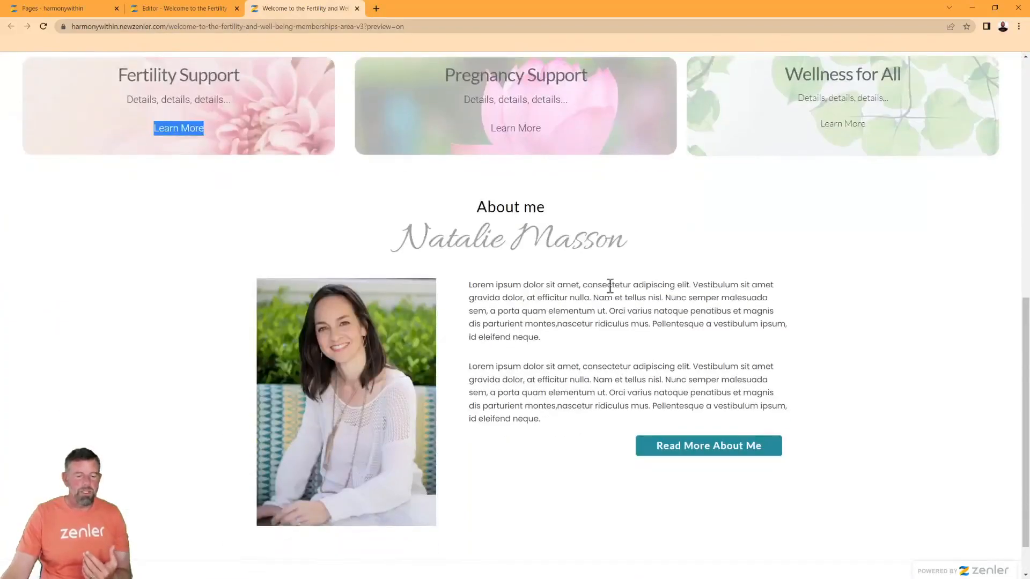
scroll(402, 410, "up", 8)
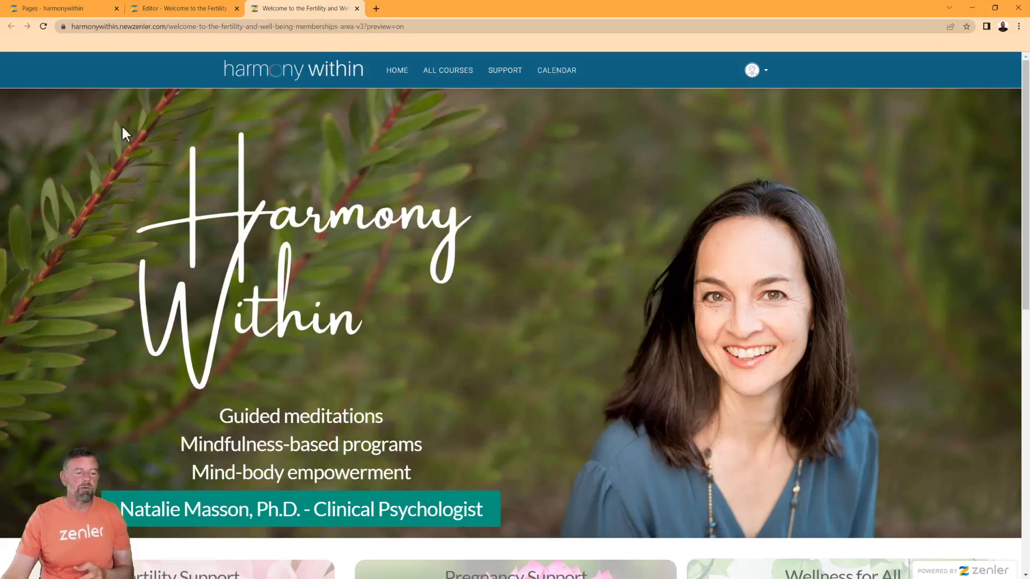
Try a light pink background on the hero block, then undo it to keep the leaf photo
left_click(169, 12)
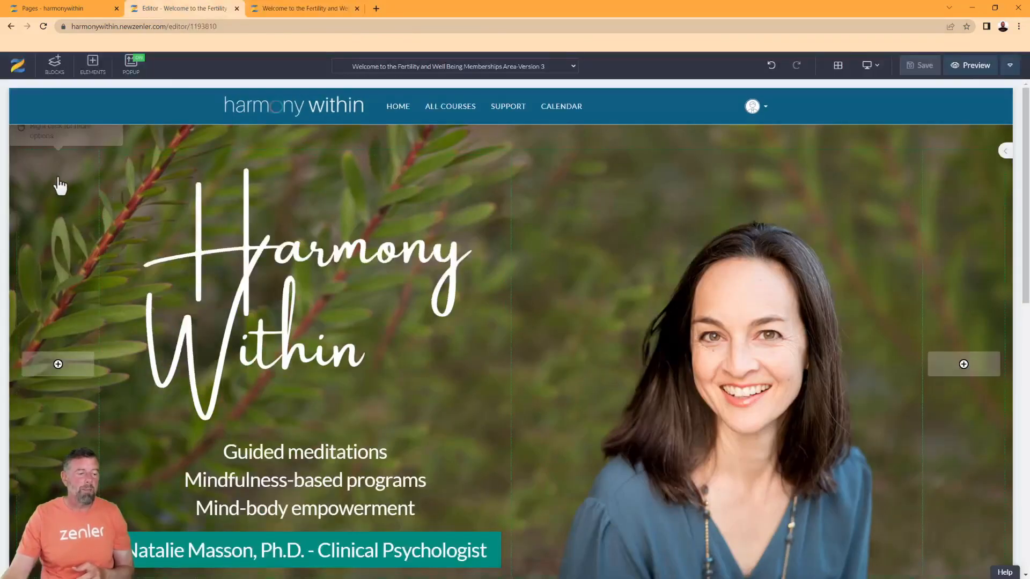
left_click(112, 152)
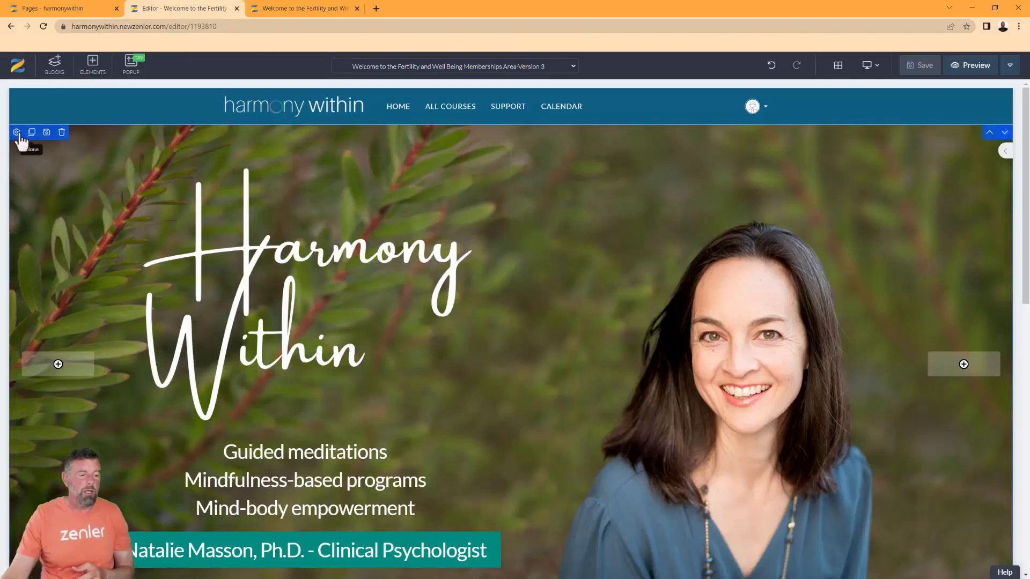
left_click(16, 133)
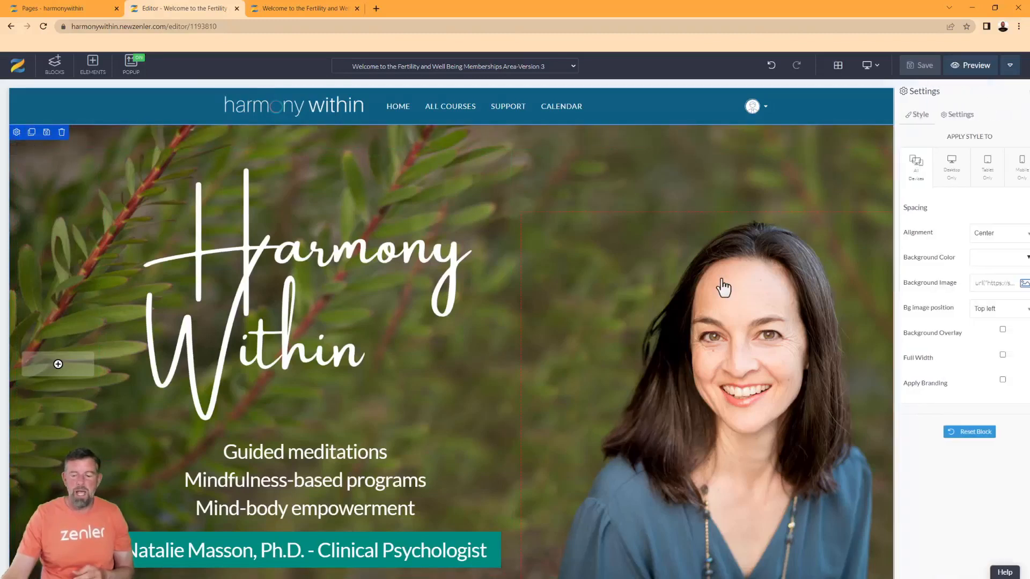
left_click(1013, 258)
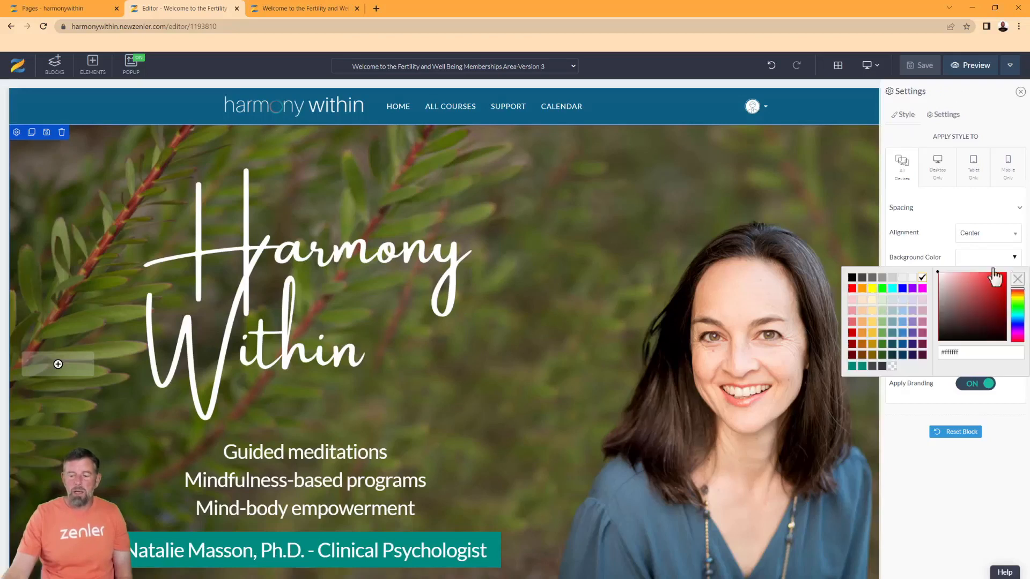
left_click(856, 310)
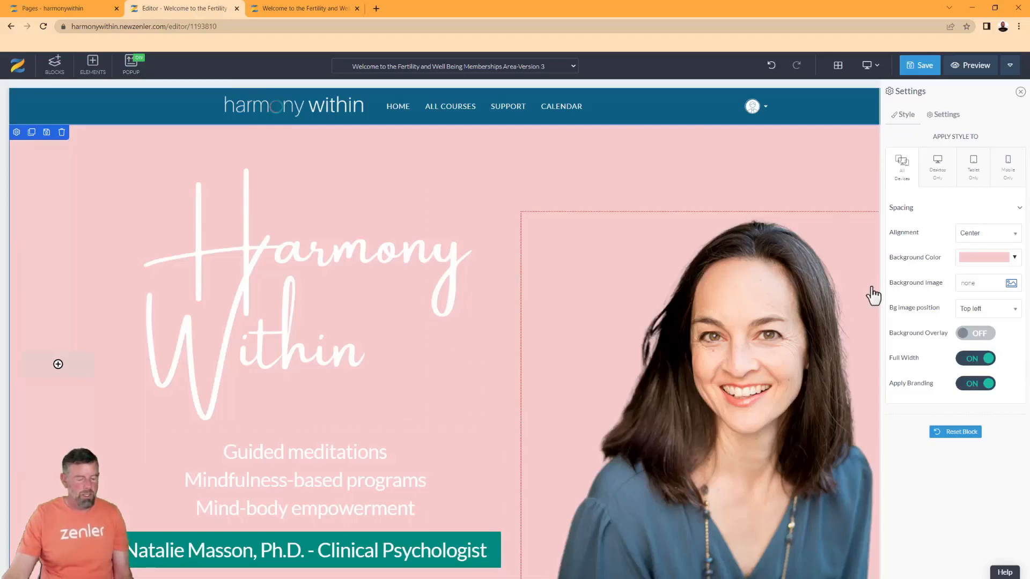
key("ctrl+z")
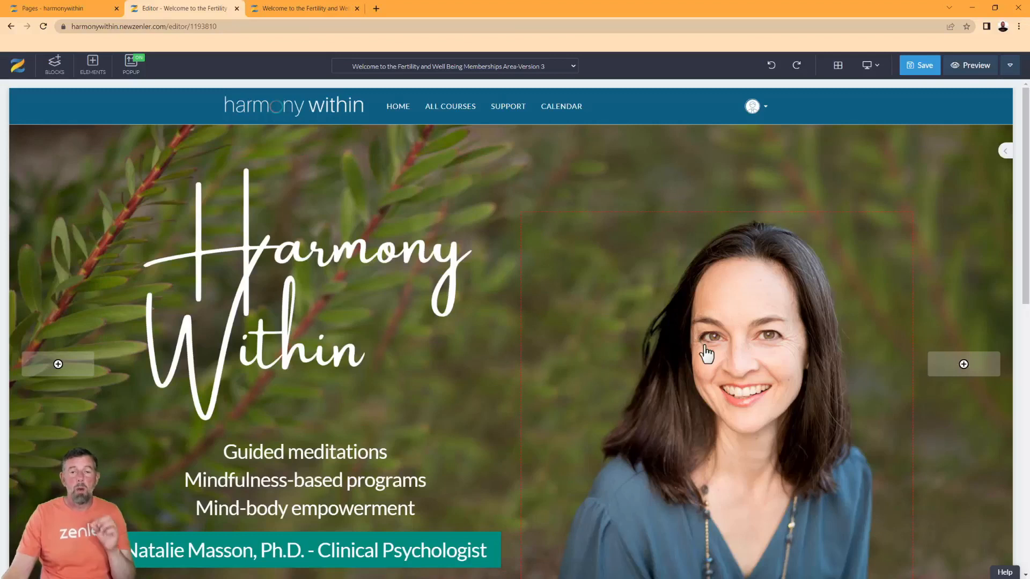
left_click(757, 339)
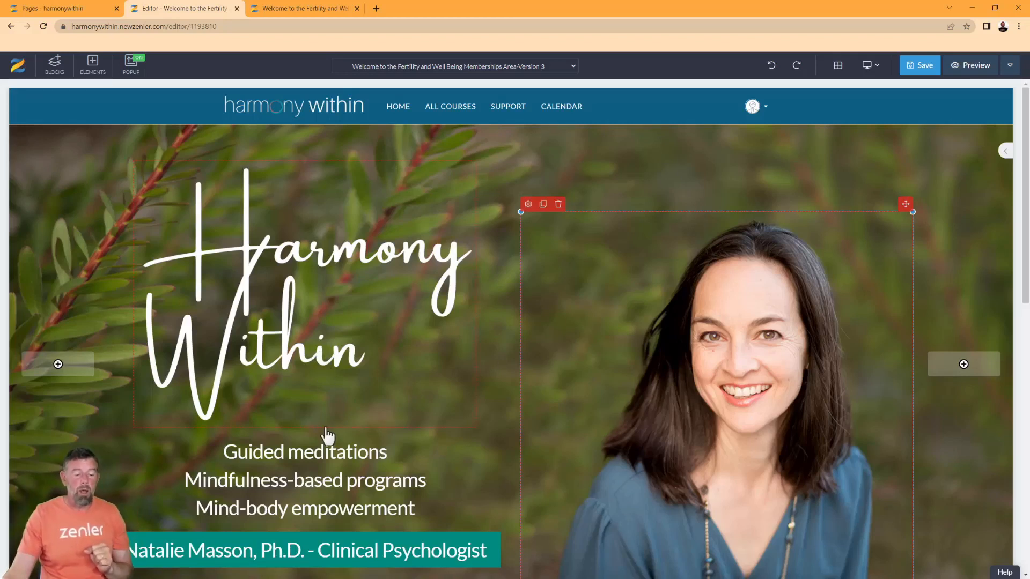
left_click(385, 494)
left_click_drag(418, 510, 223, 454)
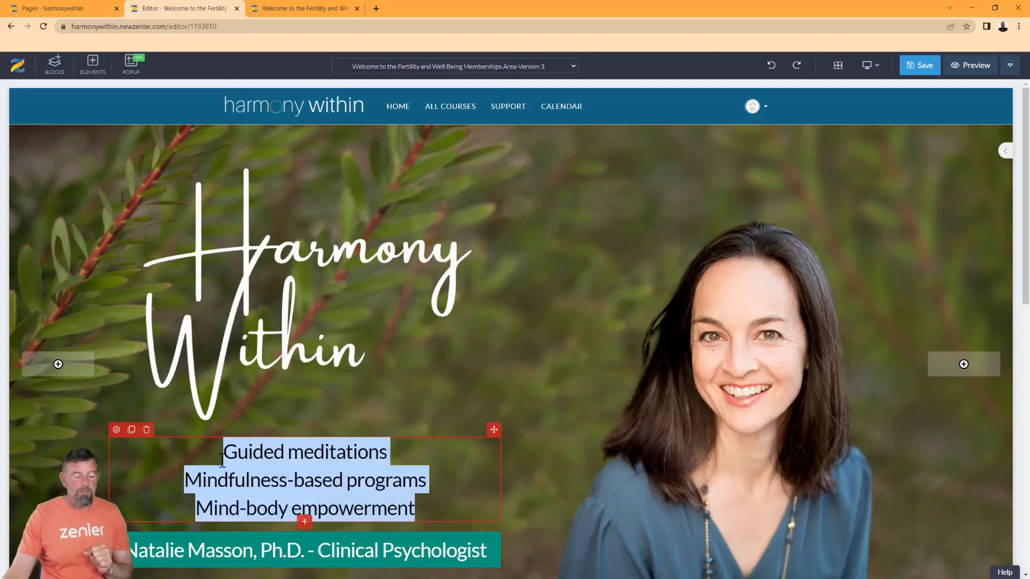
left_click(441, 508)
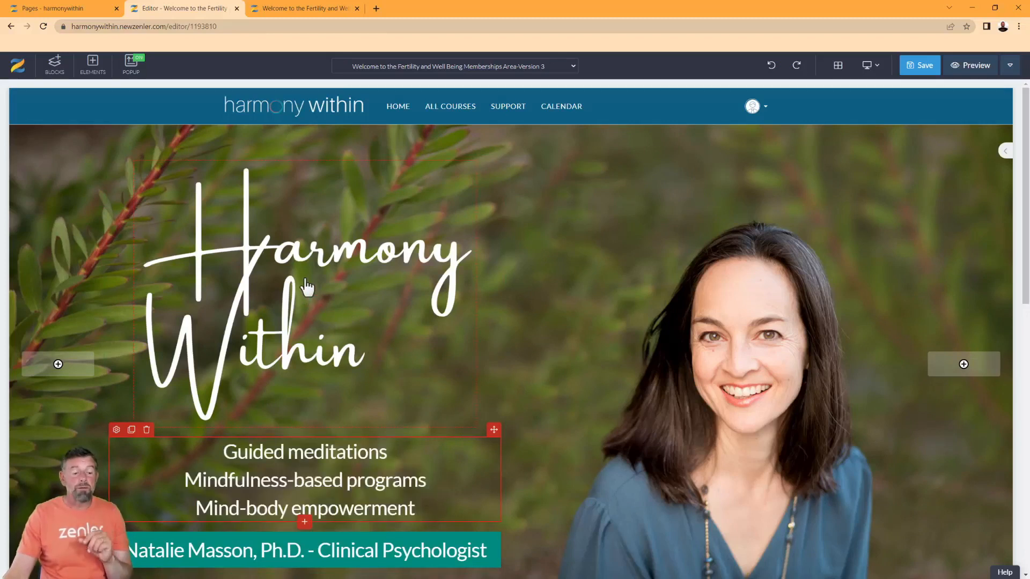
left_click(220, 252)
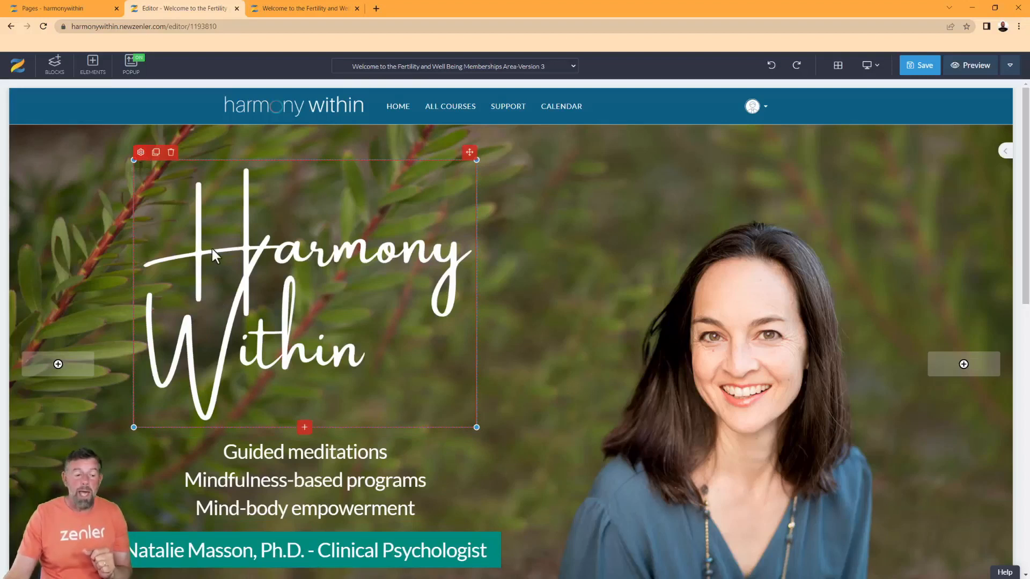
Set the hero script logo's Alt attribute to 'Harmony Within Logo'
left_click(141, 152)
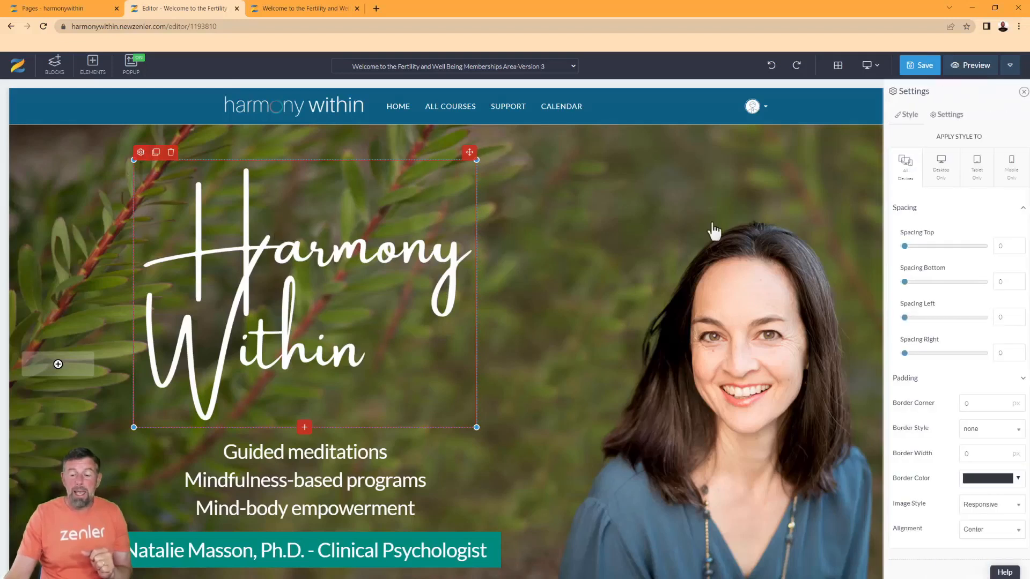
left_click(943, 115)
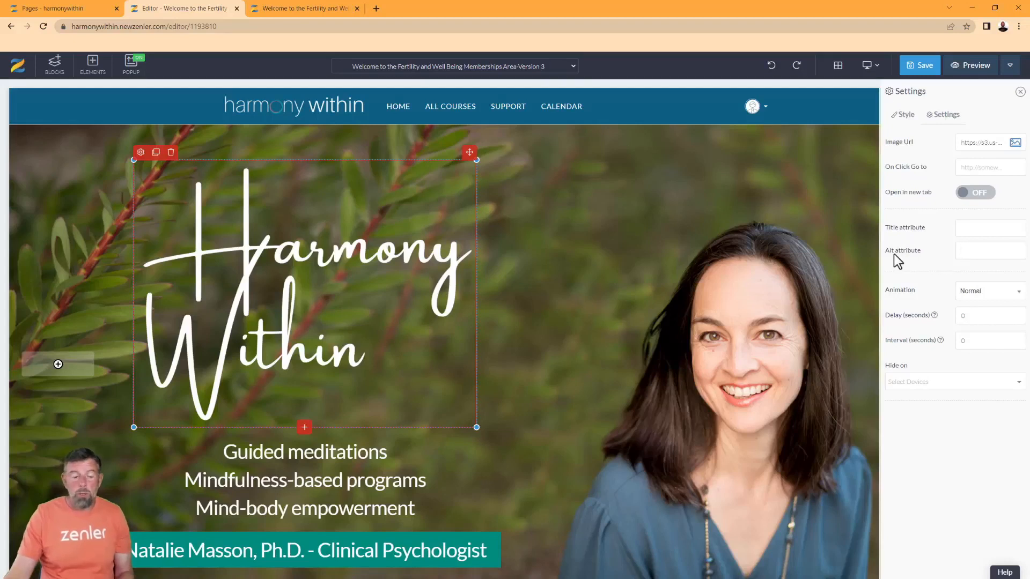
type("Har")
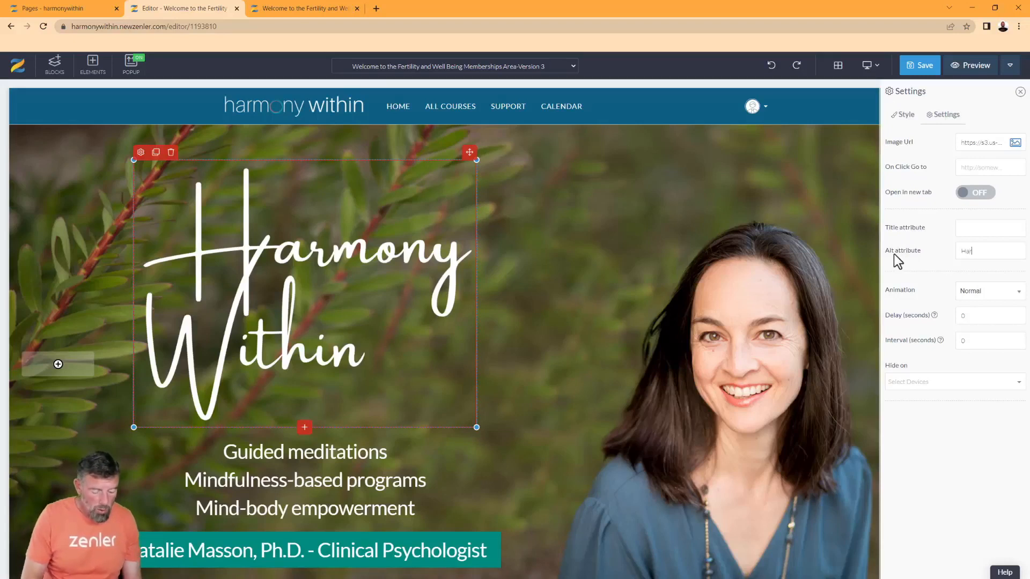
type("mony")
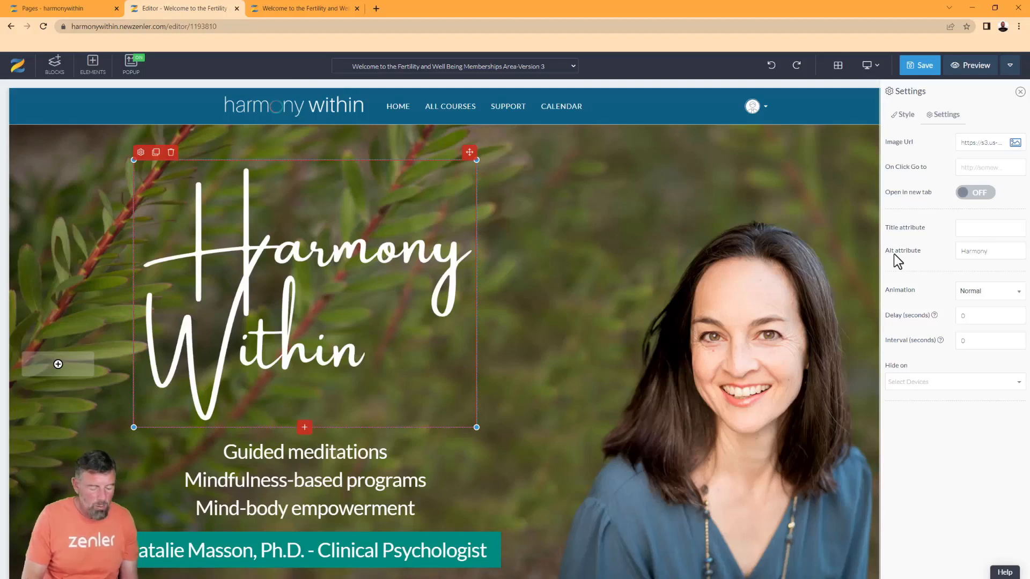
type(" Within")
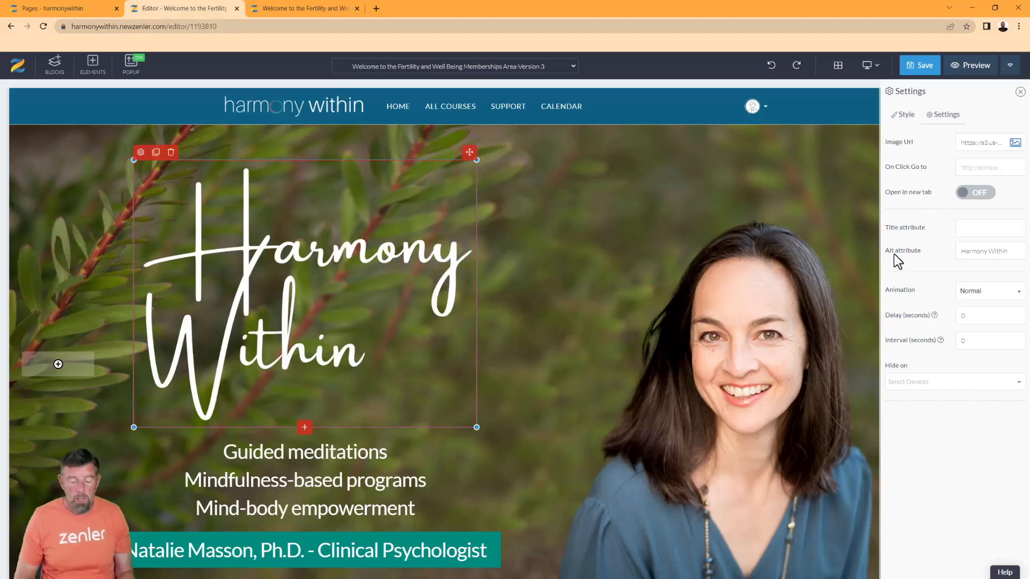
type("Logo")
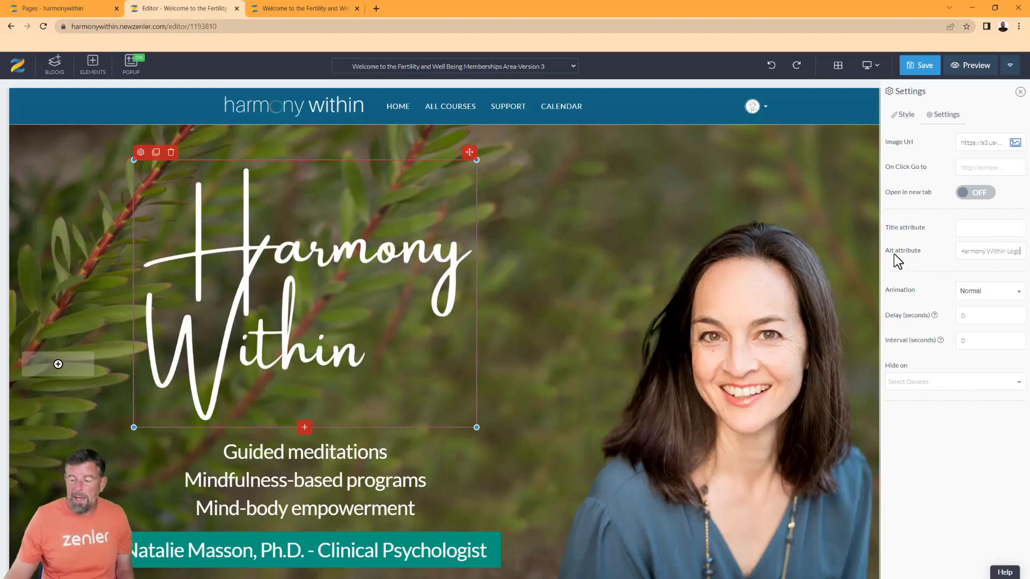
Enter the psychologist's full name as the hero portrait's Alt attribute, fixing the misspelling
left_click(674, 297)
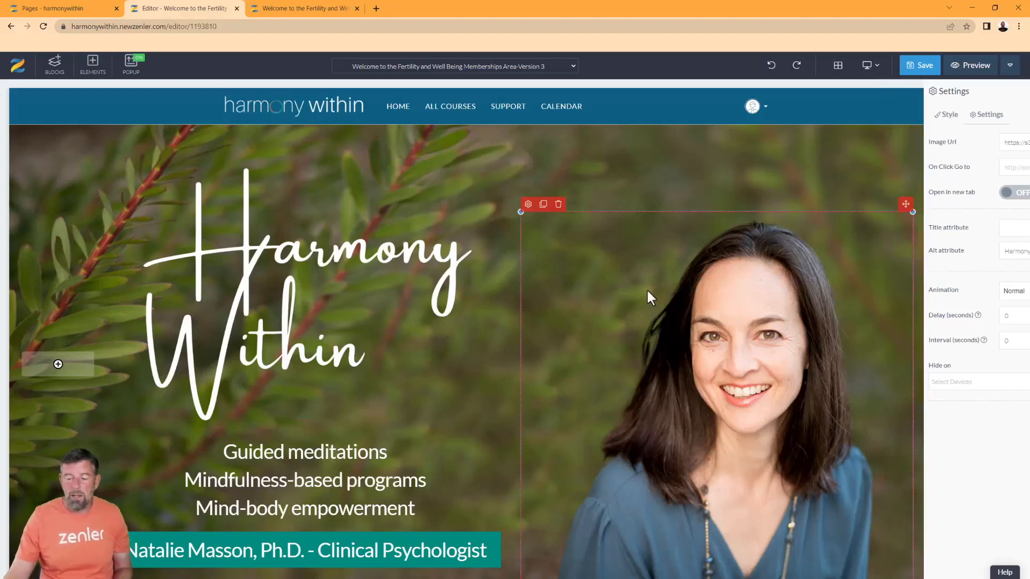
left_click(529, 208)
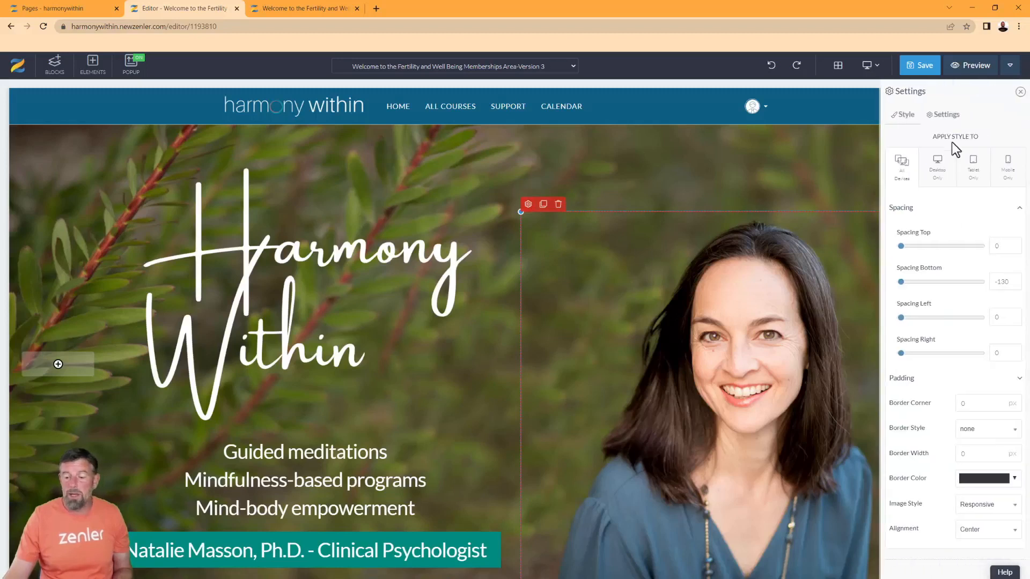
left_click(945, 115)
left_click(964, 250)
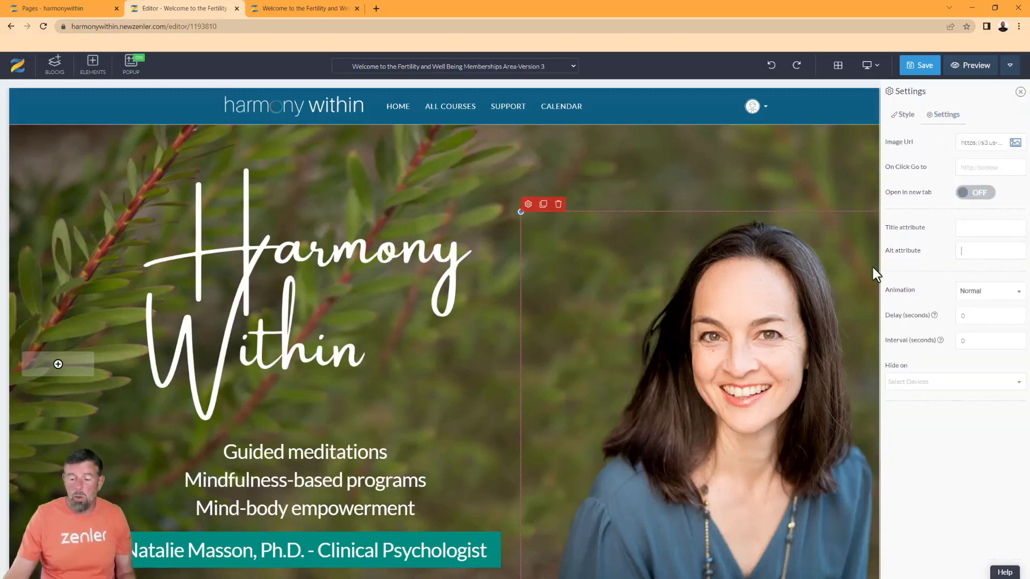
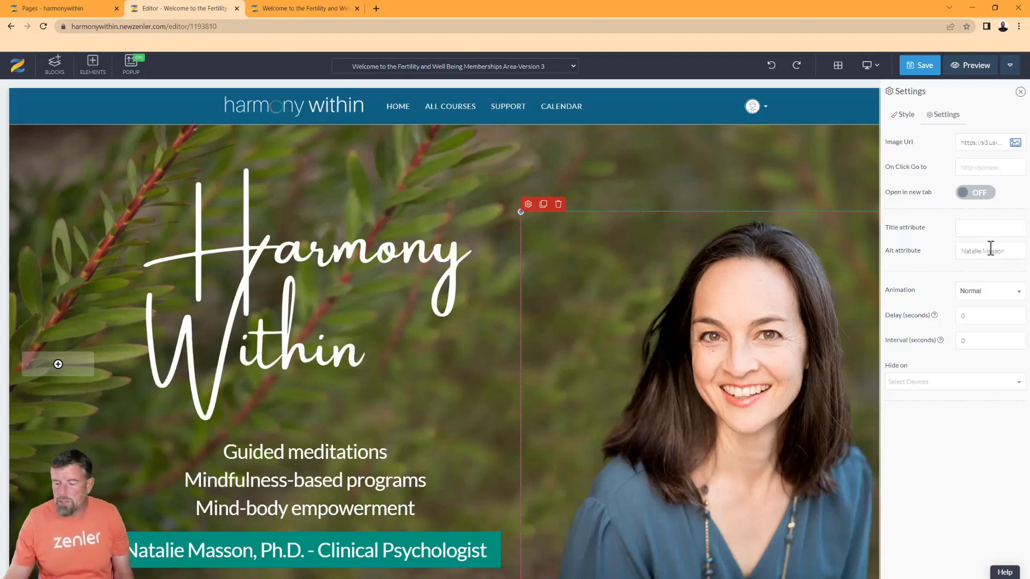
scroll(614, 341, "down", 8)
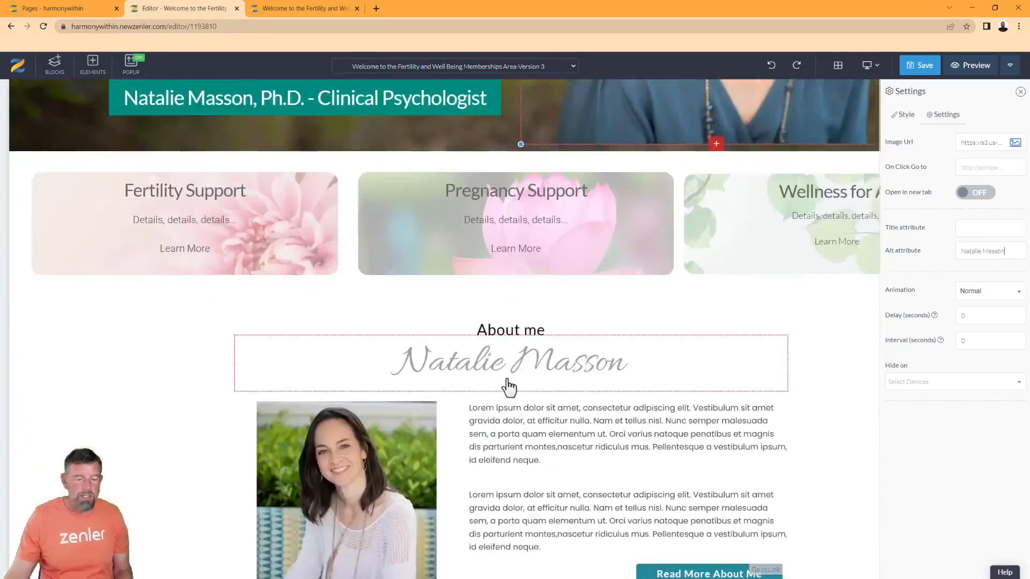
Give the About me photo alt text 'About' plus the psychologist's first name, then save the page
scroll(333, 450, "down", 2)
left_click(278, 308)
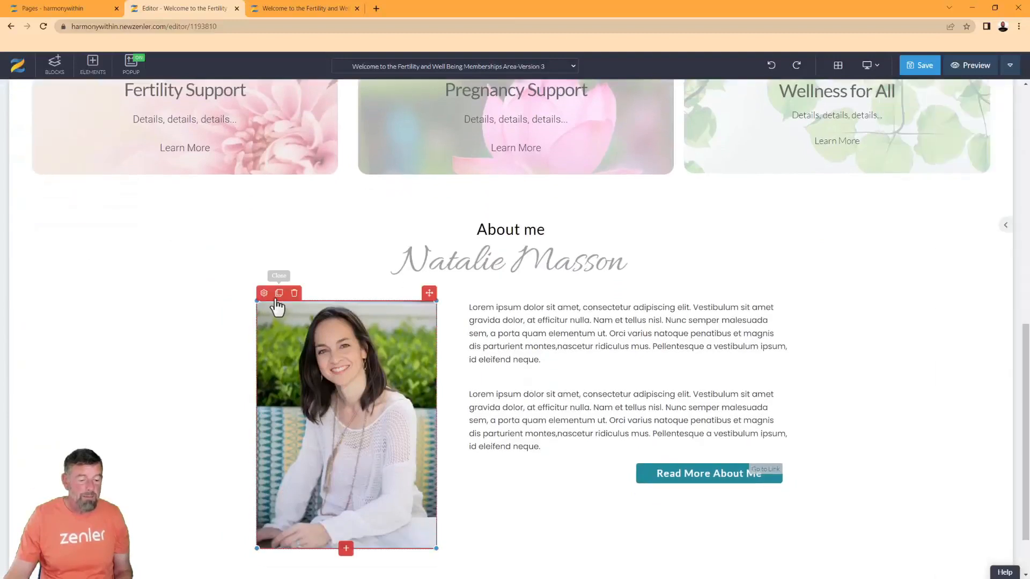
left_click(263, 293)
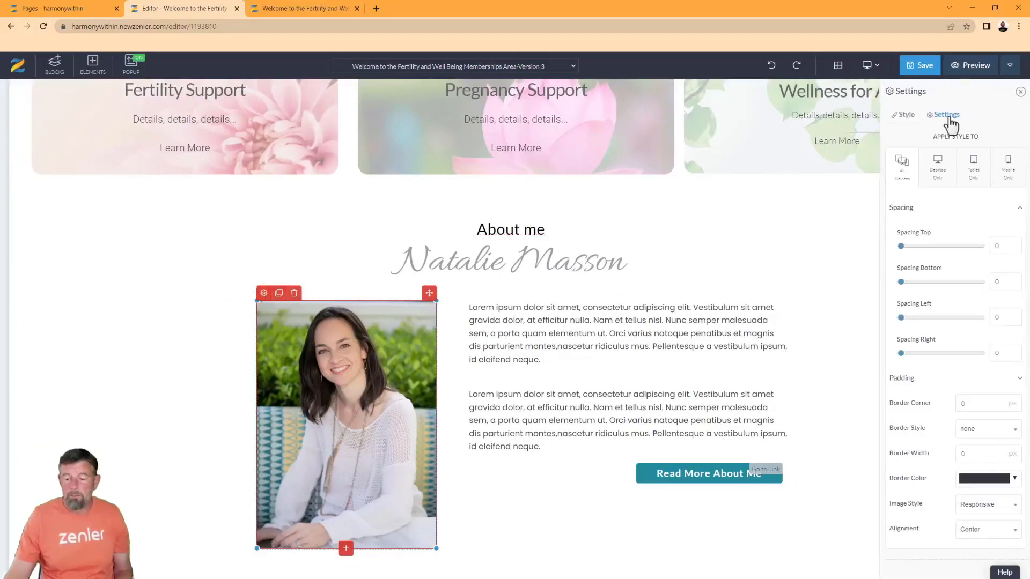
left_click(947, 118)
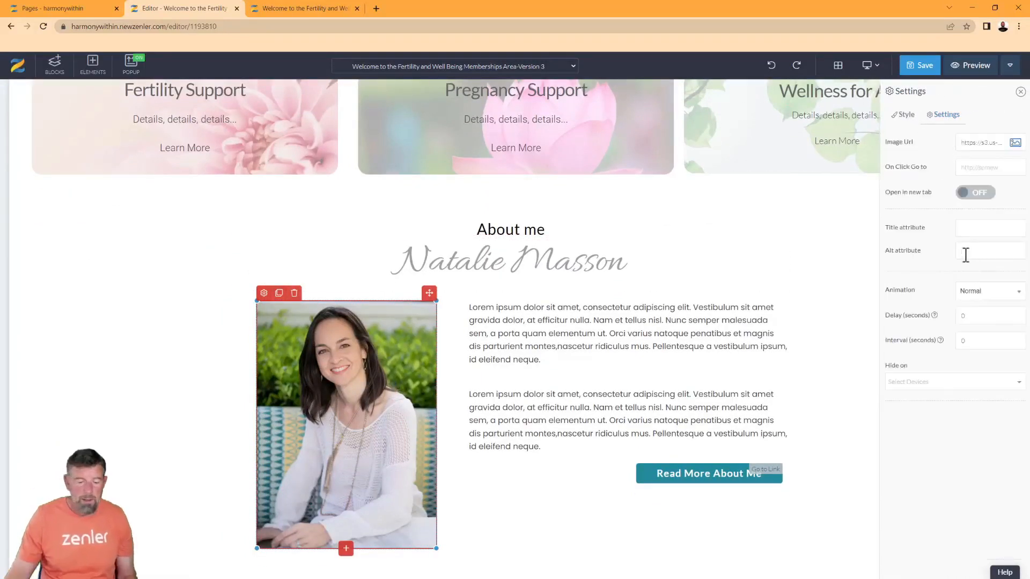
type("About Natalie")
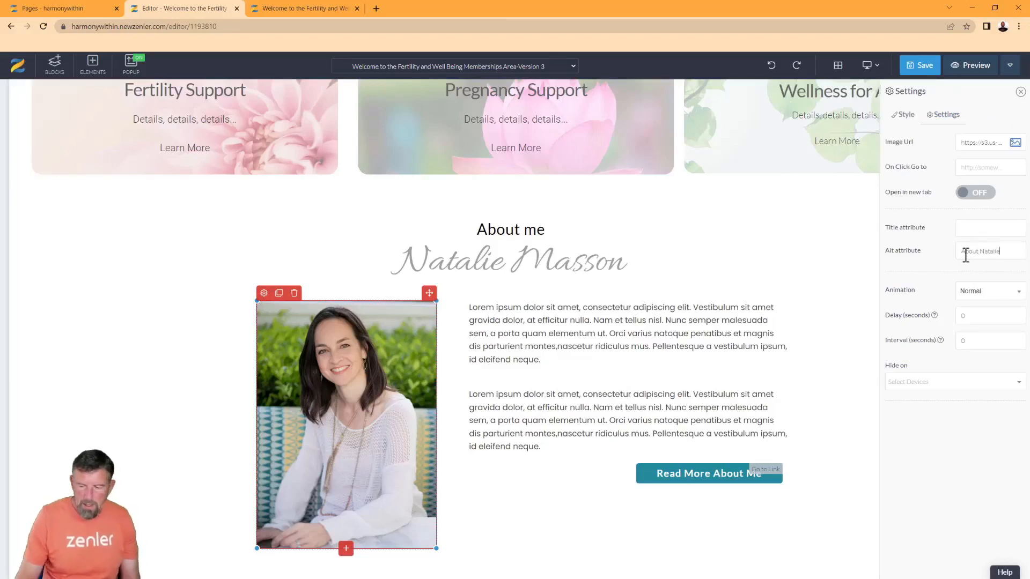
left_click(924, 68)
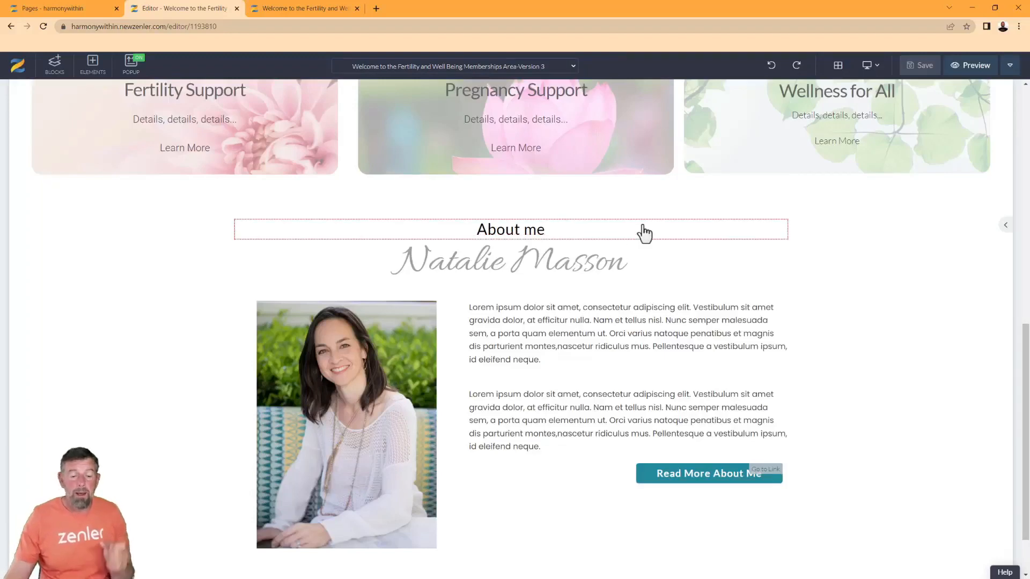
Scroll back up to the Harmony Within header, tagline, teal name banner and portrait
scroll(752, 303, "up", 2)
scroll(753, 305, "up", 8)
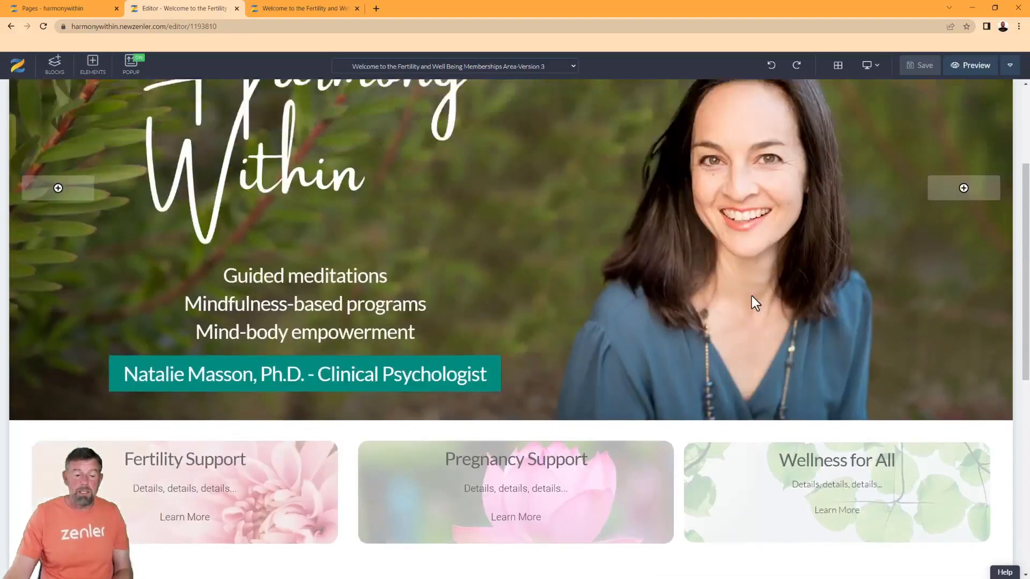
scroll(751, 297, "down", 2)
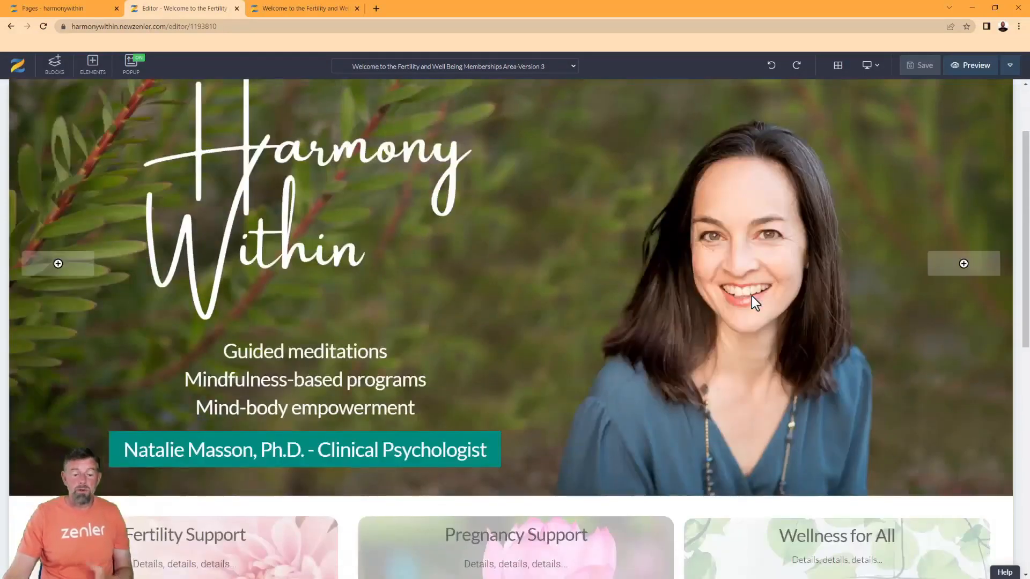
scroll(752, 297, "up", 2)
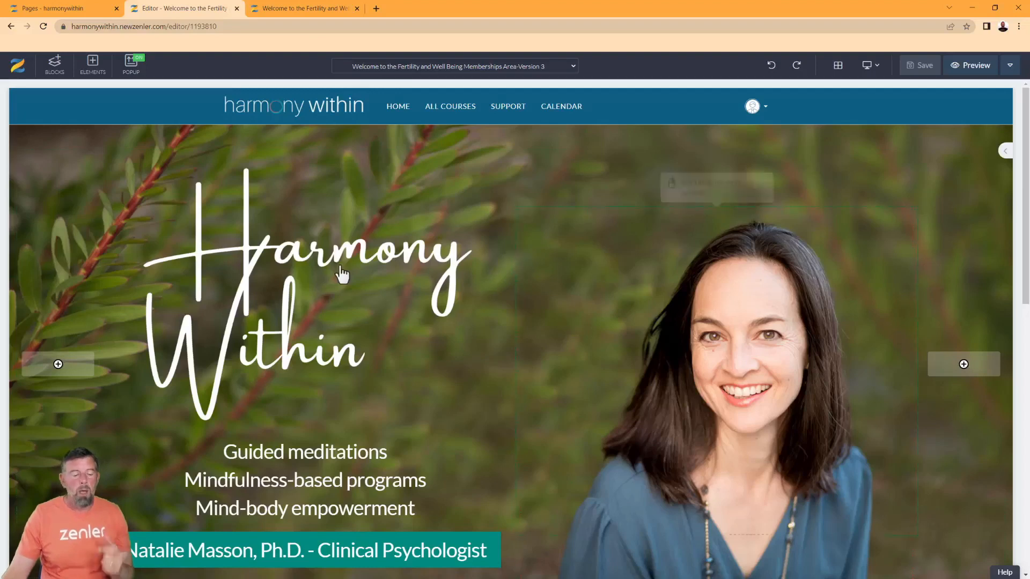
left_click(89, 376)
left_click(881, 95)
left_click_drag(102, 370, 175, 391)
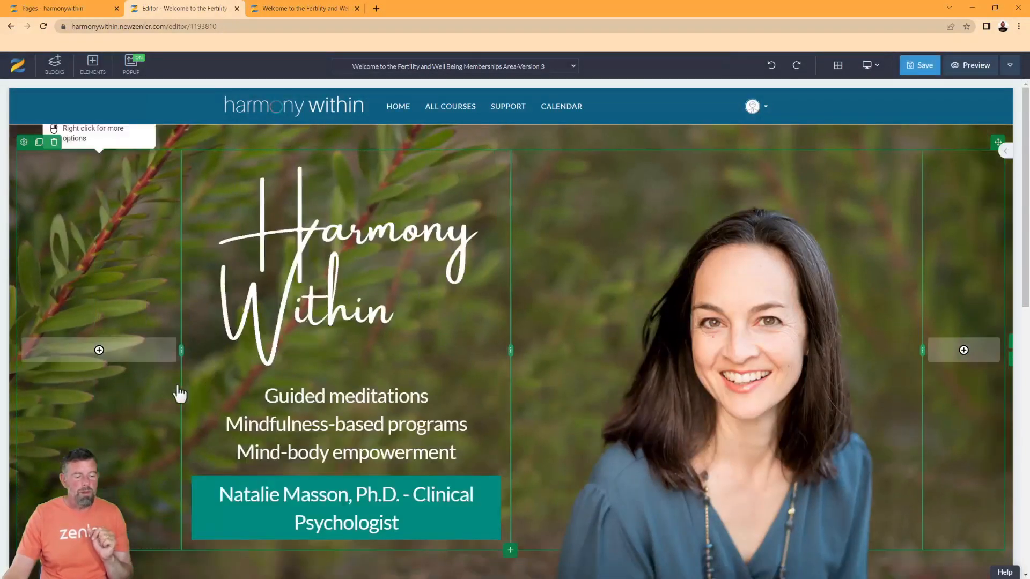
left_click_drag(182, 350, 132, 369)
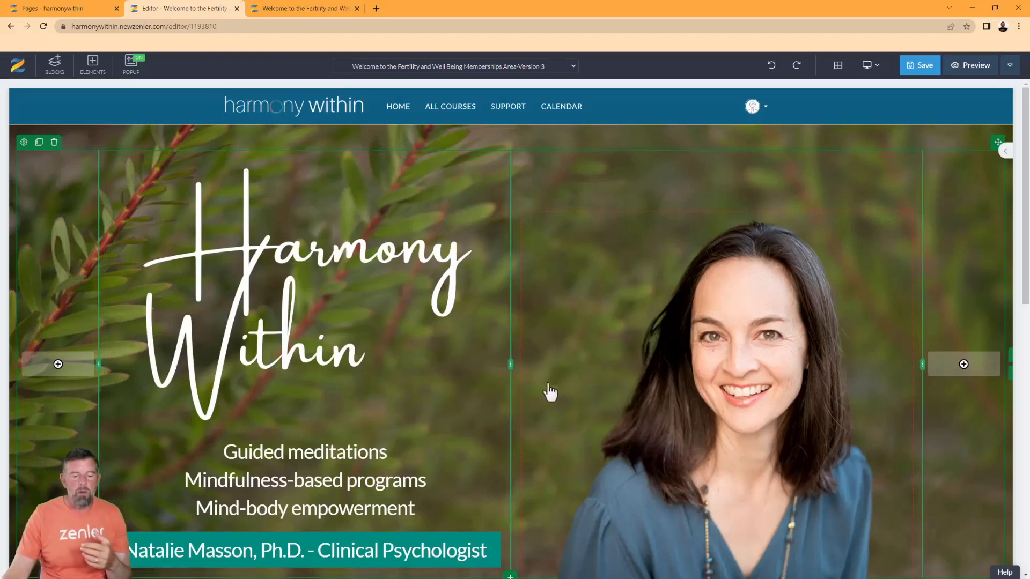
left_click_drag(510, 364, 637, 402)
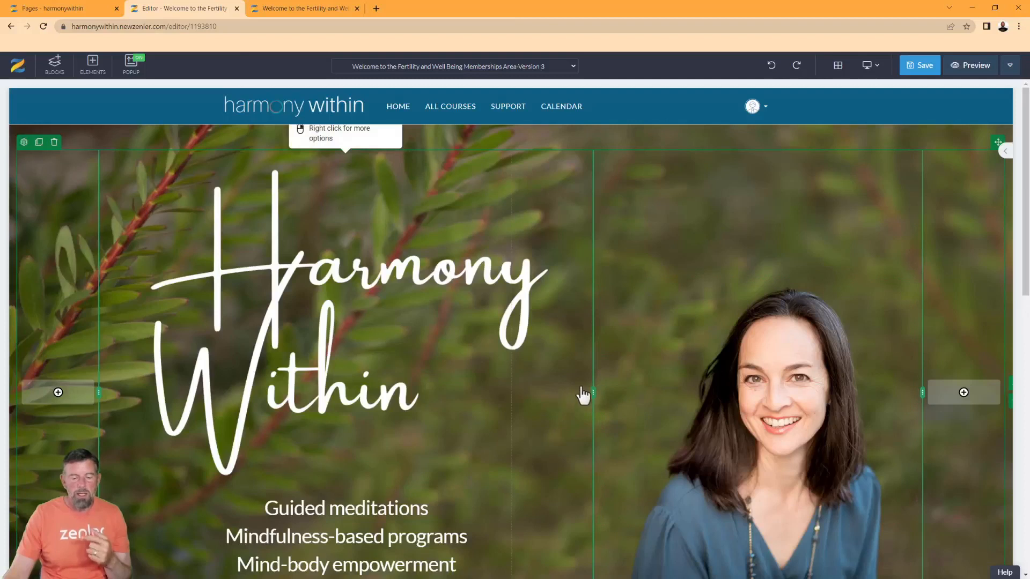
key("ctrl+z")
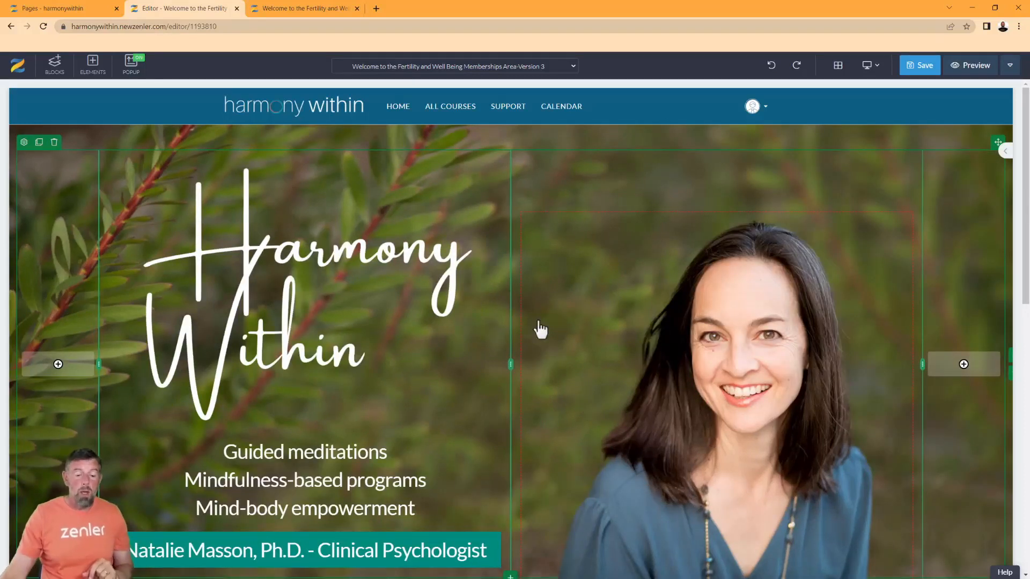
left_click(130, 200)
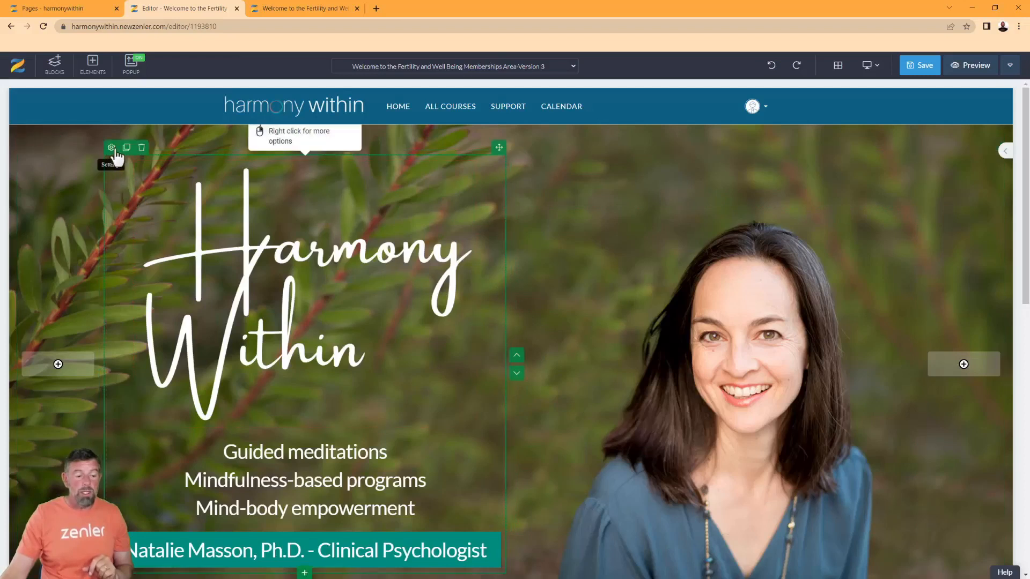
left_click(518, 207)
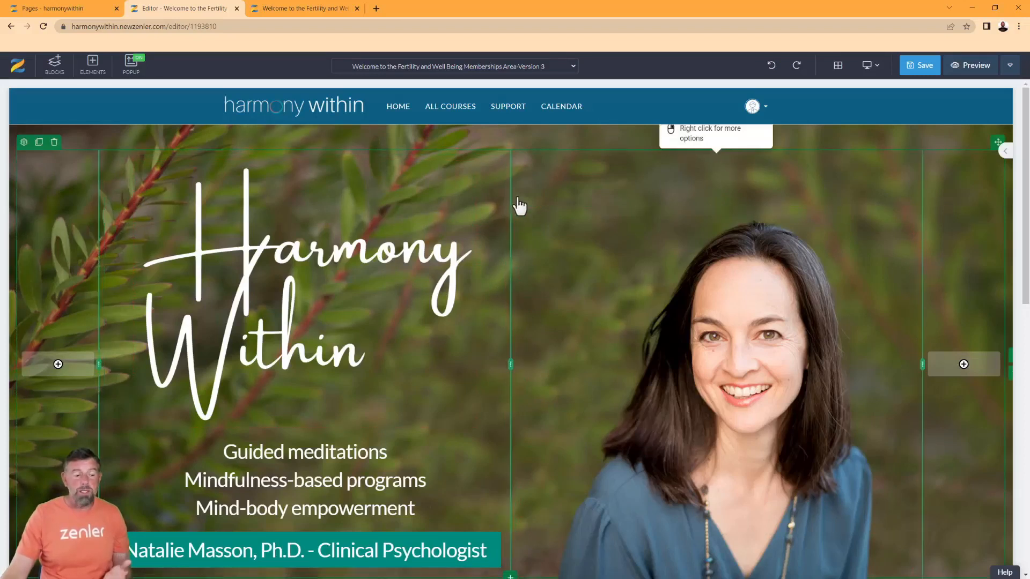